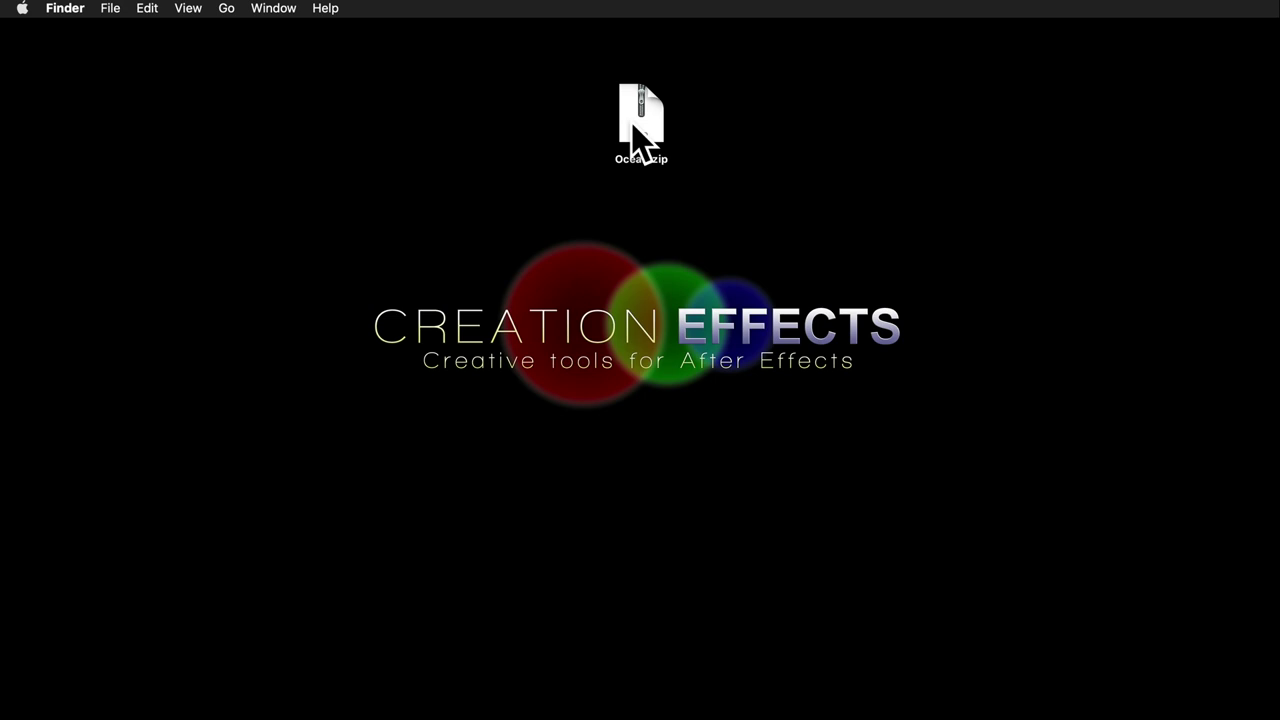
Extract Ocean.zip, enter the Ocean folder and launch Ocean.aep in After Effects.
right_click(633, 127)
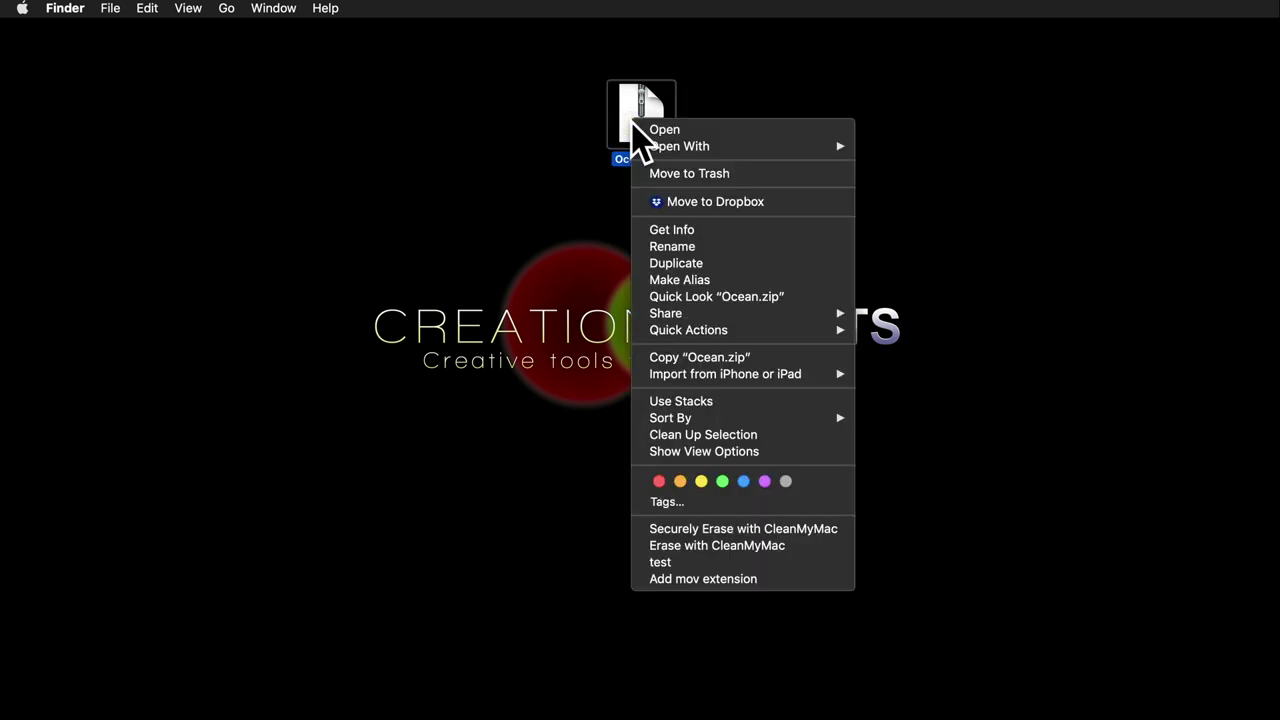
click(510, 75)
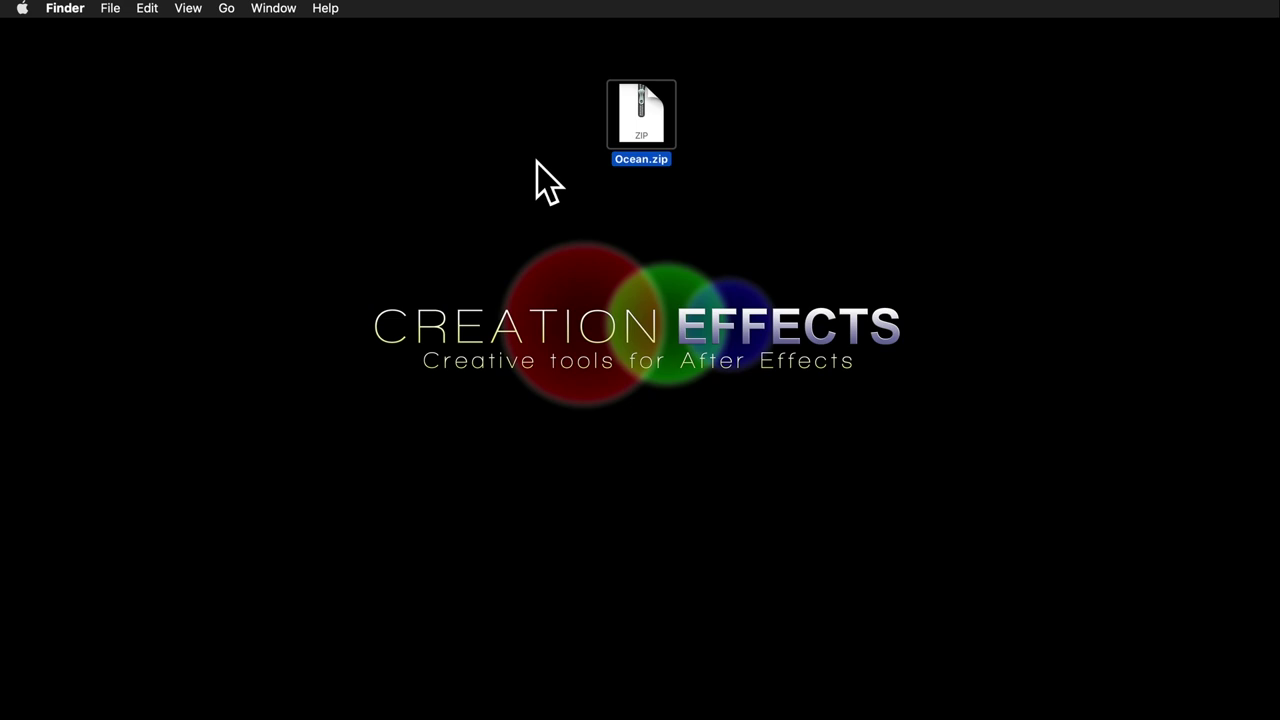
double_click(637, 128)
double_click(724, 110)
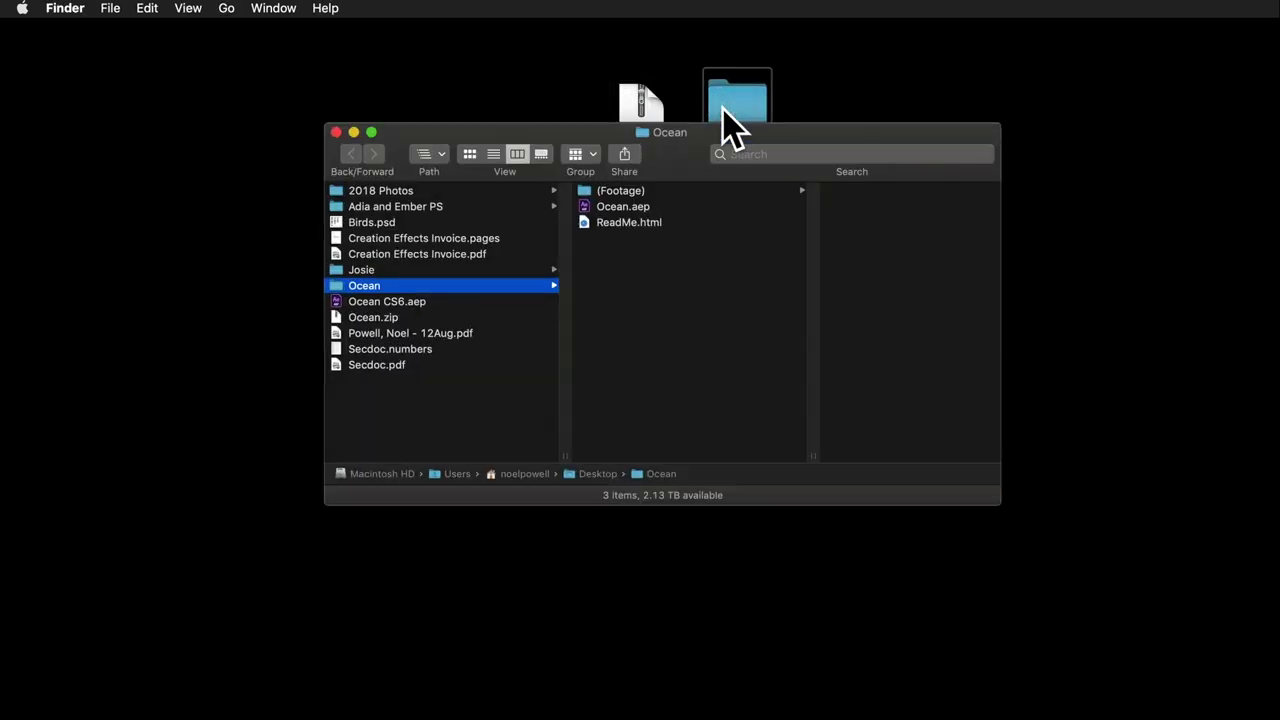
click(622, 207)
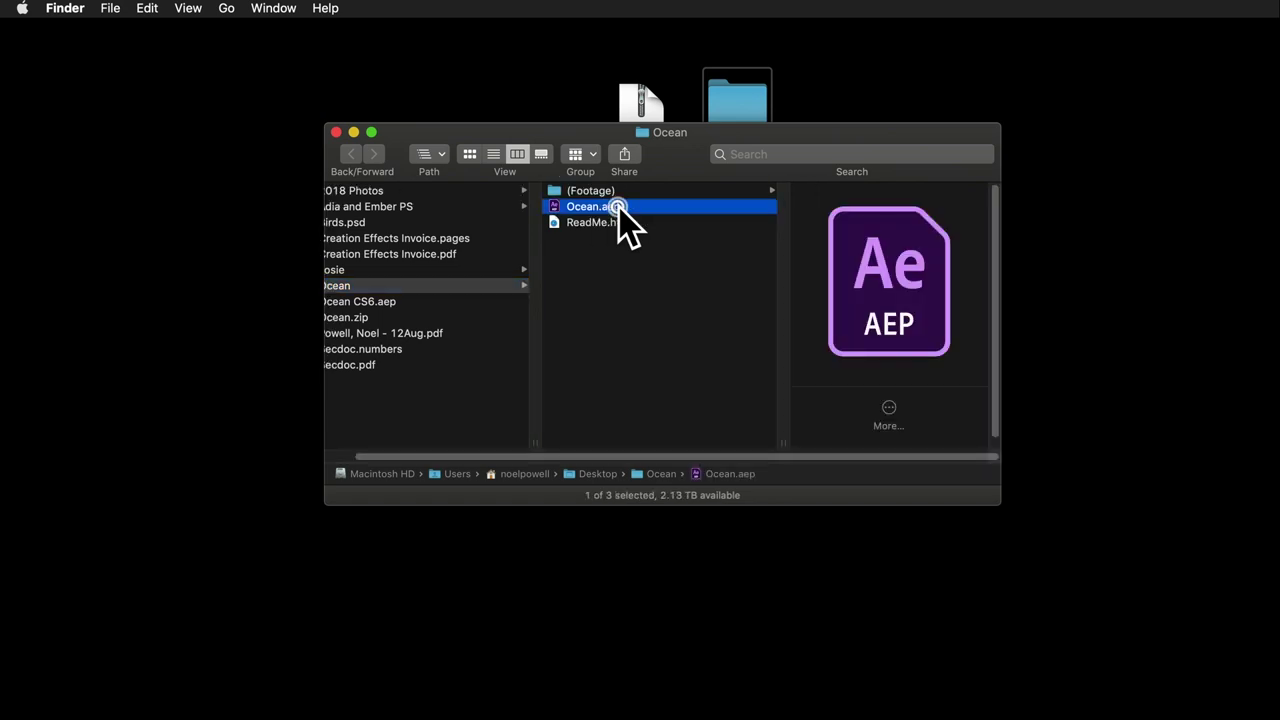
double_click(618, 207)
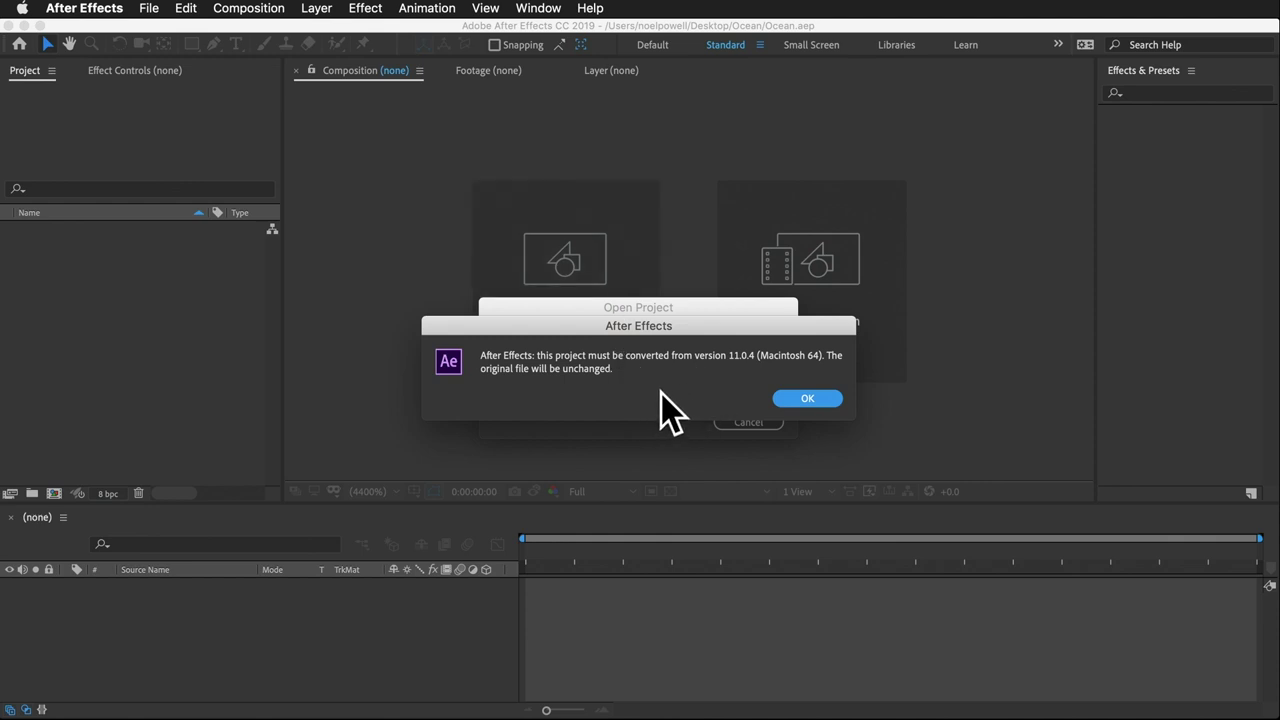
Accept the project conversion and look inside the Step 1: Choose Your Textures folder.
click(792, 401)
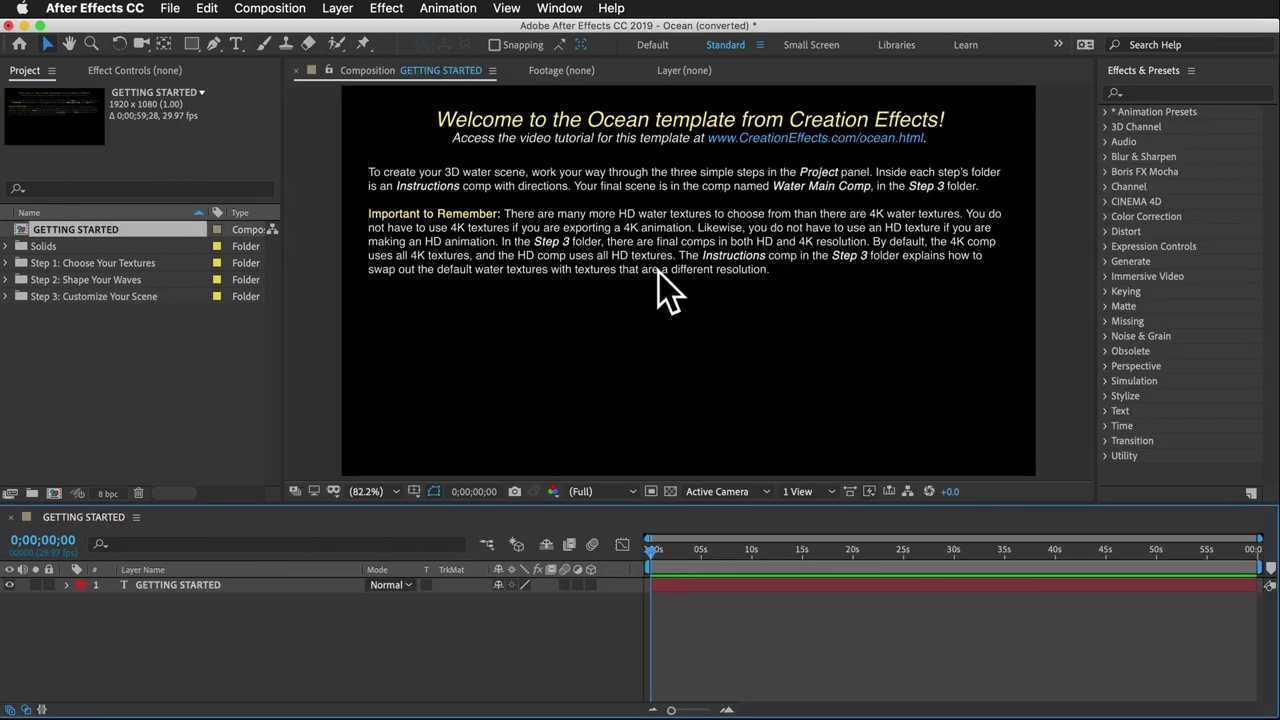
click(8, 263)
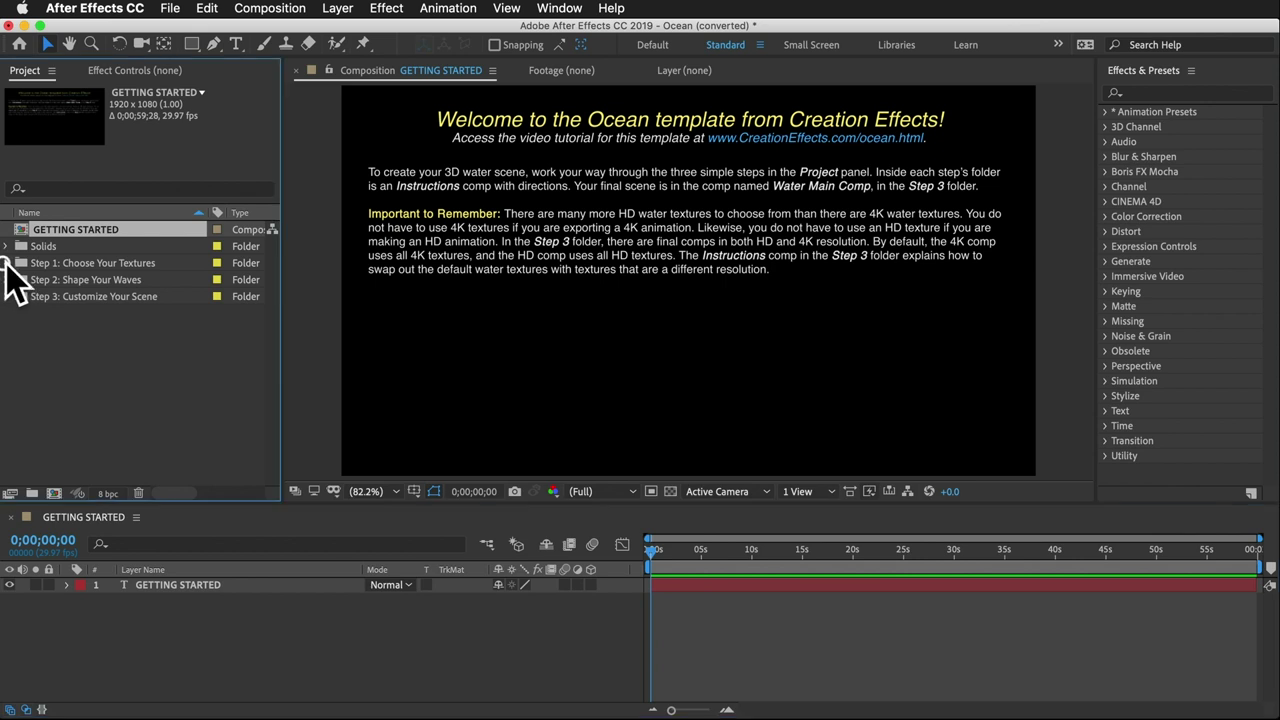
click(98, 280)
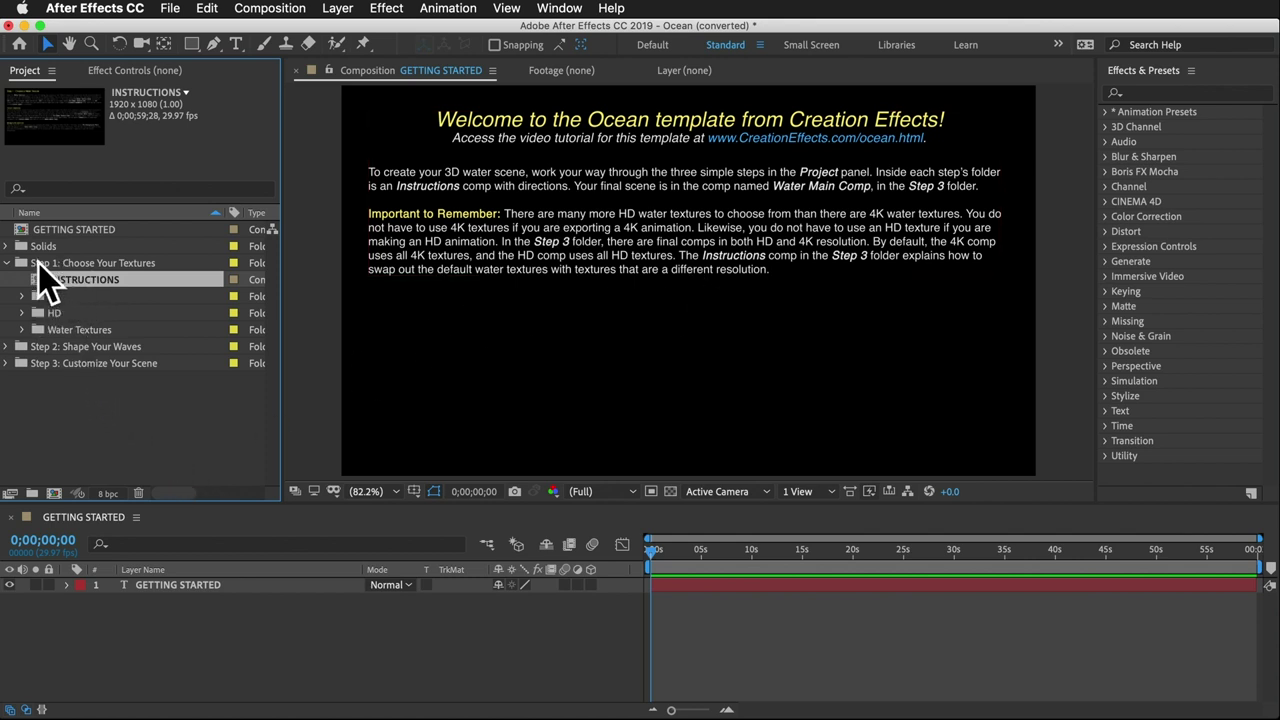
click(7, 262)
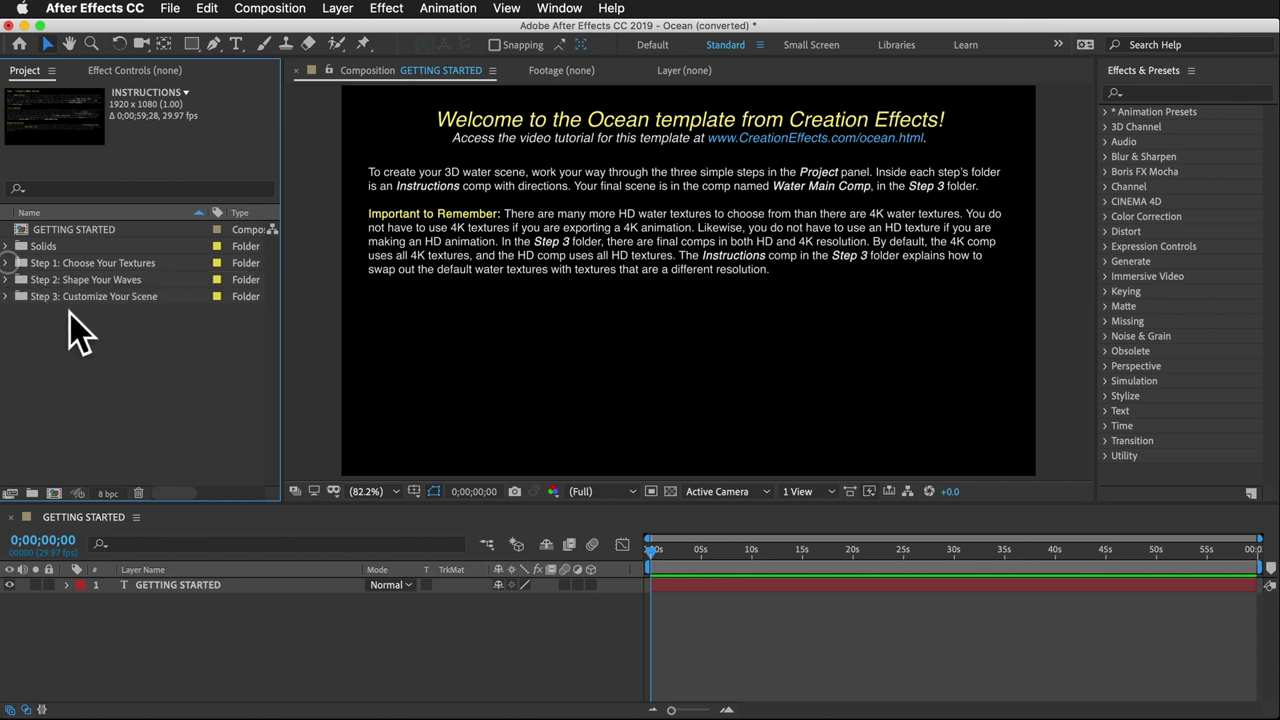
click(123, 262)
Browse Step 3: Customize Your Scene and its HD folder, then reselect Step 1.
click(122, 297)
click(118, 378)
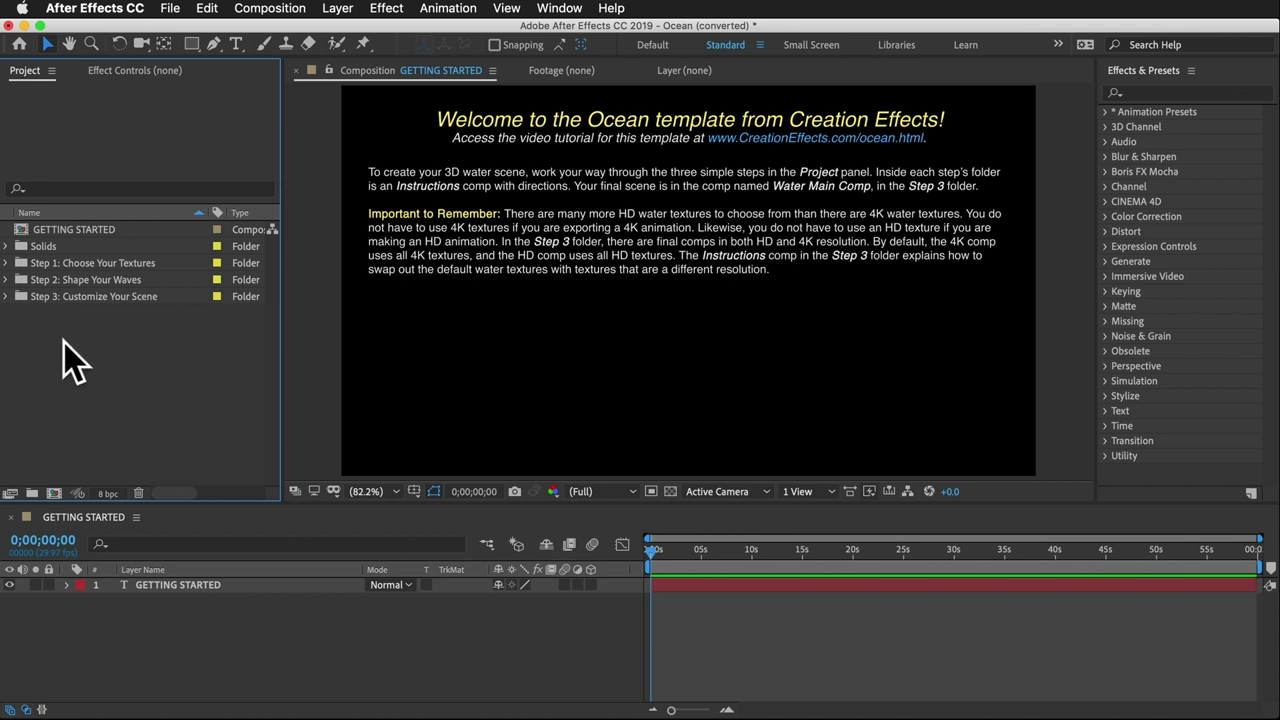
click(6, 296)
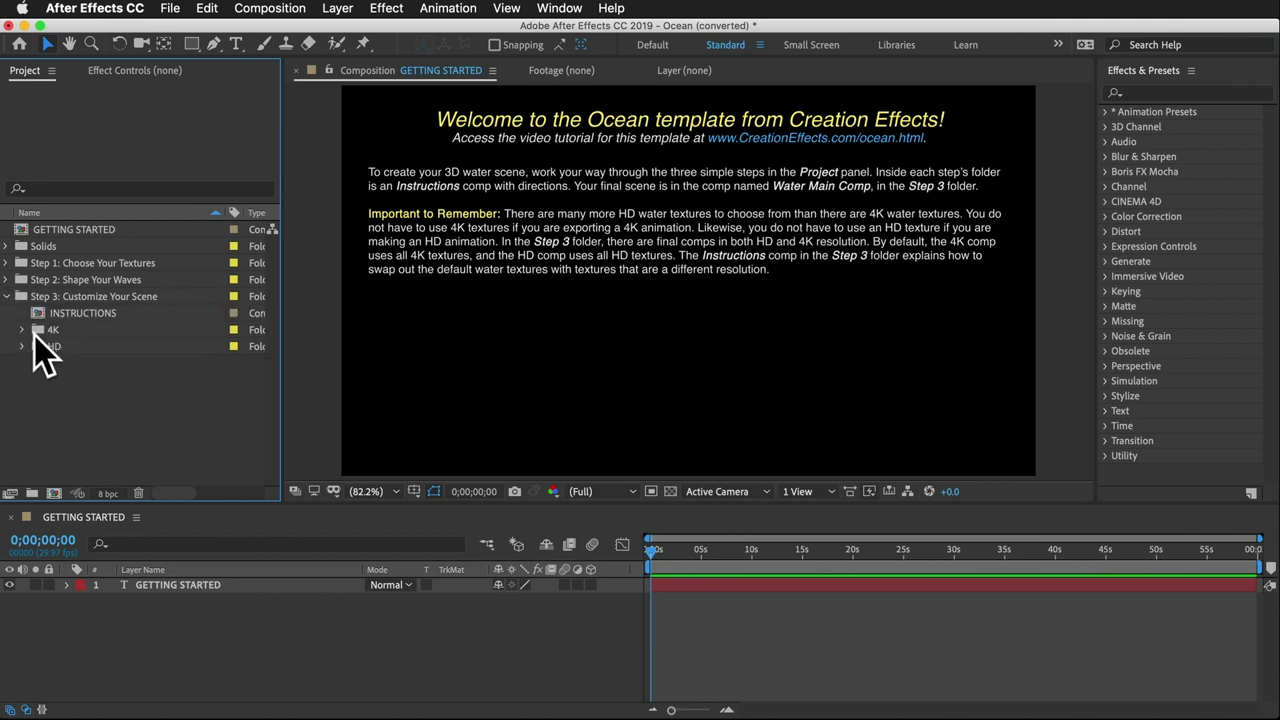
click(22, 346)
click(84, 363)
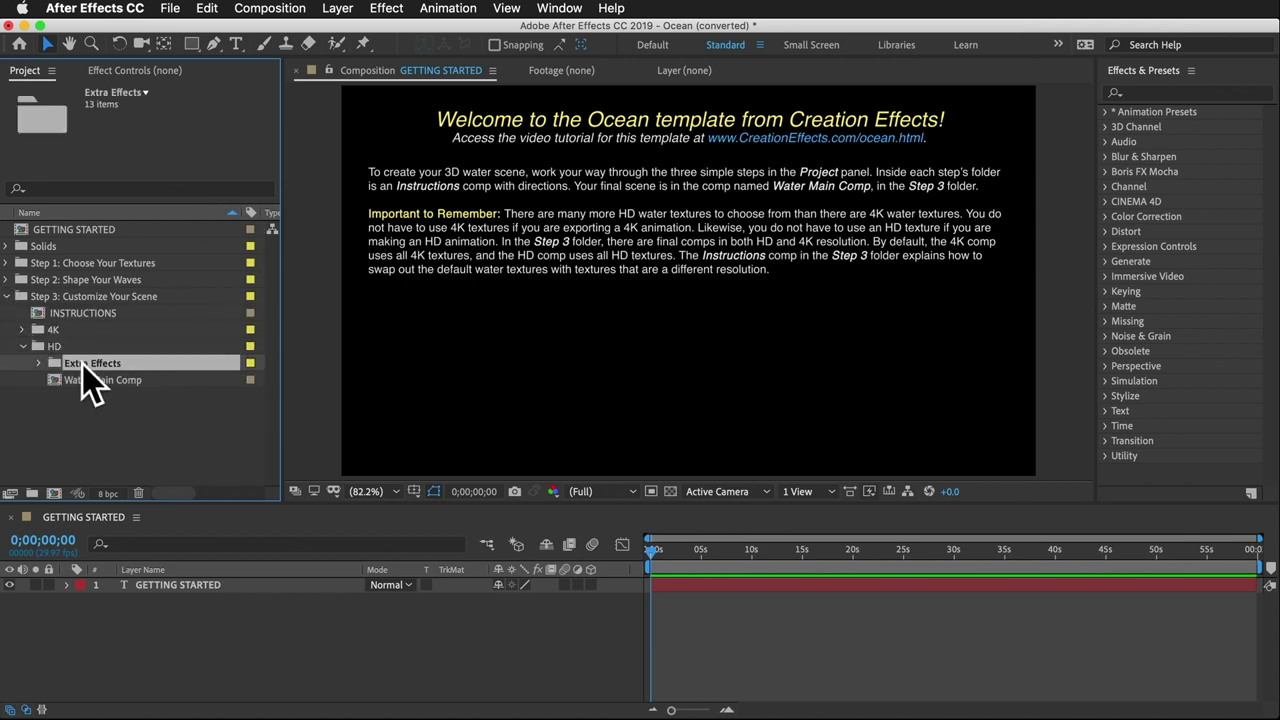
click(7, 296)
click(82, 264)
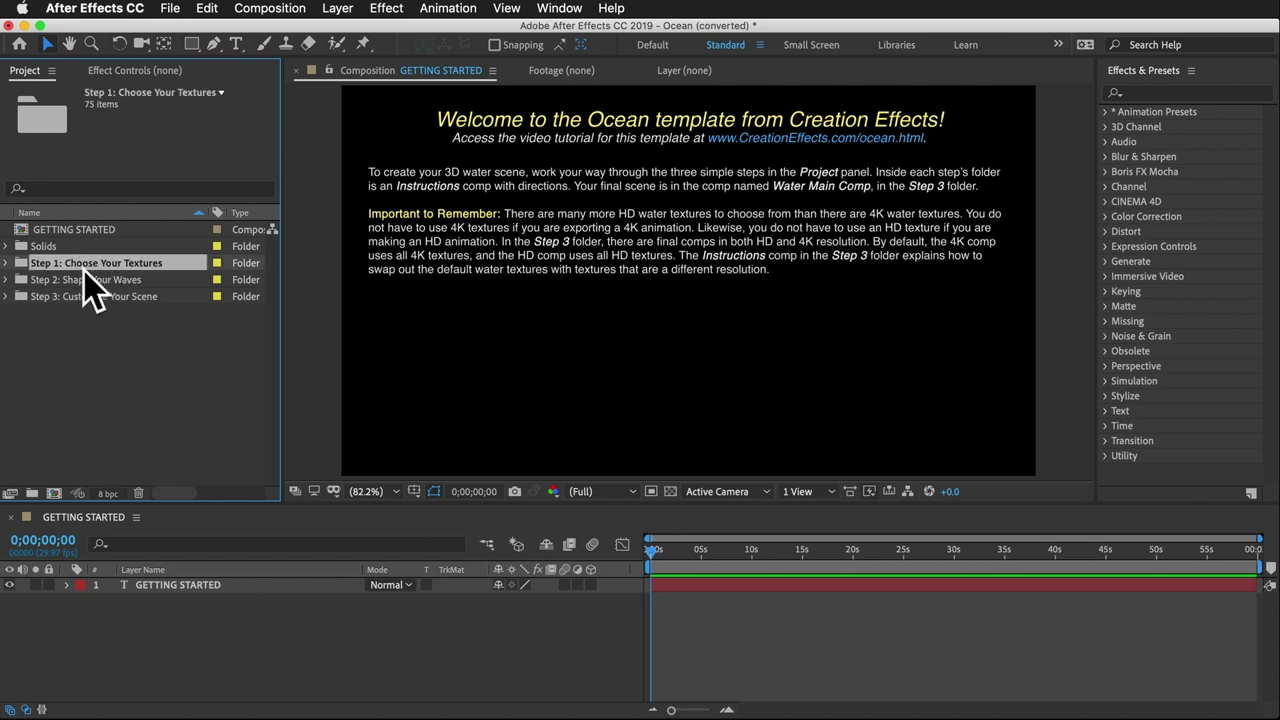
Expand Step 1's Water Textures and browse Horizons, Oceans, Ponds/Lakes and Pools.
click(6, 263)
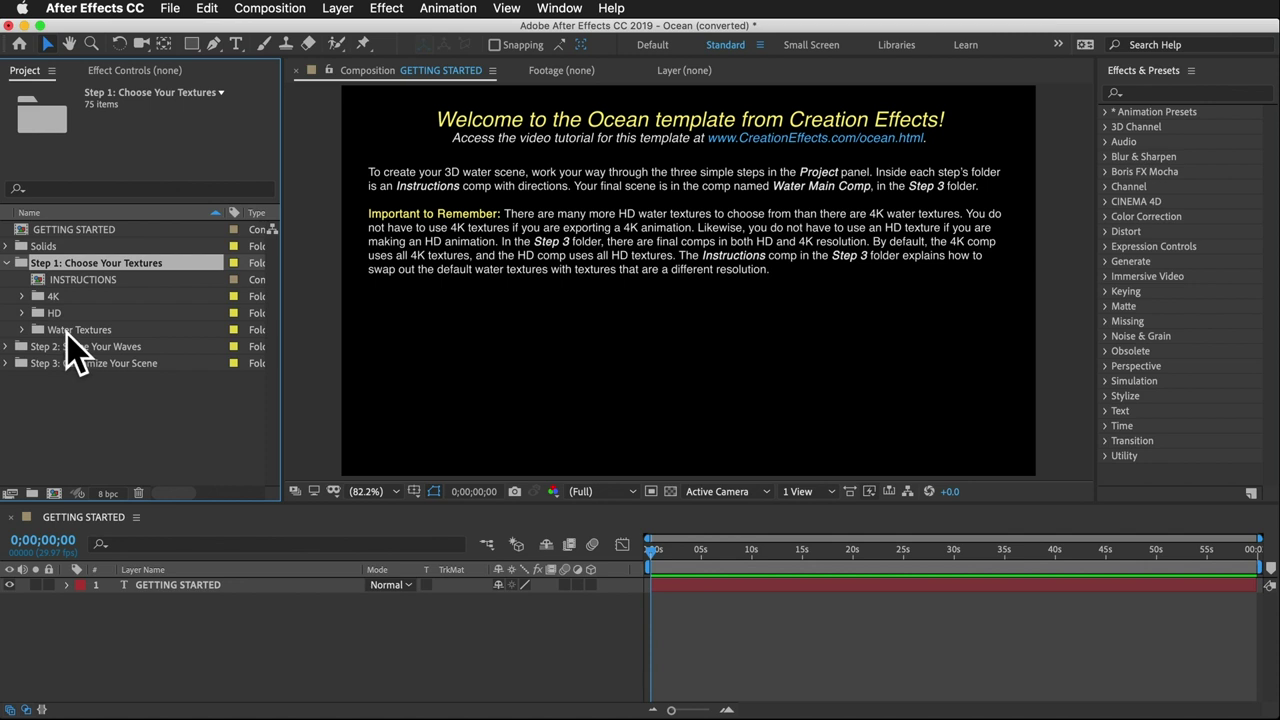
click(62, 331)
click(22, 331)
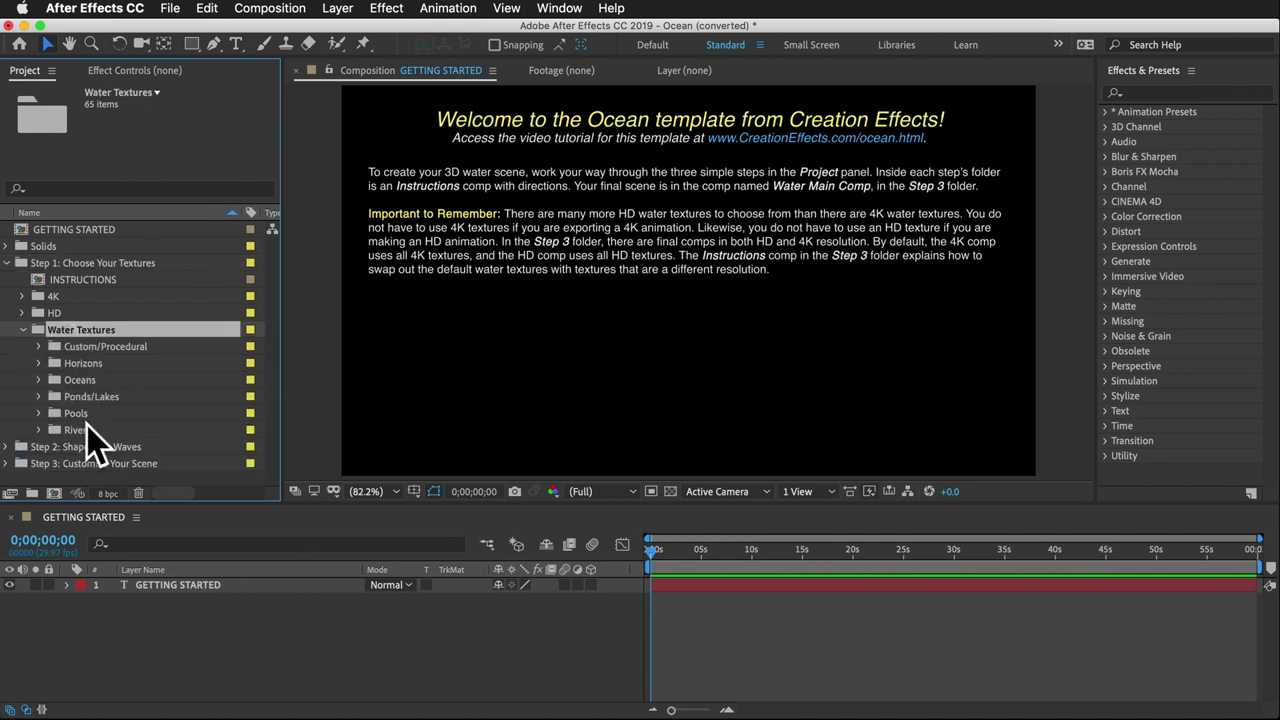
click(86, 363)
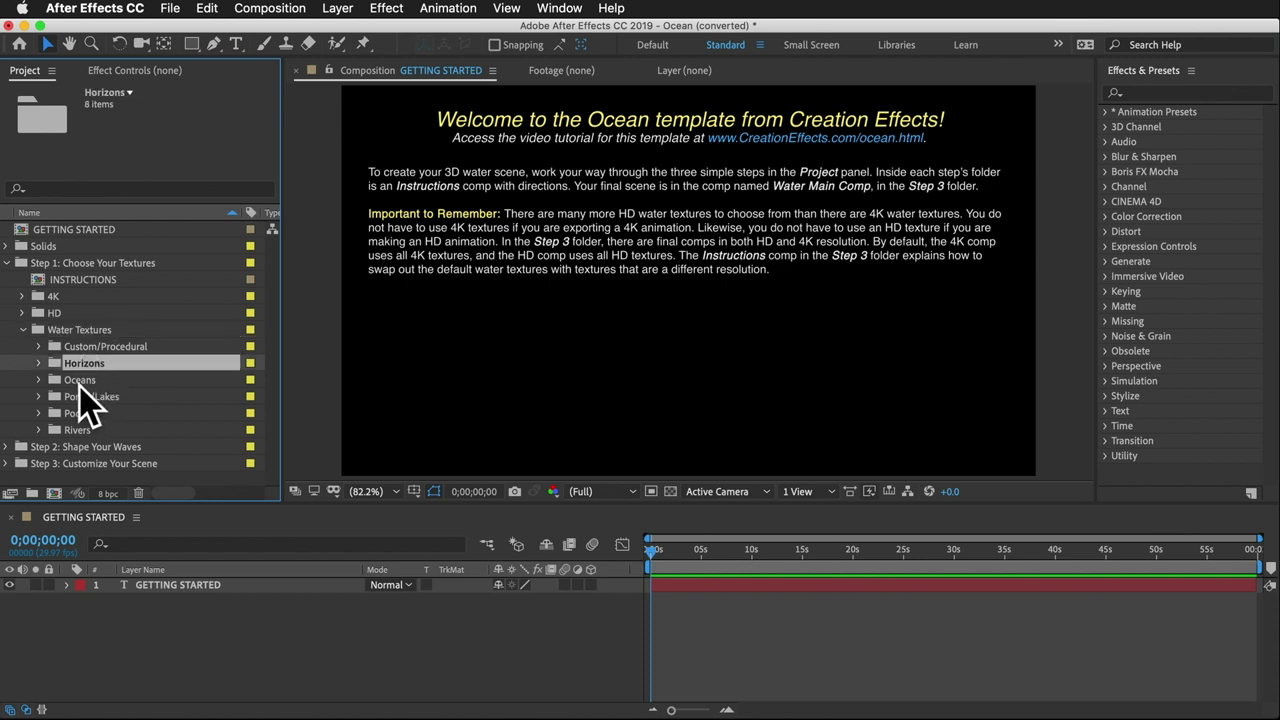
click(80, 379)
click(90, 396)
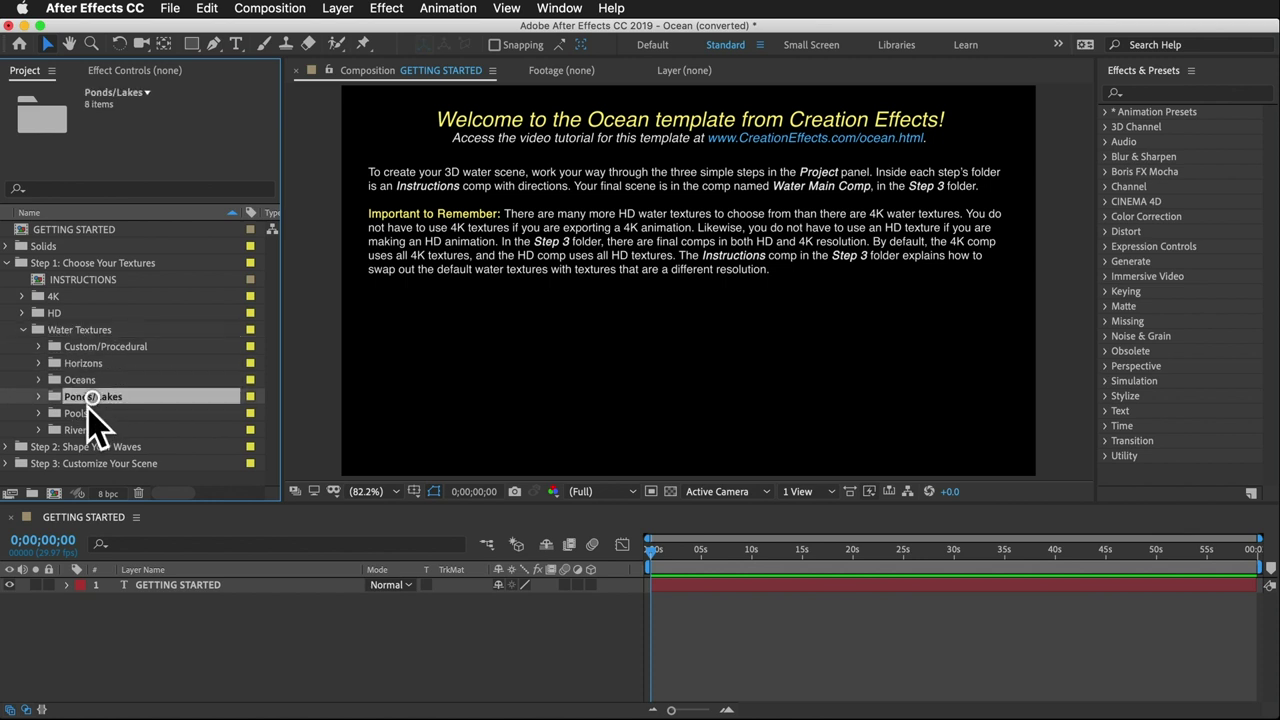
click(80, 413)
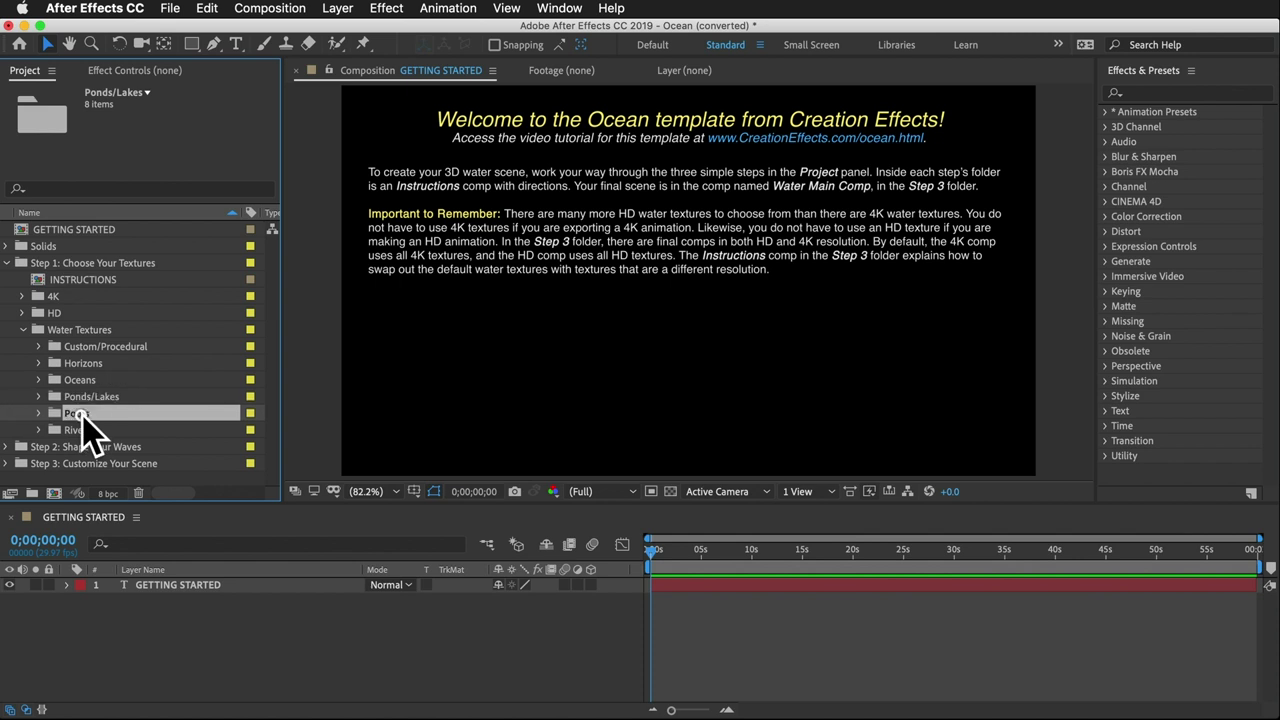
Expand the Oceans folder and open Ocean 9.mp4 in the Footage viewer.
click(39, 380)
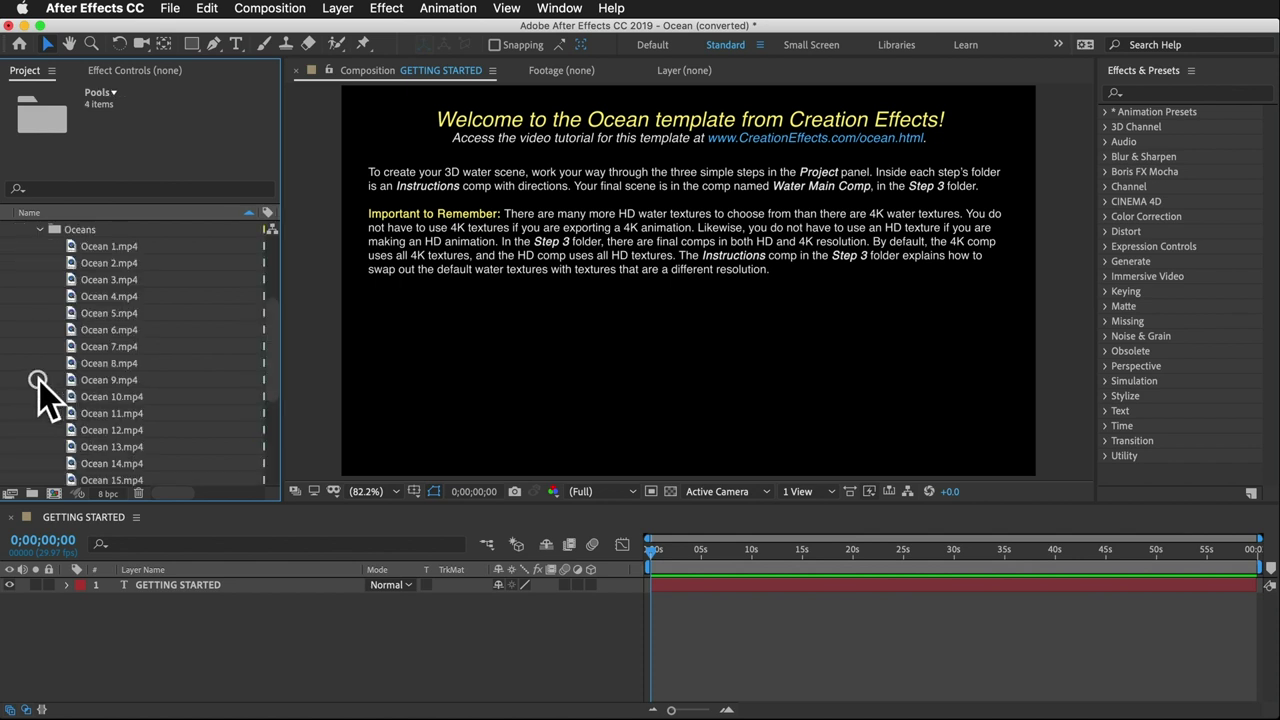
click(129, 347)
click(127, 380)
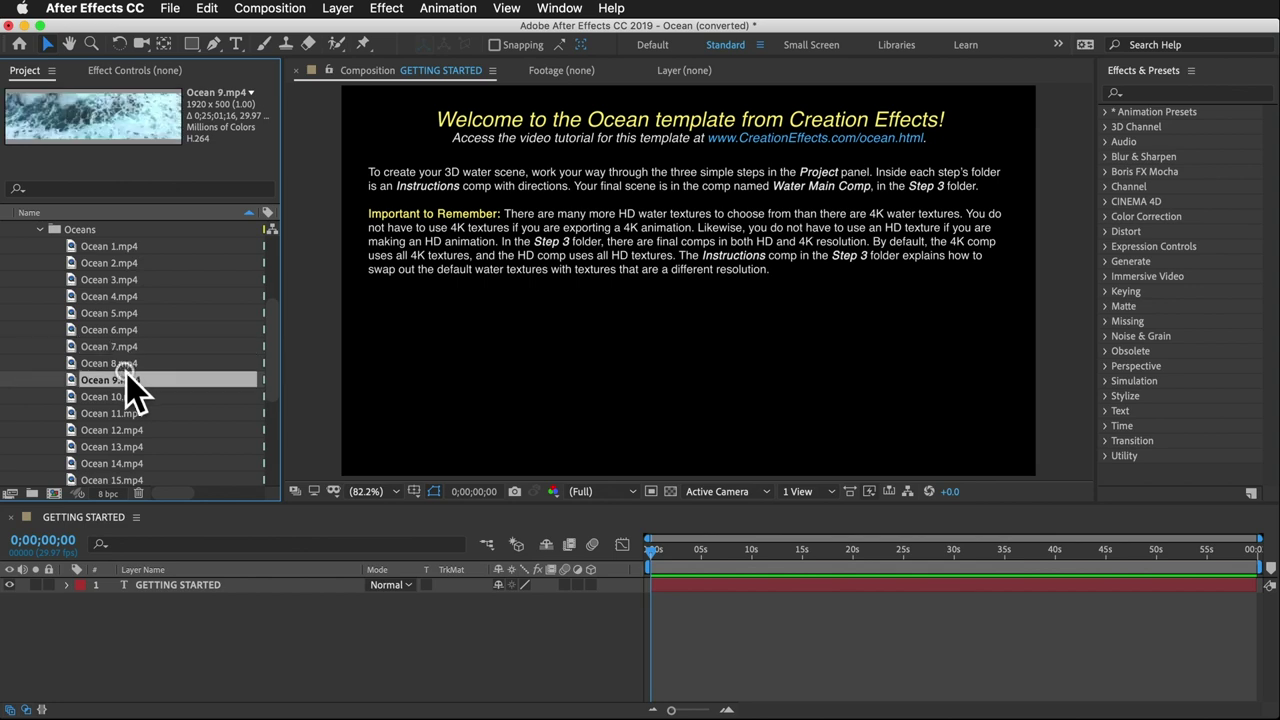
double_click(125, 377)
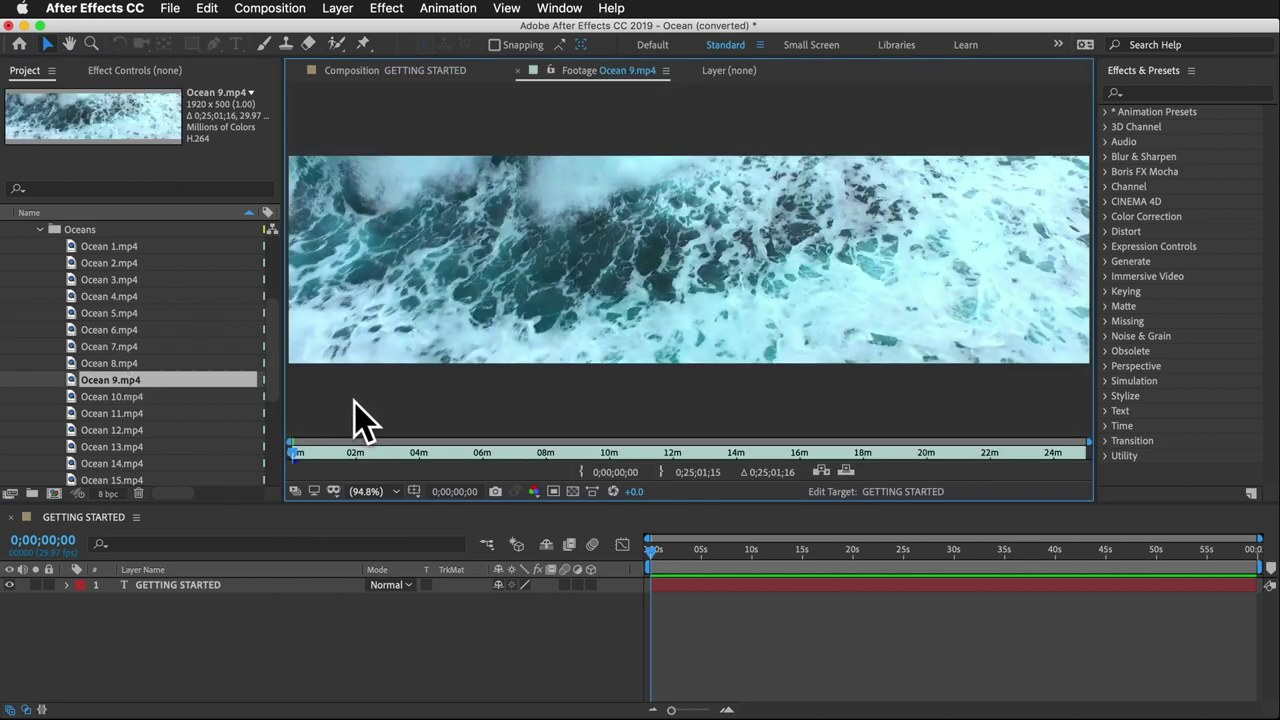
Play Ocean 9.mp4, then open and play Ocean 10.mp4 instead.
key(space)
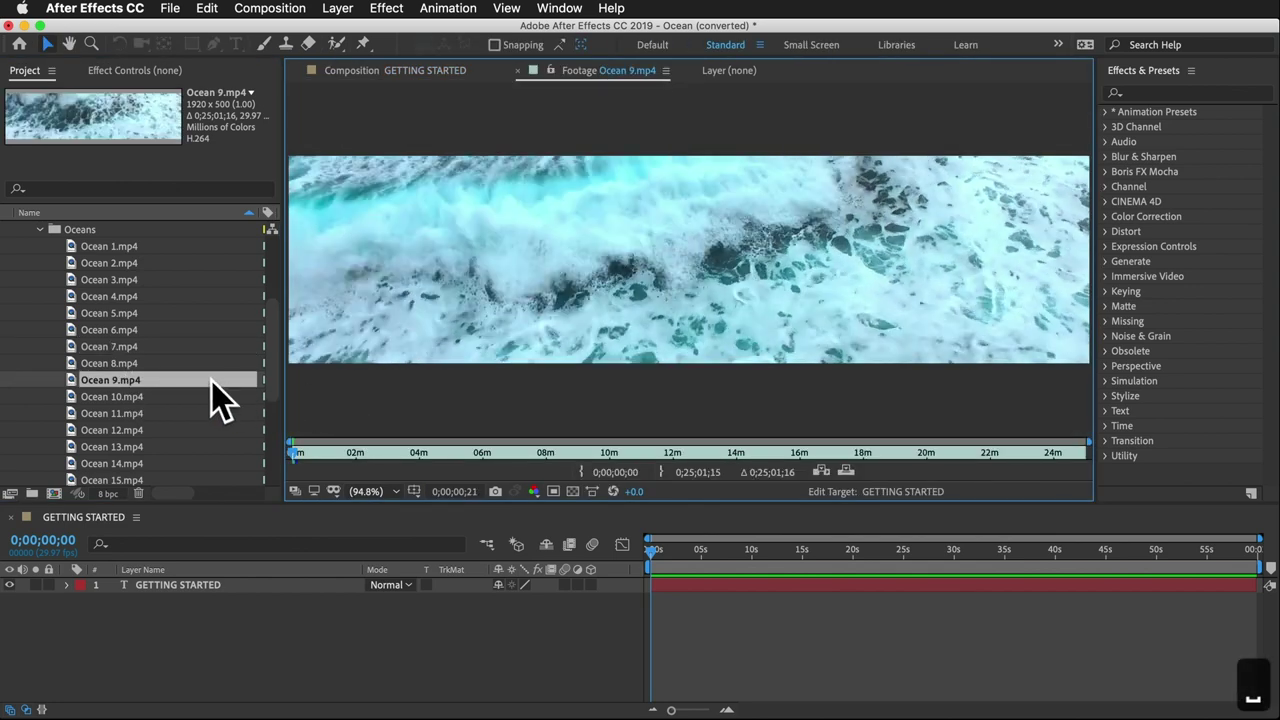
double_click(154, 397)
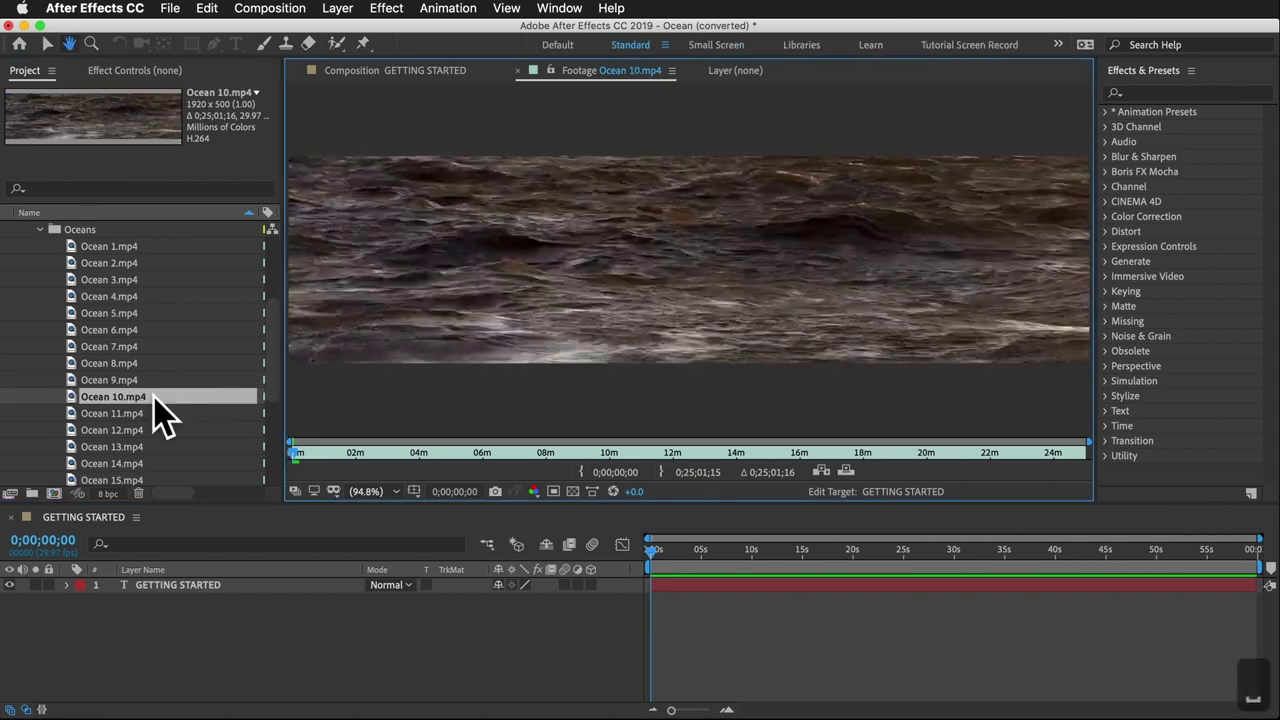
key(space)
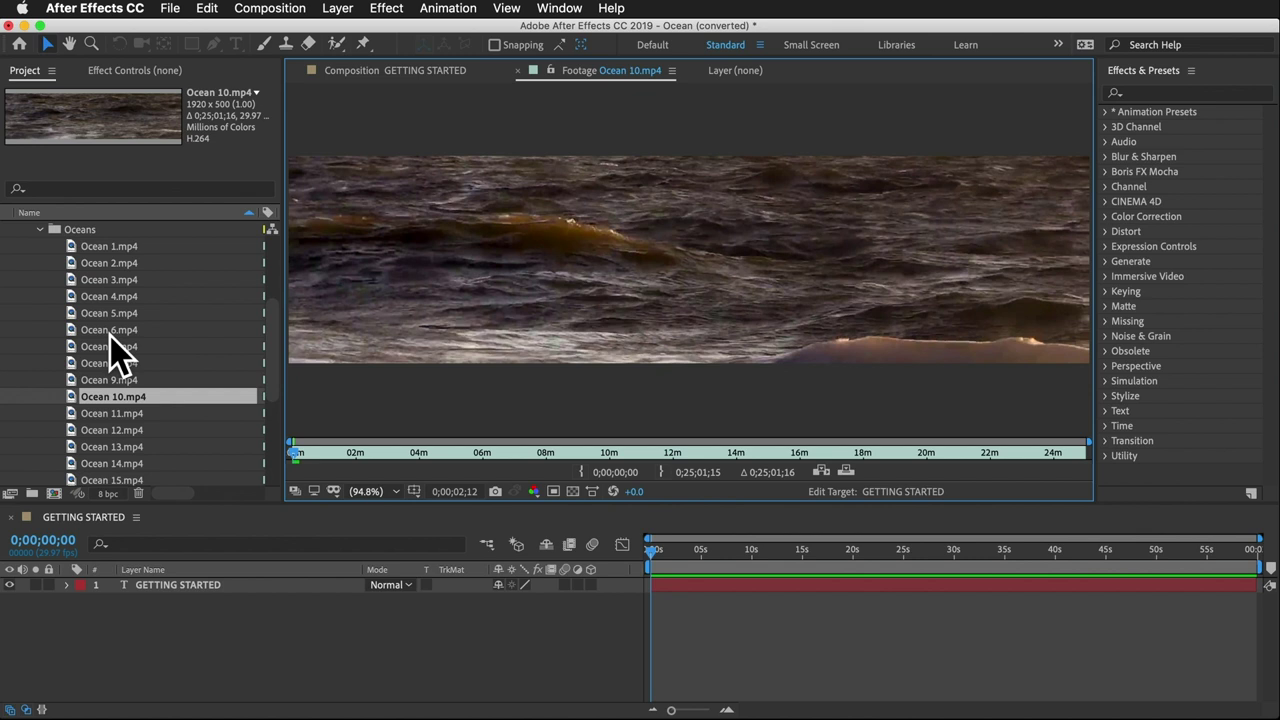
Check the details of Ocean 14.mp4 and Ocean 18 (4K).mp4 further down the list.
scroll(115, 340, down, 1)
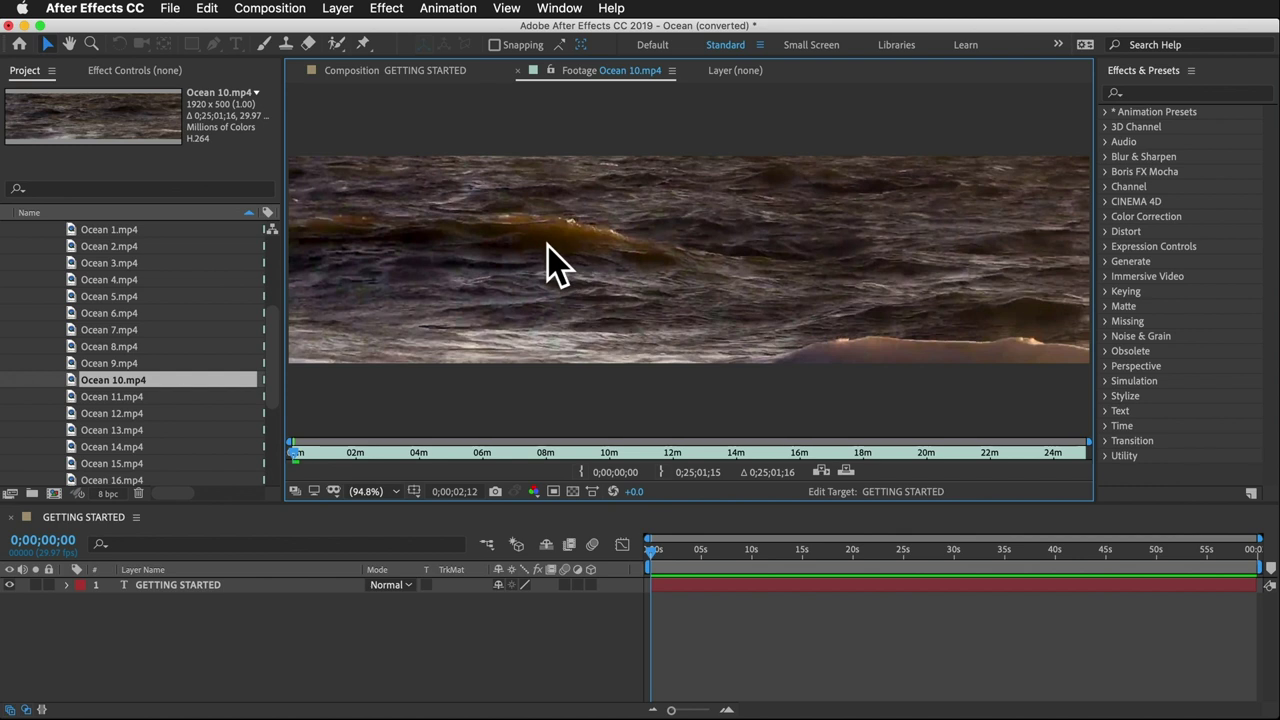
scroll(108, 396, down, 3)
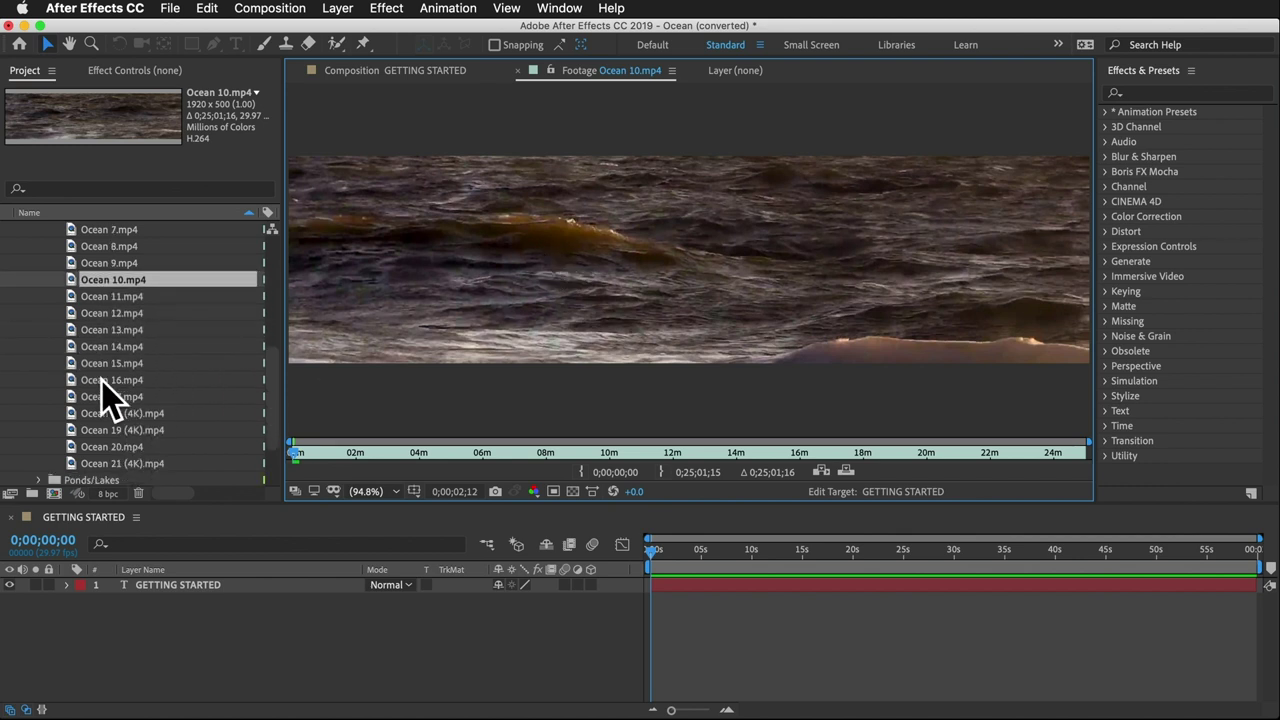
click(135, 347)
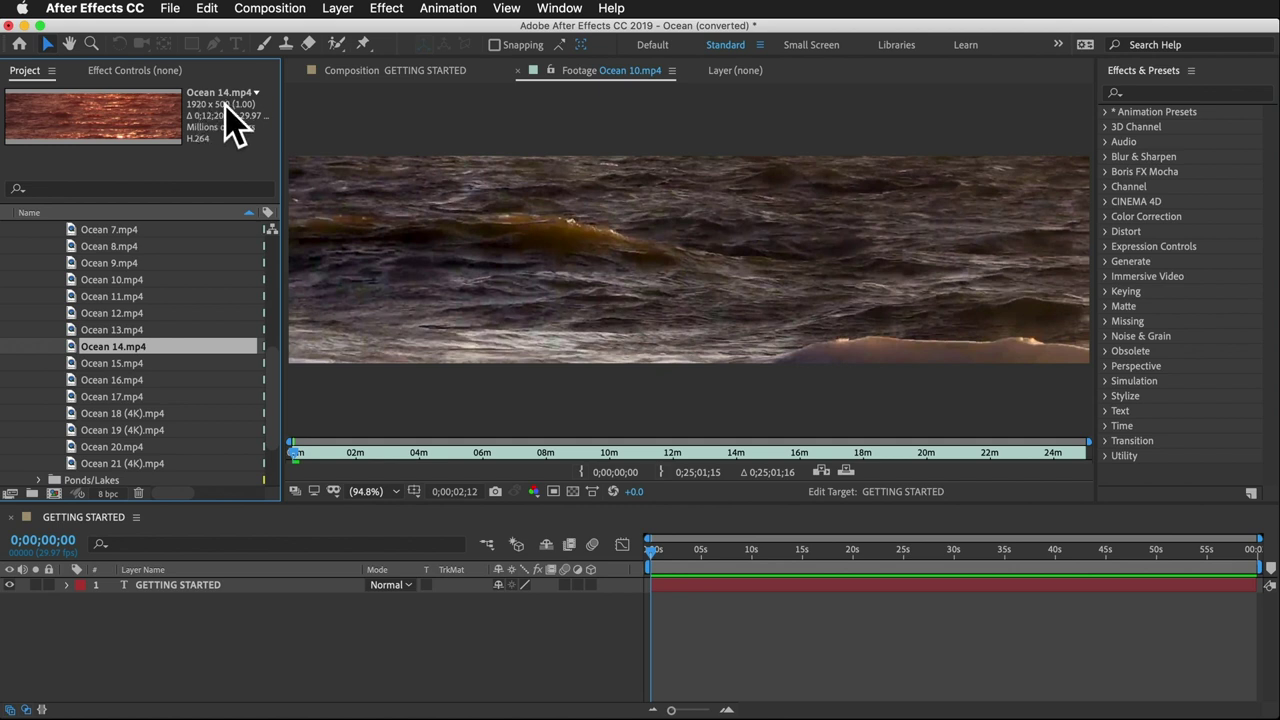
click(145, 414)
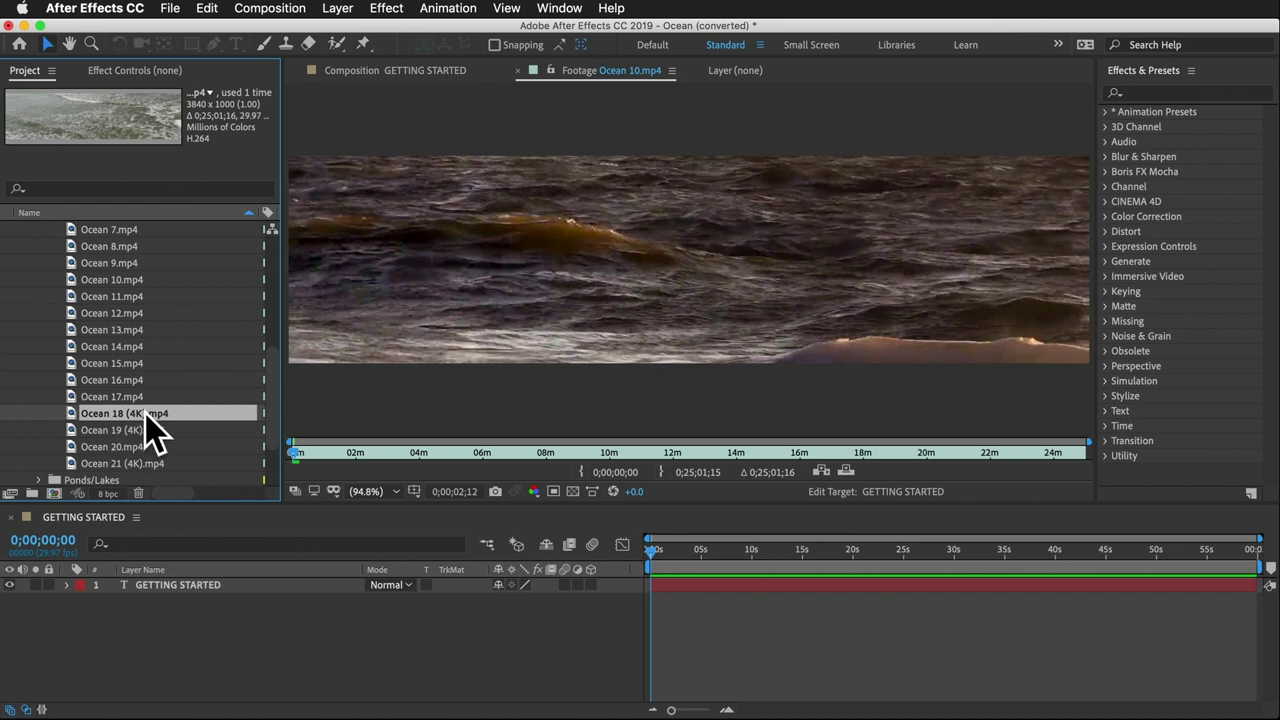
scroll(143, 343, up, 1)
scroll(143, 343, up, 5)
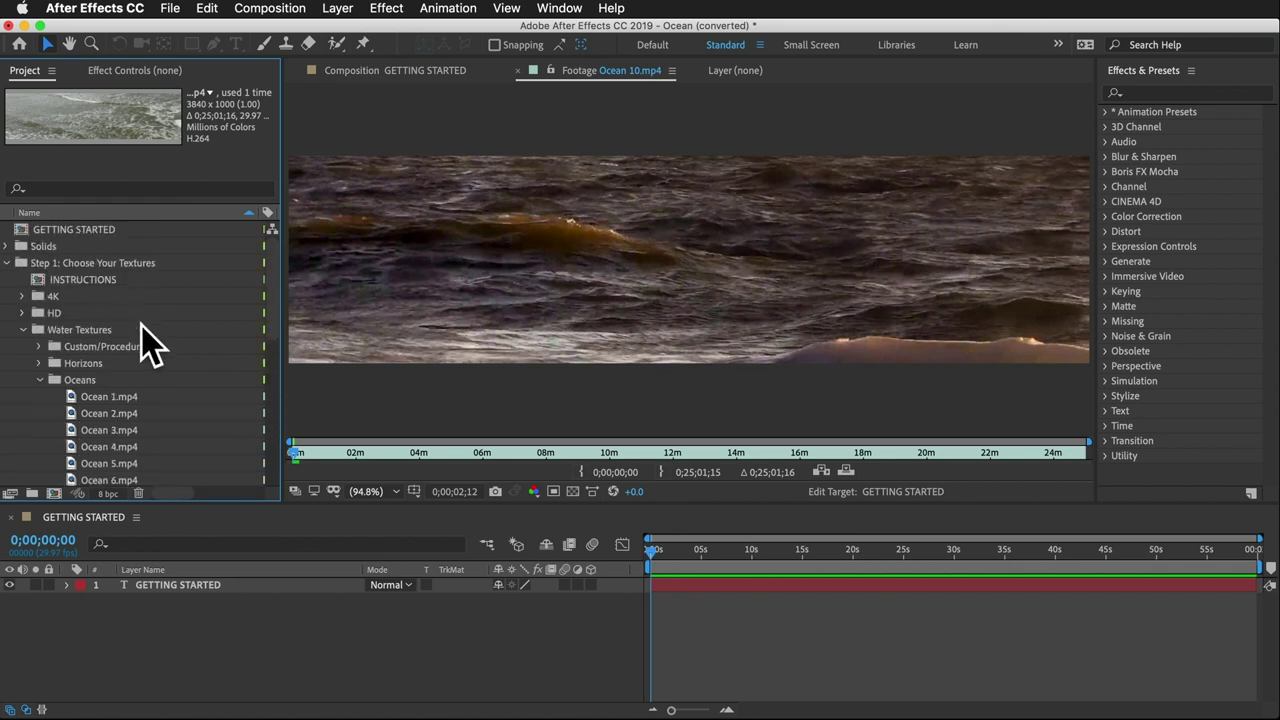
Browse the Ponds/Lakes and Pools folders and preview the Pool 1 (4K) clip.
click(38, 380)
click(38, 396)
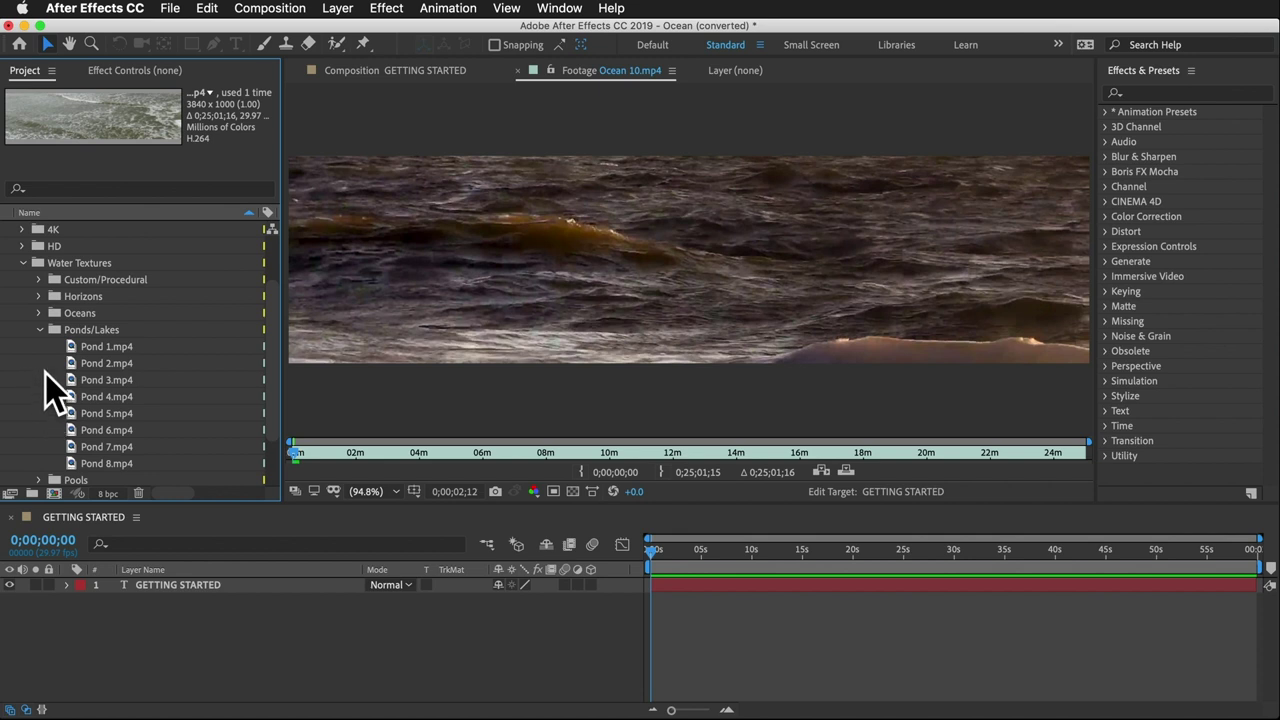
click(38, 330)
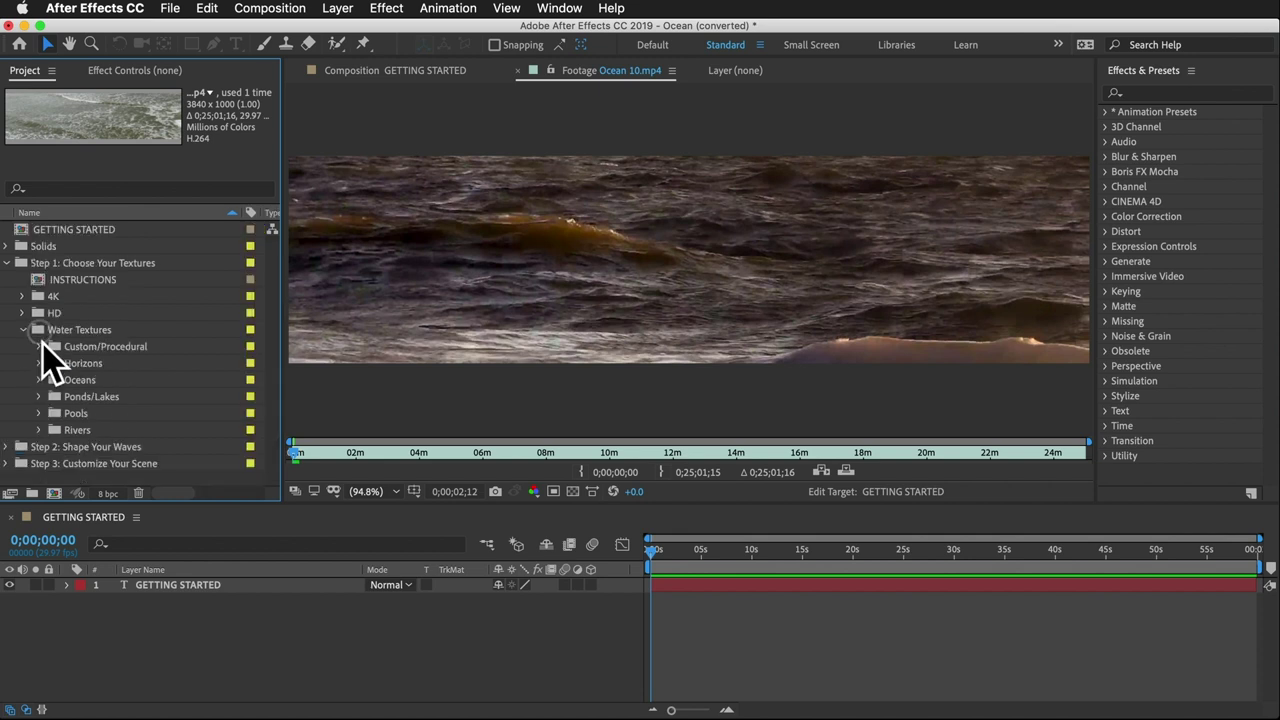
click(38, 413)
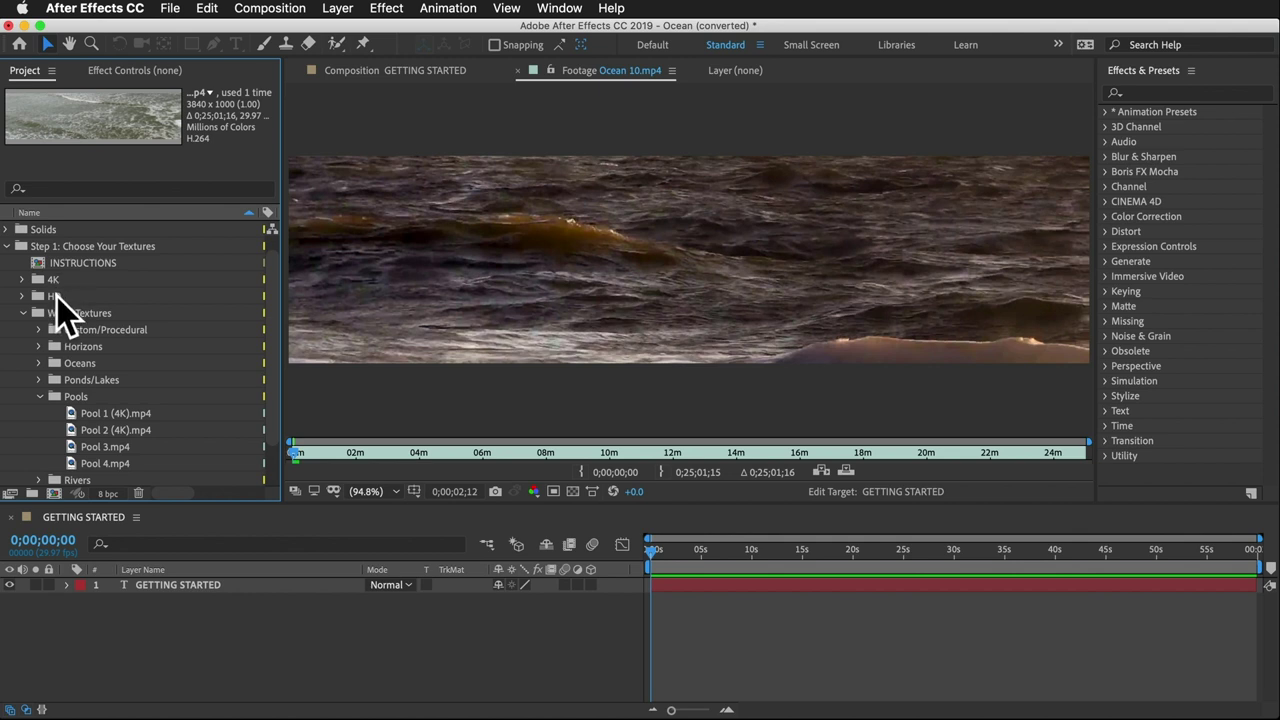
click(123, 413)
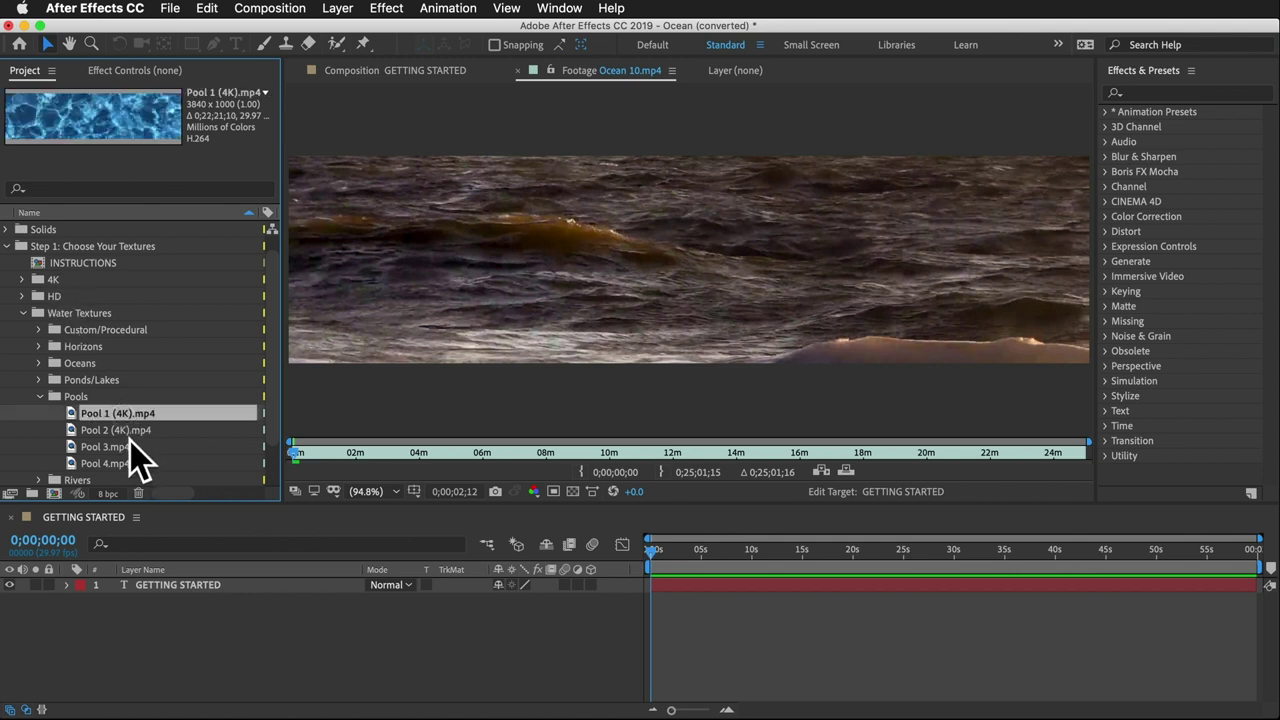
click(40, 396)
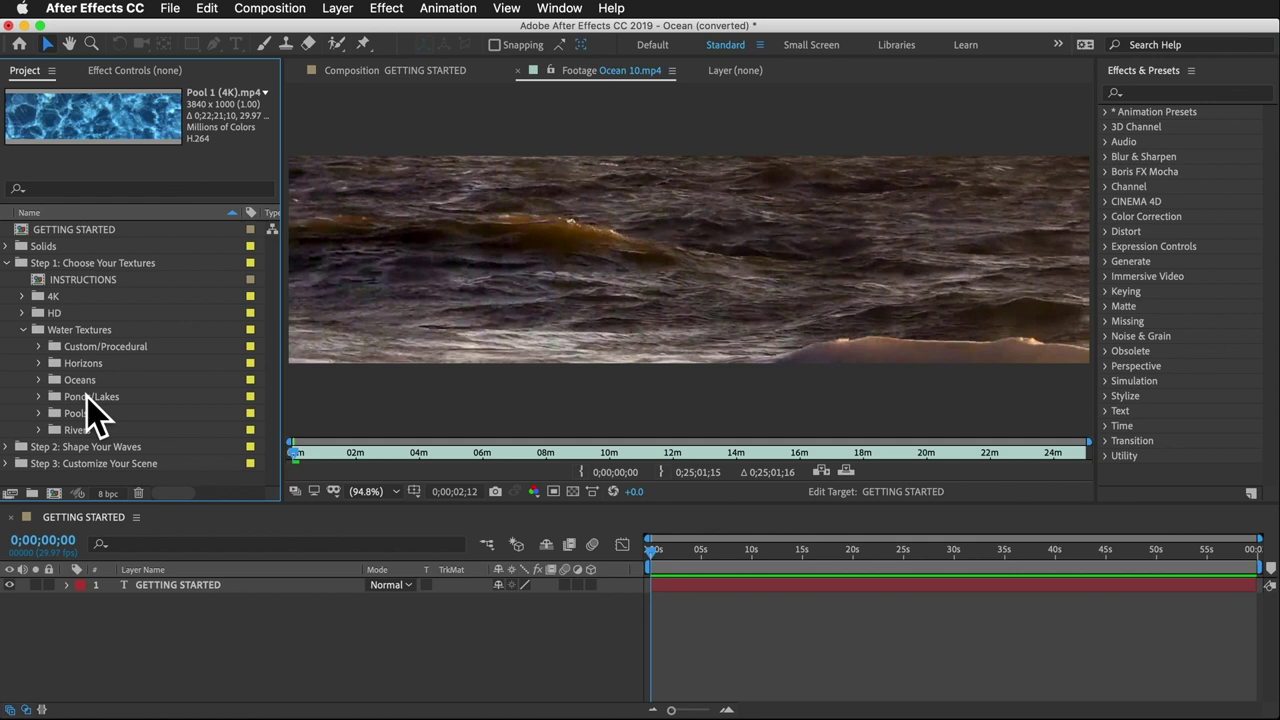
Preview the Oceans clips from Ocean 9 up to Ocean 6 and select Ocean 6.
click(38, 380)
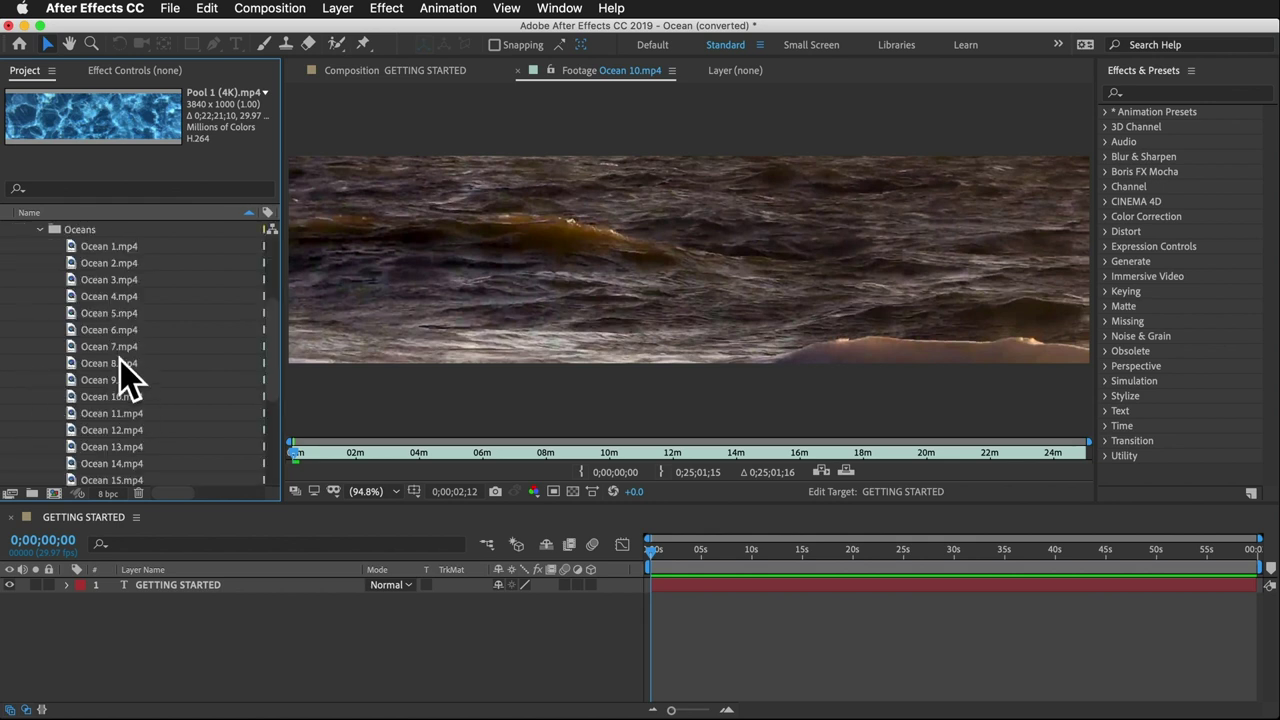
click(118, 381)
key(Up)
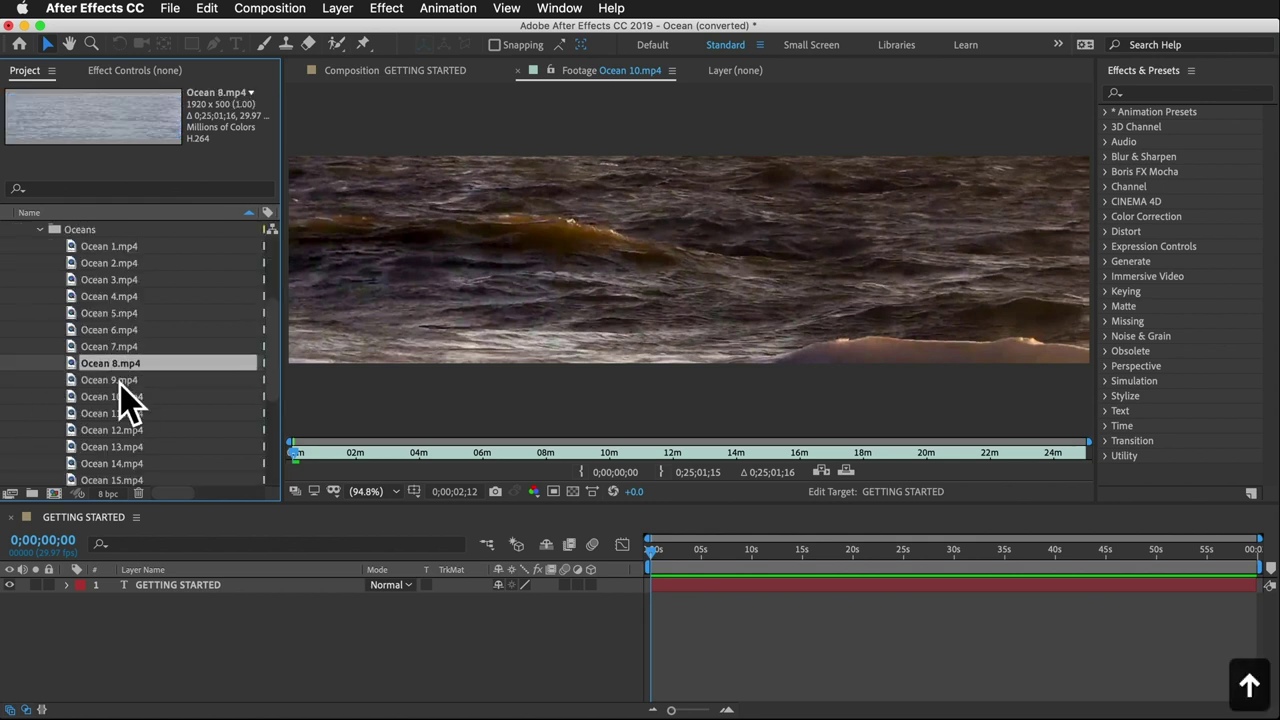
key(Up)
key(Up)
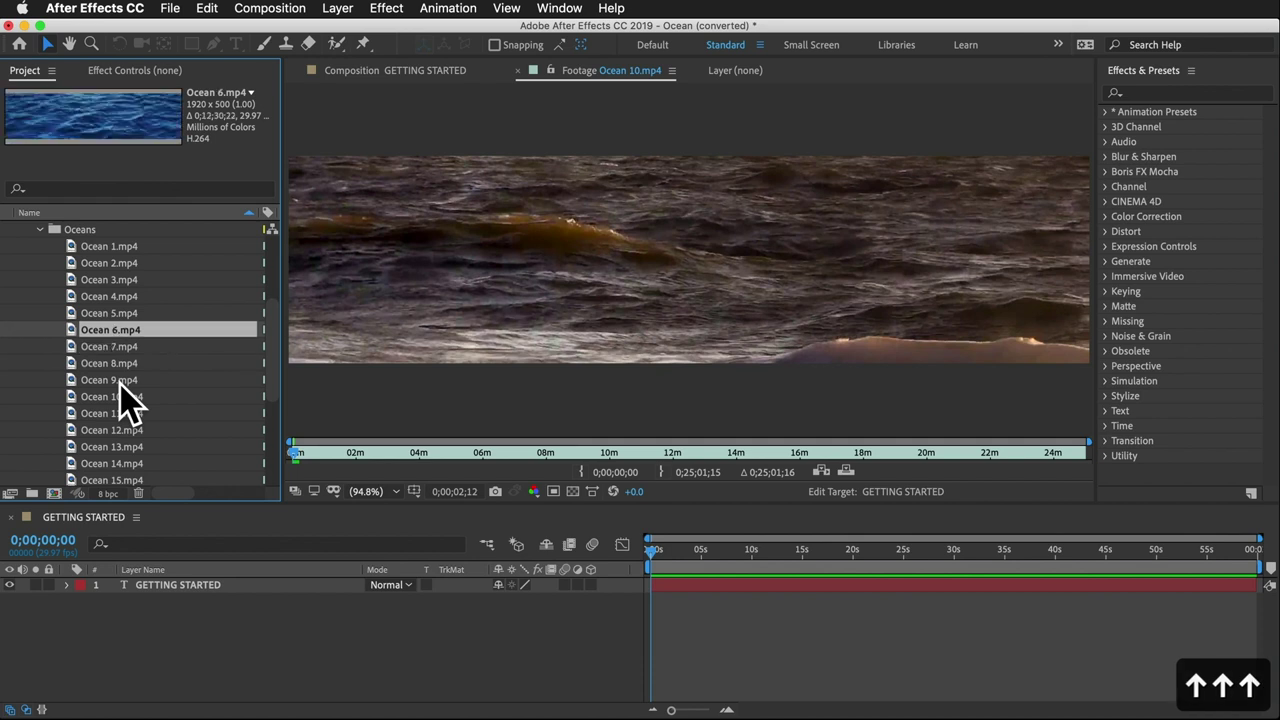
scroll(114, 286, up, 5)
click(110, 279)
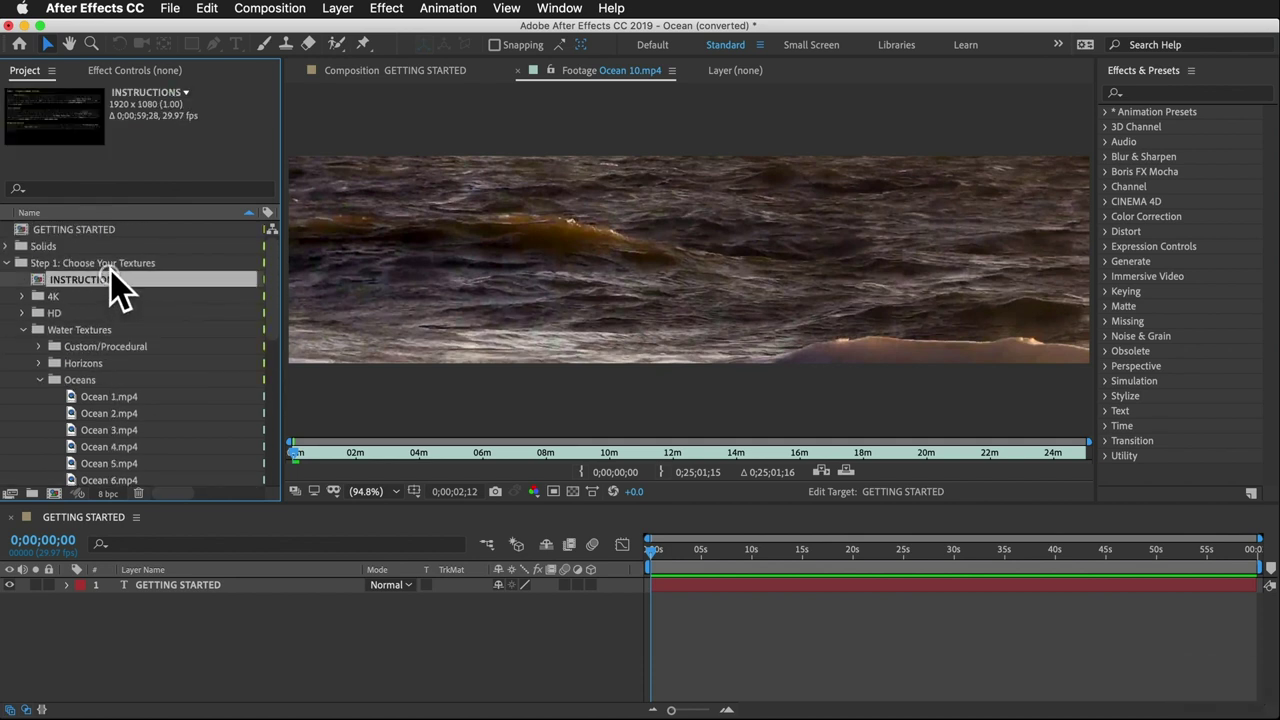
click(115, 481)
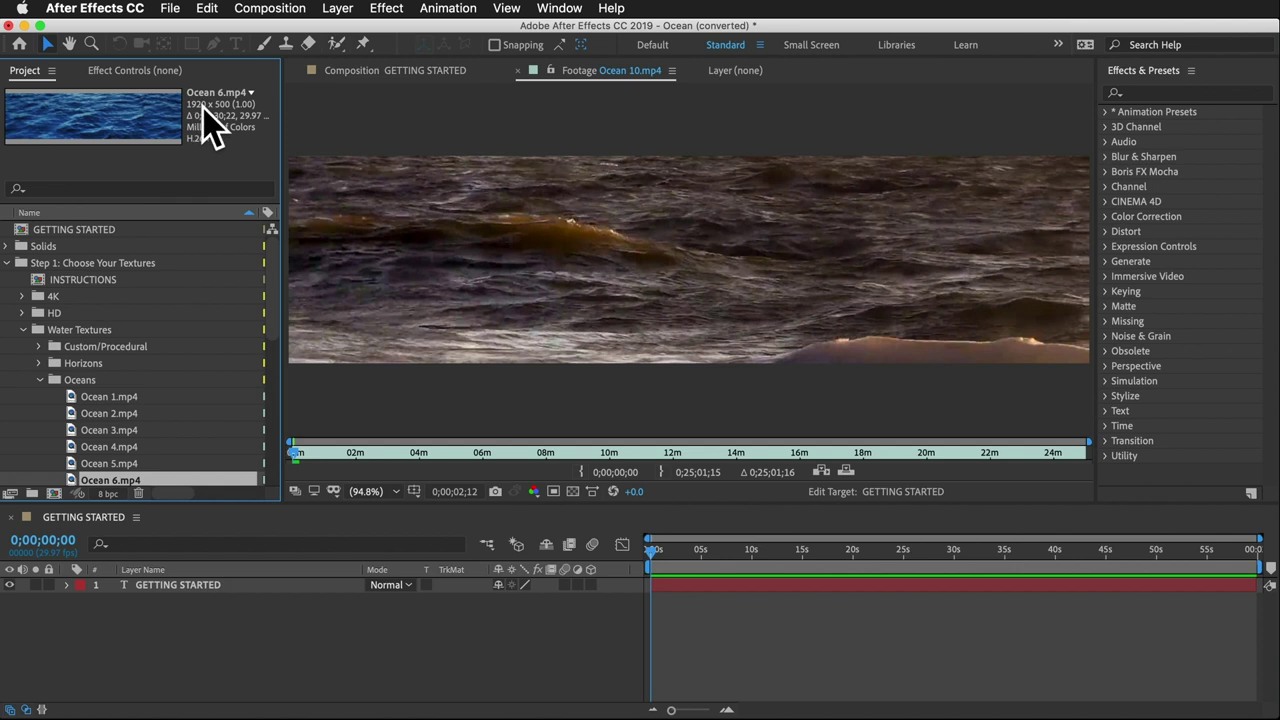
Drop Ocean 6 into the Put Water Texture Here comp and delete the Ocean 5 layer.
click(22, 314)
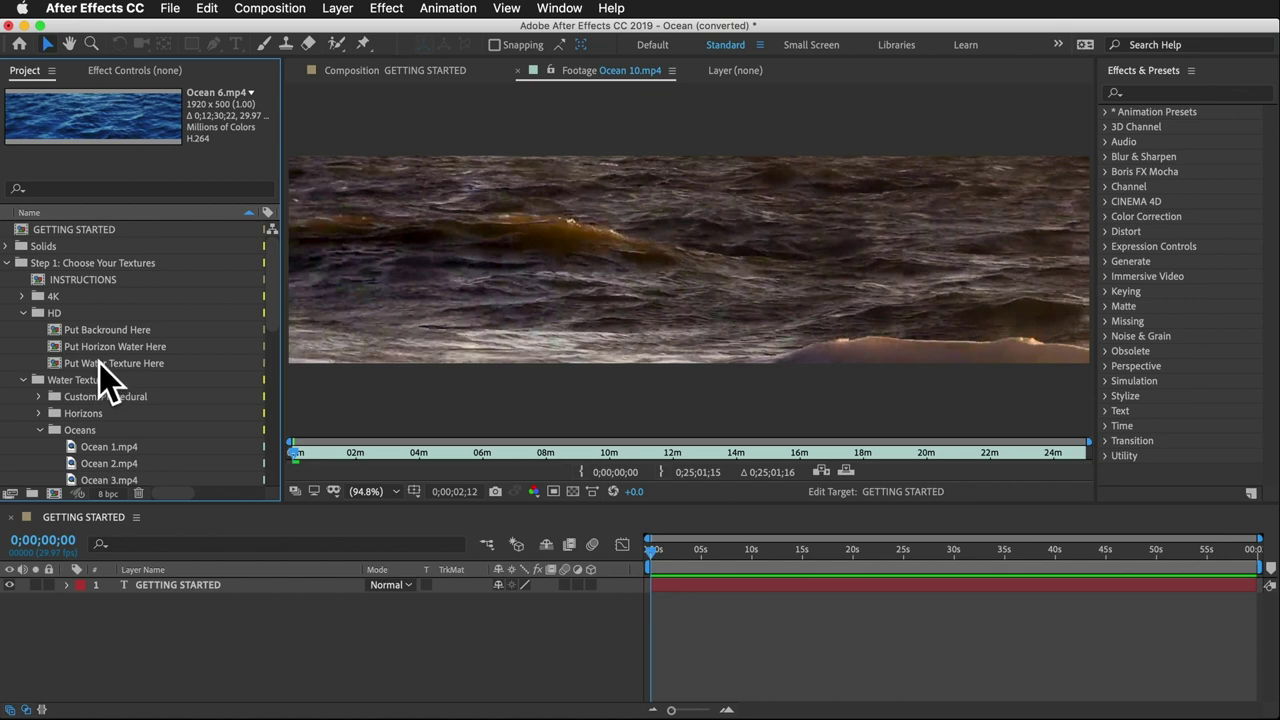
scroll(100, 370, down, 3)
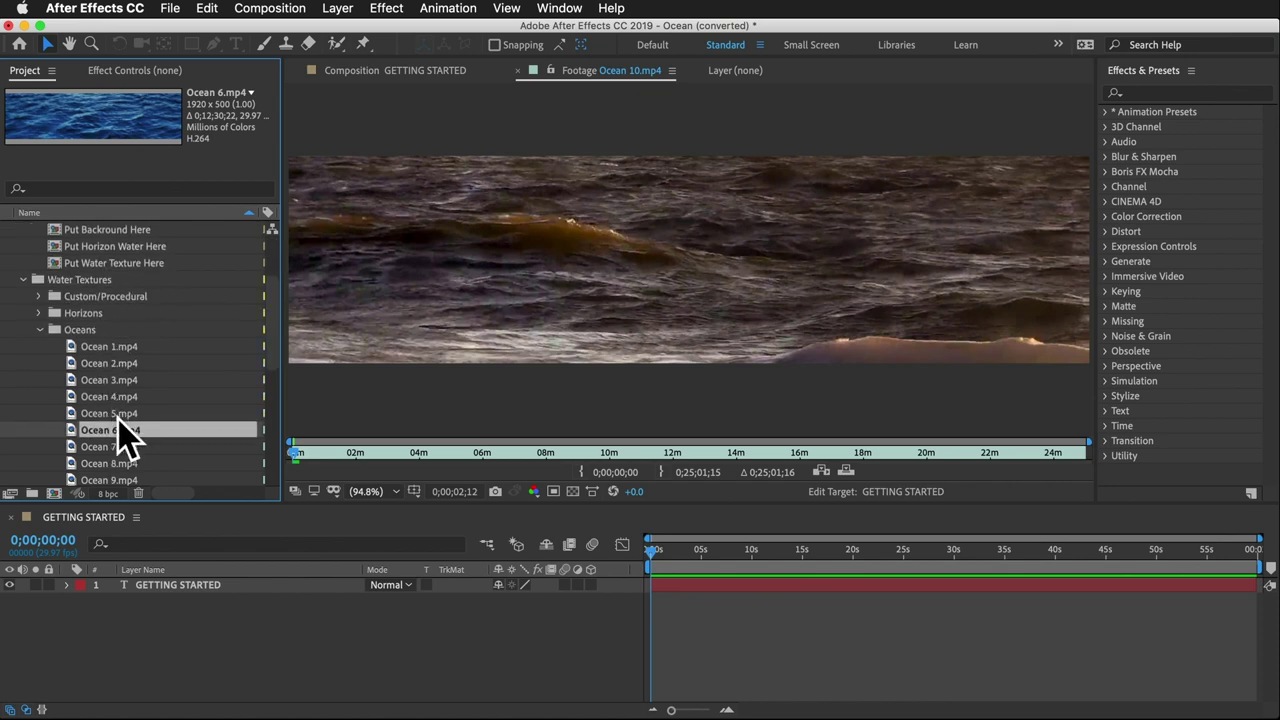
drag(122, 440, 137, 271)
click(190, 600)
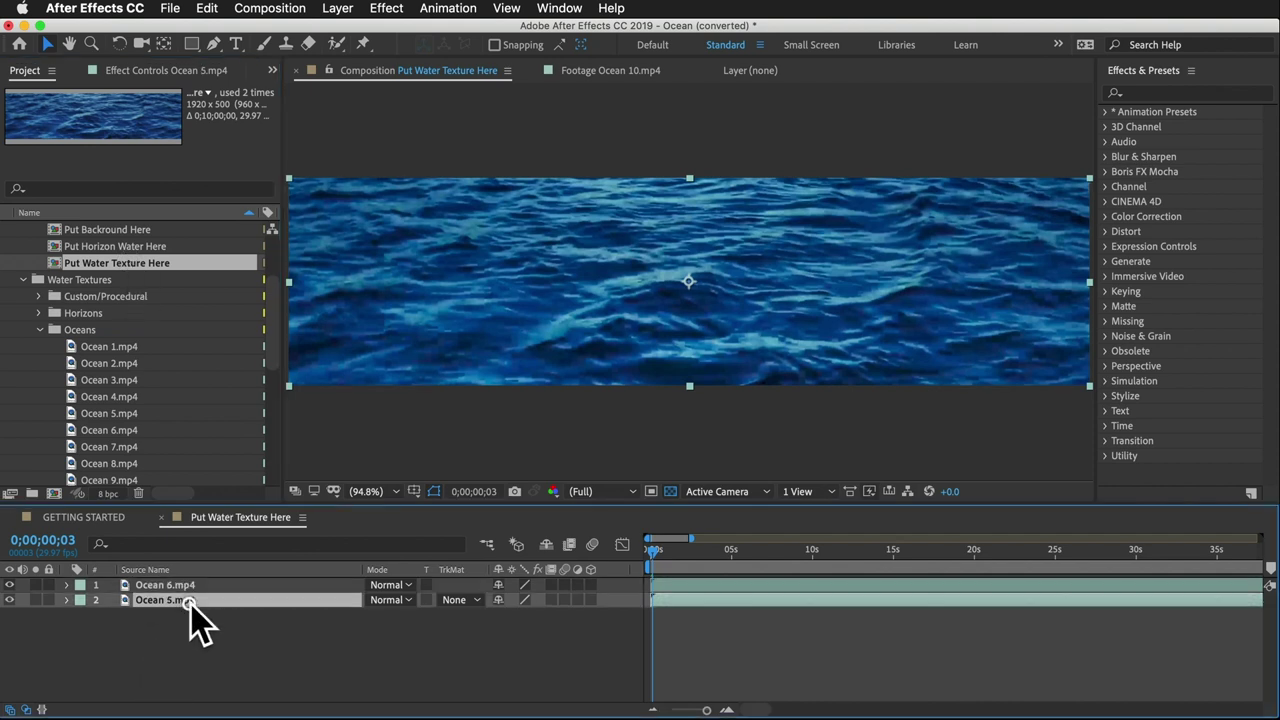
key(Delete)
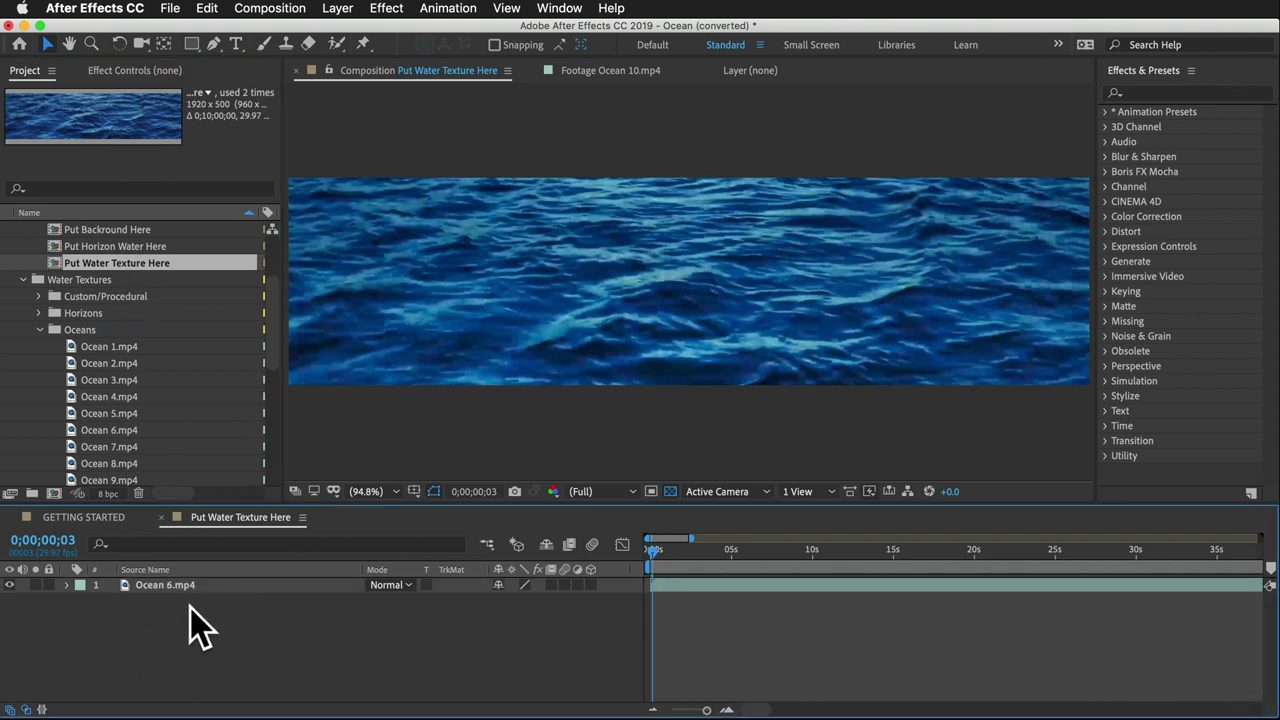
scroll(129, 330, up, 2)
scroll(129, 330, up, 3)
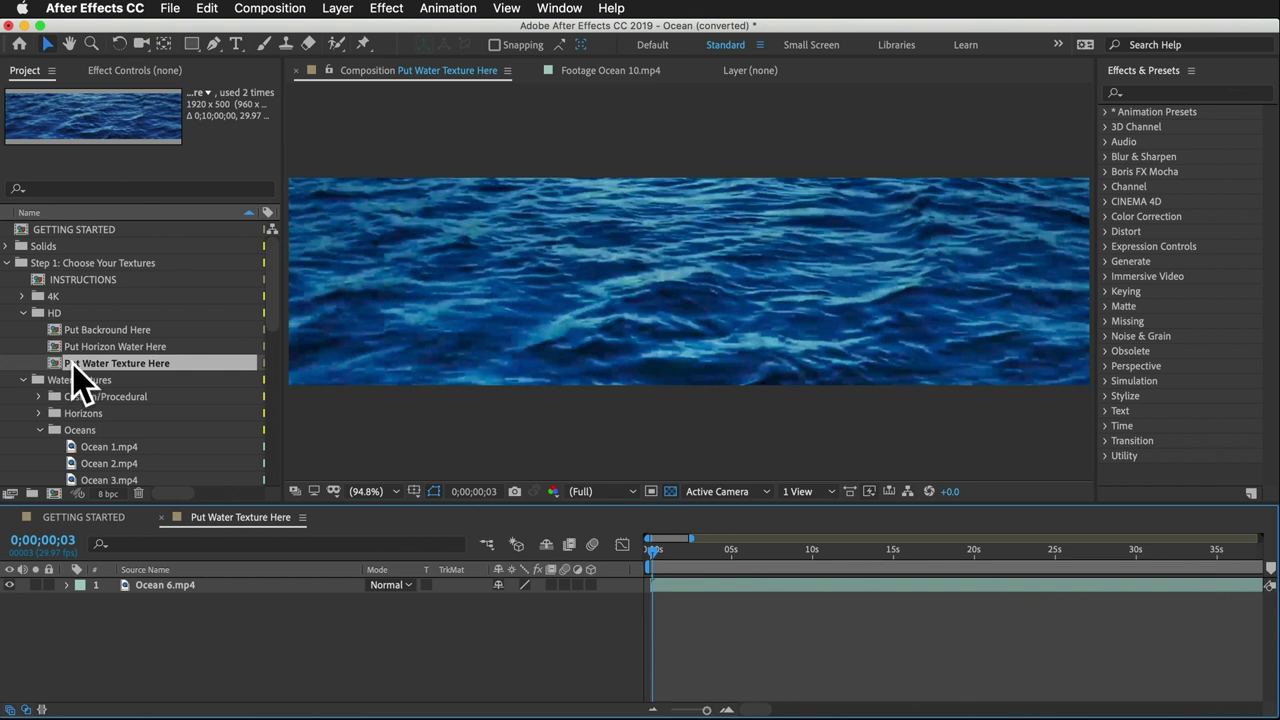
click(108, 331)
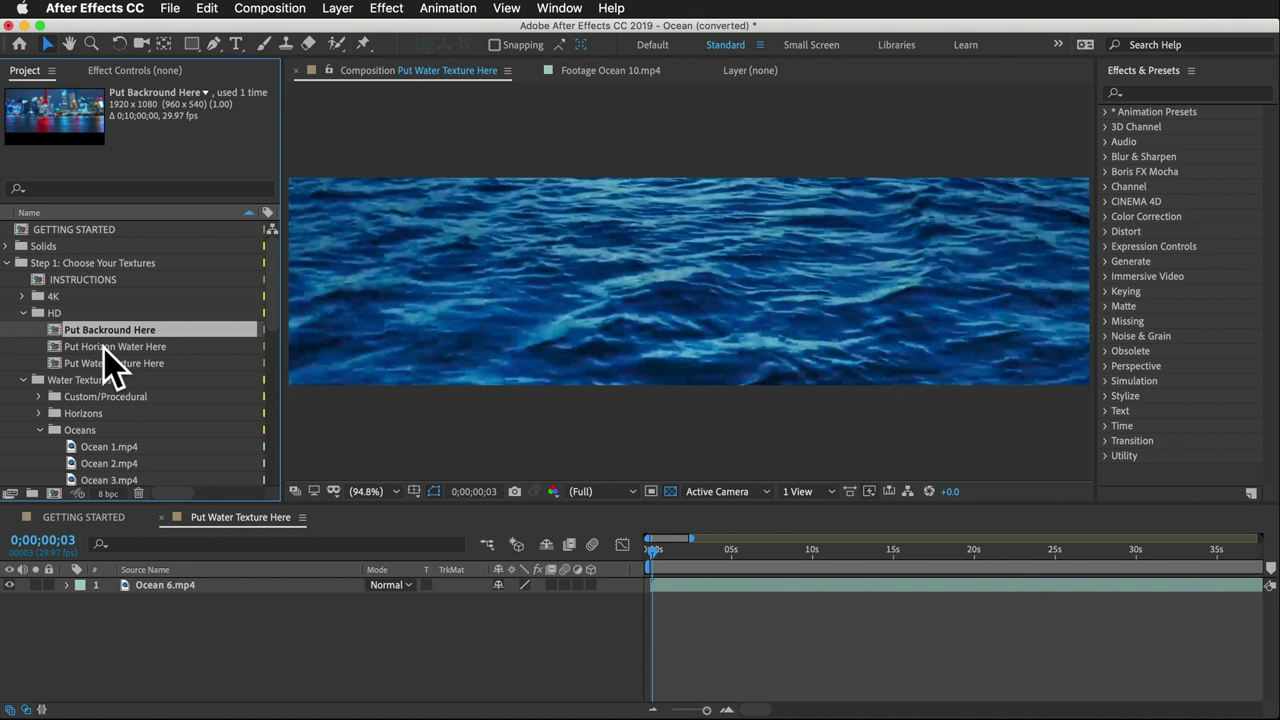
Open Put Horizon Water Here and add the Put Water Texture Here comp to its timeline.
double_click(104, 347)
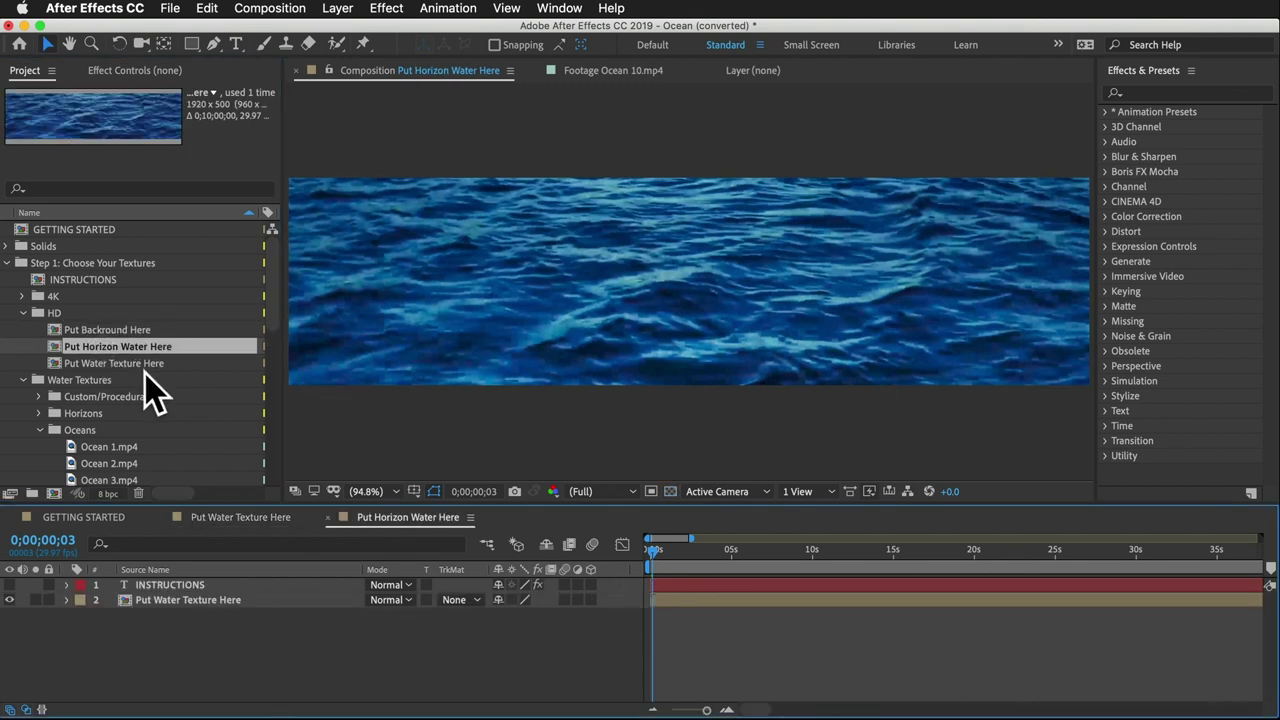
drag(145, 365, 202, 637)
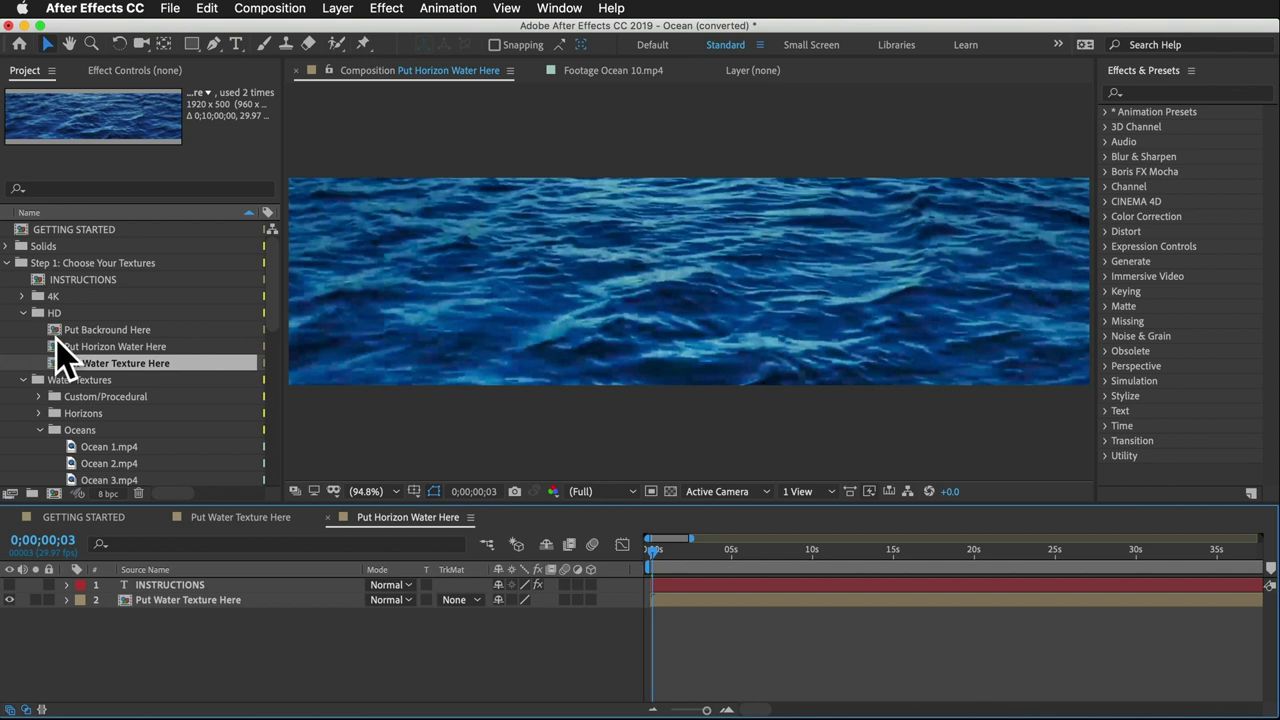
click(22, 313)
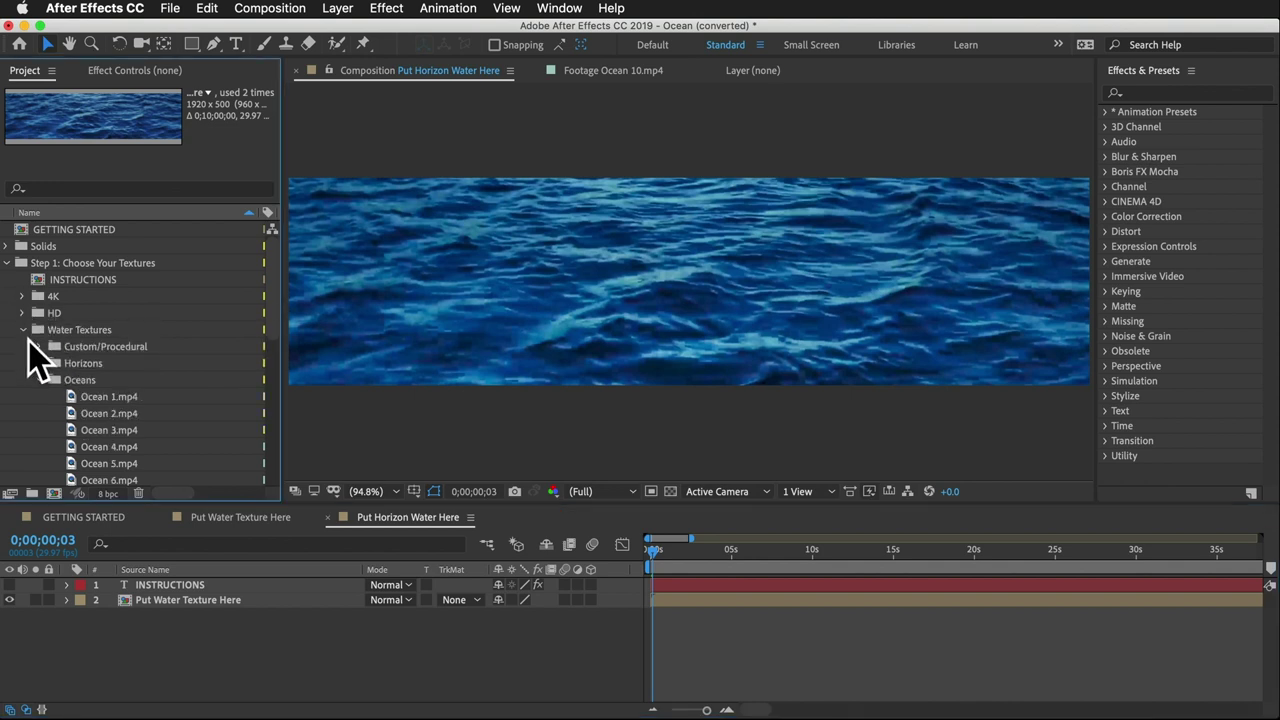
click(24, 330)
click(7, 263)
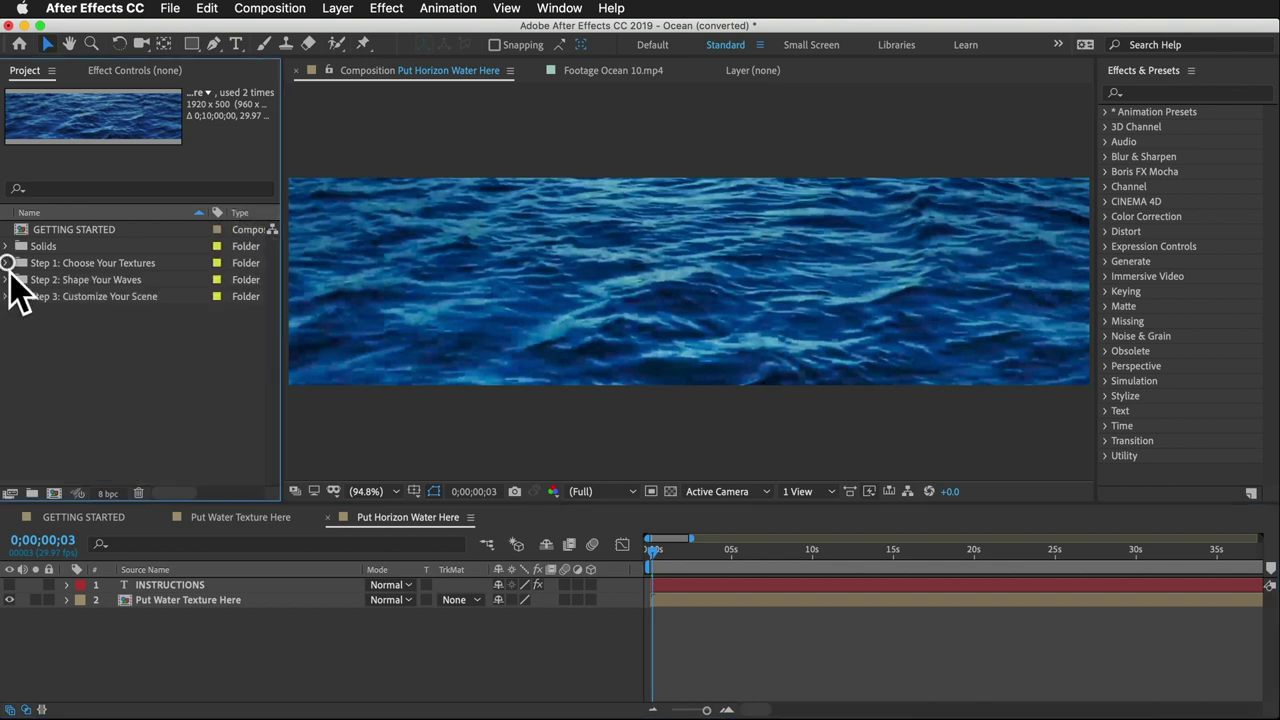
Expand Step 2: Shape Your Waves > HD and open the Water Texture composition.
click(15, 283)
click(7, 280)
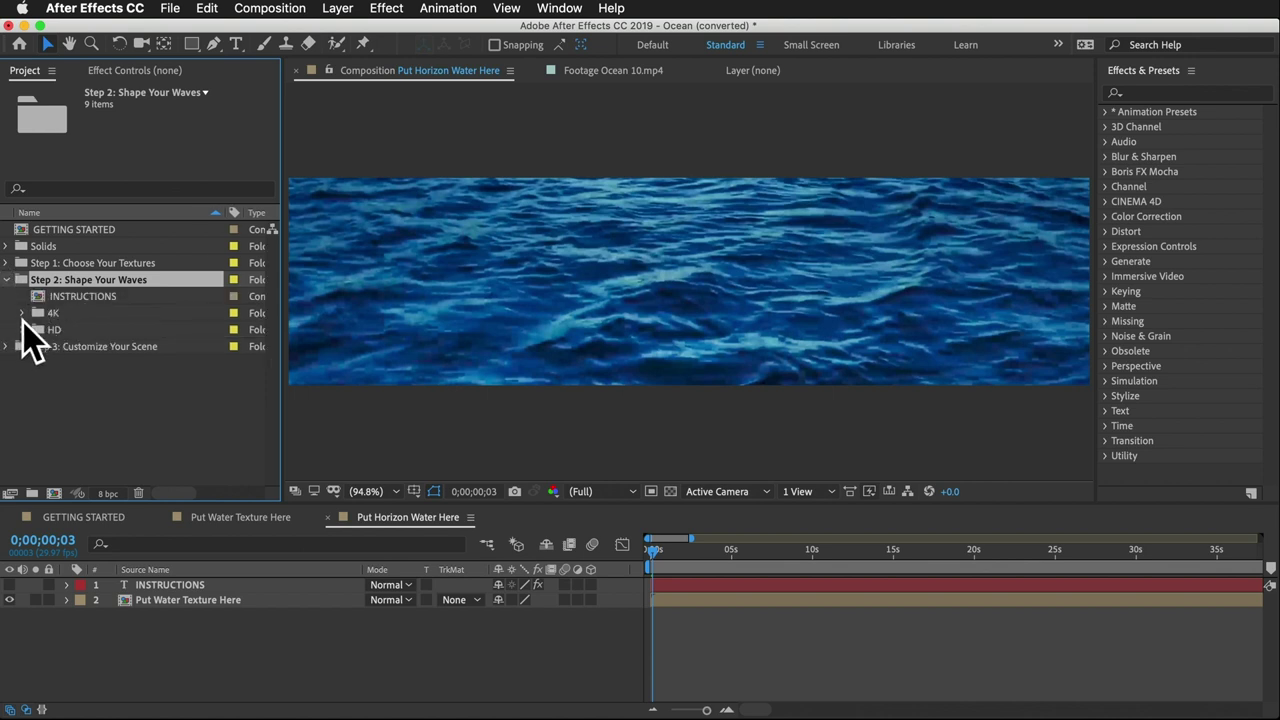
click(73, 264)
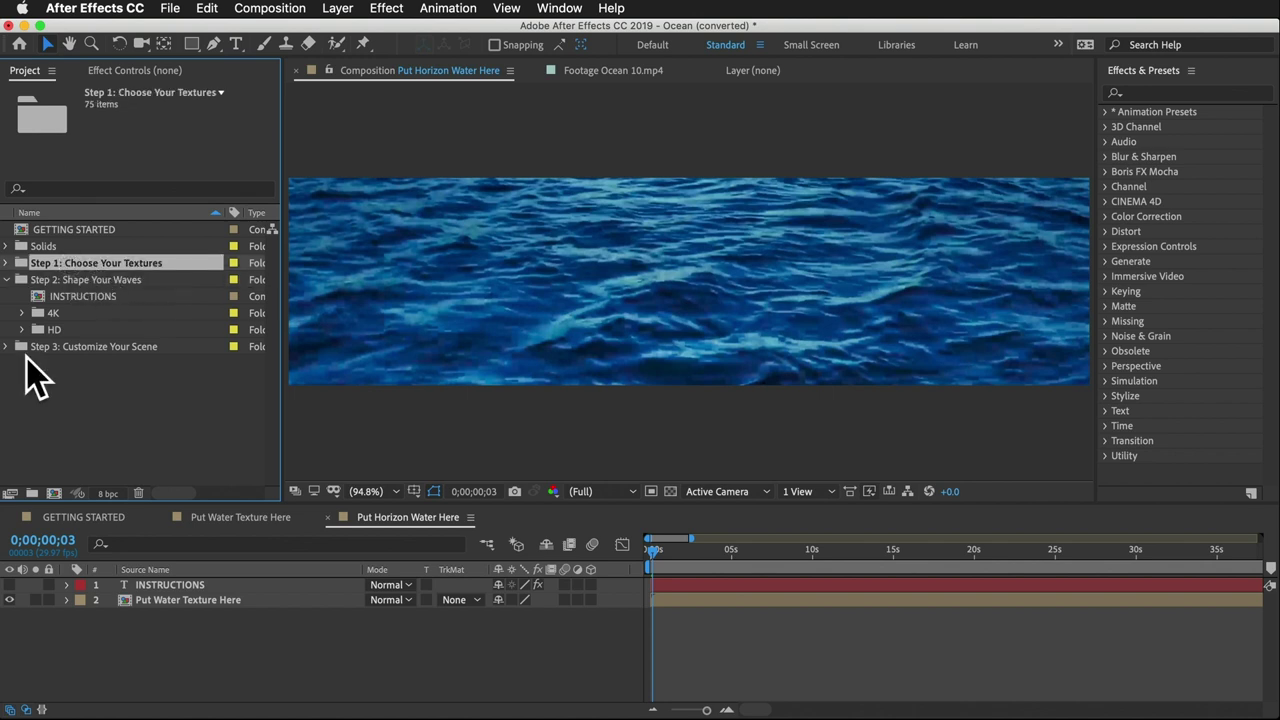
click(60, 330)
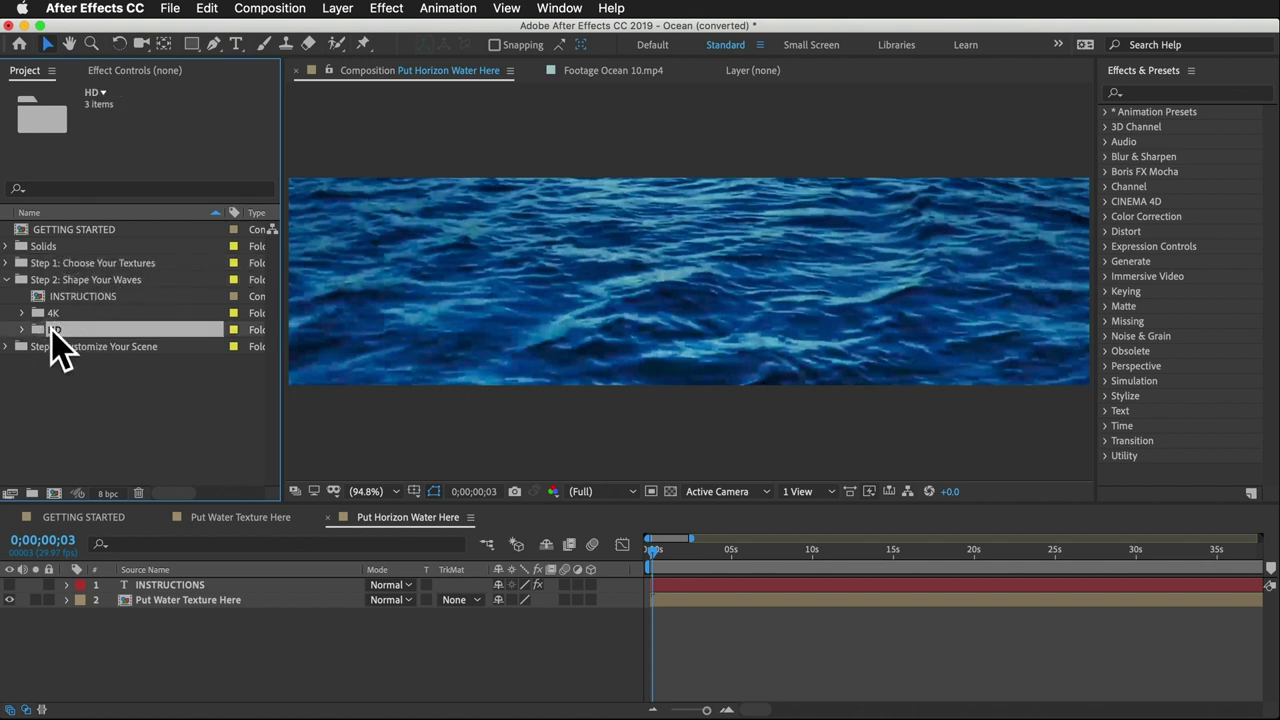
click(22, 330)
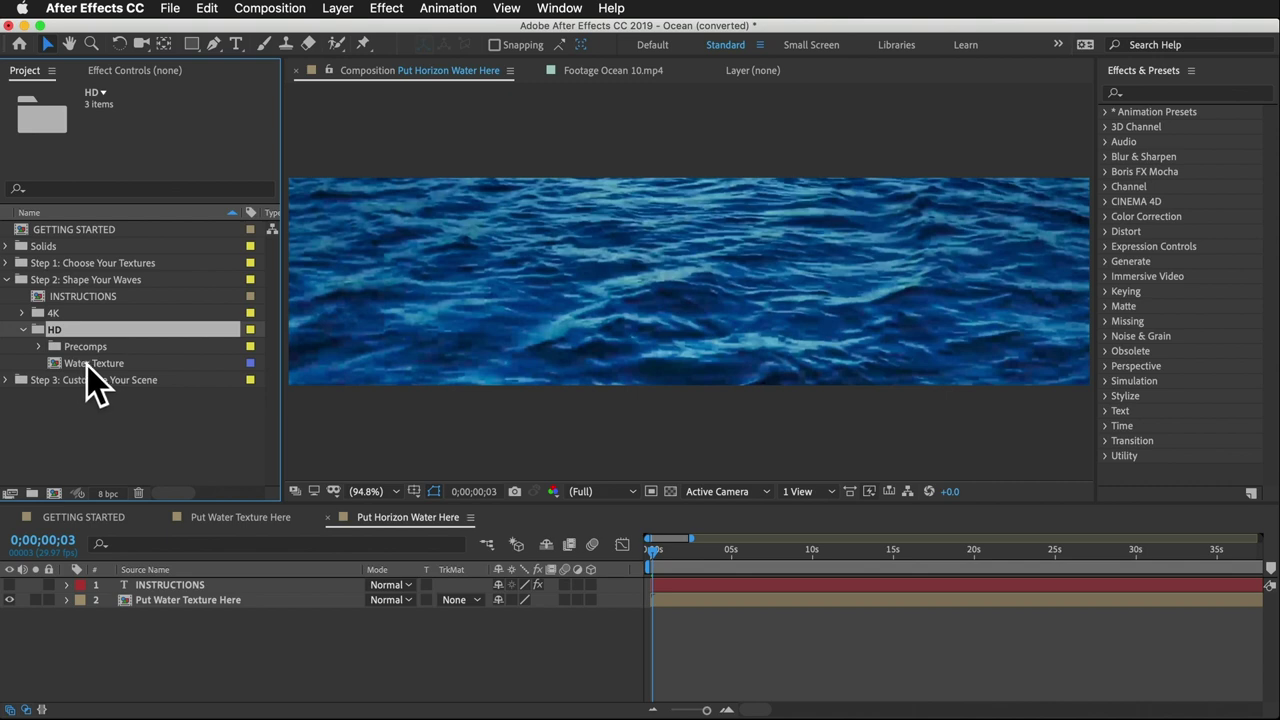
click(95, 364)
double_click(82, 364)
Preview the waves and try, then undo, CONTROL LAYER Turbulence Amount and Scale changes.
key(space)
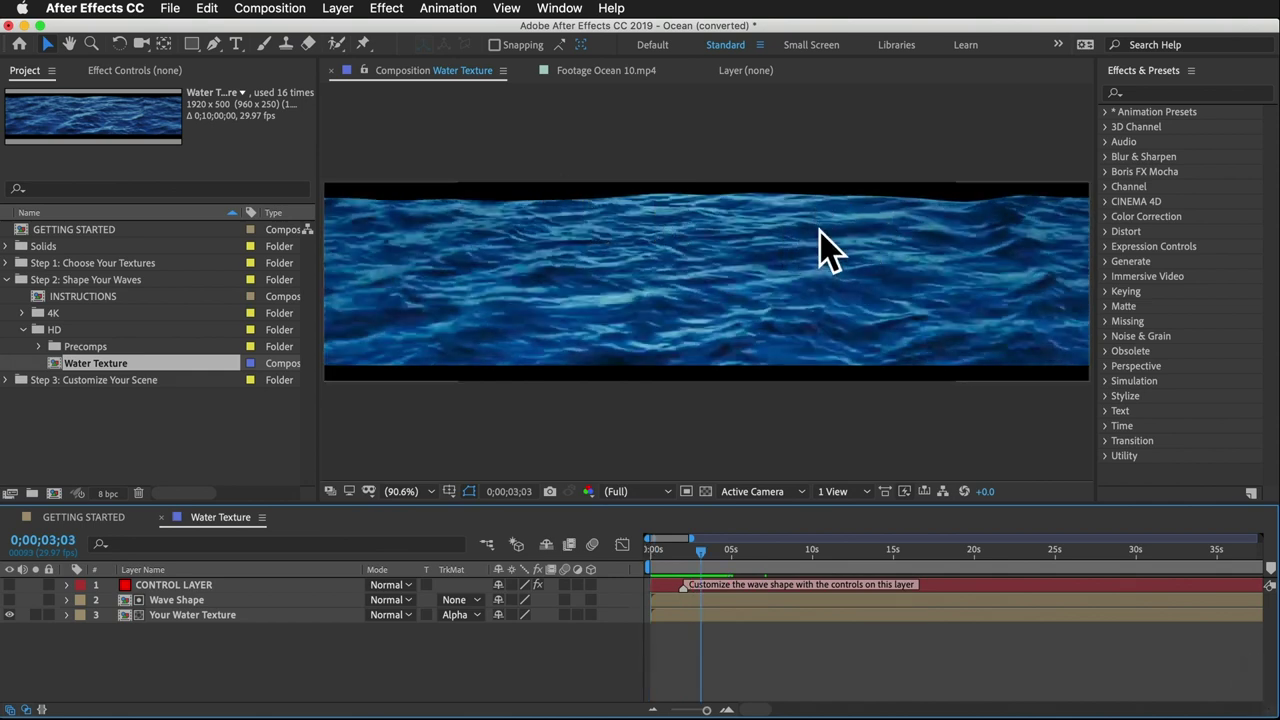
click(189, 586)
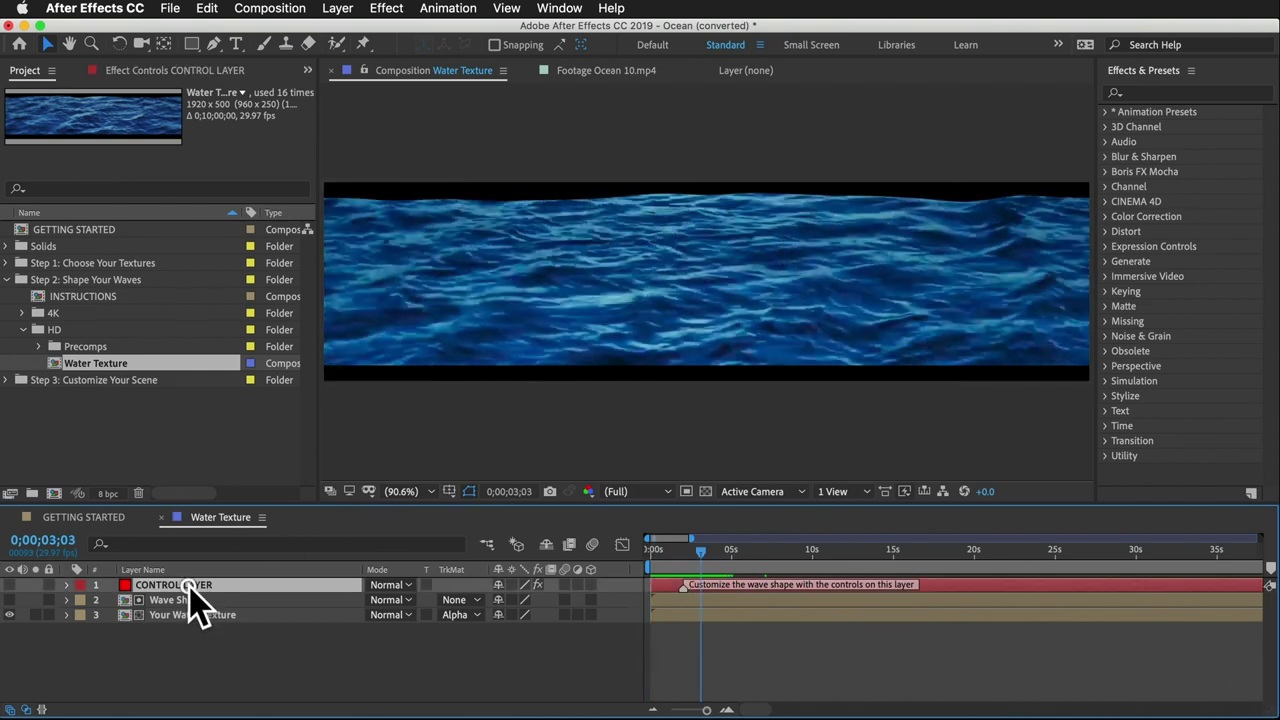
click(150, 71)
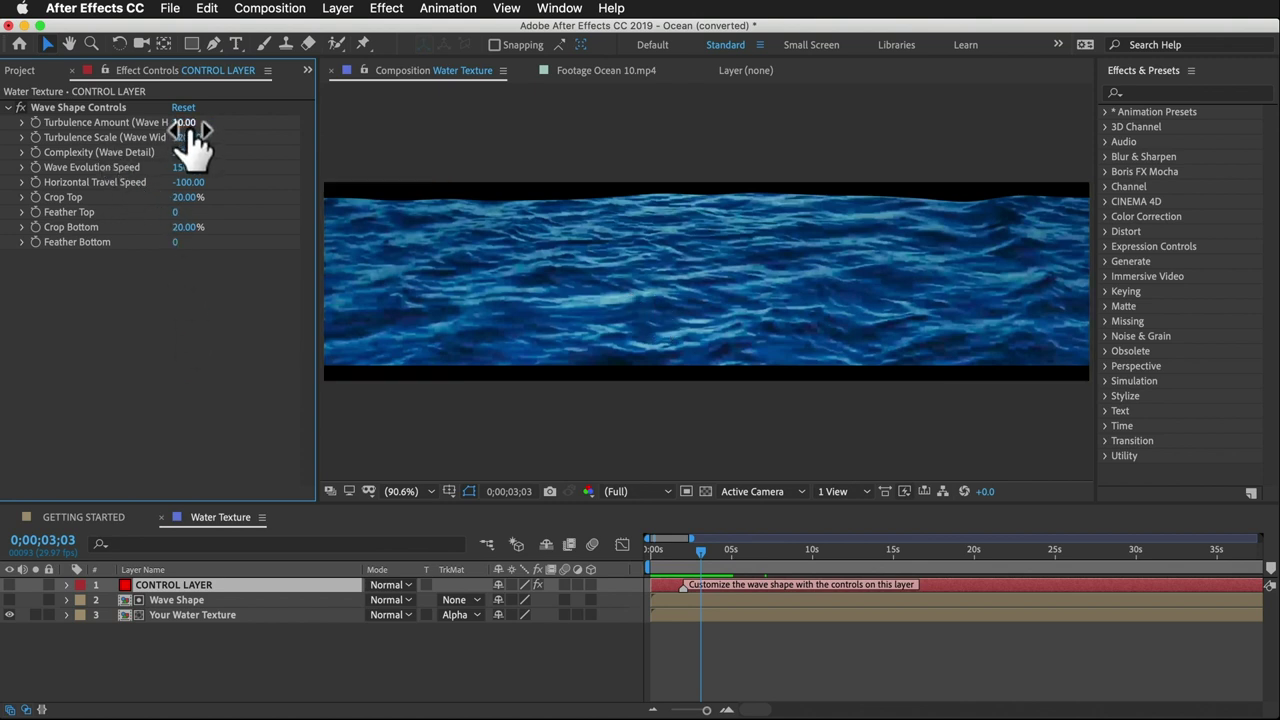
drag(190, 128, 205, 128)
key(super+z)
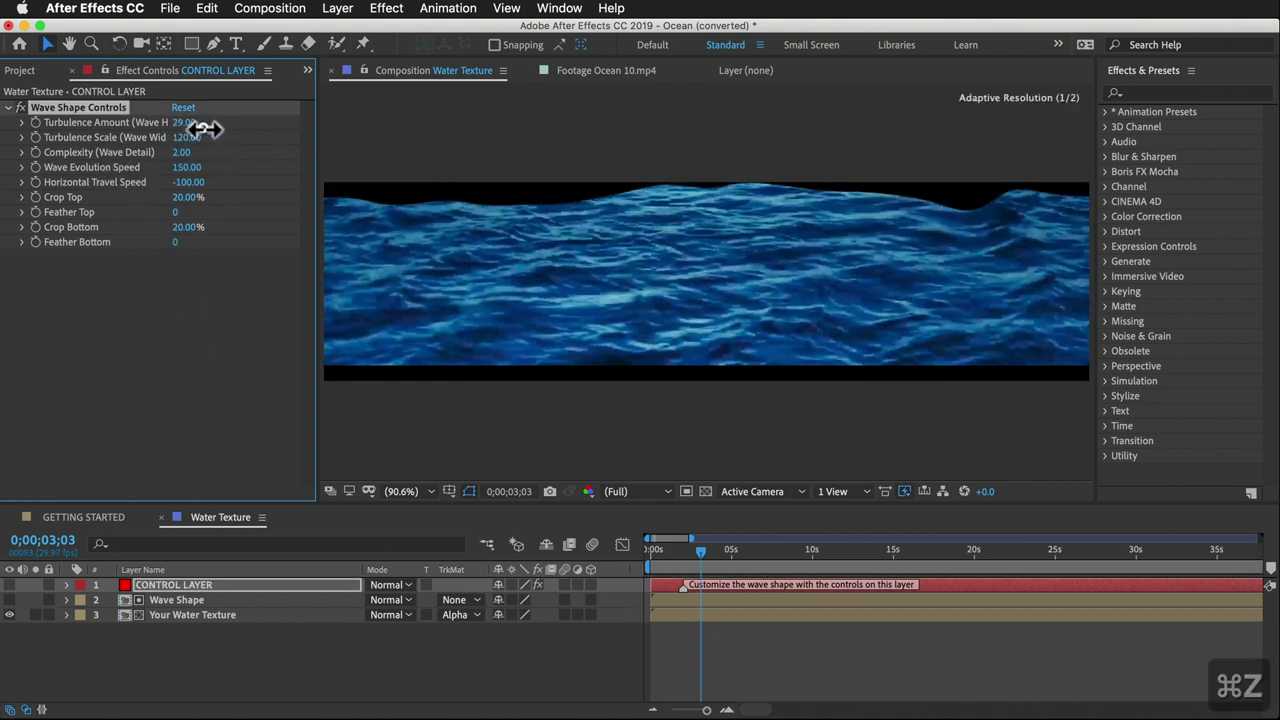
key(super+z)
drag(195, 137, 362, 124)
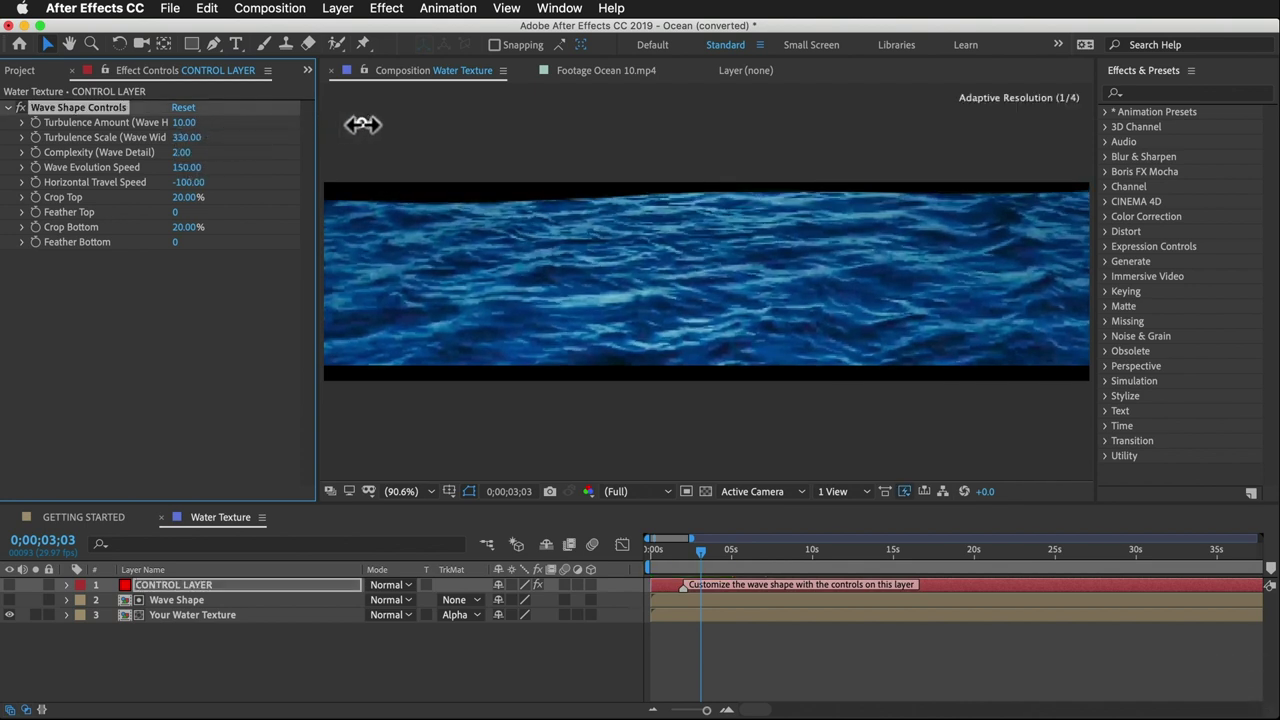
key(super+z)
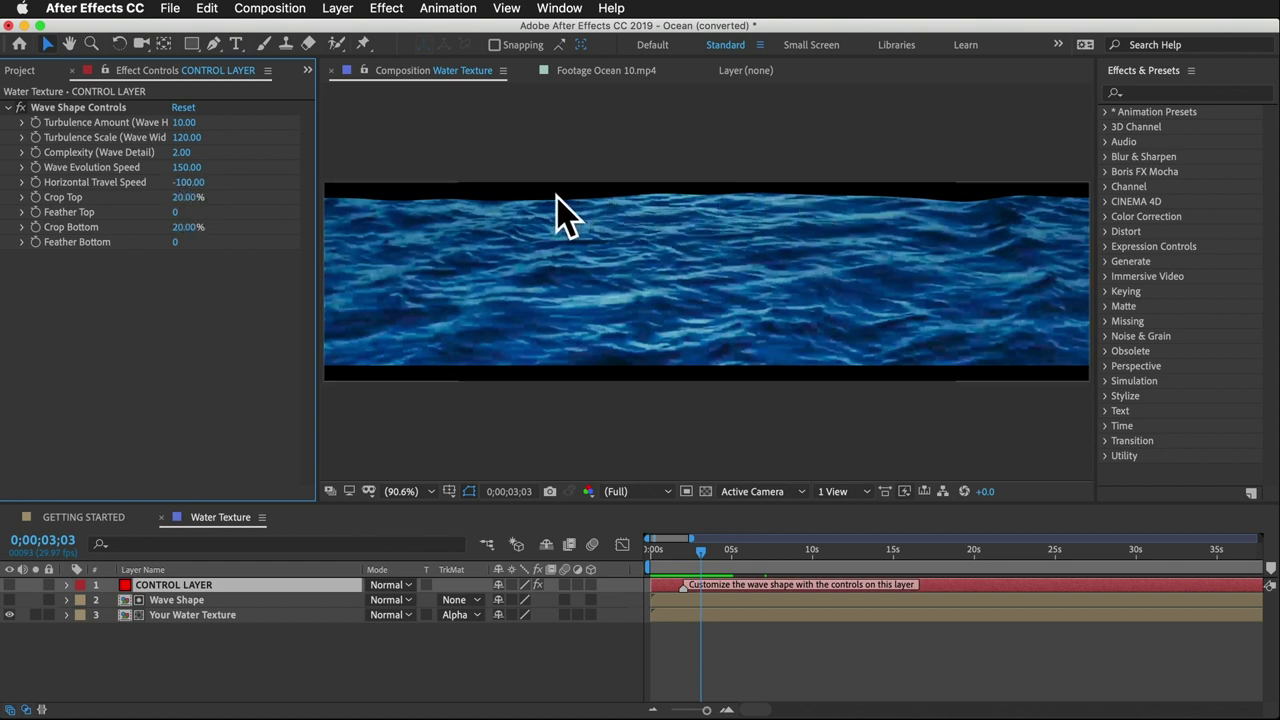
Raise the waves' Horizontal Travel Speed from -100 to 94.
key(space)
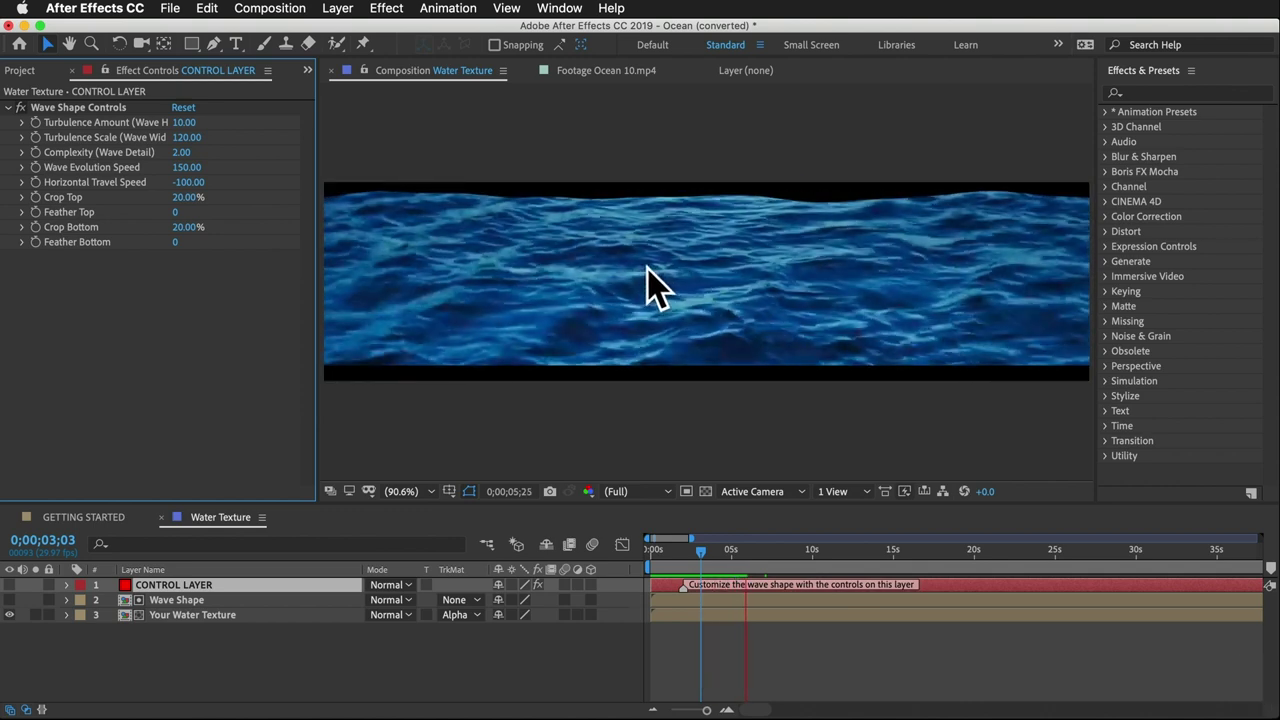
key(space)
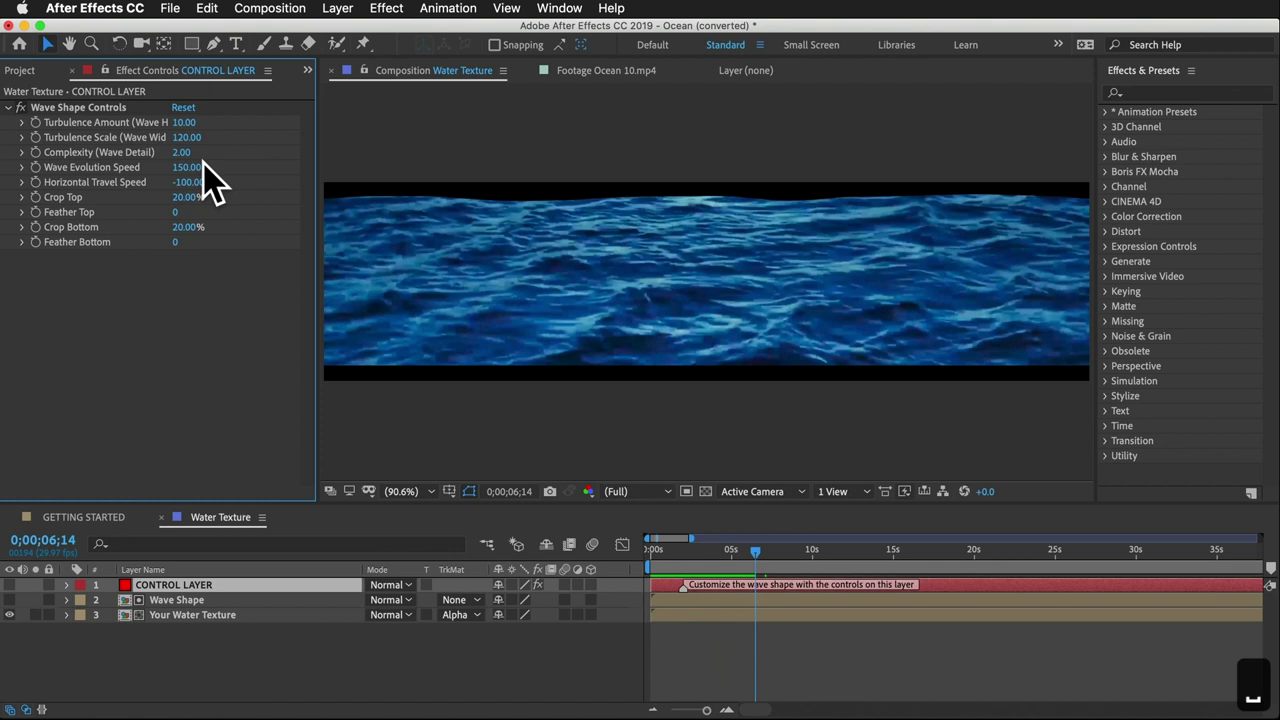
drag(189, 186, 360, 190)
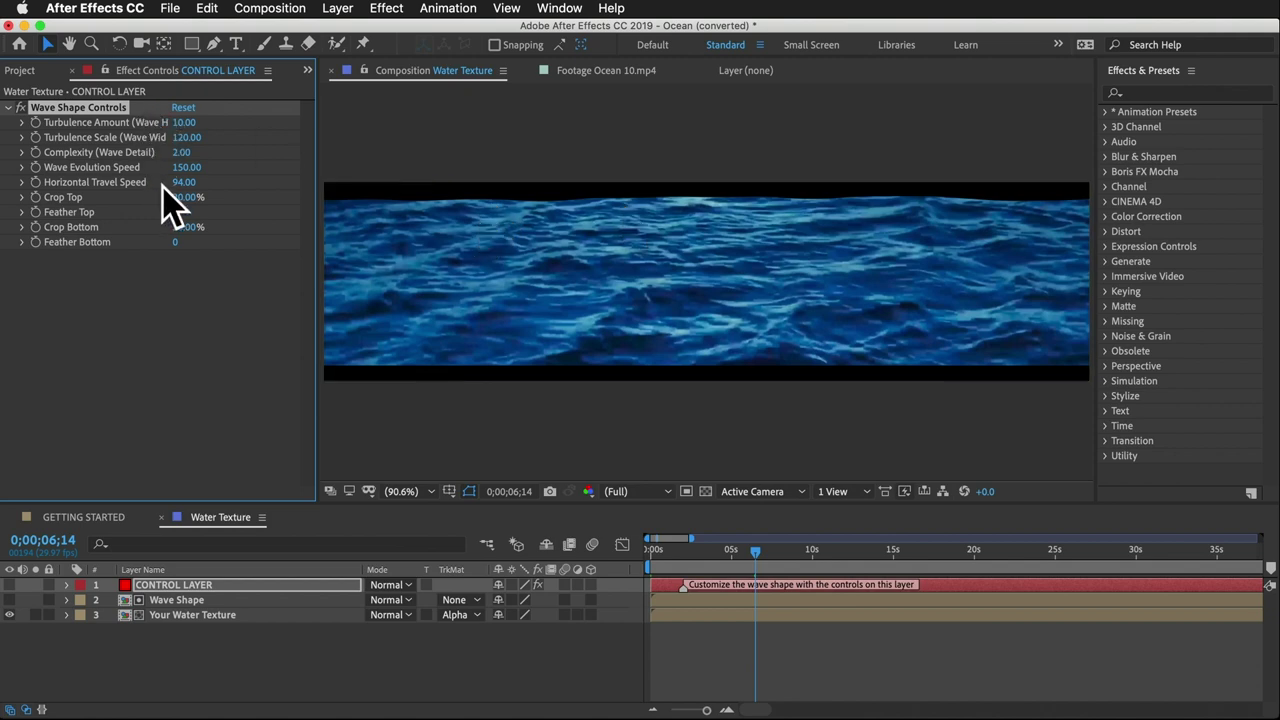
click(180, 152)
Set Complexity (Wave Detail) to 4 and stop the preview.
text(4)
key(Return)
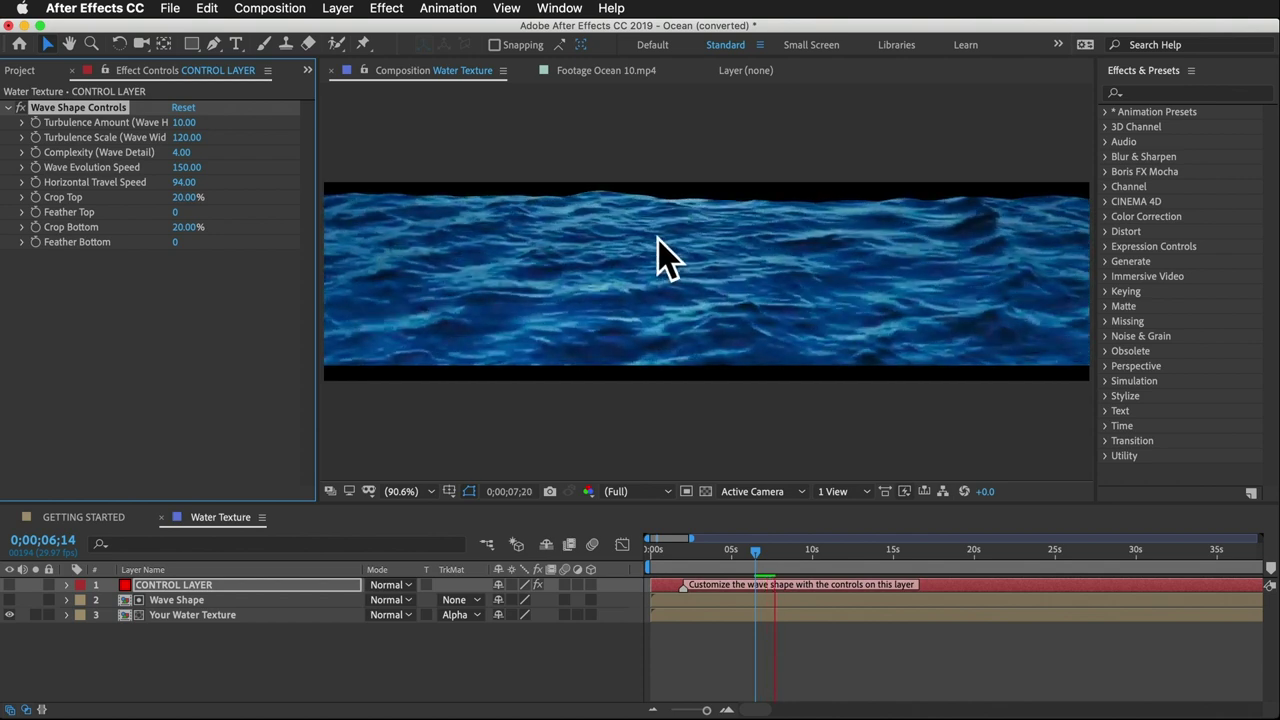
key(space)
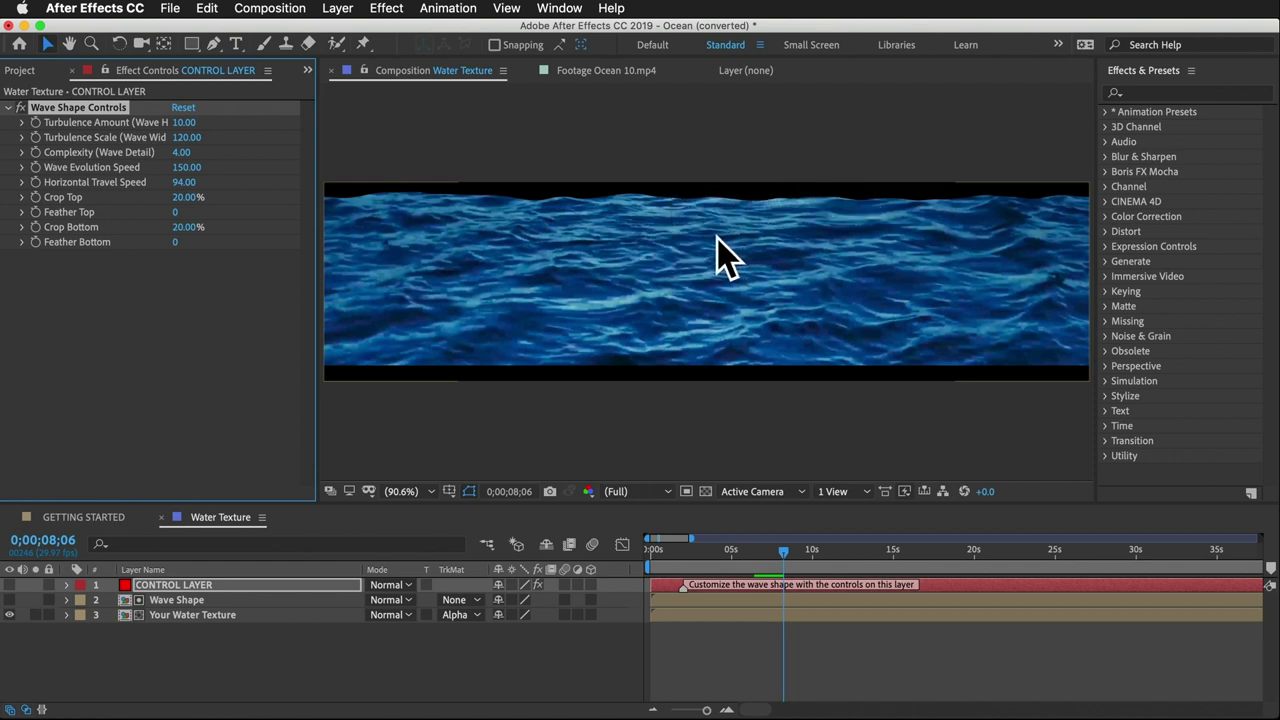
Undo the last wave change and set Feather Top to 35.
click(182, 298)
key(super+z)
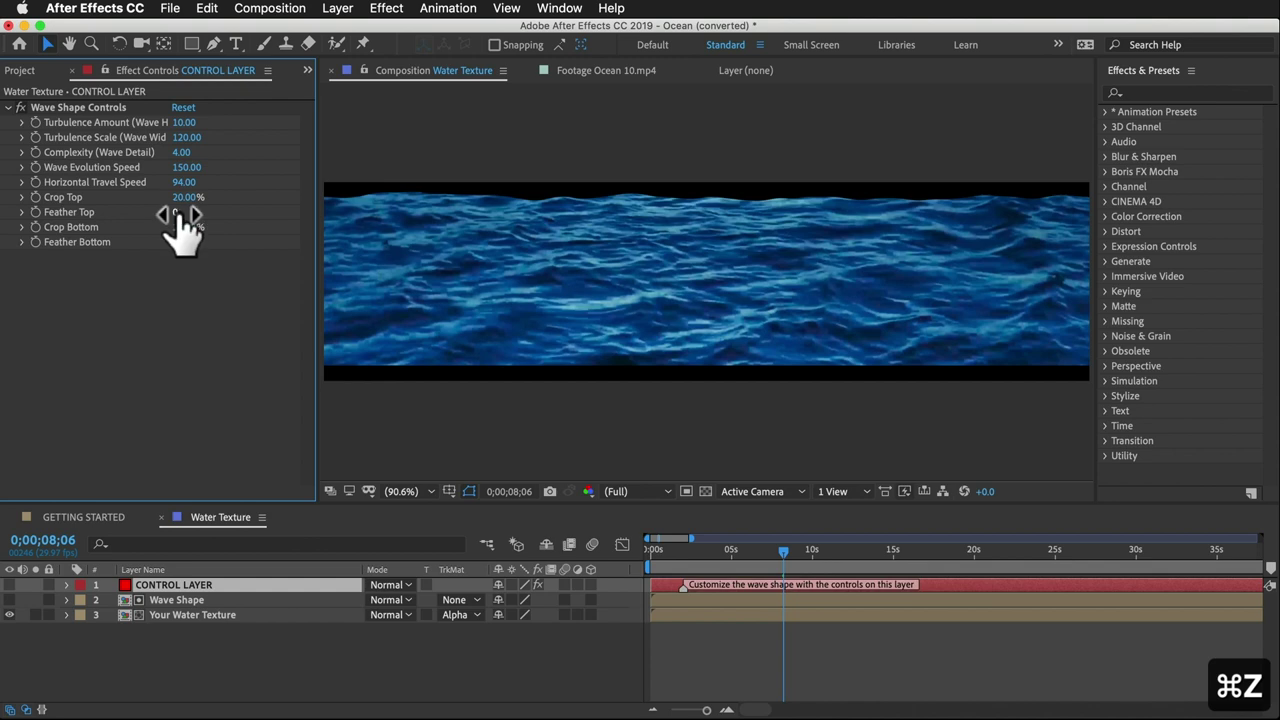
drag(178, 220, 195, 212)
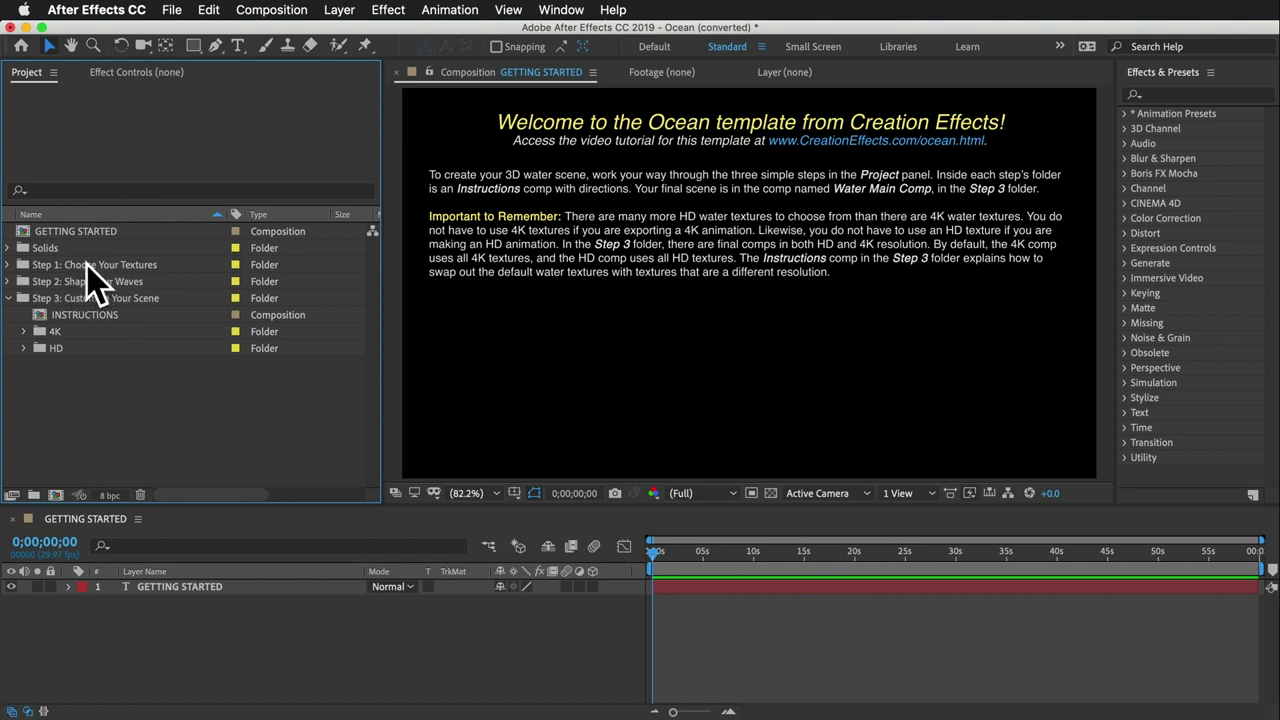
click(57, 334)
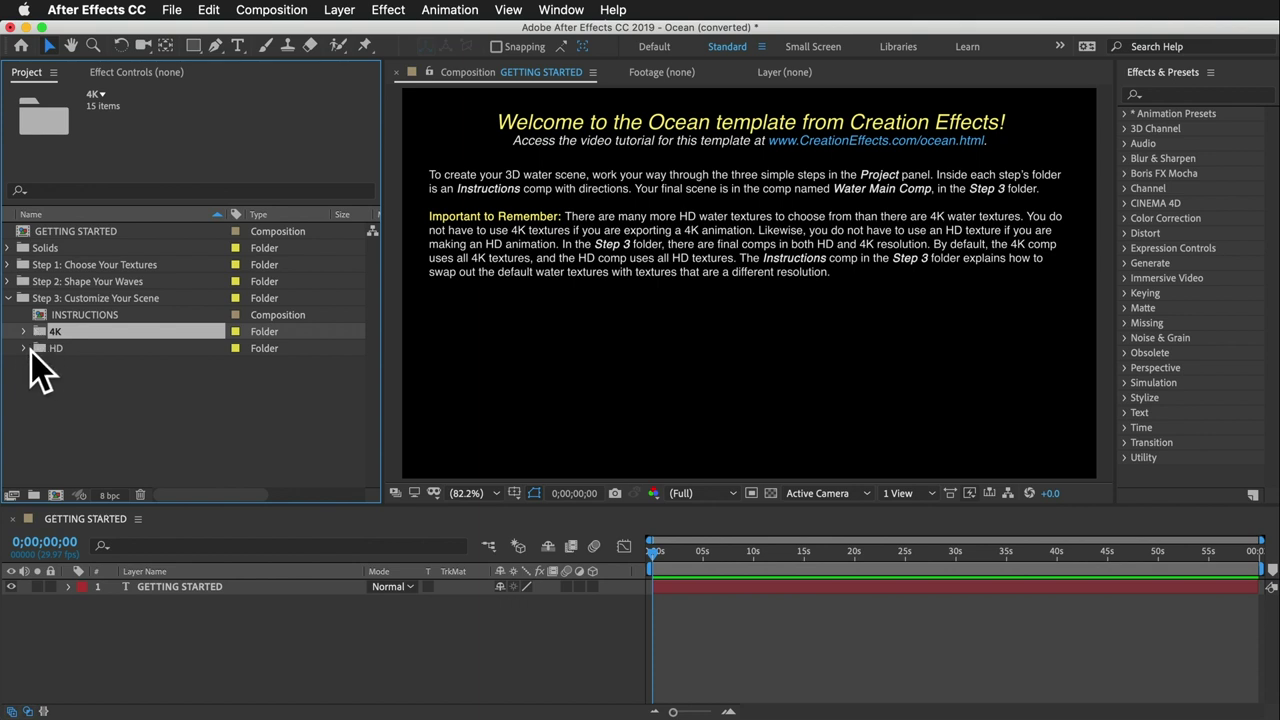
Expand Step 3 > HD, open Water Main Comp and select Water Layer 15.
click(24, 348)
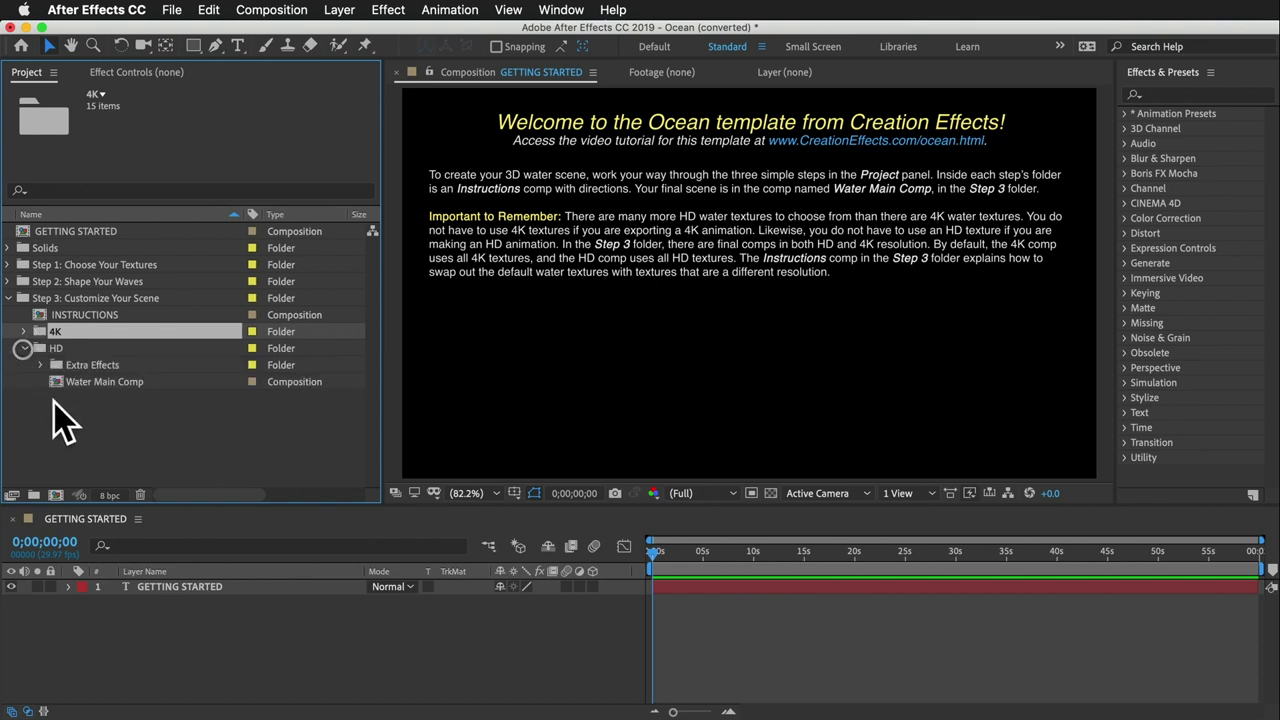
double_click(104, 383)
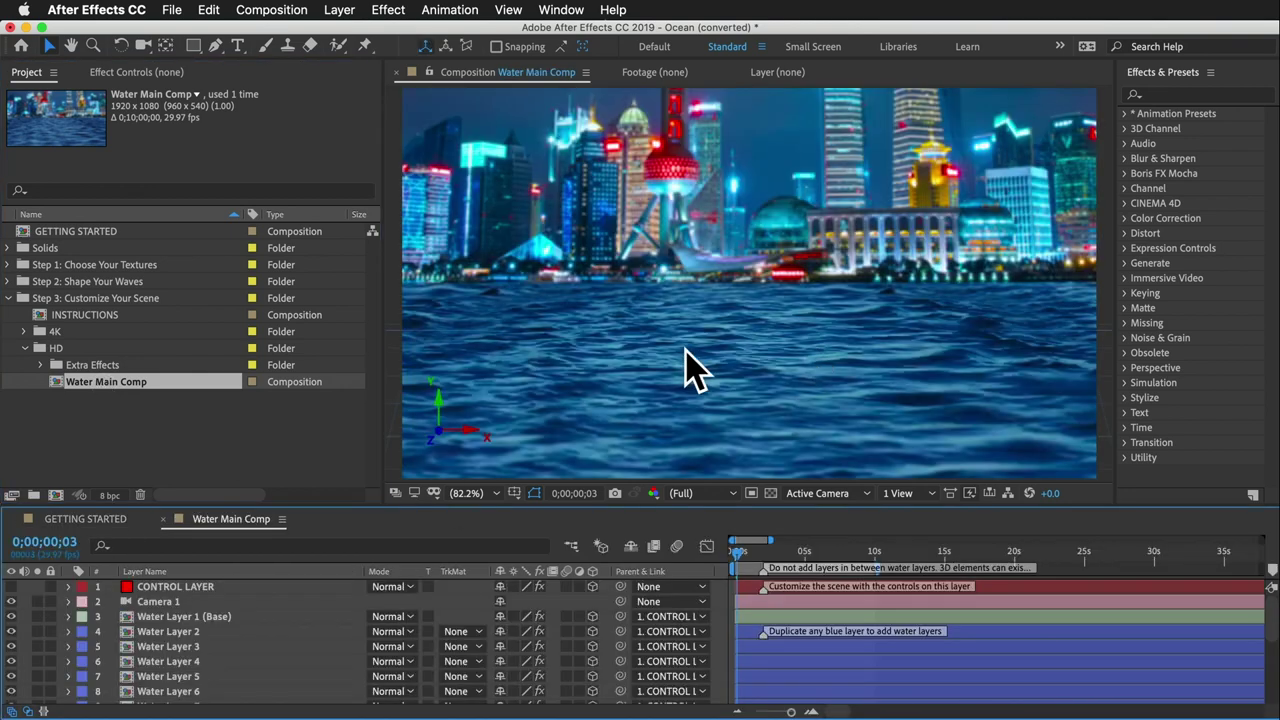
scroll(205, 657, down, 1)
scroll(215, 672, down, 5)
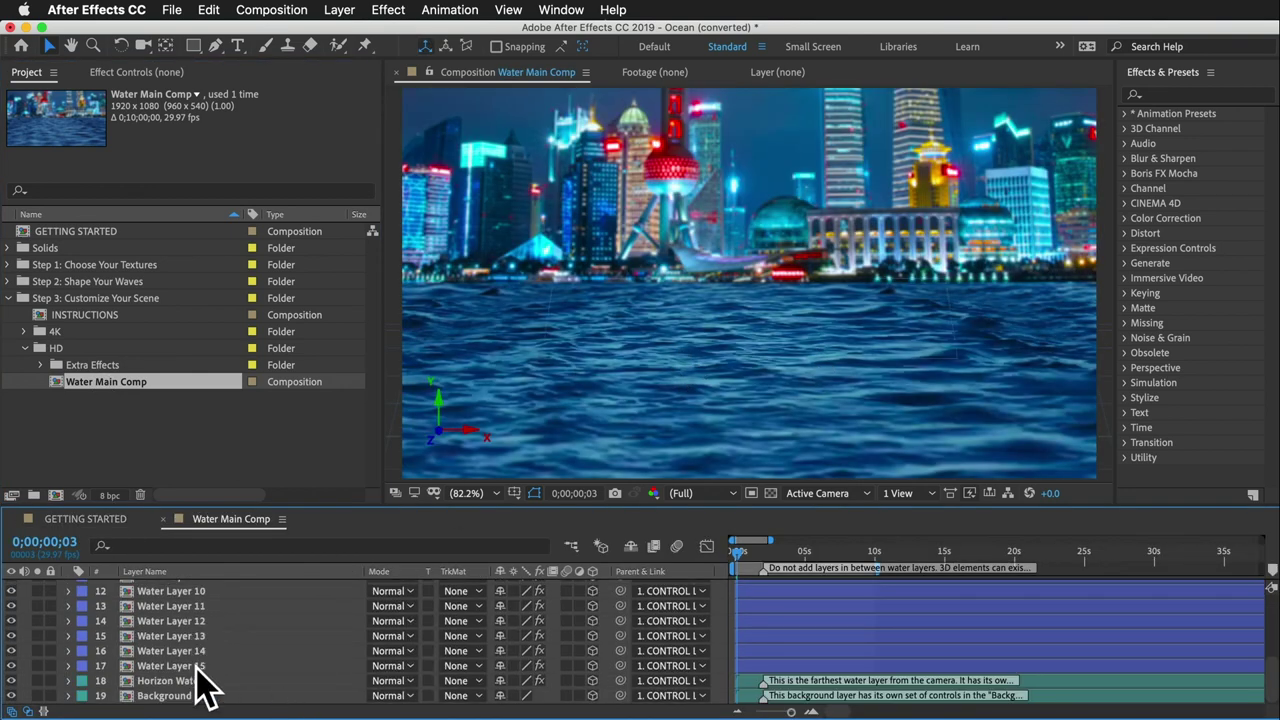
click(199, 665)
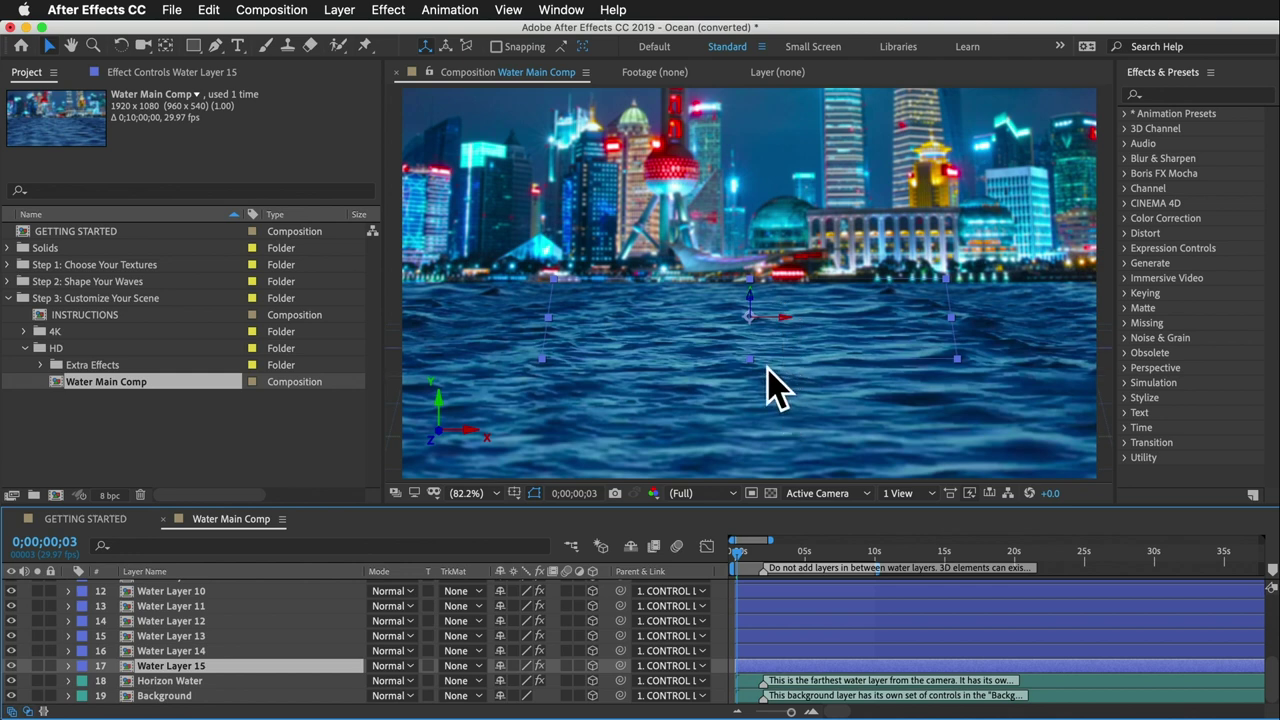
Orbit the camera to inspect the water planes sideways, then undo back to the skyline view.
key(c)
drag(846, 380, 720, 387)
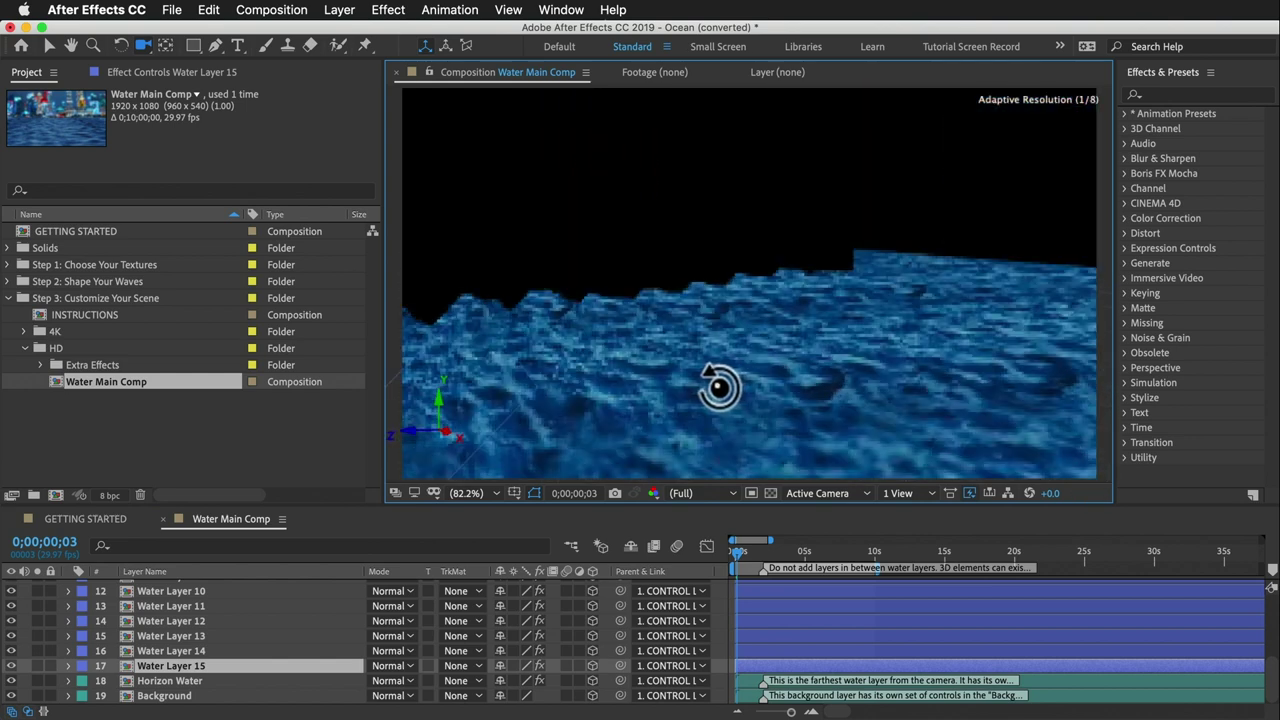
drag(720, 387, 766, 363)
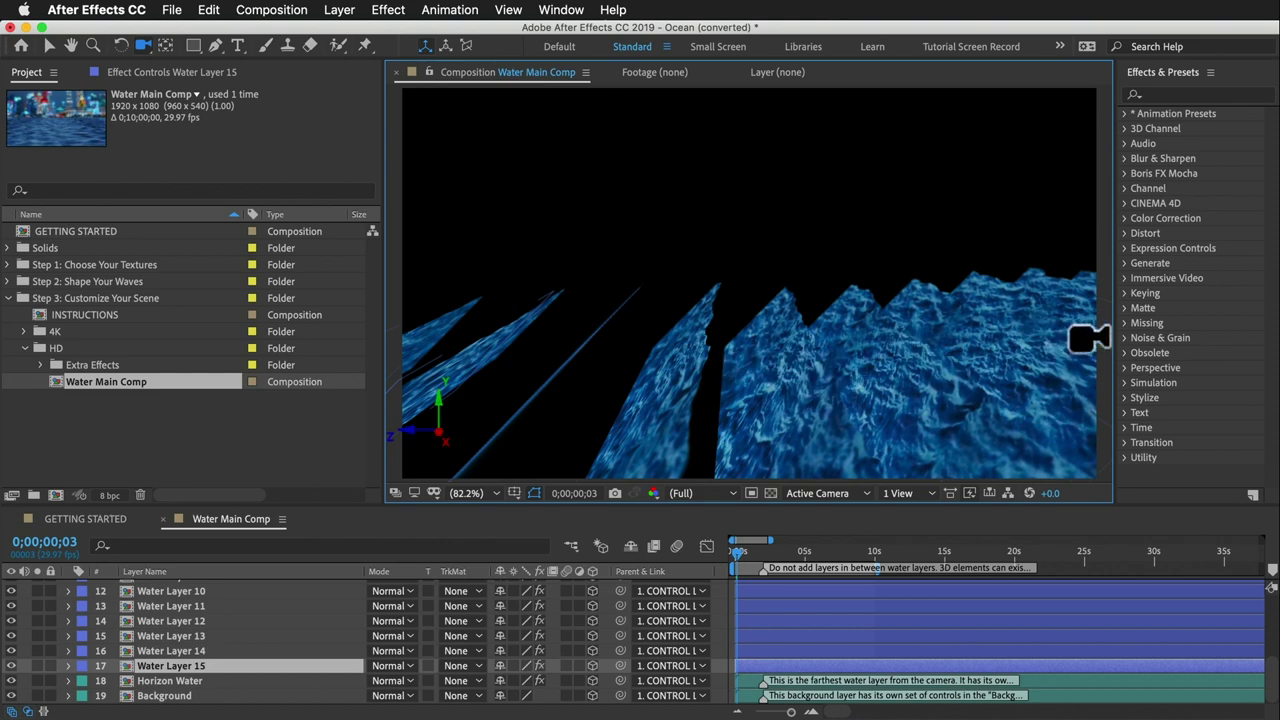
key(v)
key(ctrl+z)
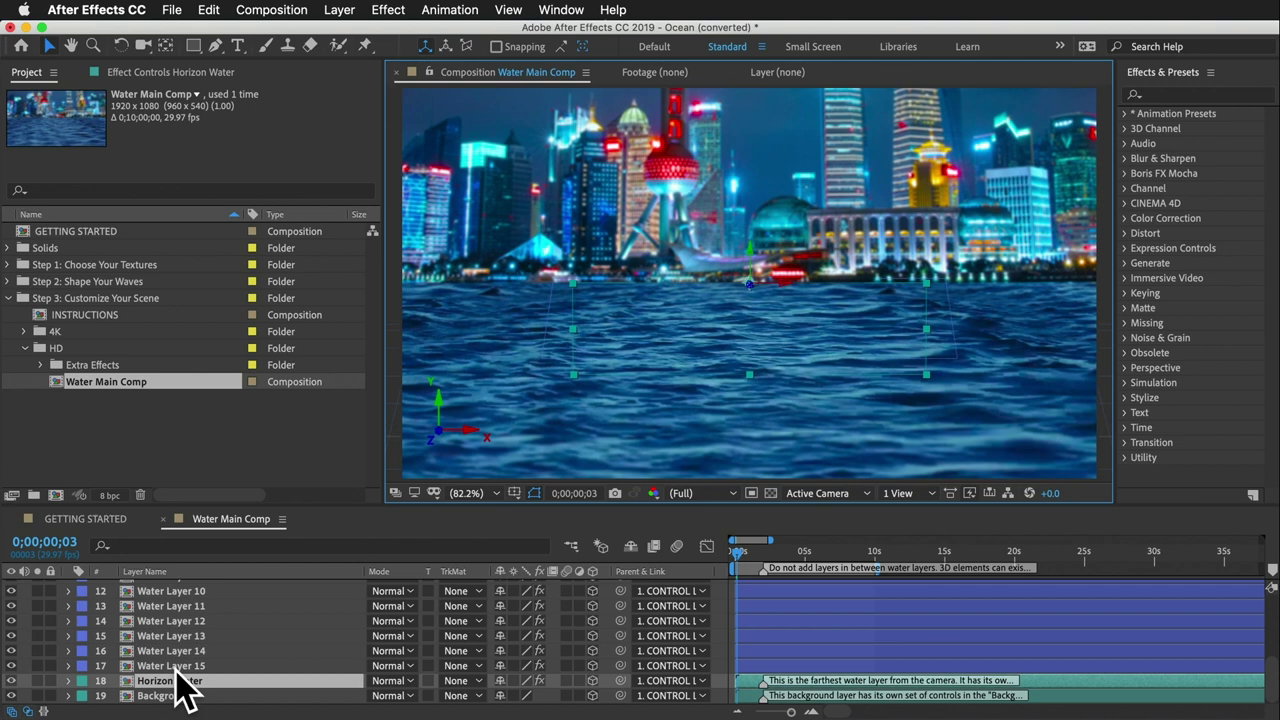
Select the Horizon Water layer and turn on its Solo switch.
scroll(177, 655, up, 5)
click(176, 617)
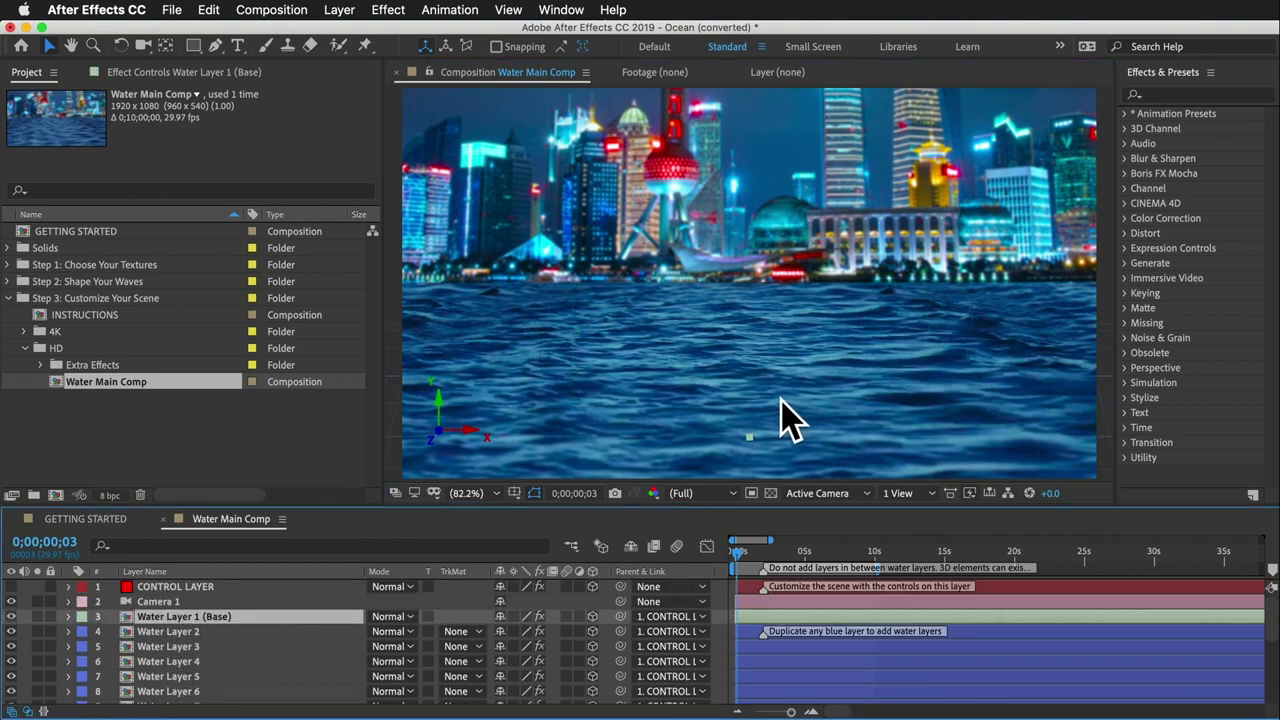
scroll(220, 660, down, 5)
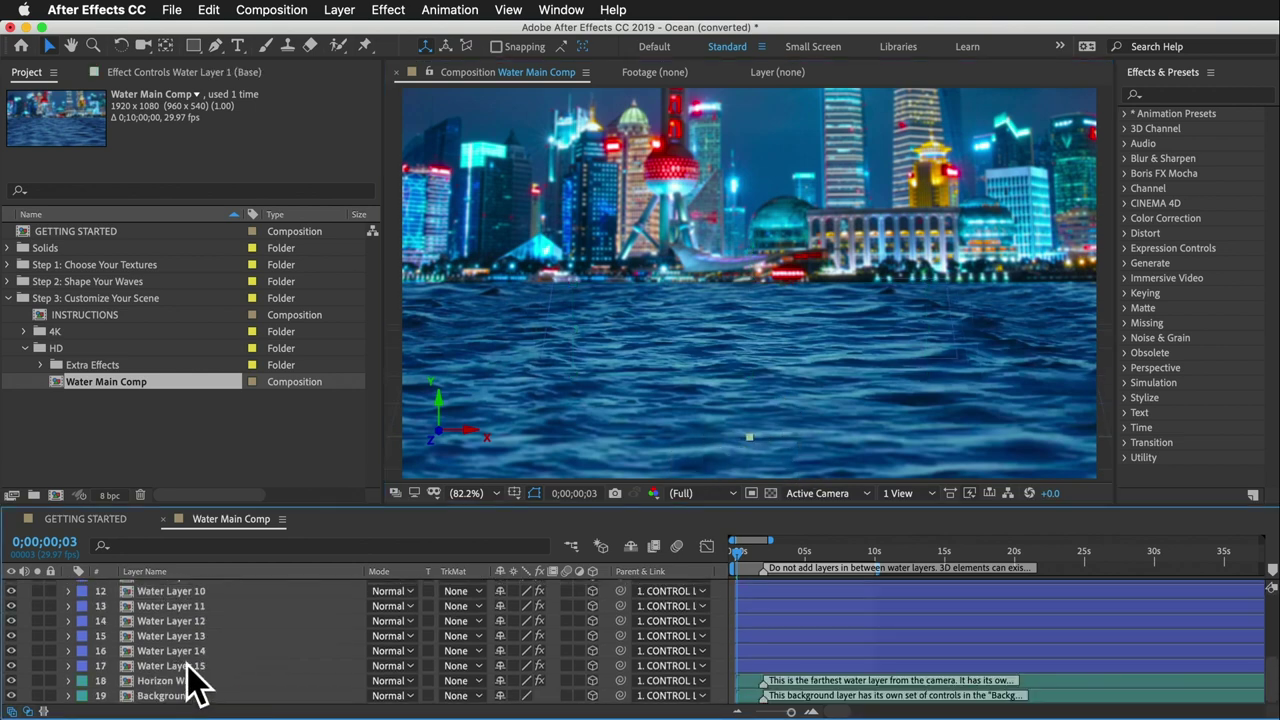
click(190, 667)
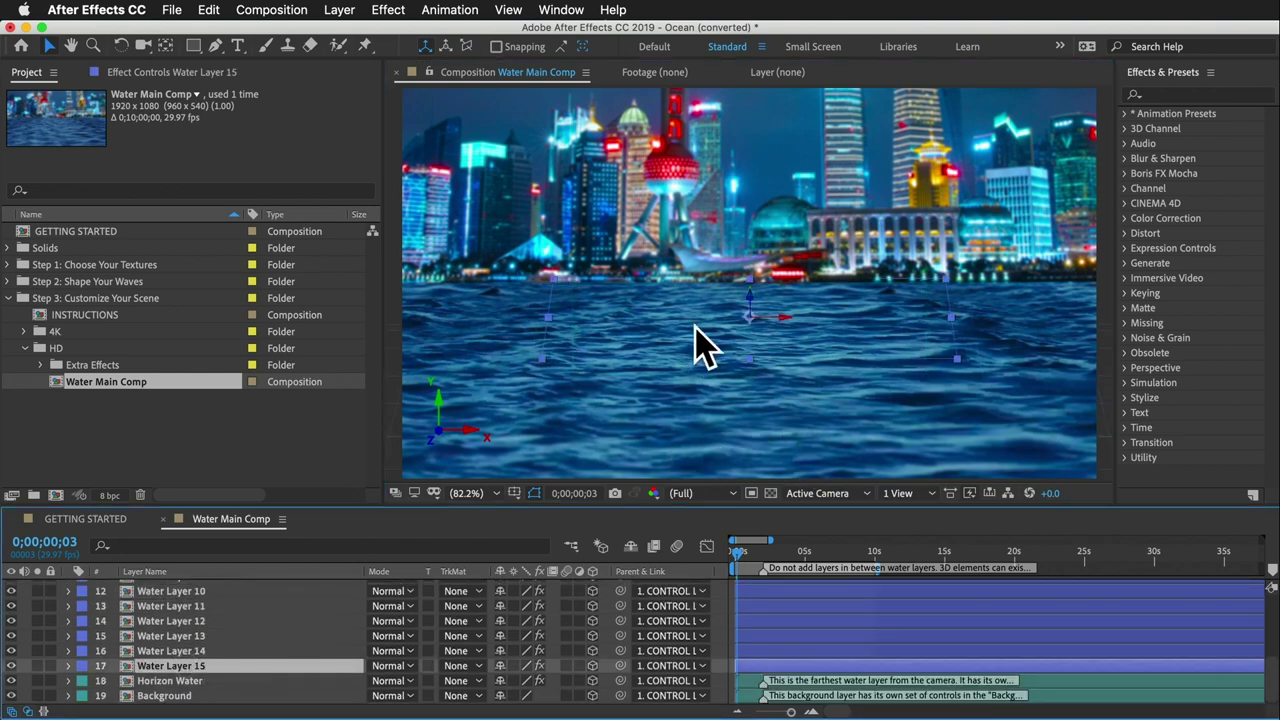
click(158, 680)
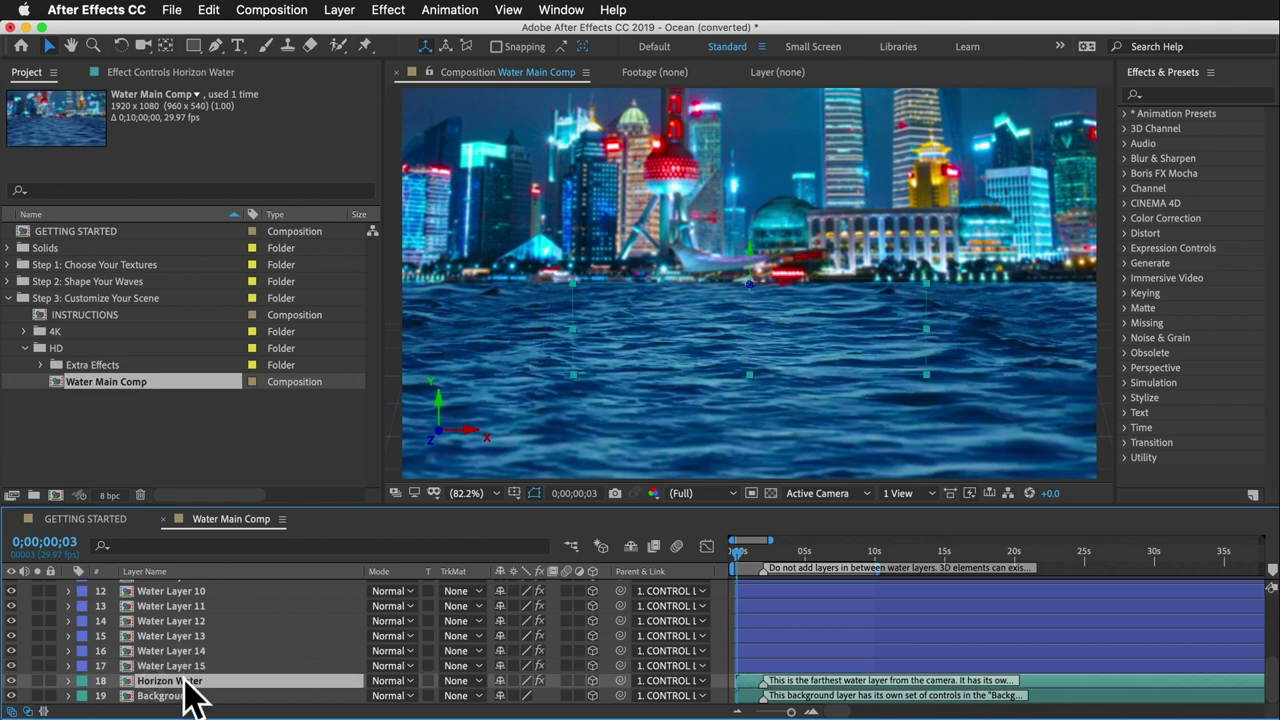
click(38, 681)
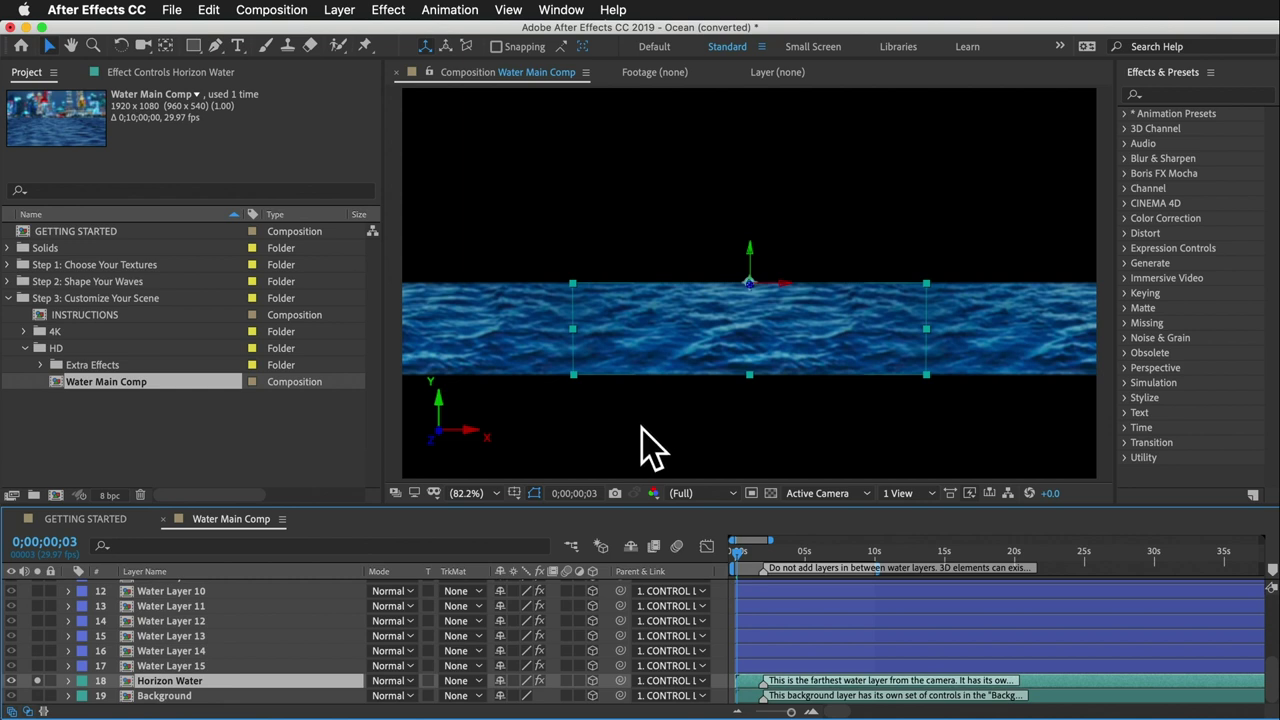
click(9, 264)
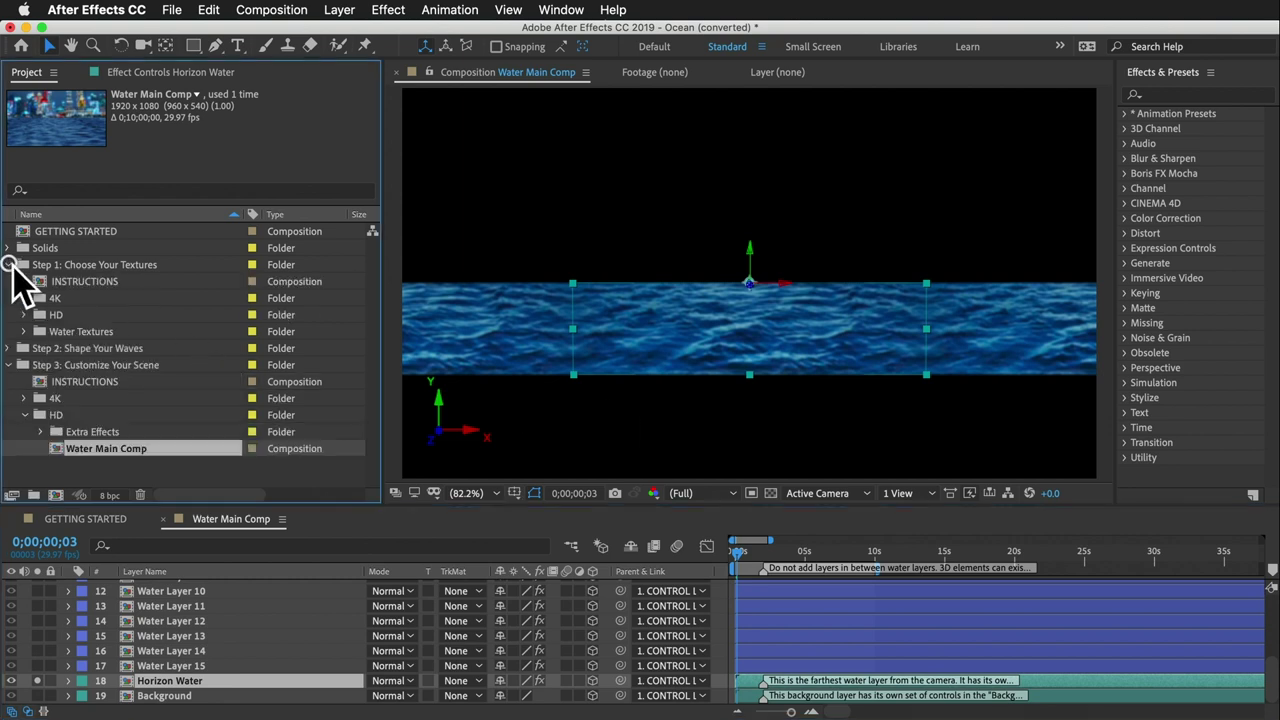
Inspect the Put Horizon Water Here and Put Water Texture Here comps in Step 1's HD folder.
click(25, 315)
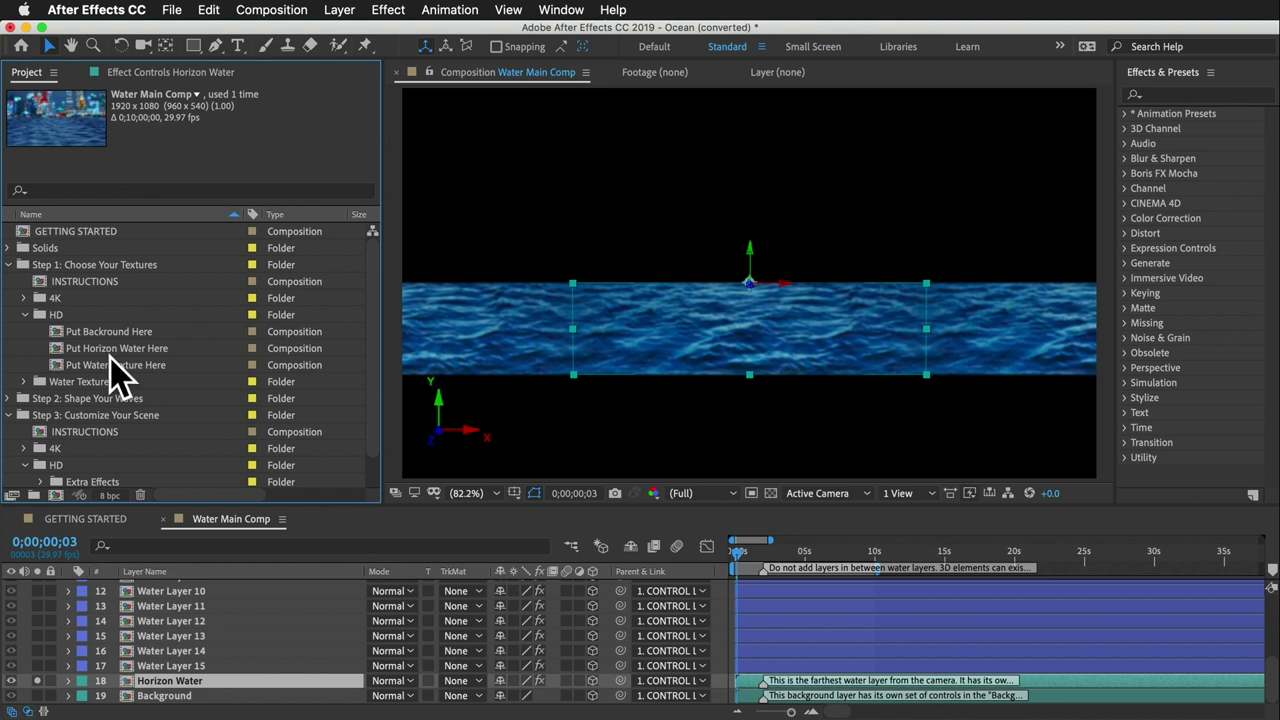
click(104, 349)
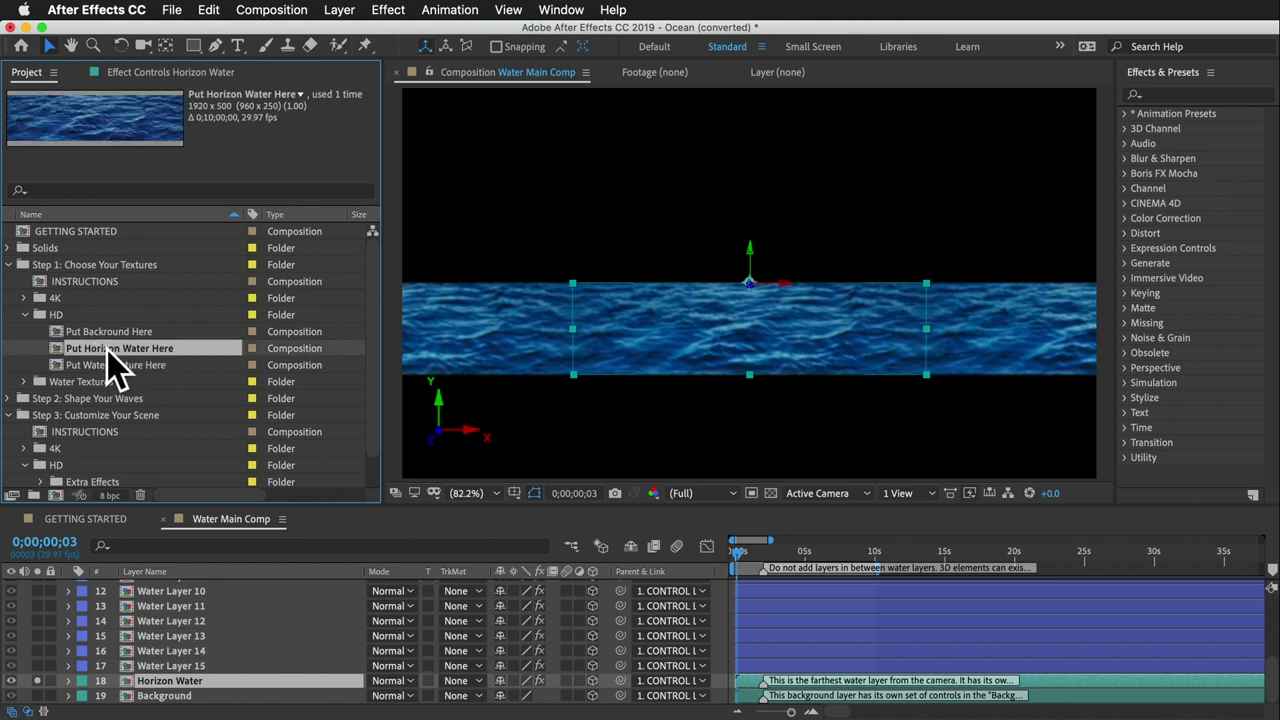
click(122, 366)
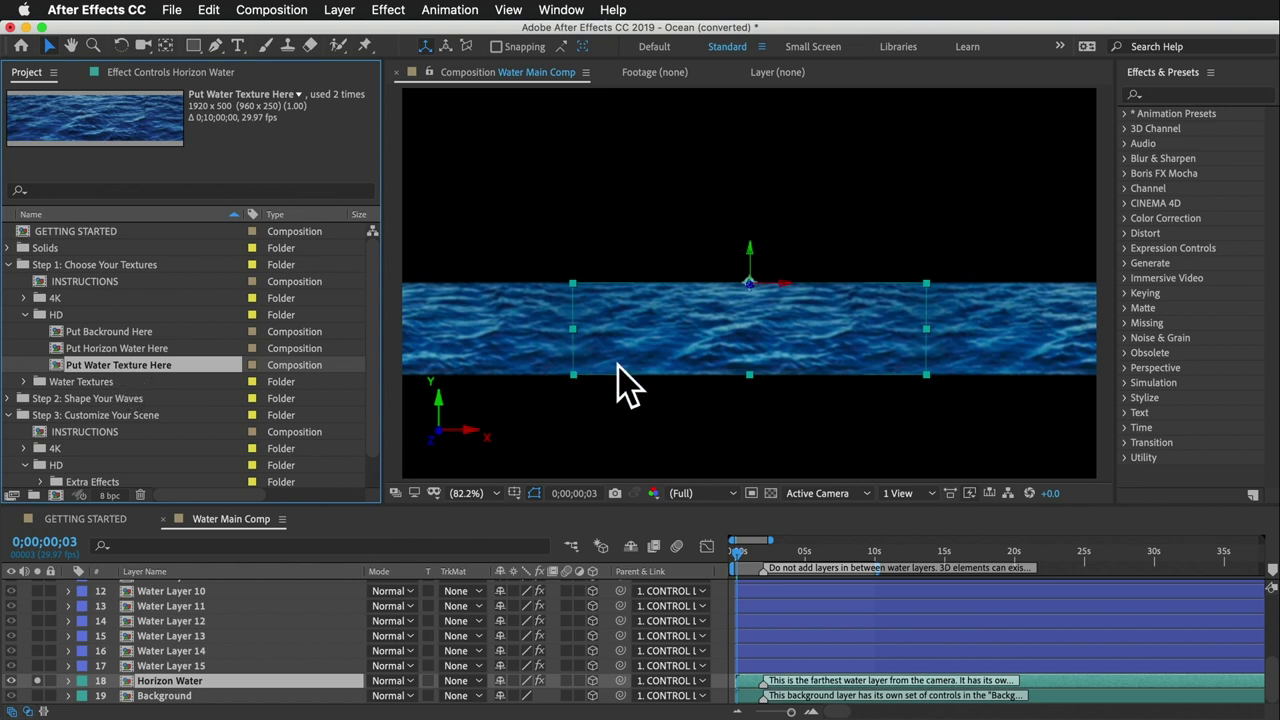
click(121, 348)
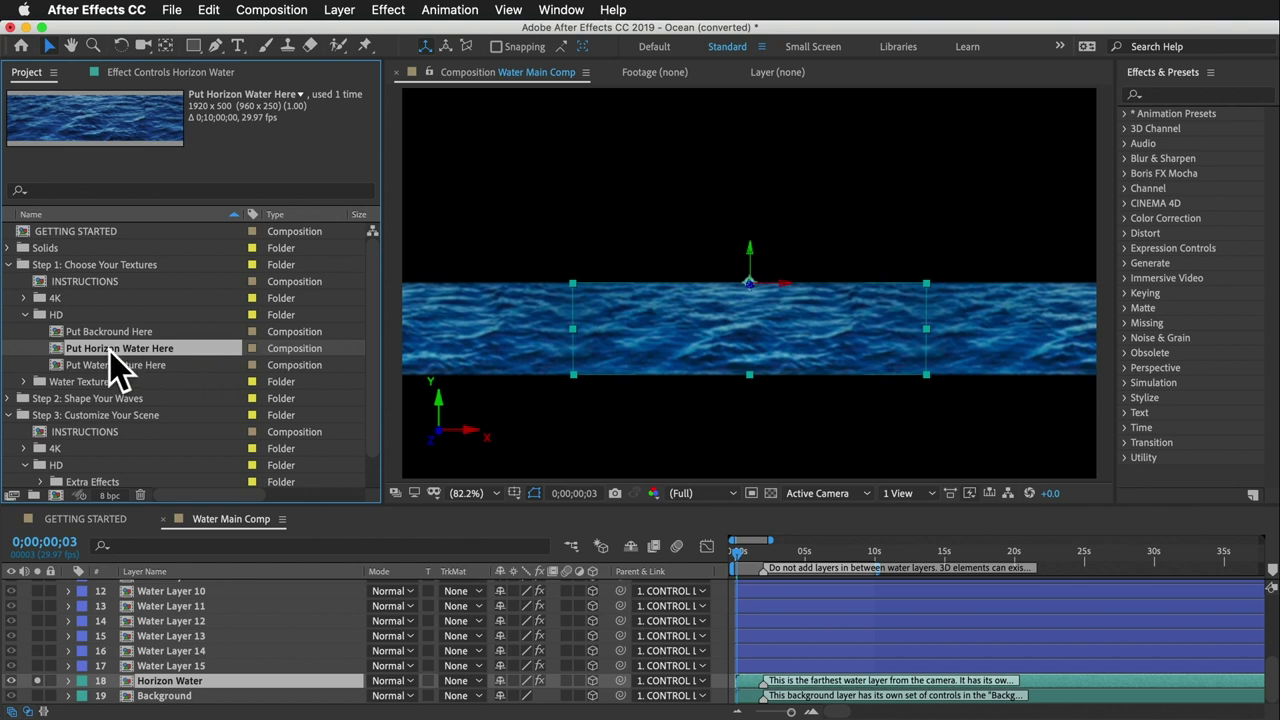
Browse the Water Textures > Horizons clips, then collapse Horizons, Water Textures and HD.
click(22, 381)
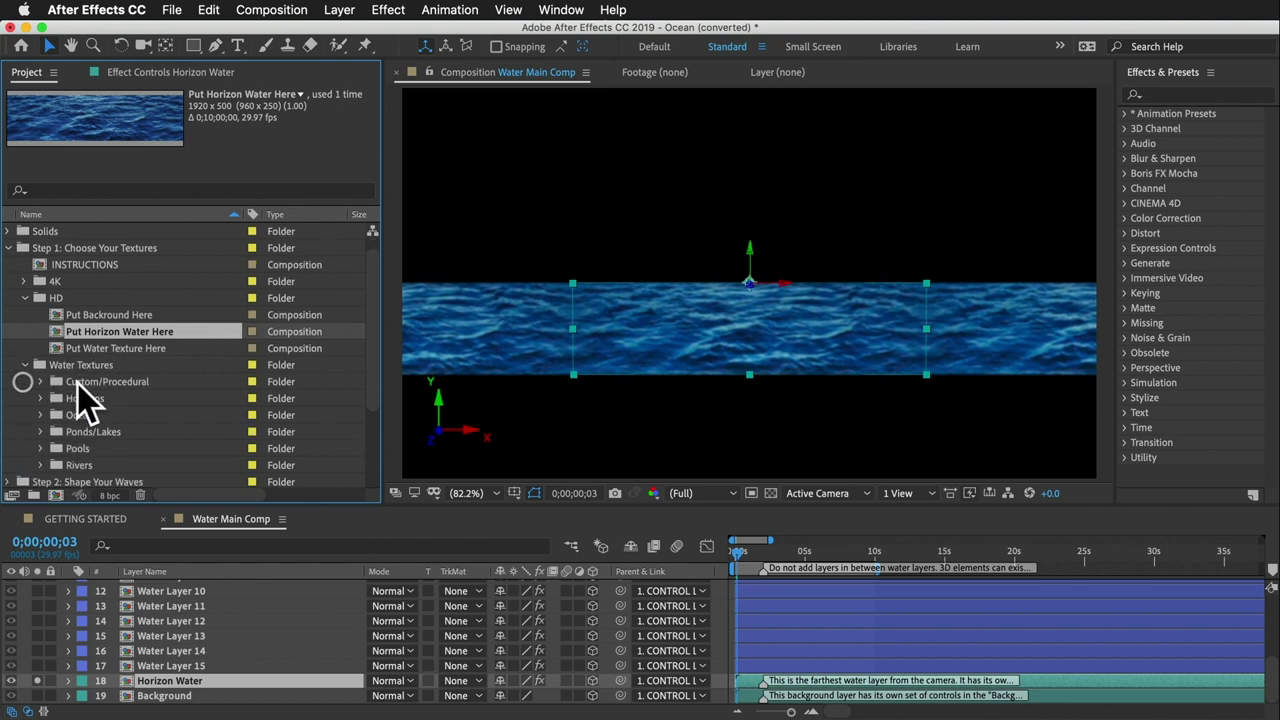
click(85, 365)
click(85, 398)
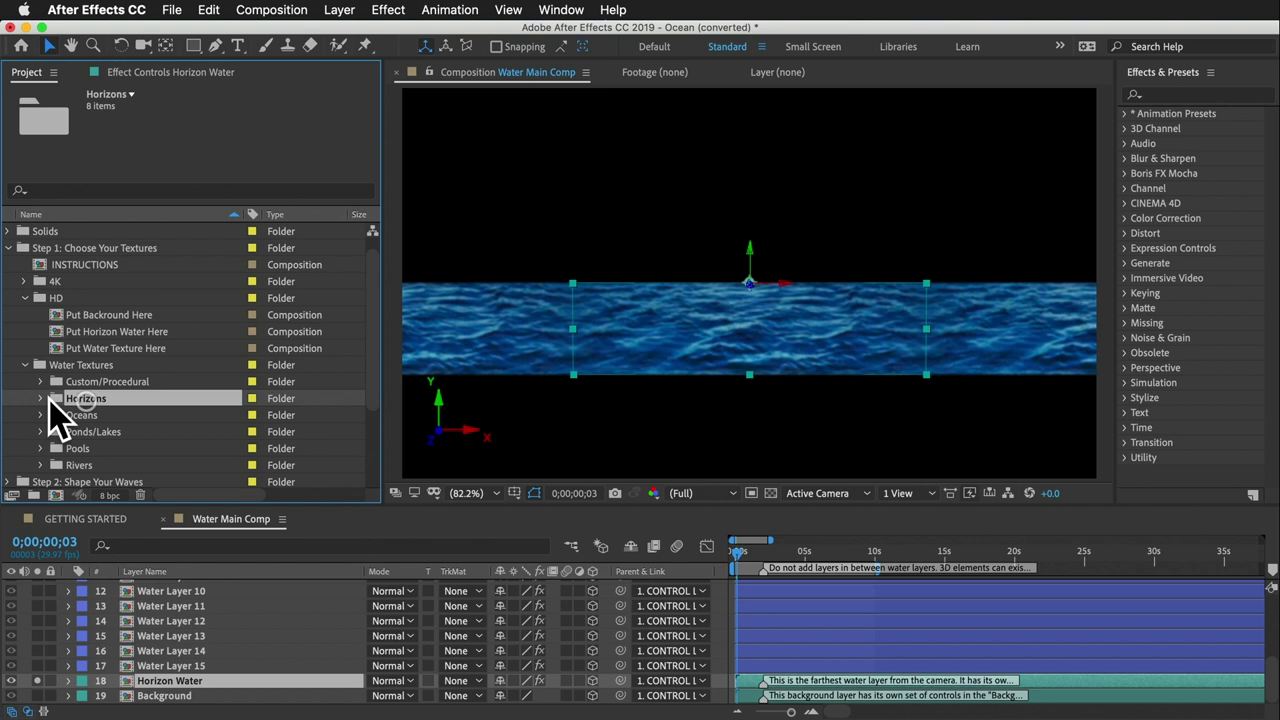
click(40, 398)
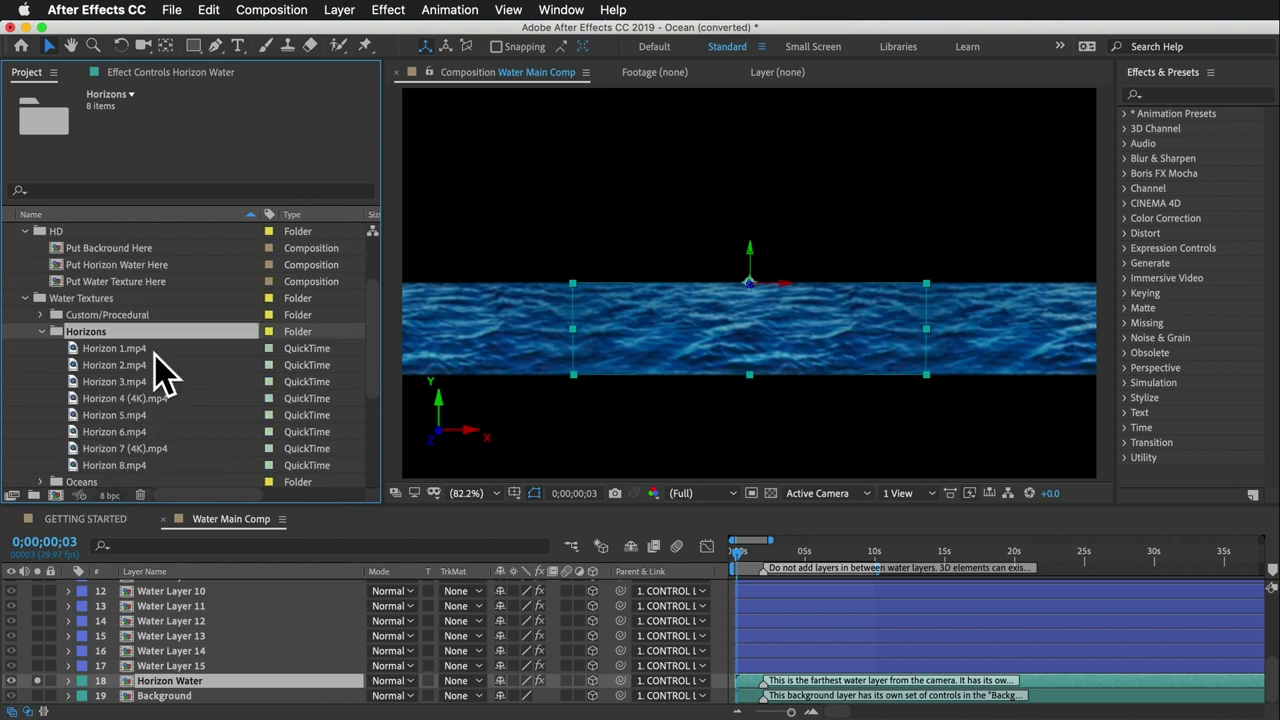
click(41, 331)
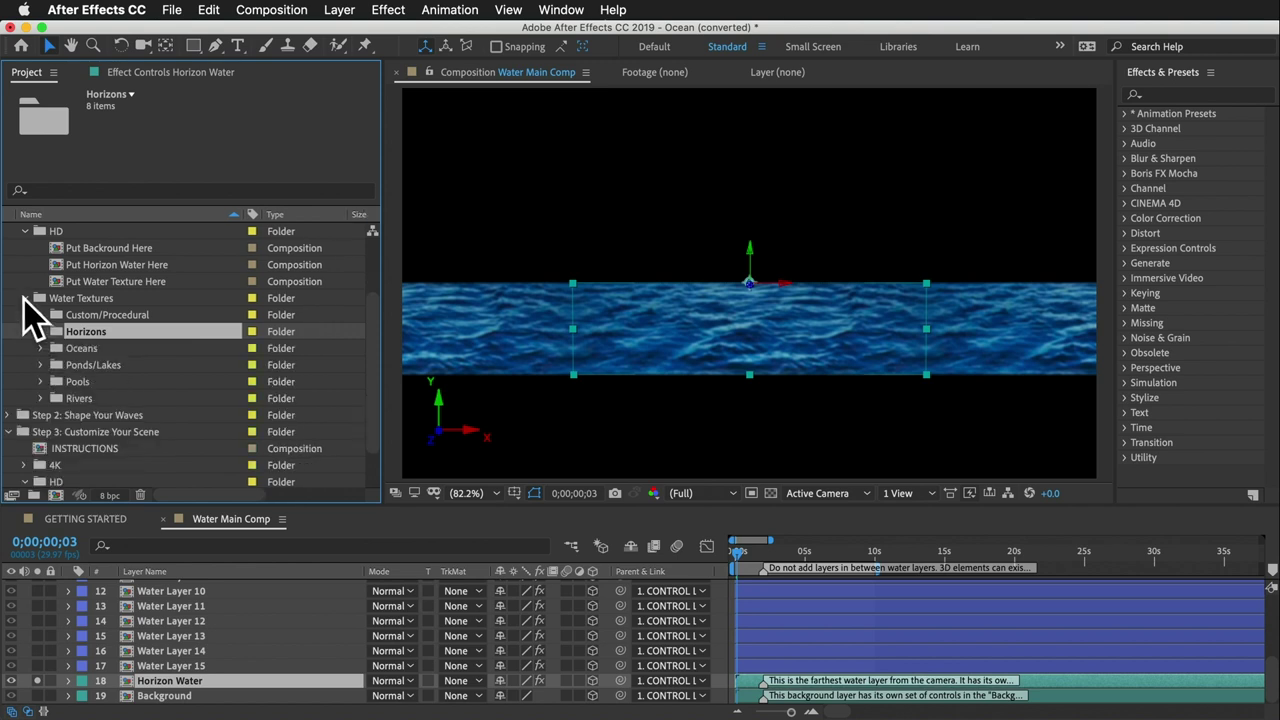
click(25, 298)
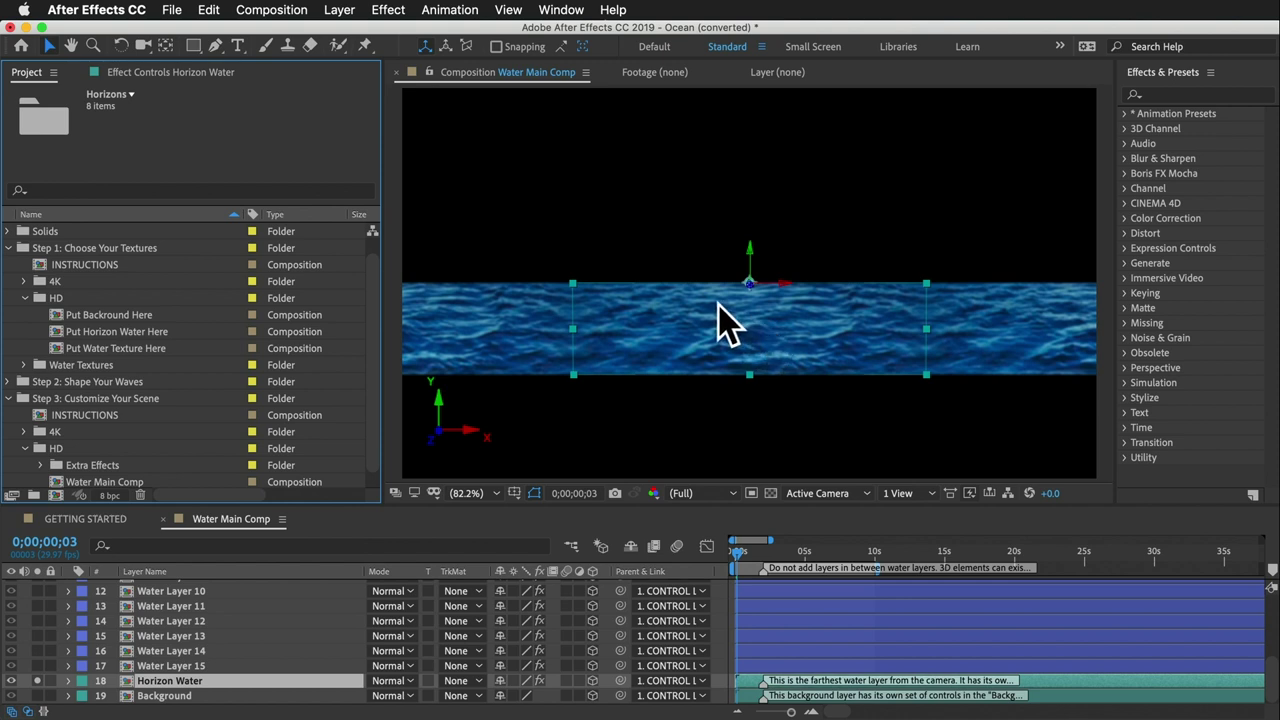
click(25, 298)
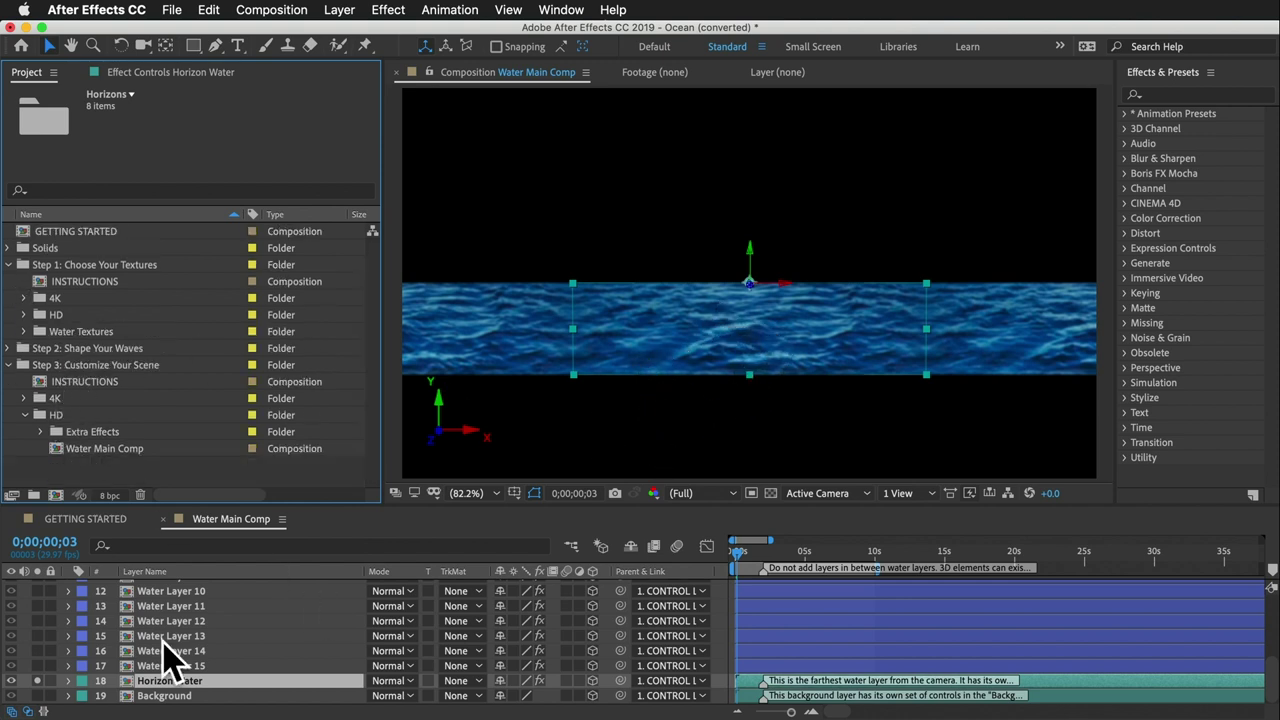
click(37, 681)
click(166, 696)
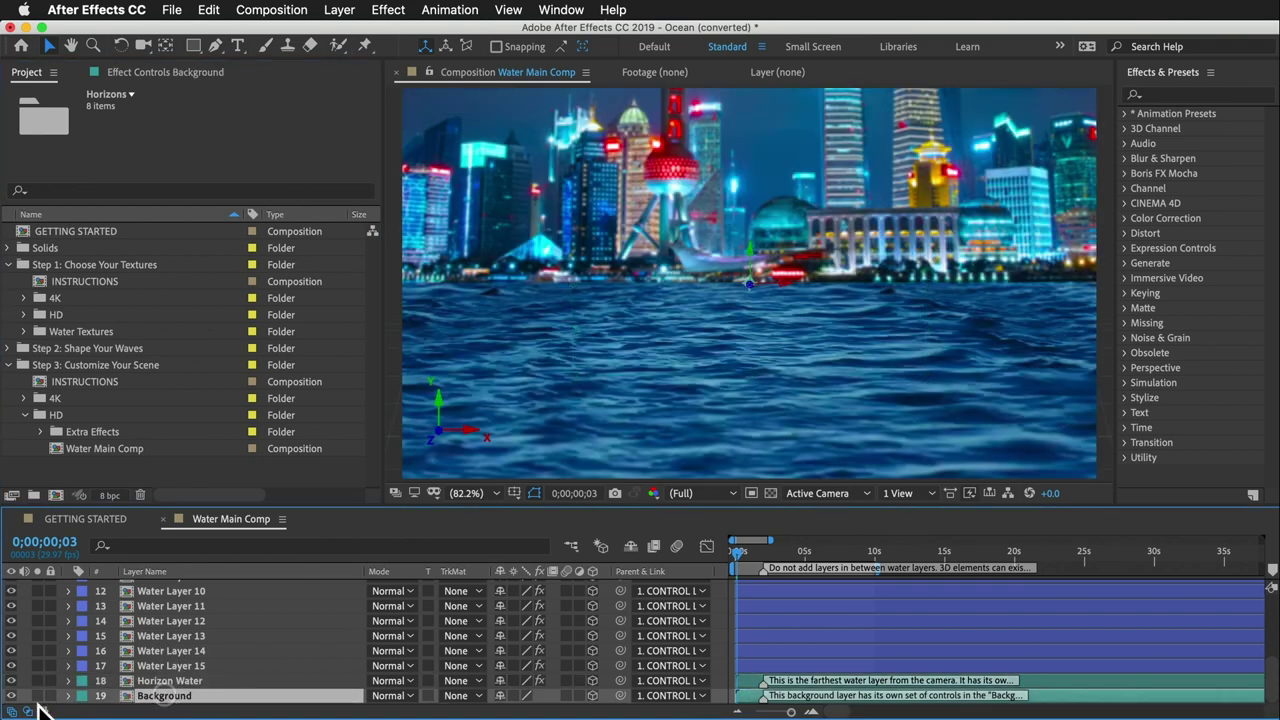
click(23, 314)
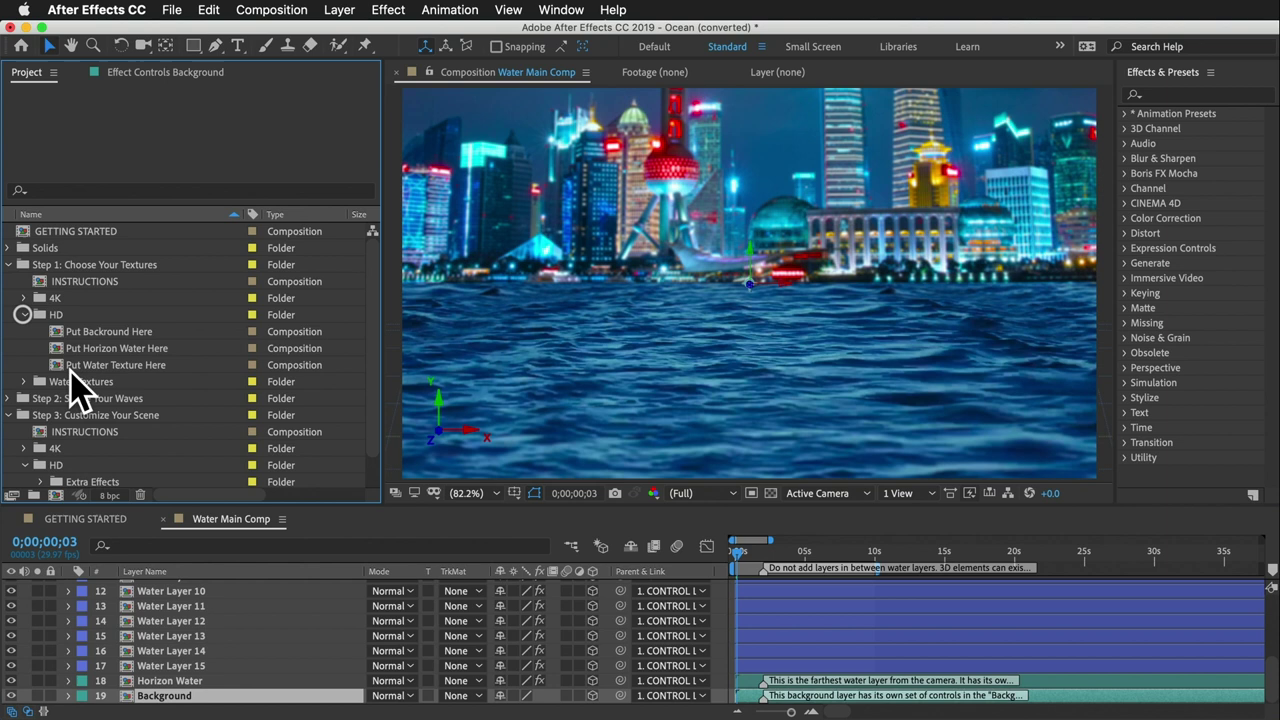
click(100, 333)
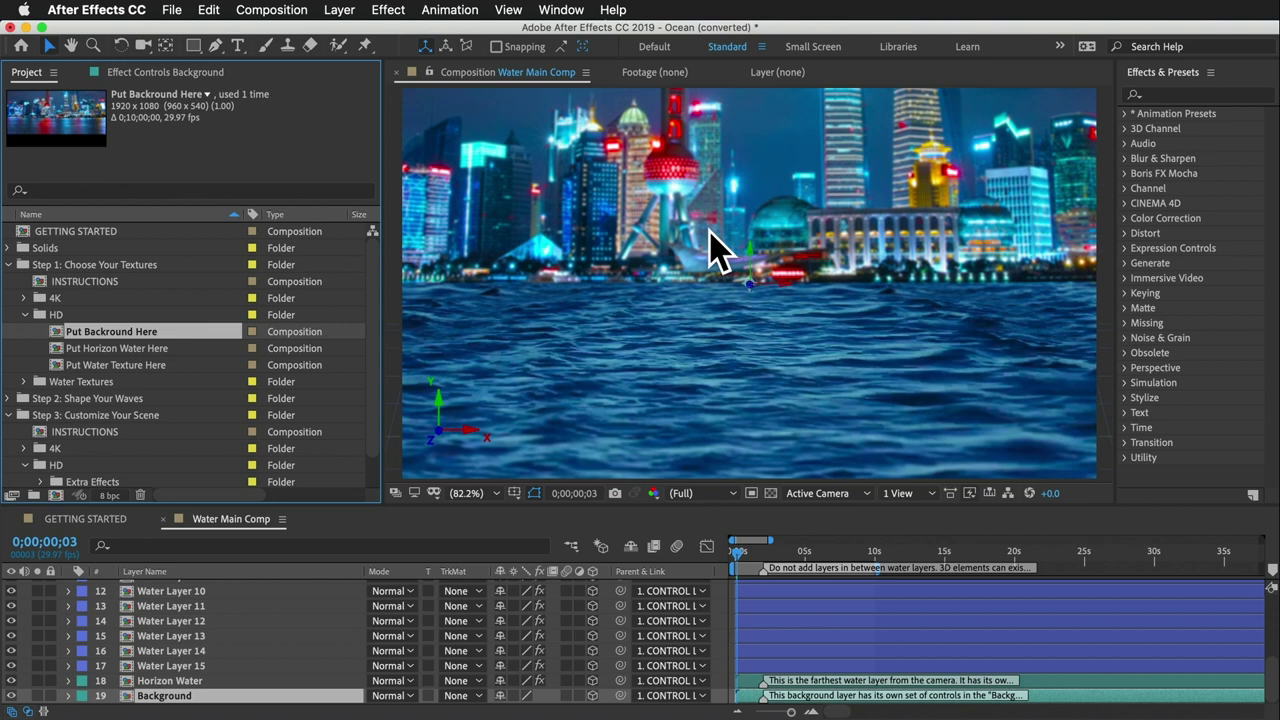
click(234, 662)
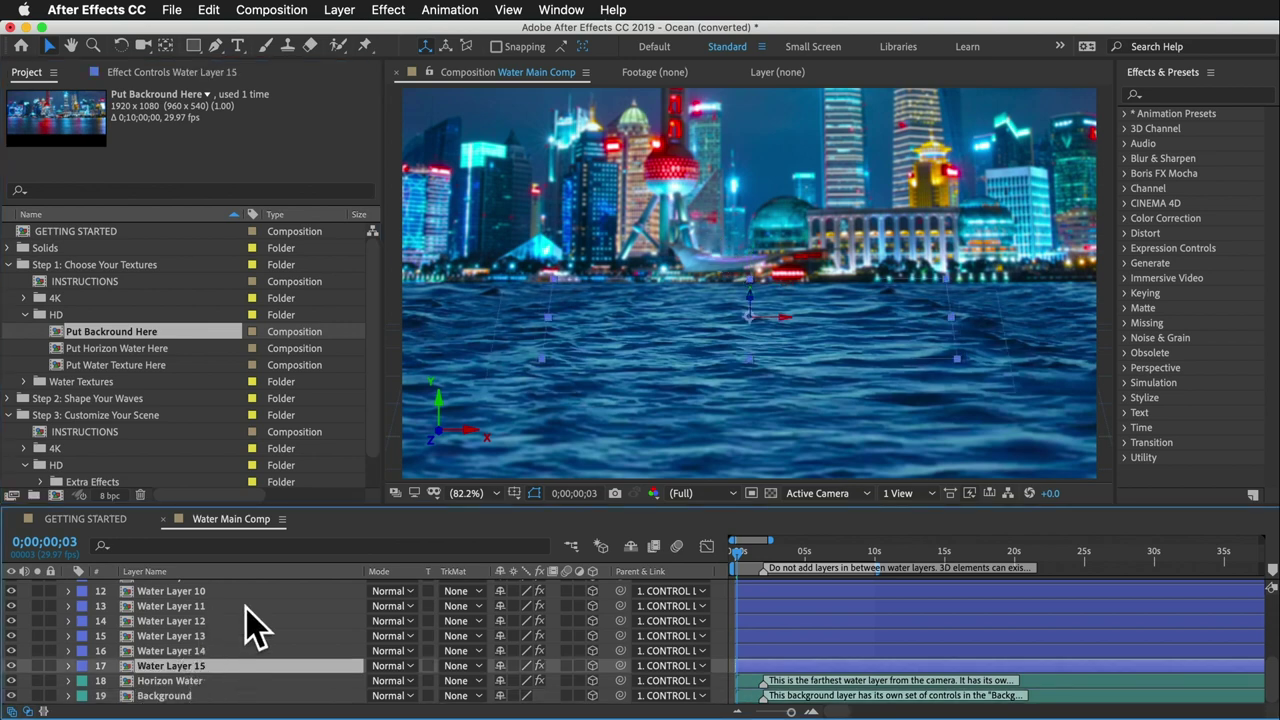
scroll(255, 625, up, 3)
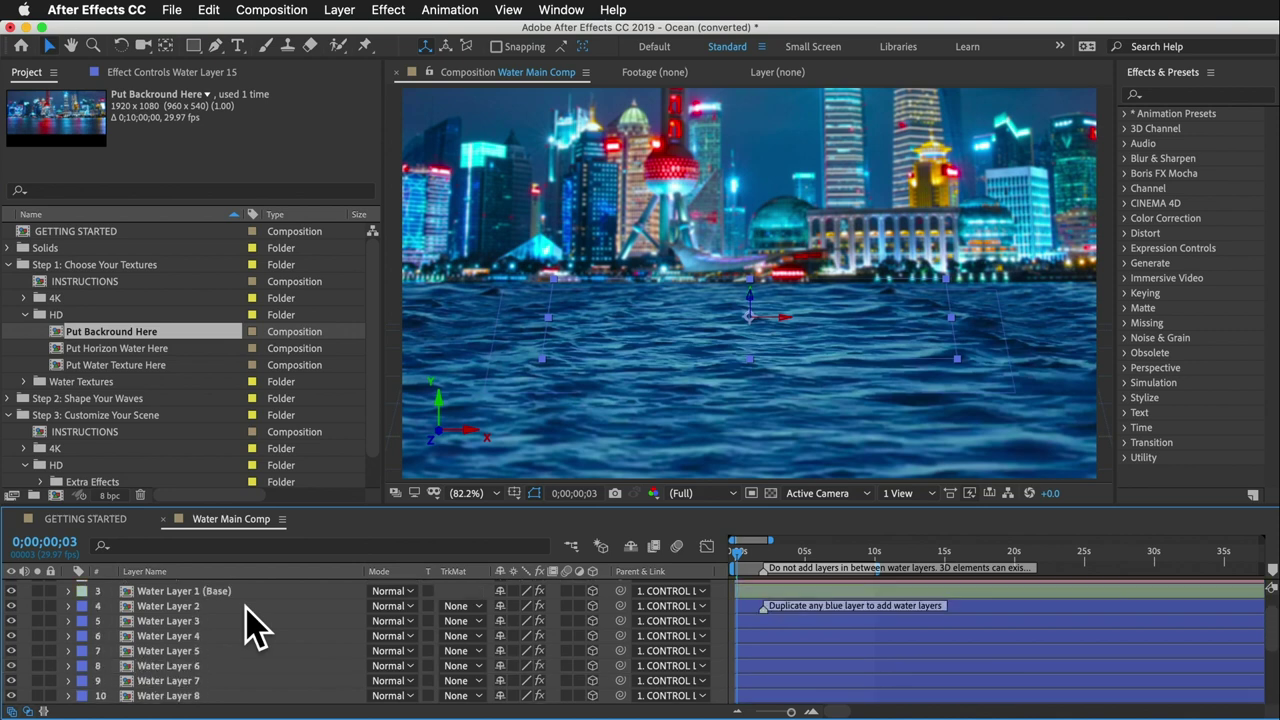
shift+click(178, 648)
scroll(230, 690, down, 3)
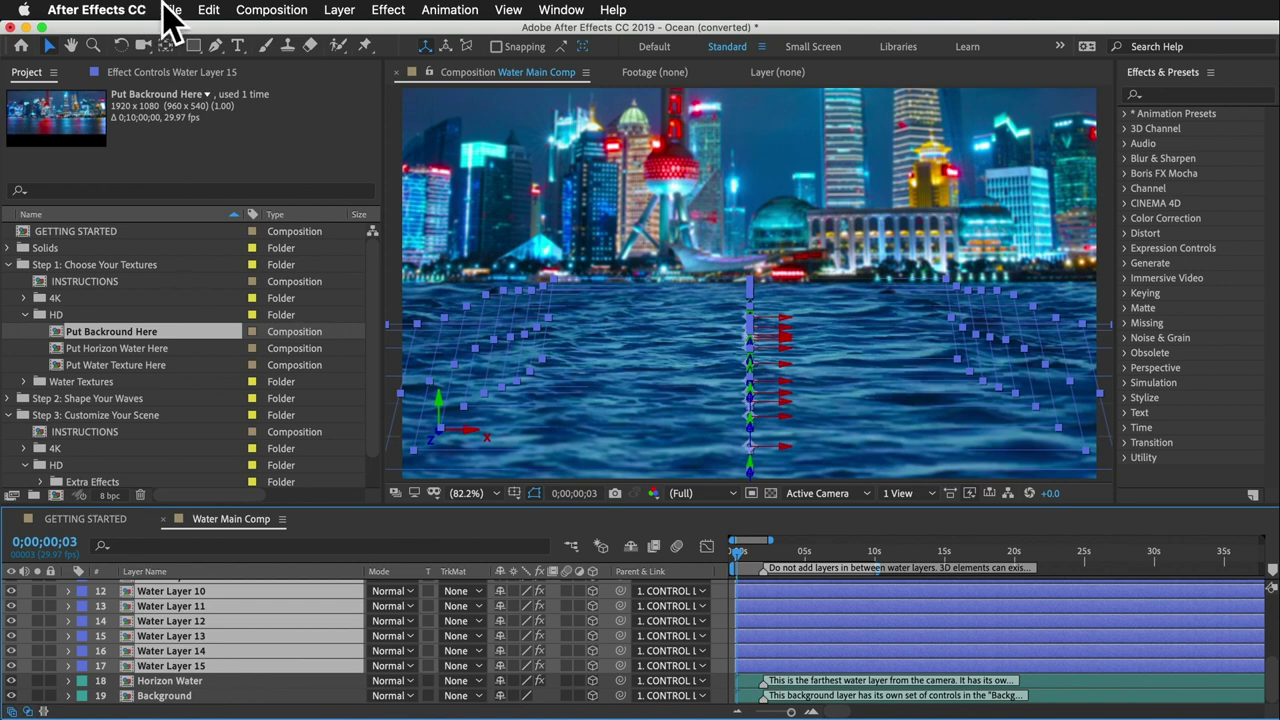
click(216, 12)
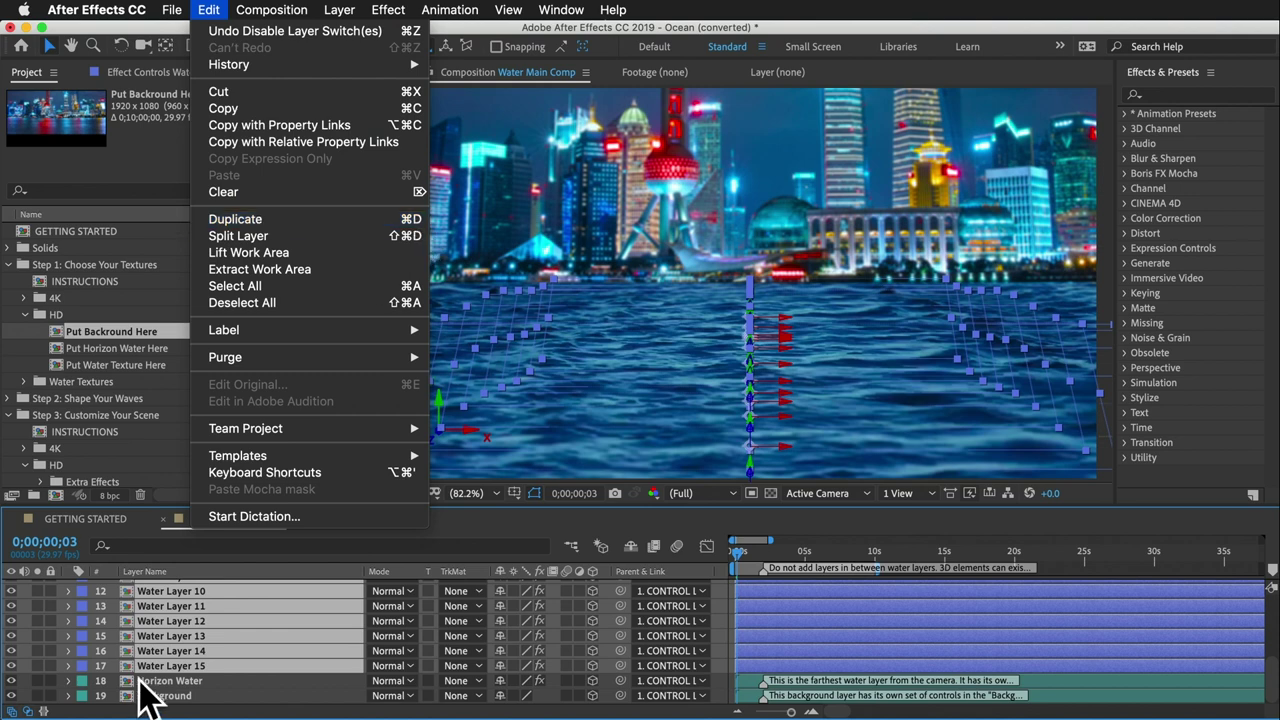
key(super+d)
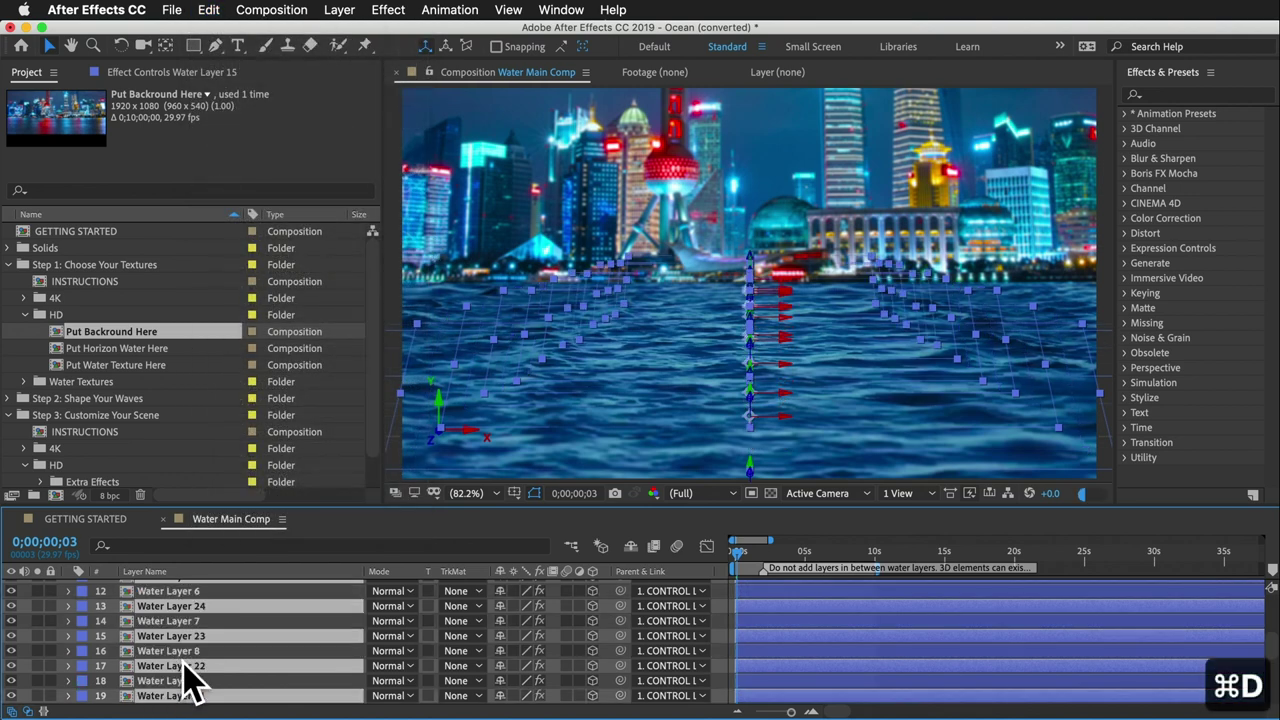
scroll(190, 680, down, 5)
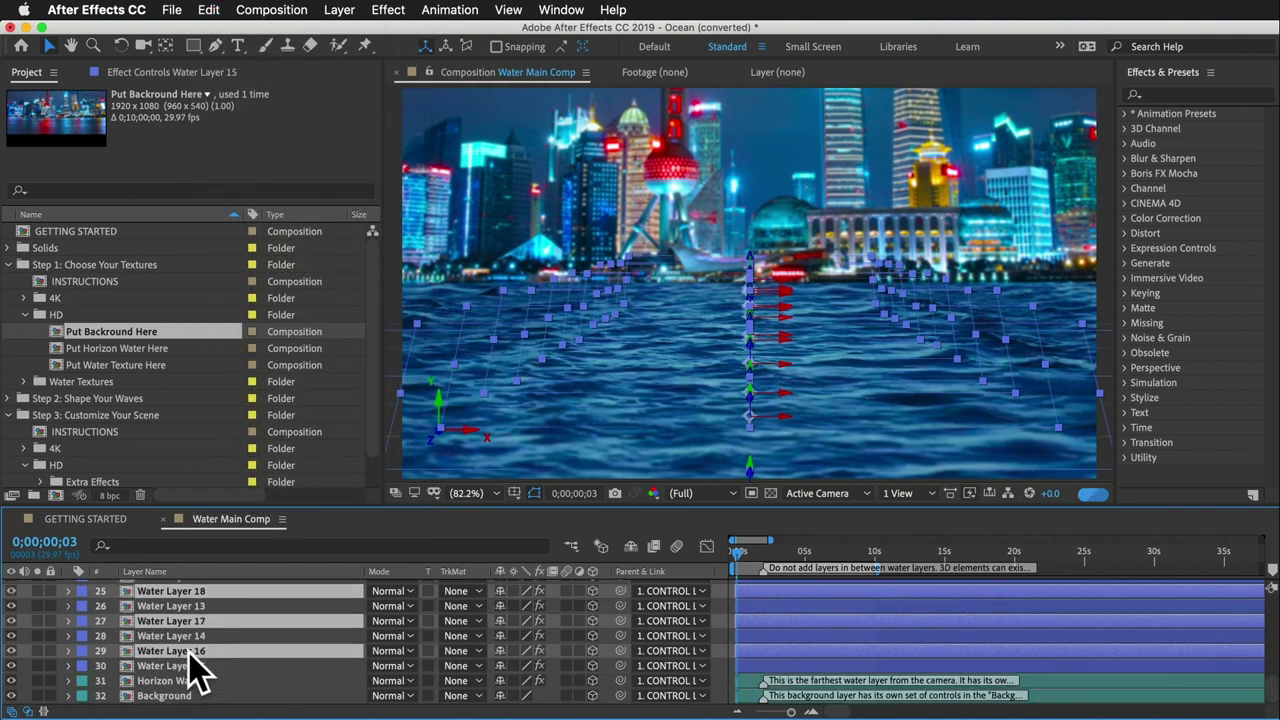
drag(190, 660, 194, 682)
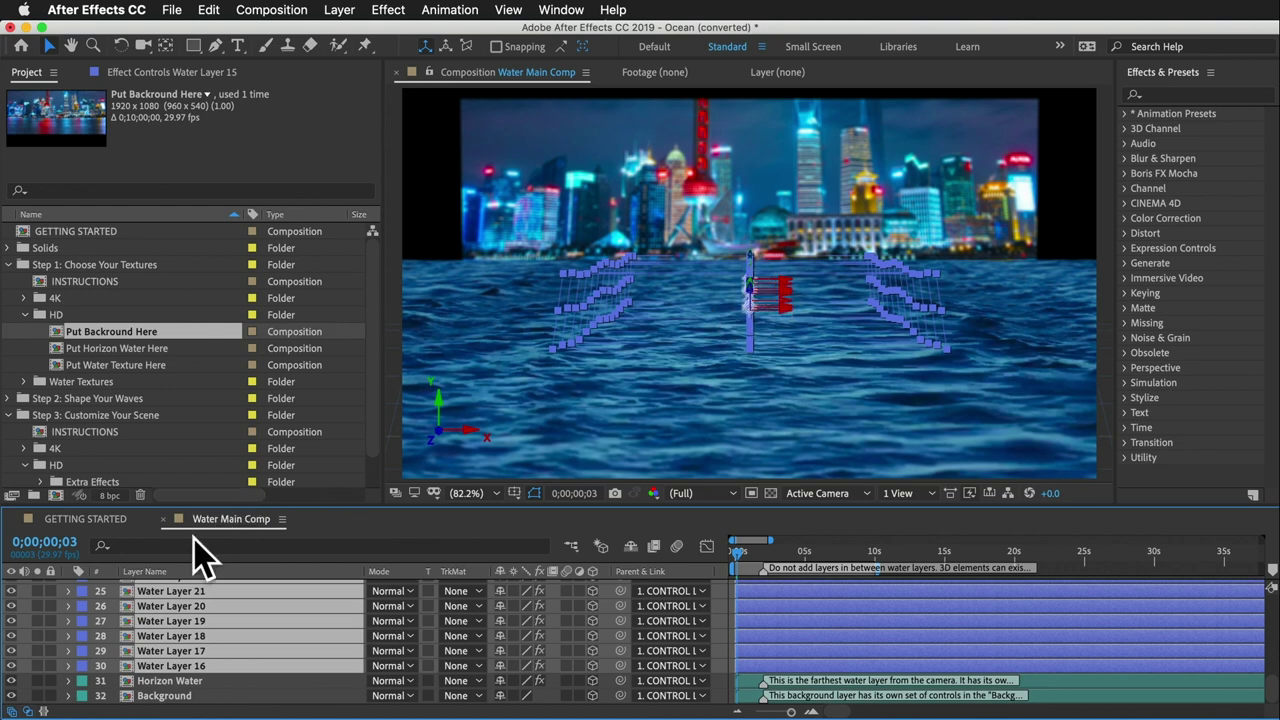
key(super+d)
scroll(200, 692, down, 4)
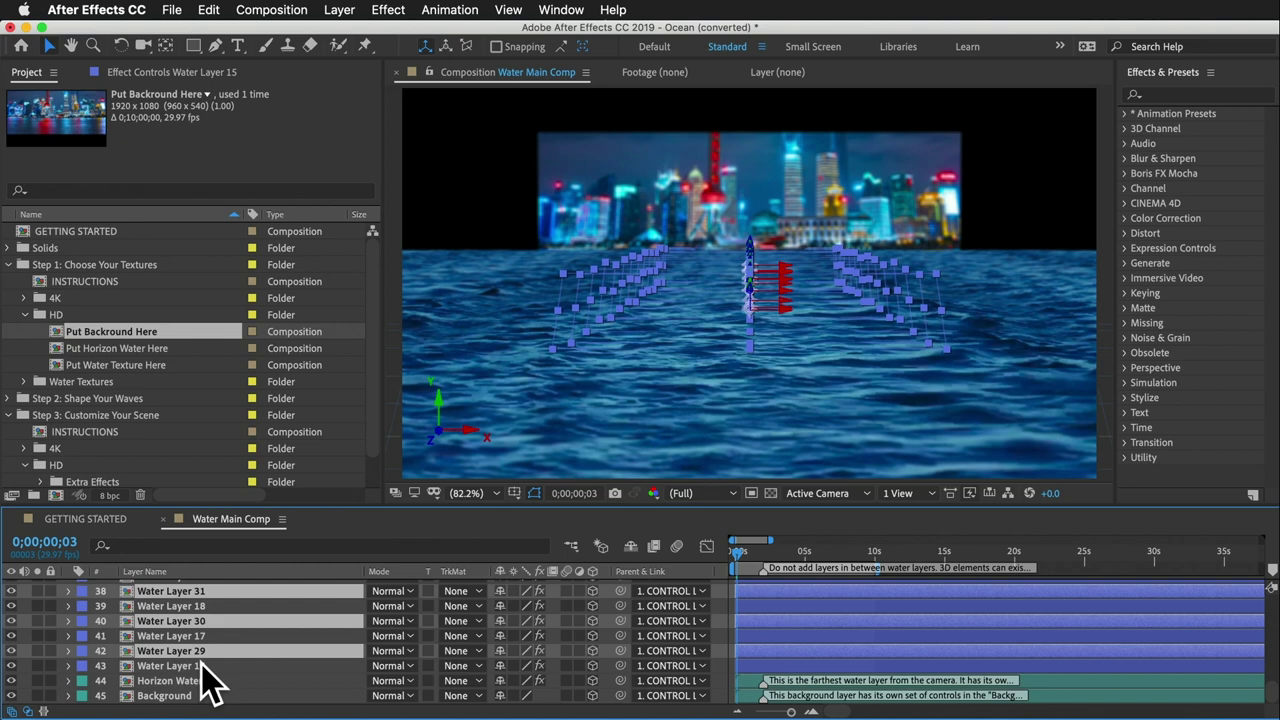
key(super+z)
key(super+z)
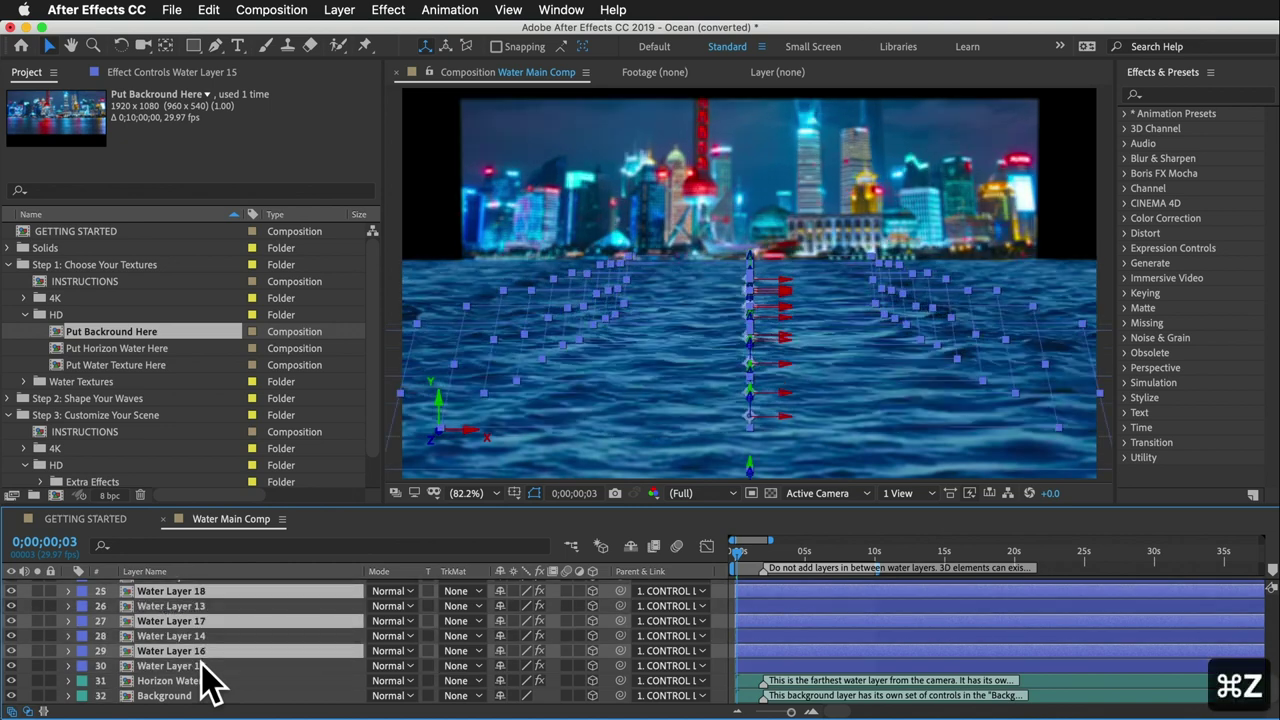
key(super+z)
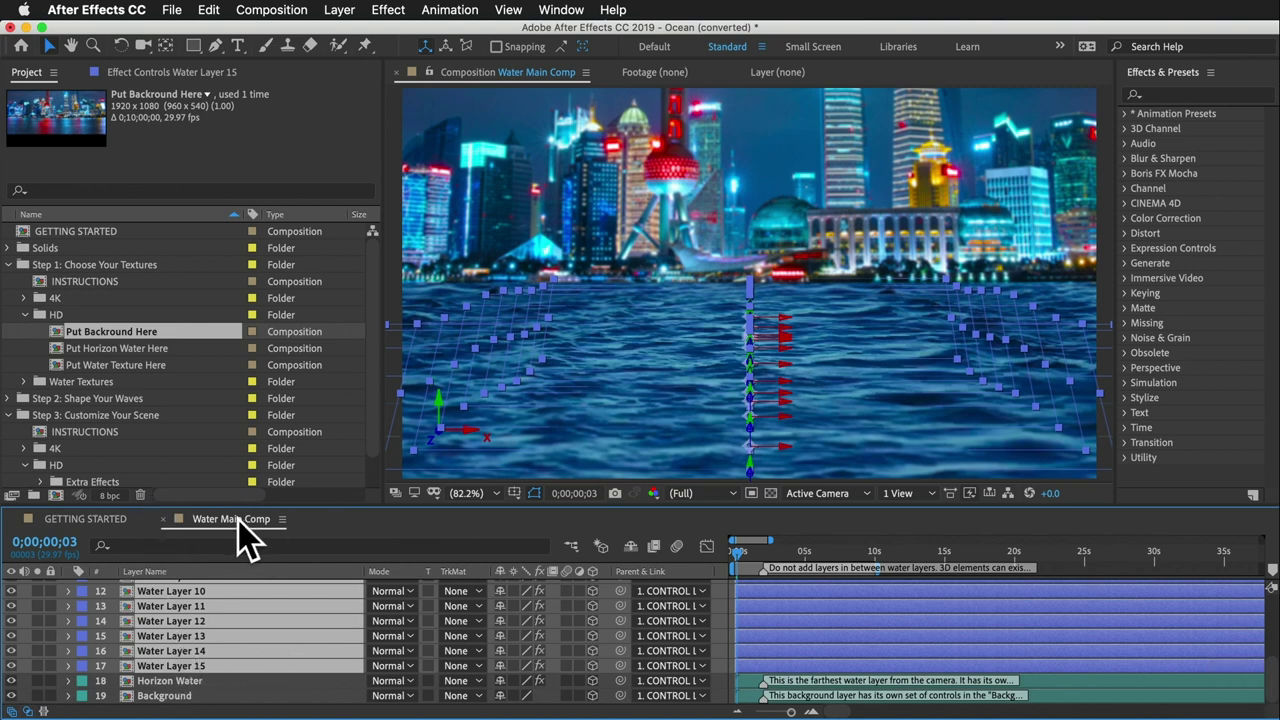
scroll(194, 651, up, 5)
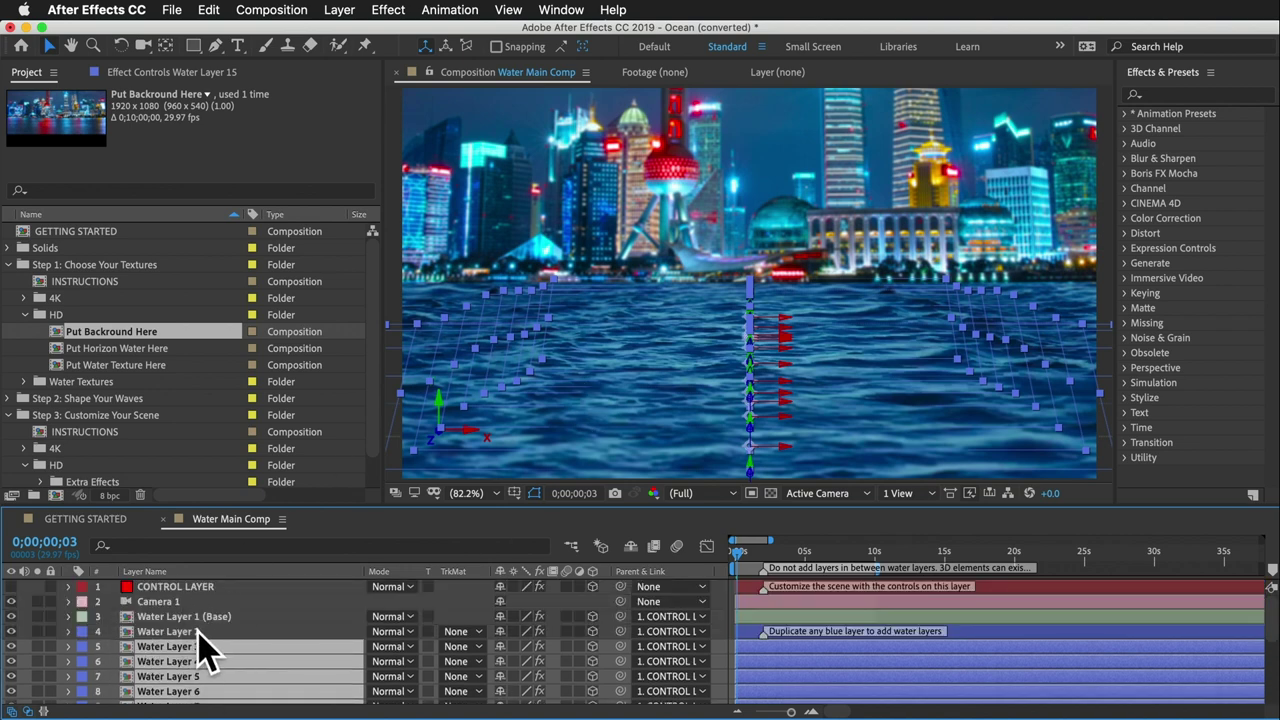
click(120, 348)
Open Water Main Comp from Step 3's 4K folder.
click(125, 365)
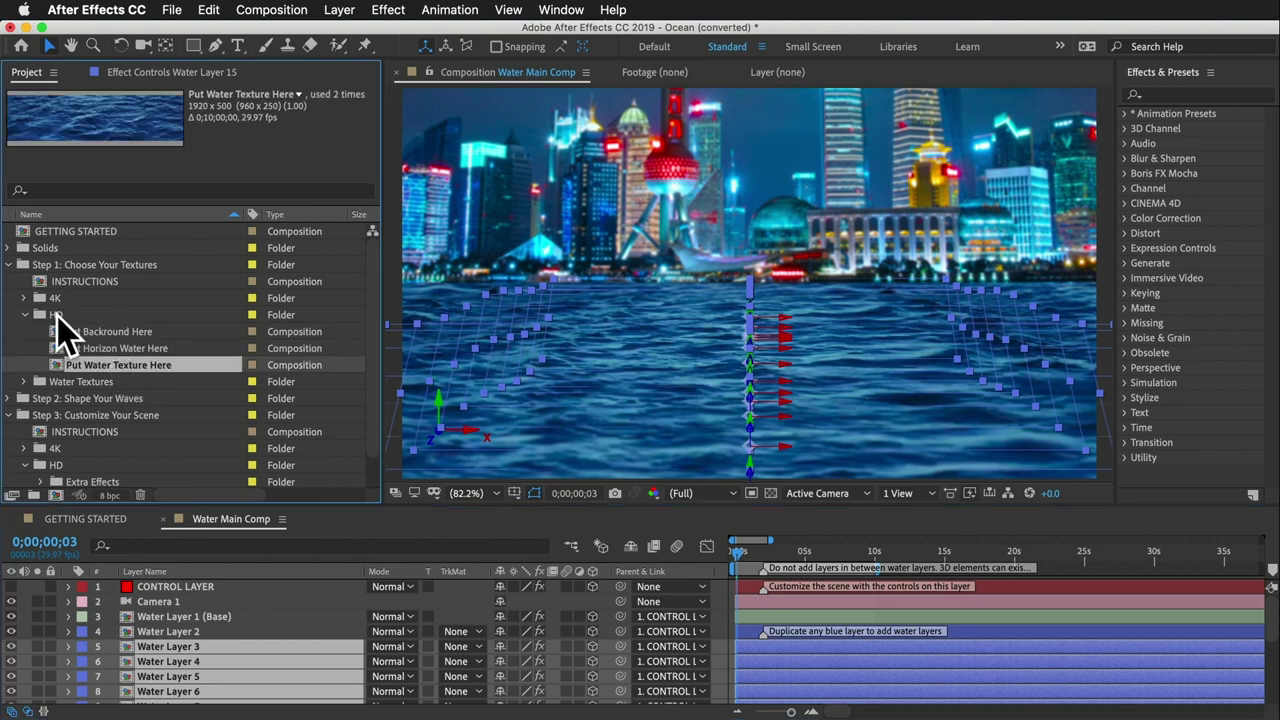
click(56, 314)
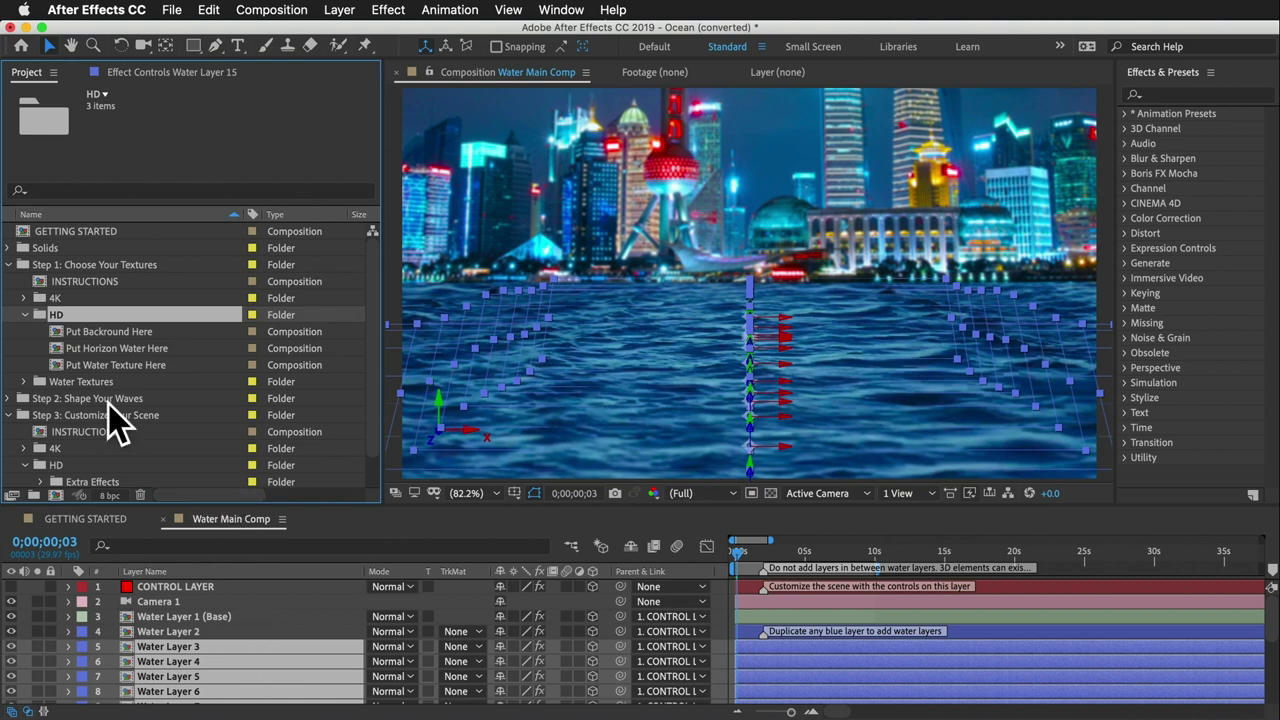
scroll(57, 328, down, 2)
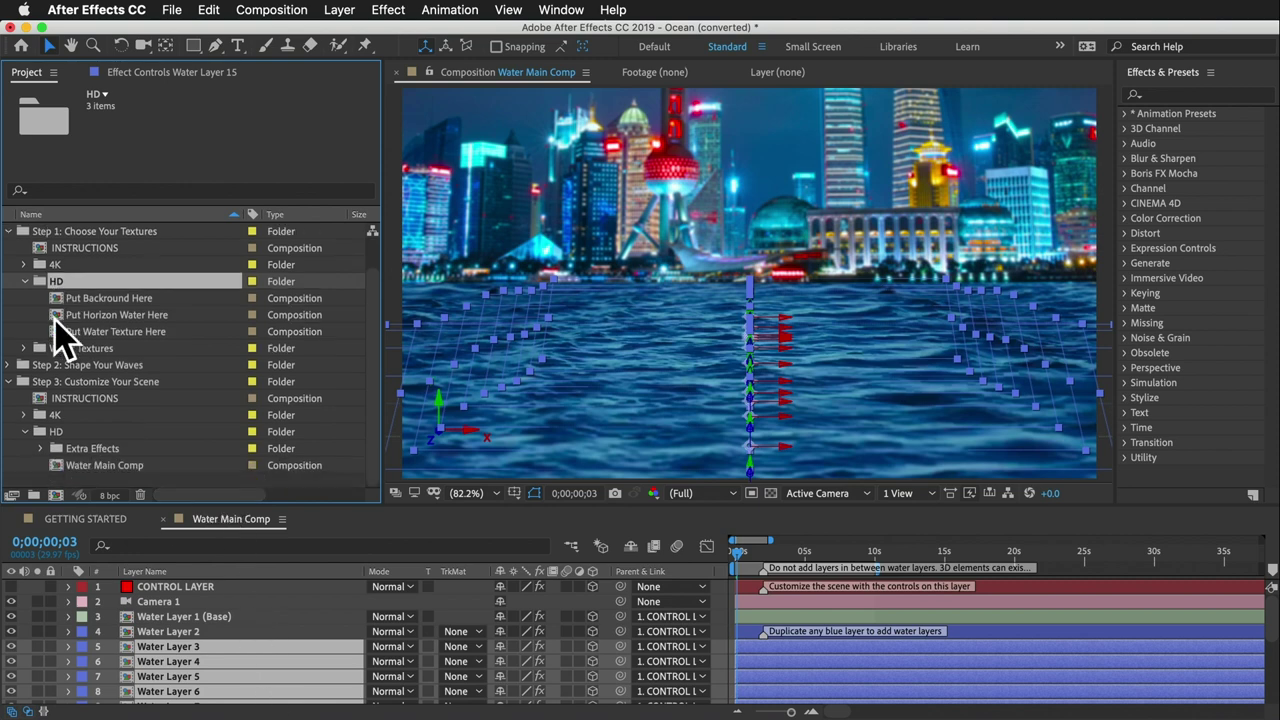
click(24, 414)
double_click(102, 450)
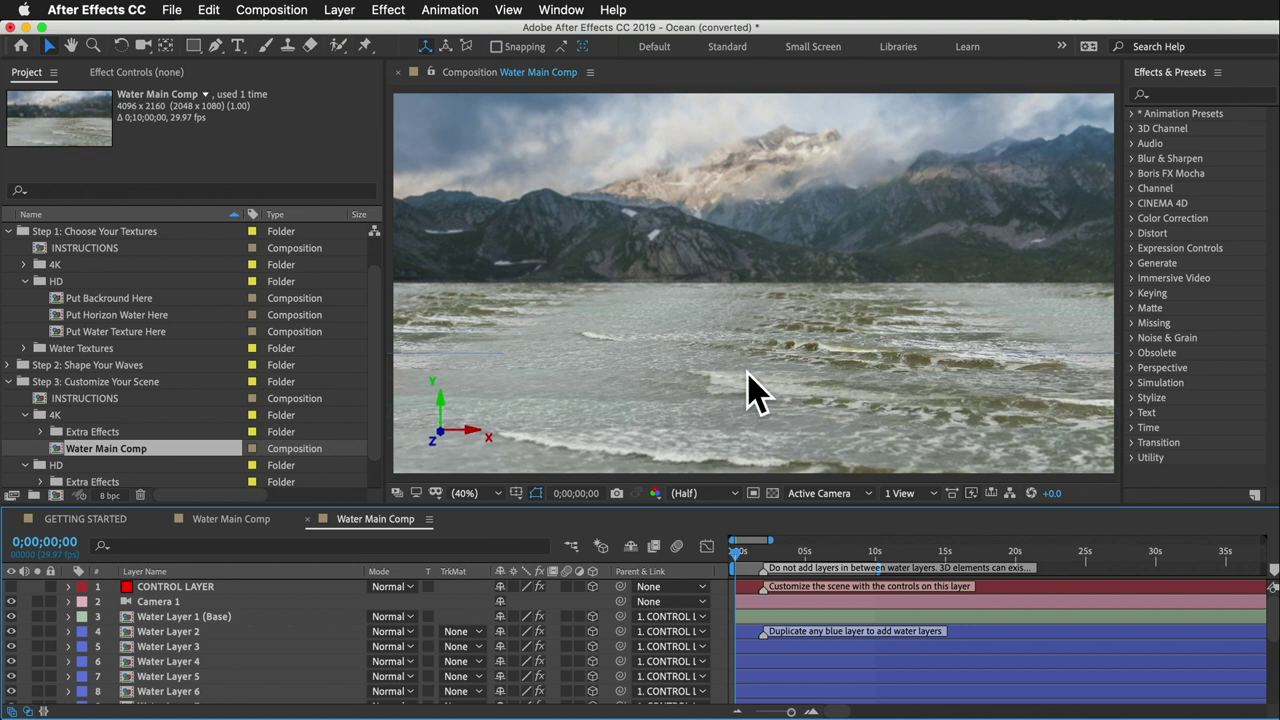
Select Water Layer 1 (Base) through Water Layer 15 in the timeline.
click(168, 619)
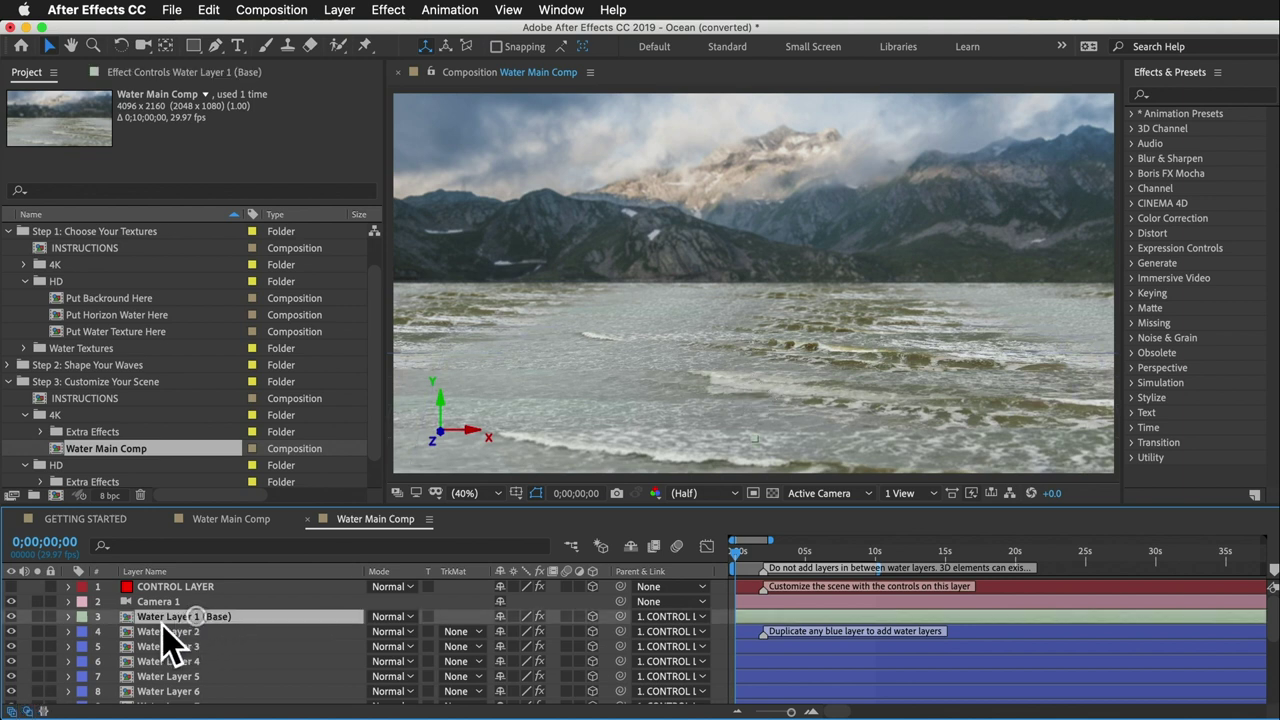
scroll(163, 634, down, 3)
scroll(163, 634, down, 3)
shift+click(172, 665)
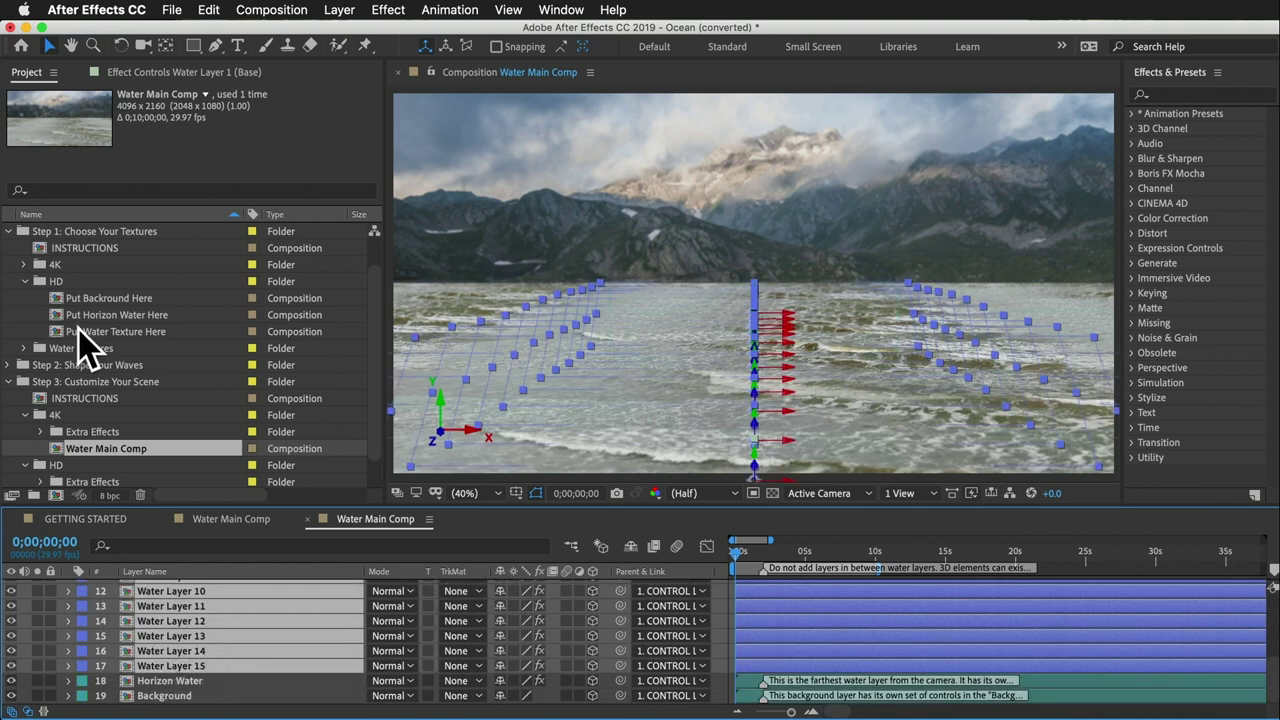
click(9, 365)
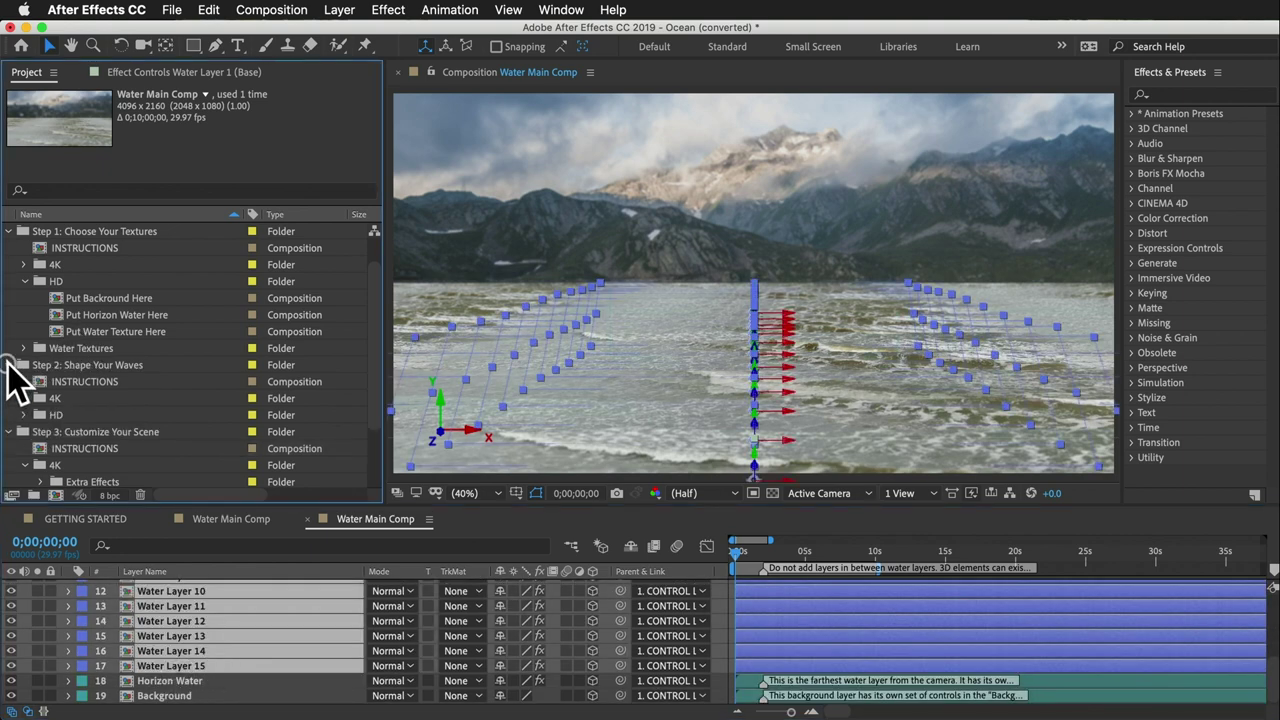
Swap the selected water layers' source to Step 2's HD Water Texture comp, then close the 4K comp.
click(24, 415)
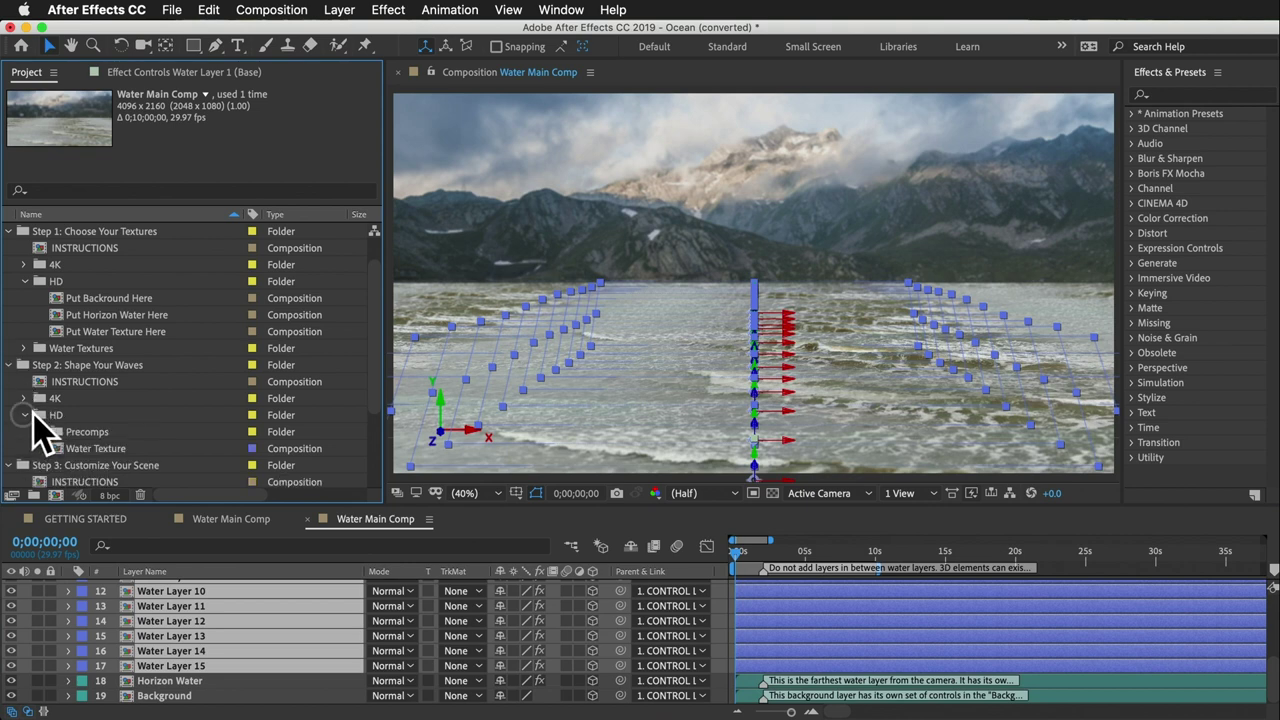
click(100, 450)
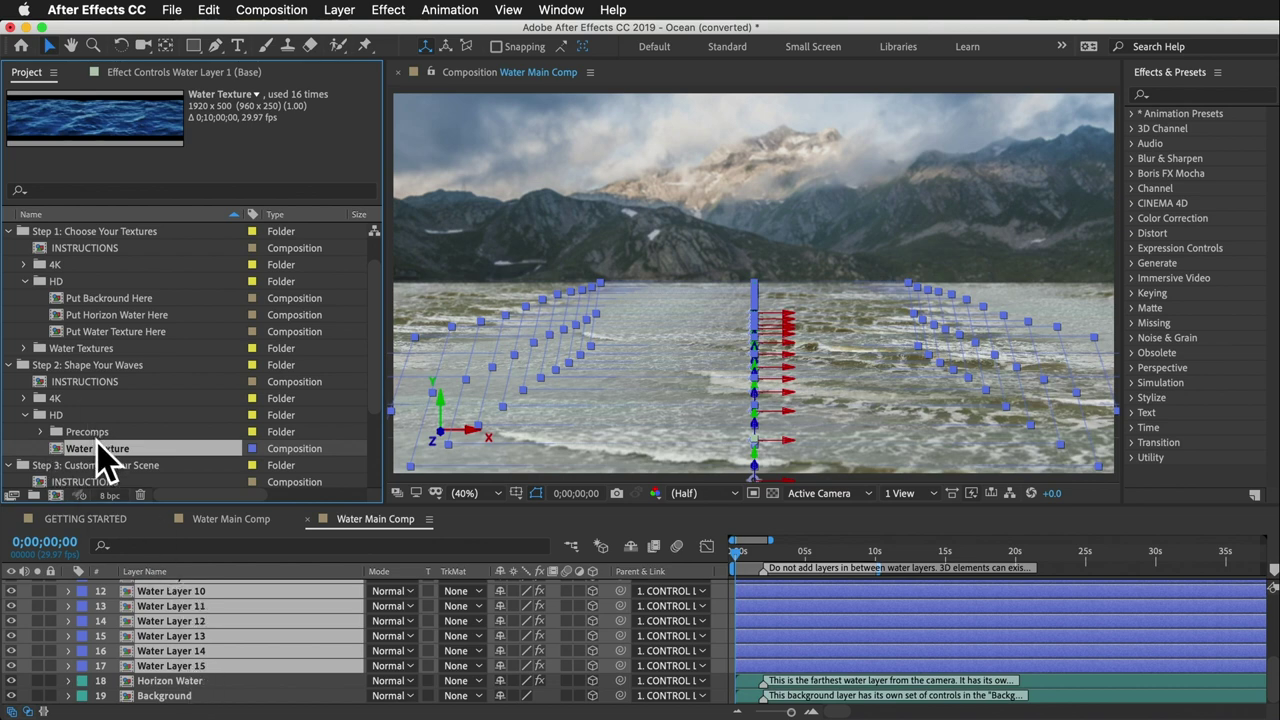
drag(99, 450, 168, 609)
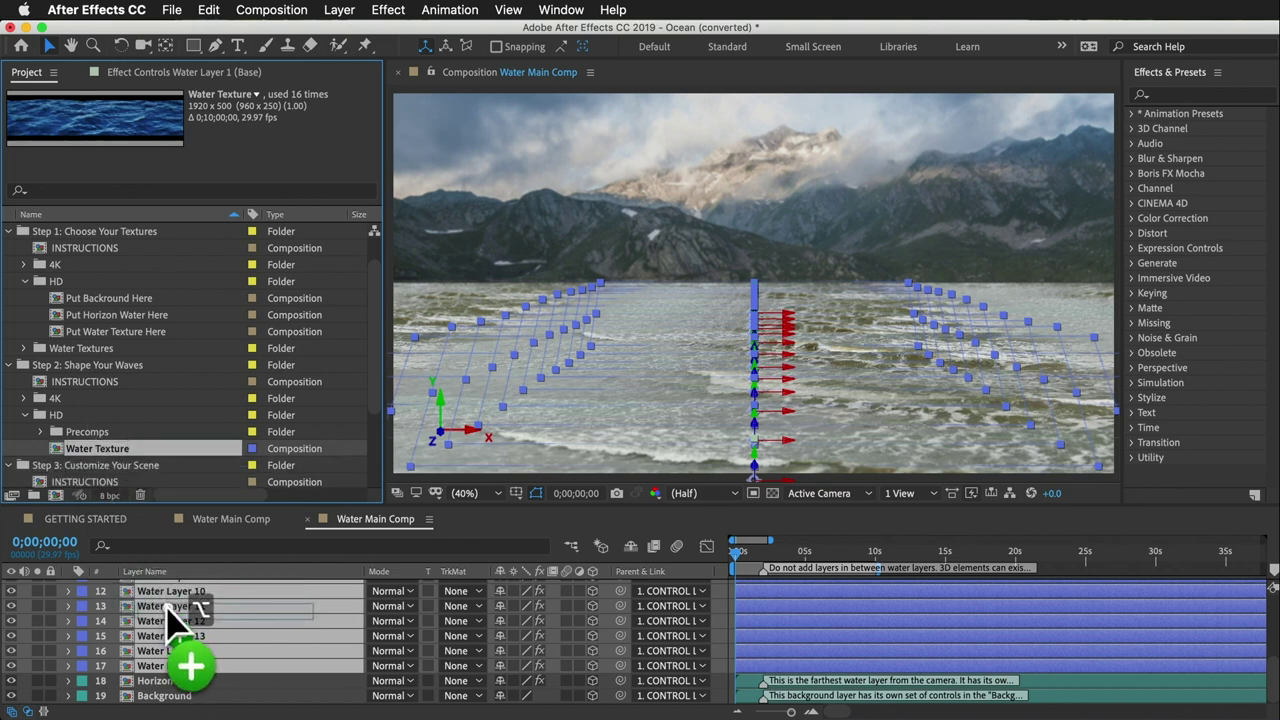
drag(168, 609, 170, 612)
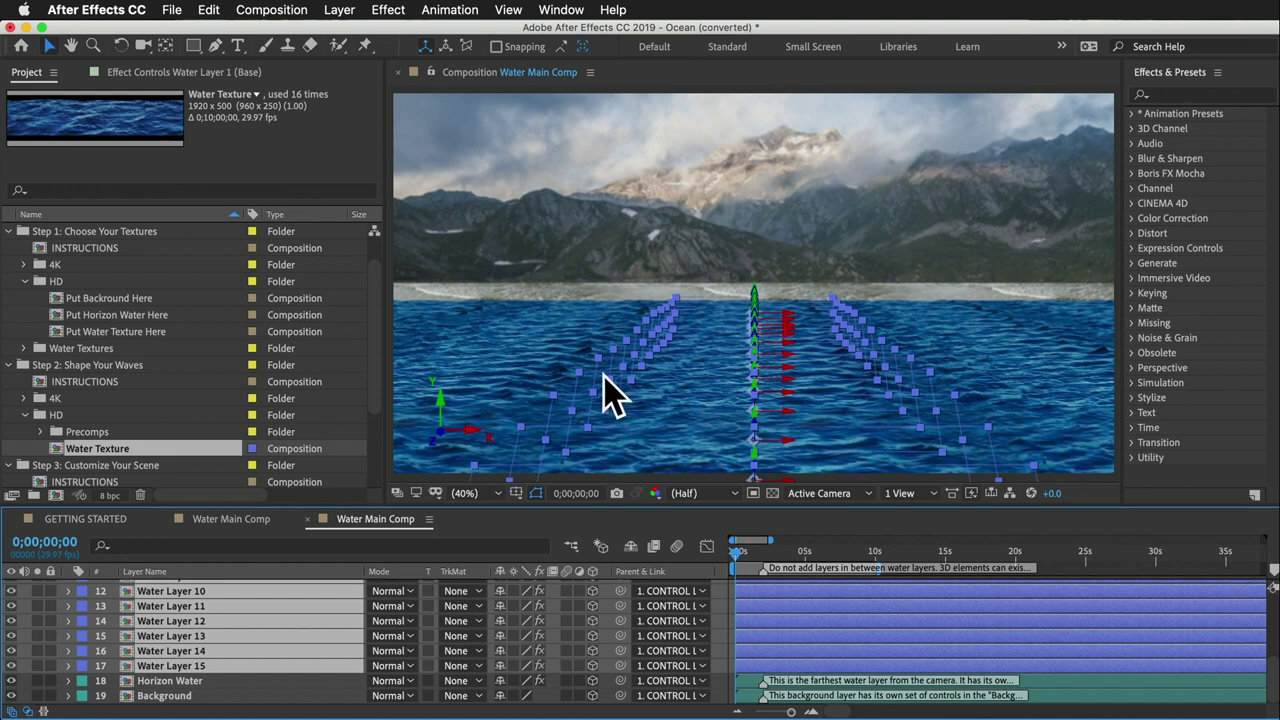
click(309, 519)
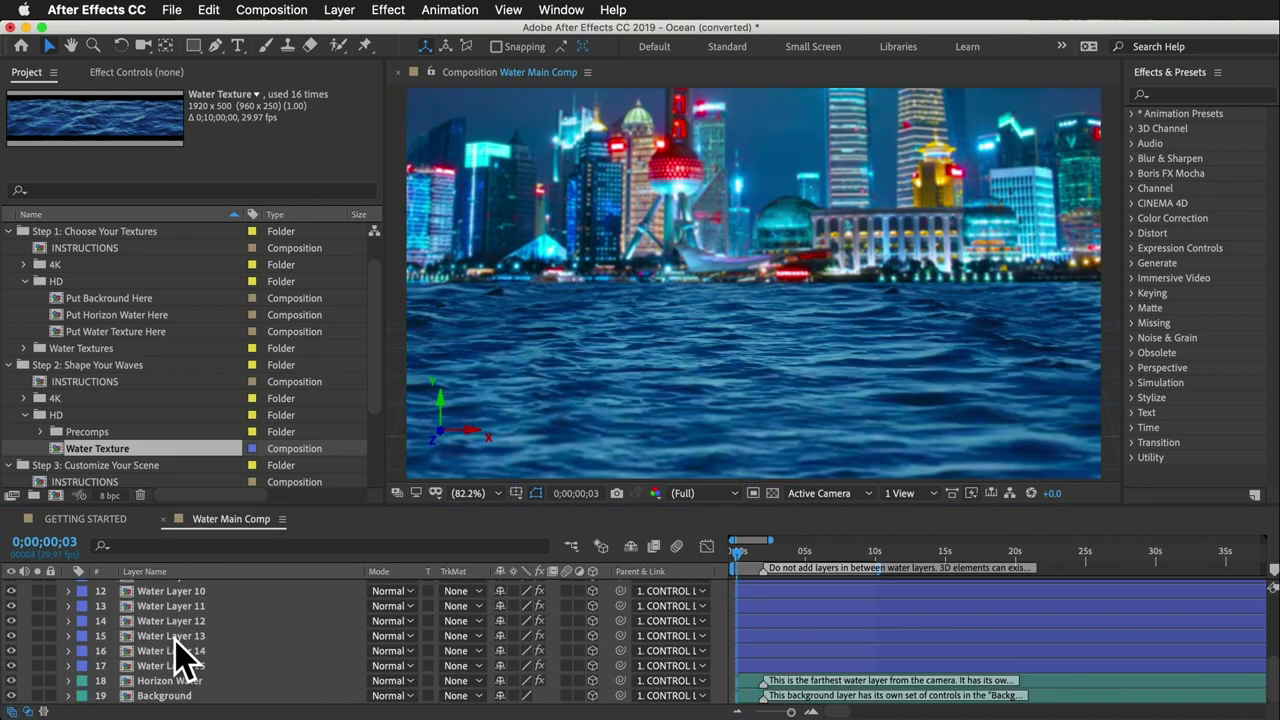
Show the CONTROL LAYER's Effect Controls and review its water, wave, horizon and background settings.
click(167, 695)
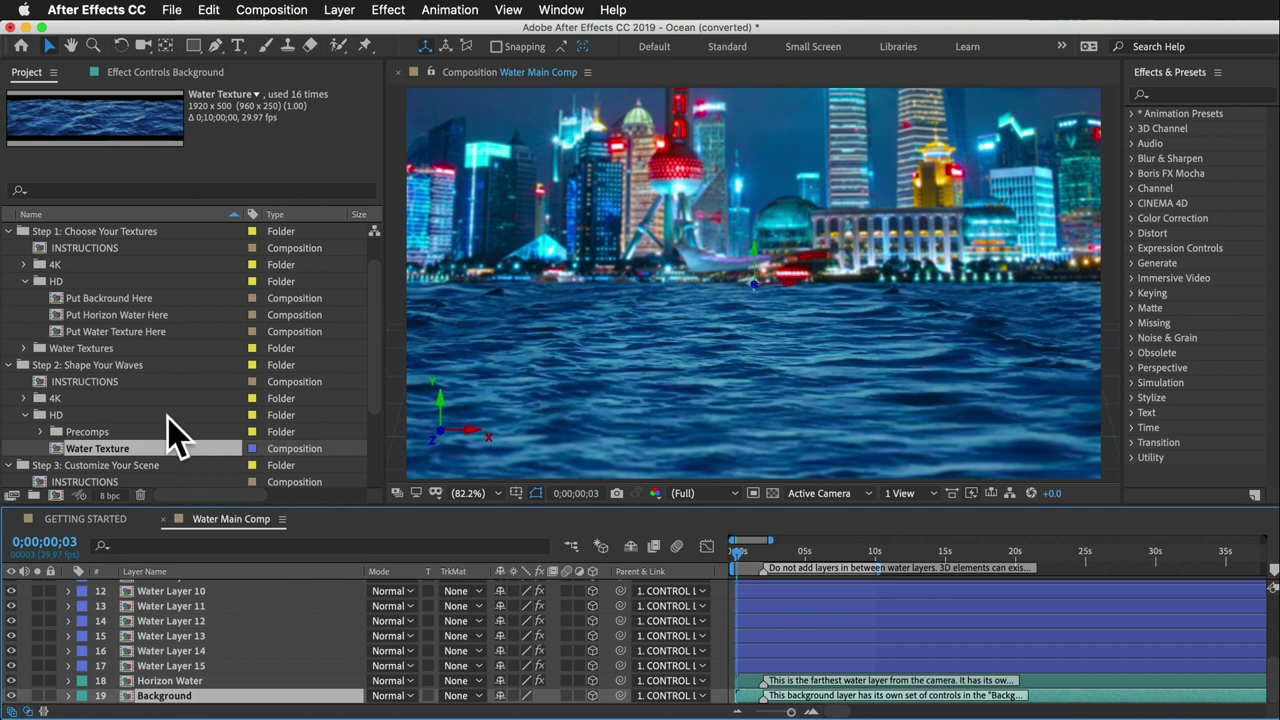
click(106, 298)
click(110, 314)
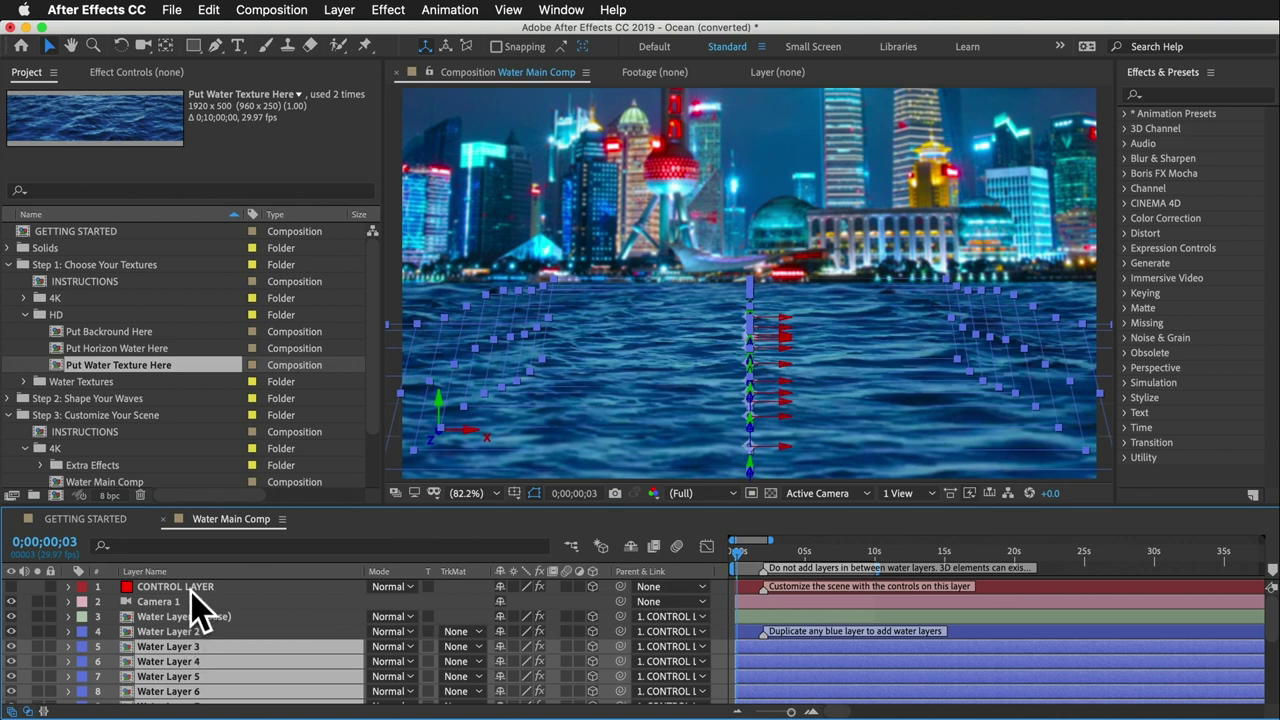
click(191, 589)
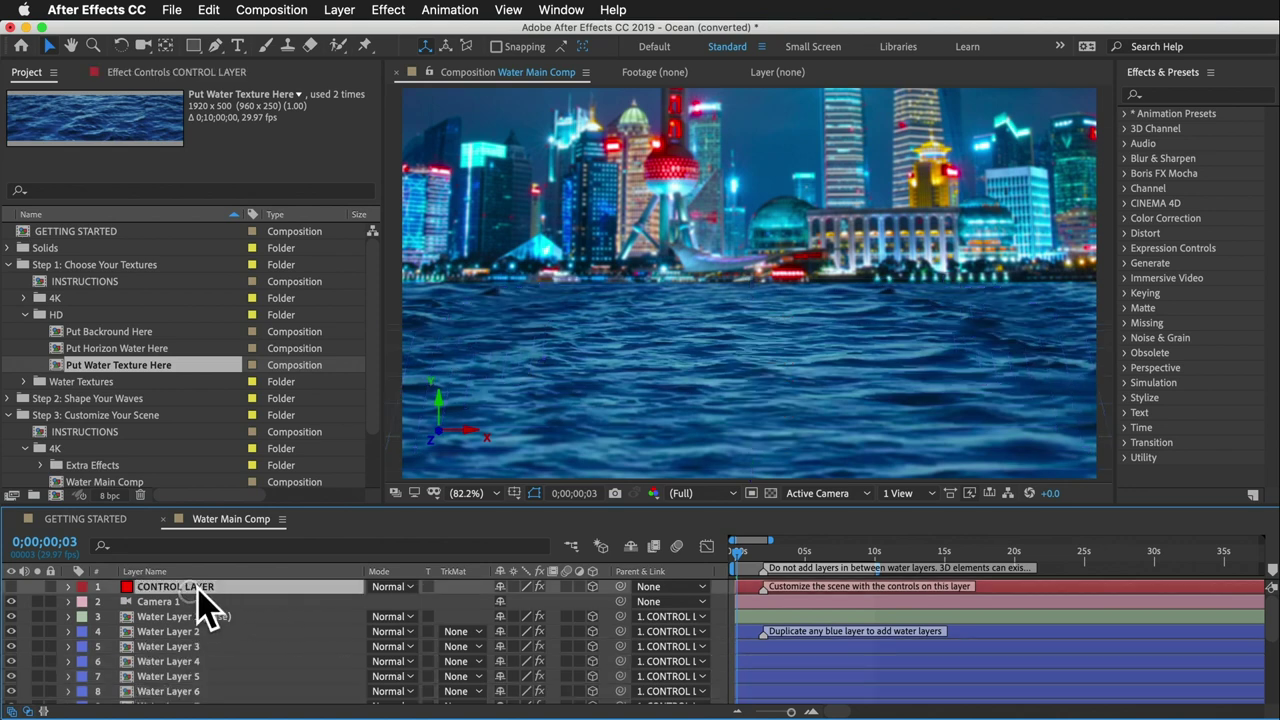
click(158, 74)
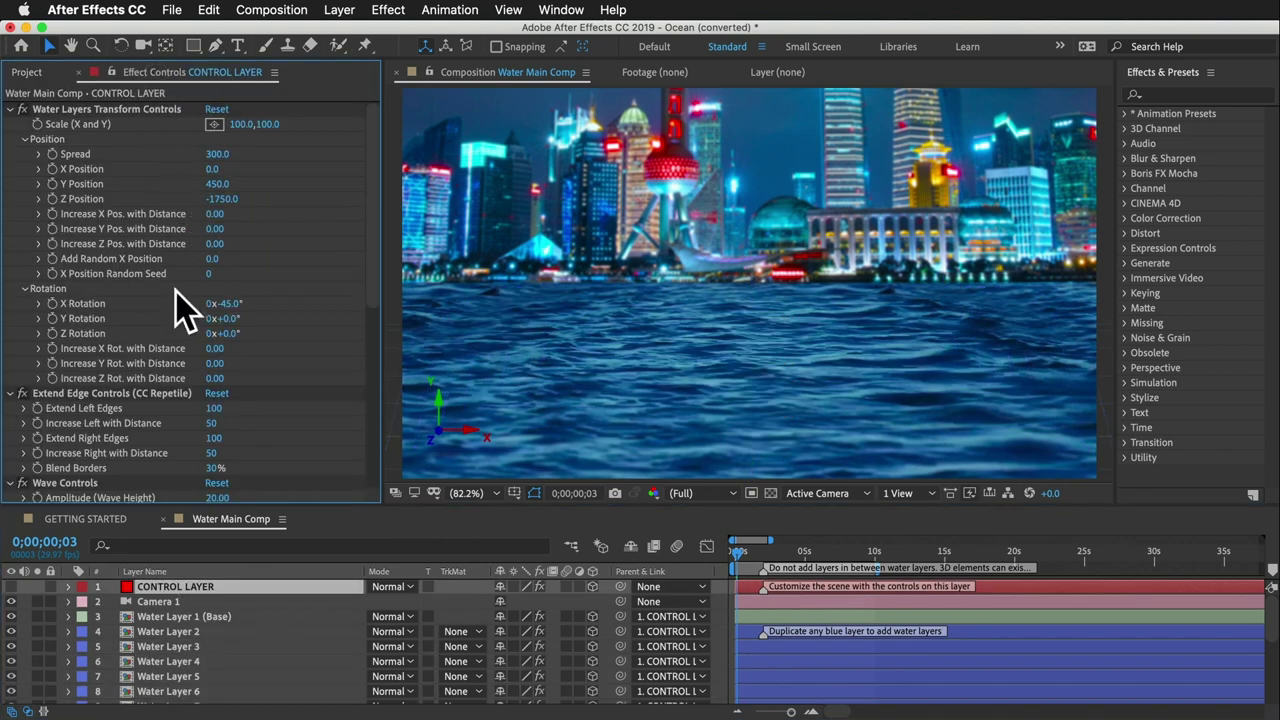
scroll(222, 250, down, 5)
scroll(214, 243, down, 5)
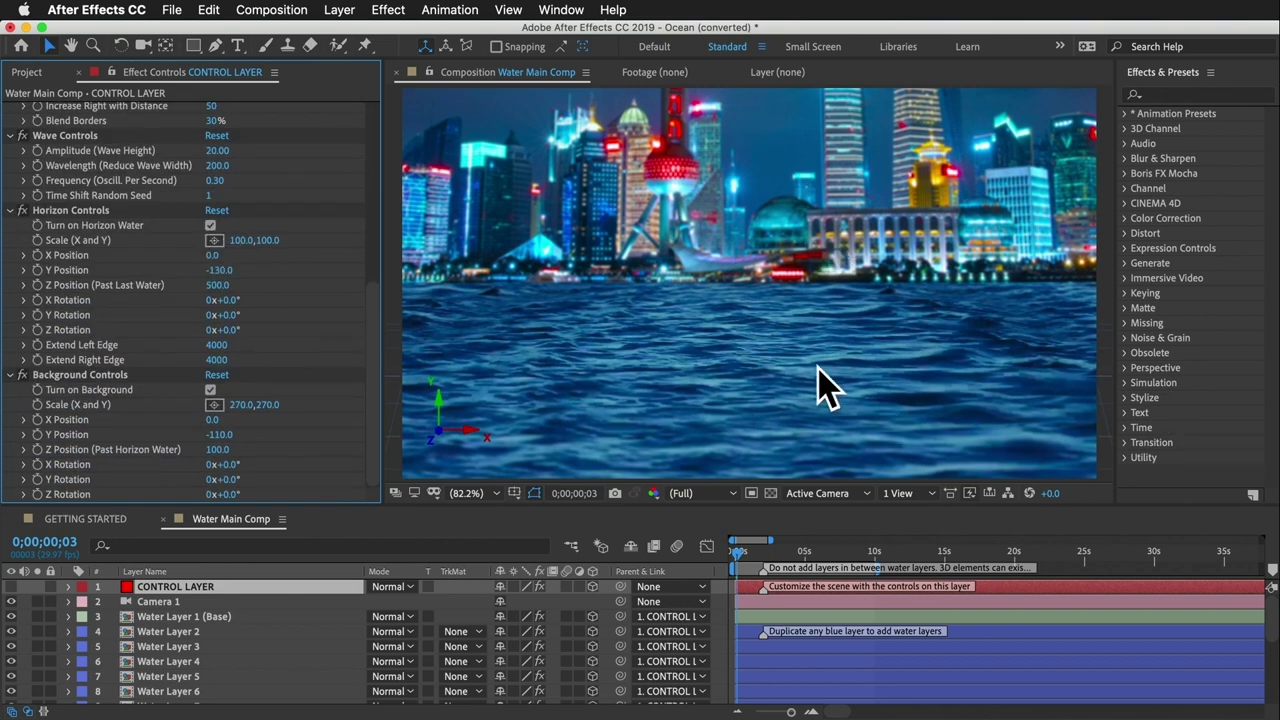
scroll(63, 243, up, 5)
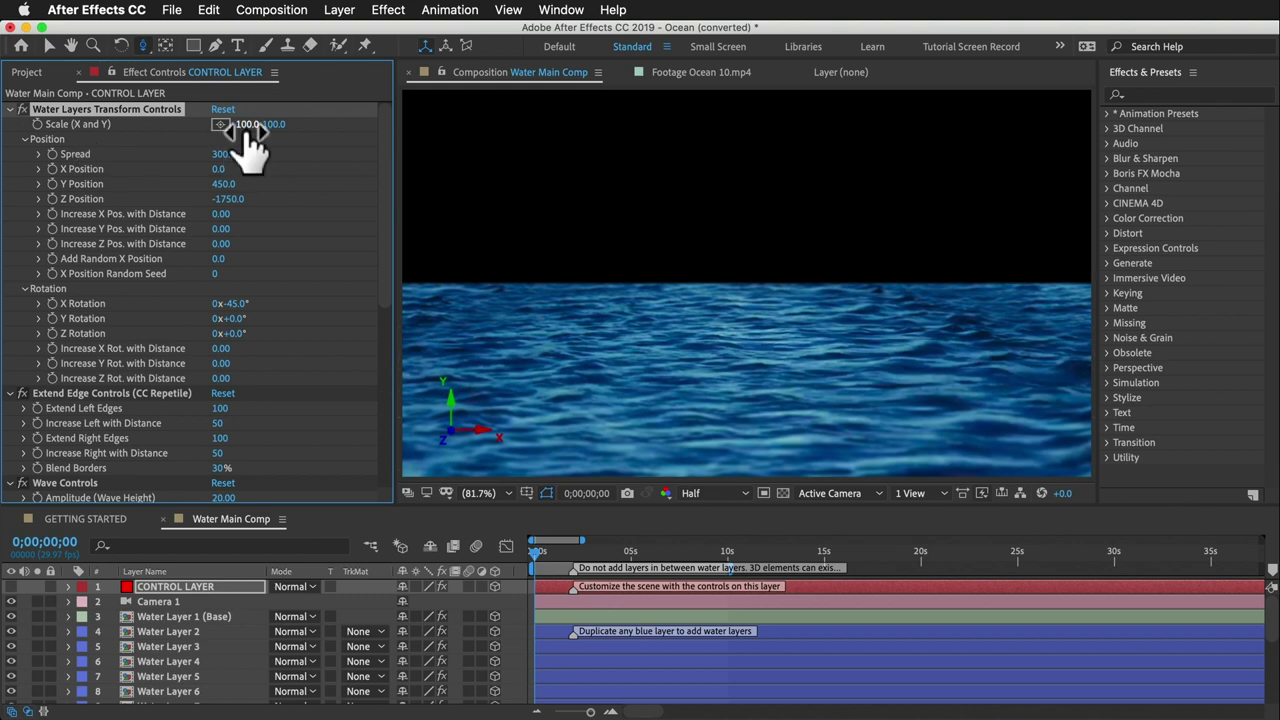
Try scale 354 and X position 460 on the water layers, undo both, then set Add Random X Position to 177.
drag(248, 126, 282, 133)
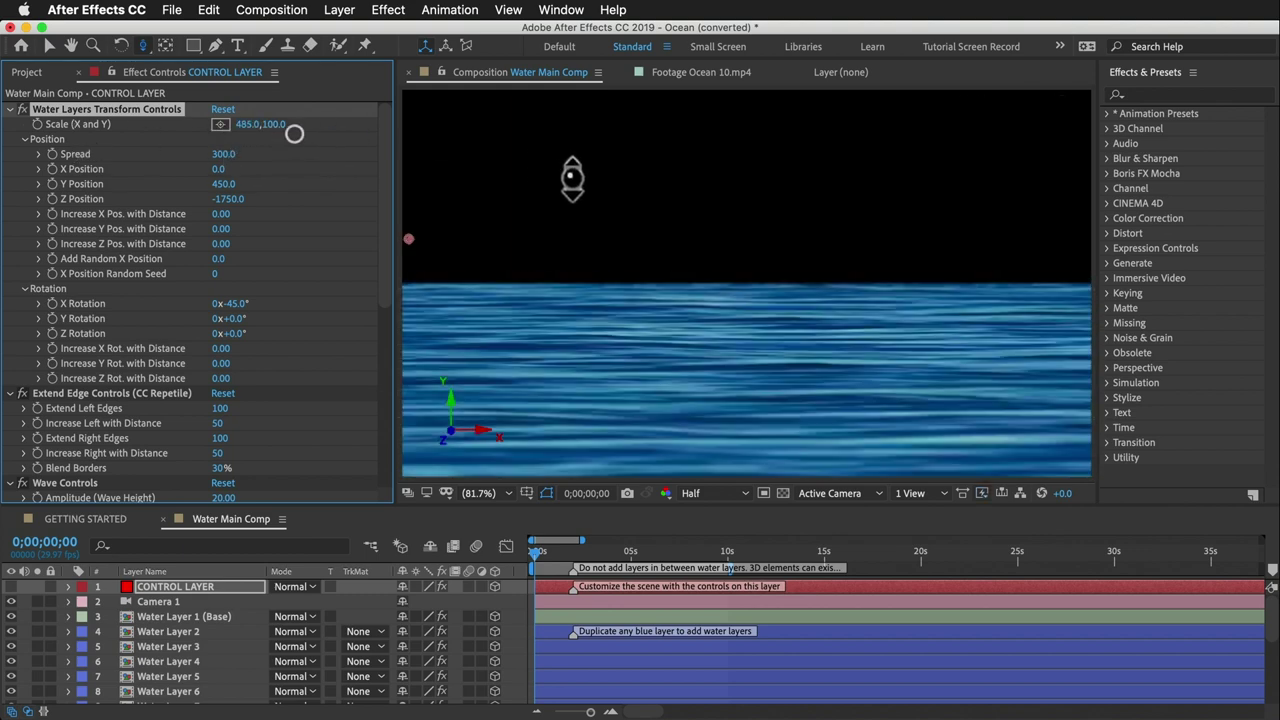
key(super+z)
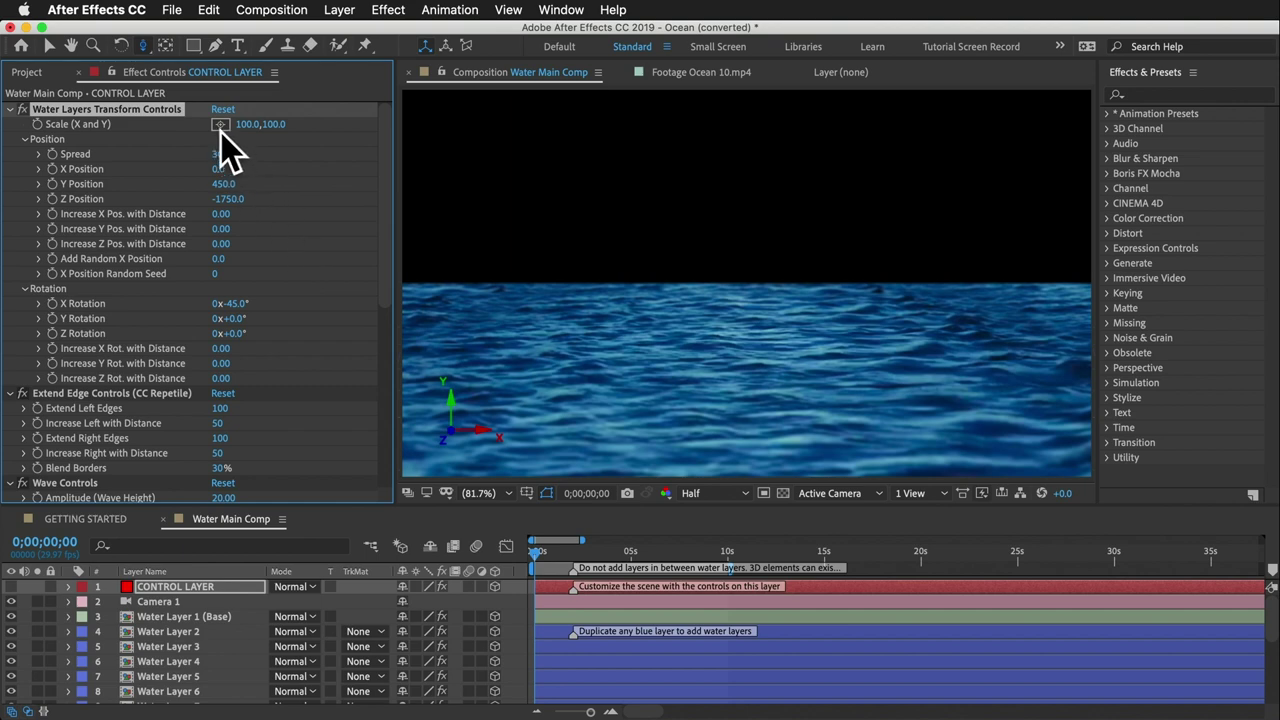
click(85, 170)
drag(218, 169, 258, 174)
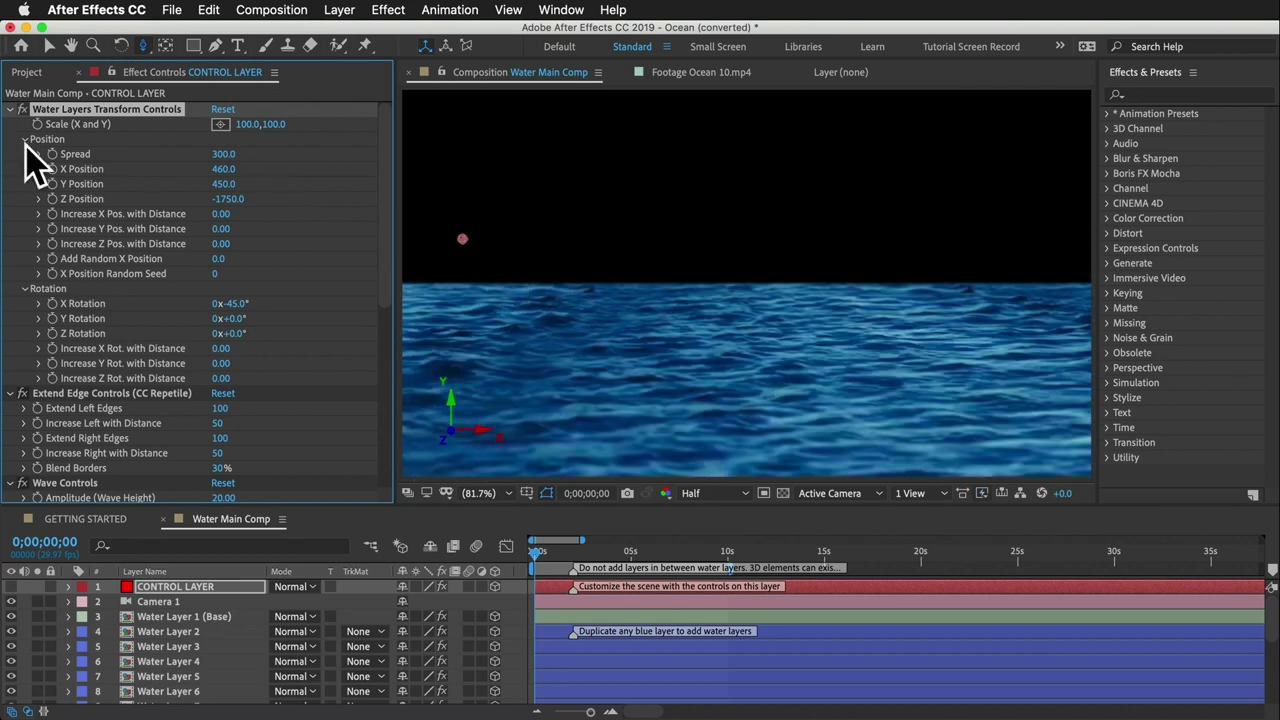
click(182, 588)
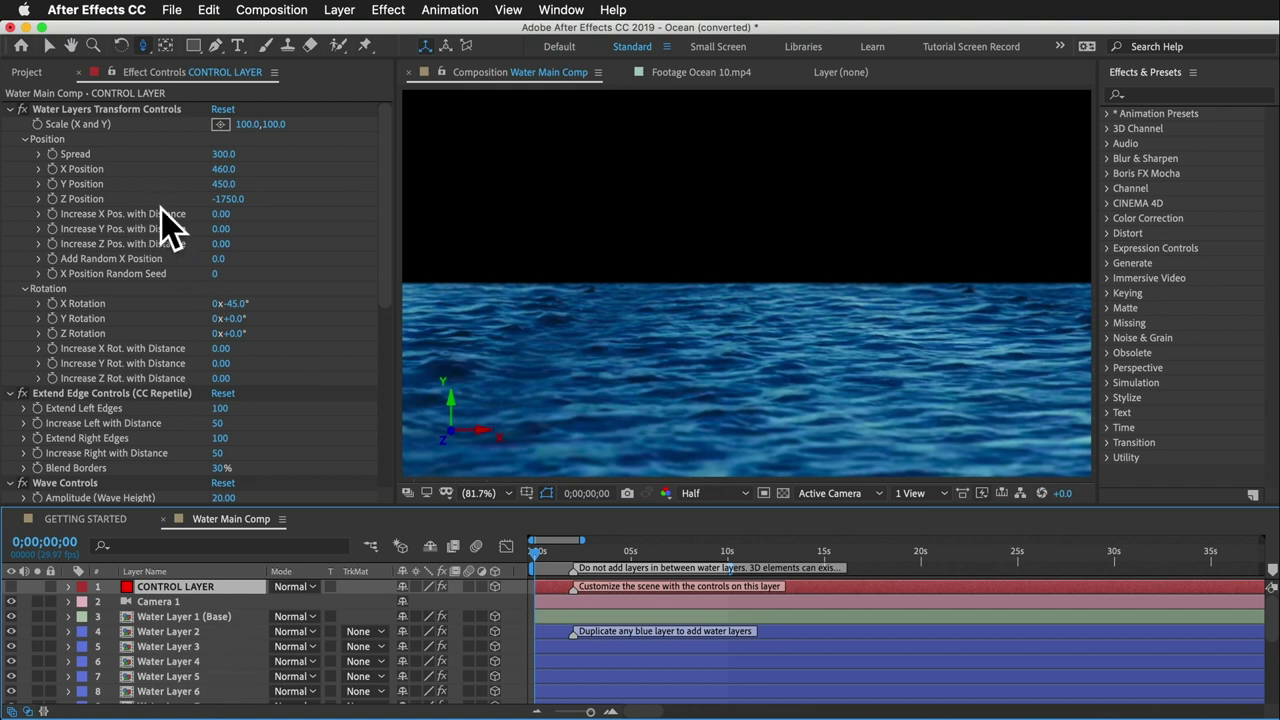
key(super+z)
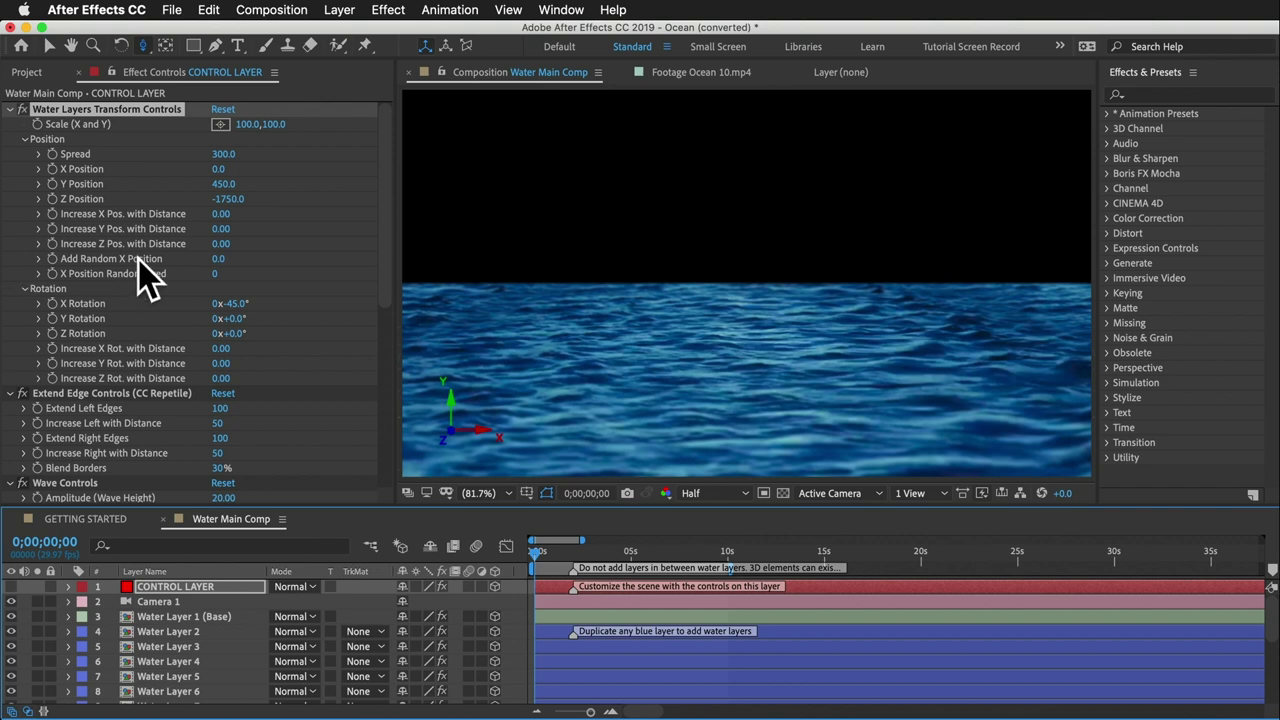
click(106, 268)
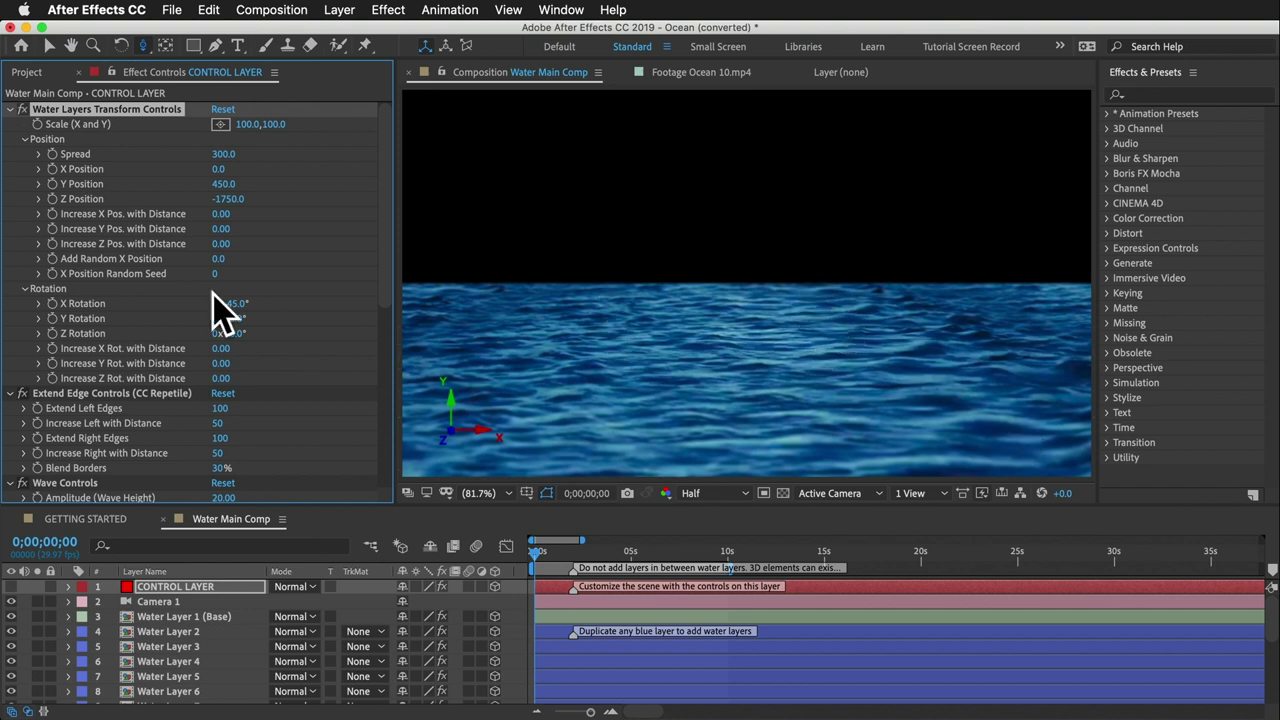
drag(227, 261, 375, 266)
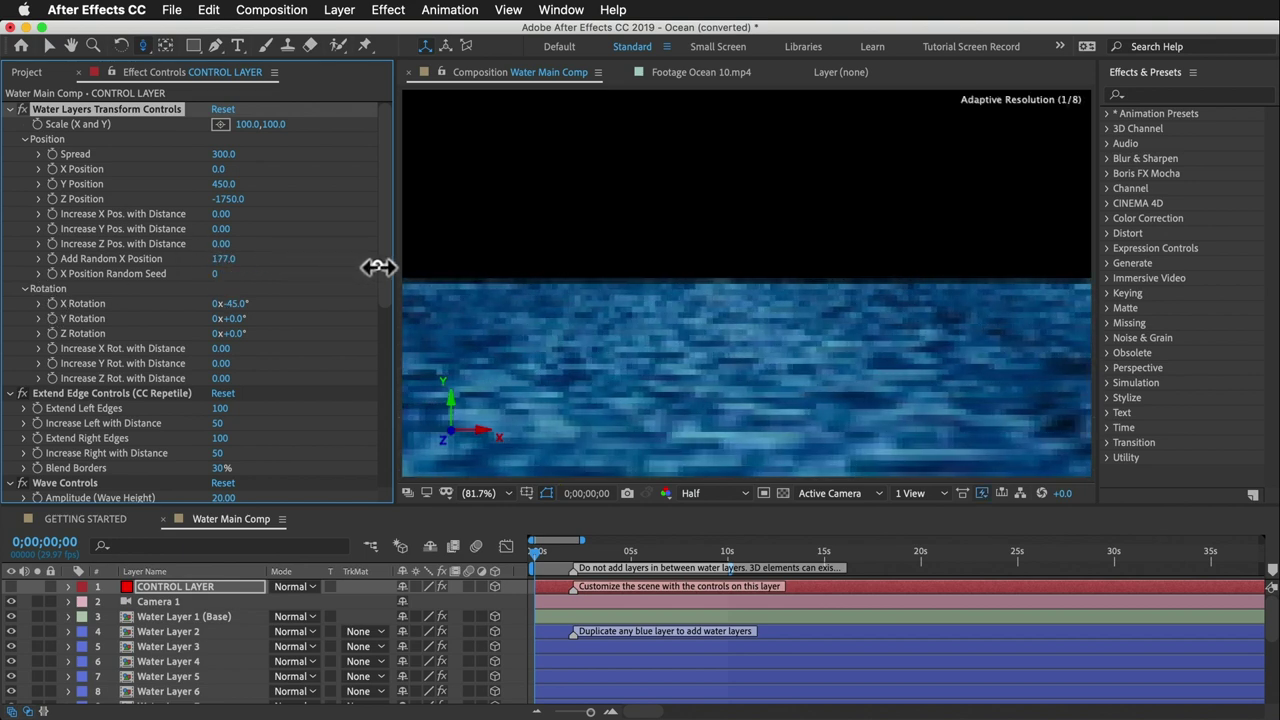
Set Add Random X Position to 1000, X Position Random Seed to 2, and Increase Y Rot. with Distance to 4.30.
click(231, 263)
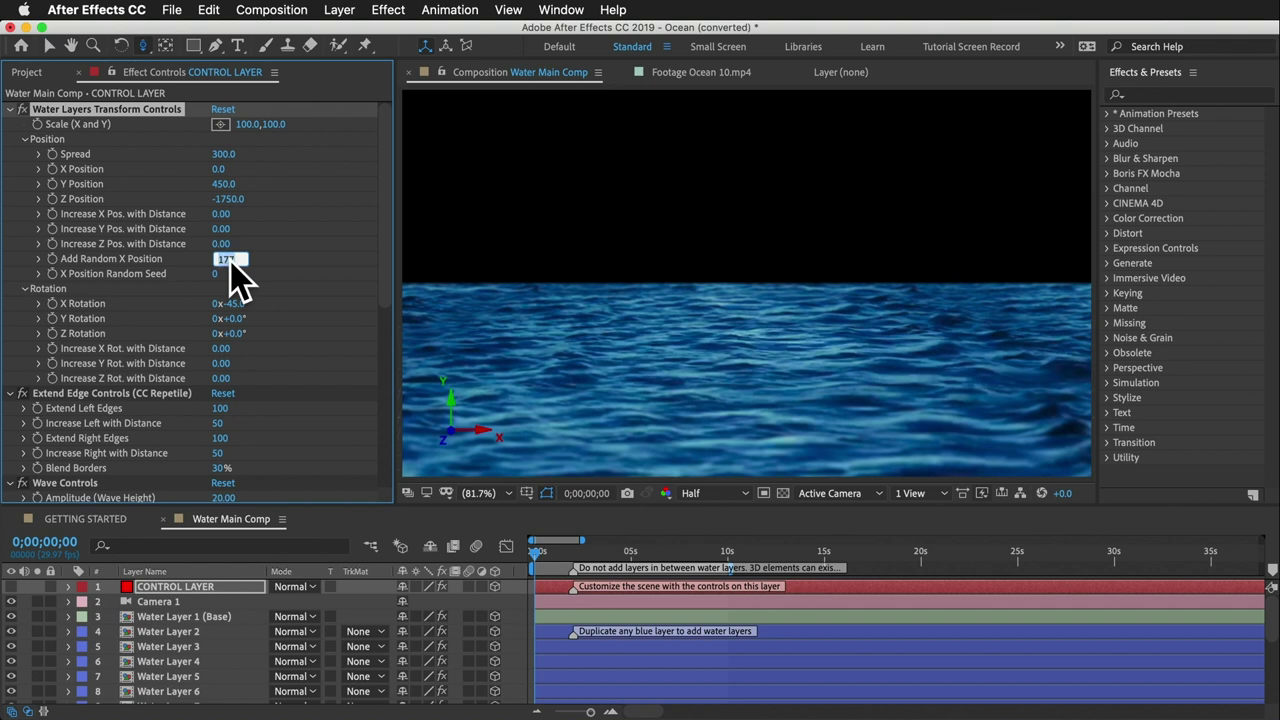
text(1000)
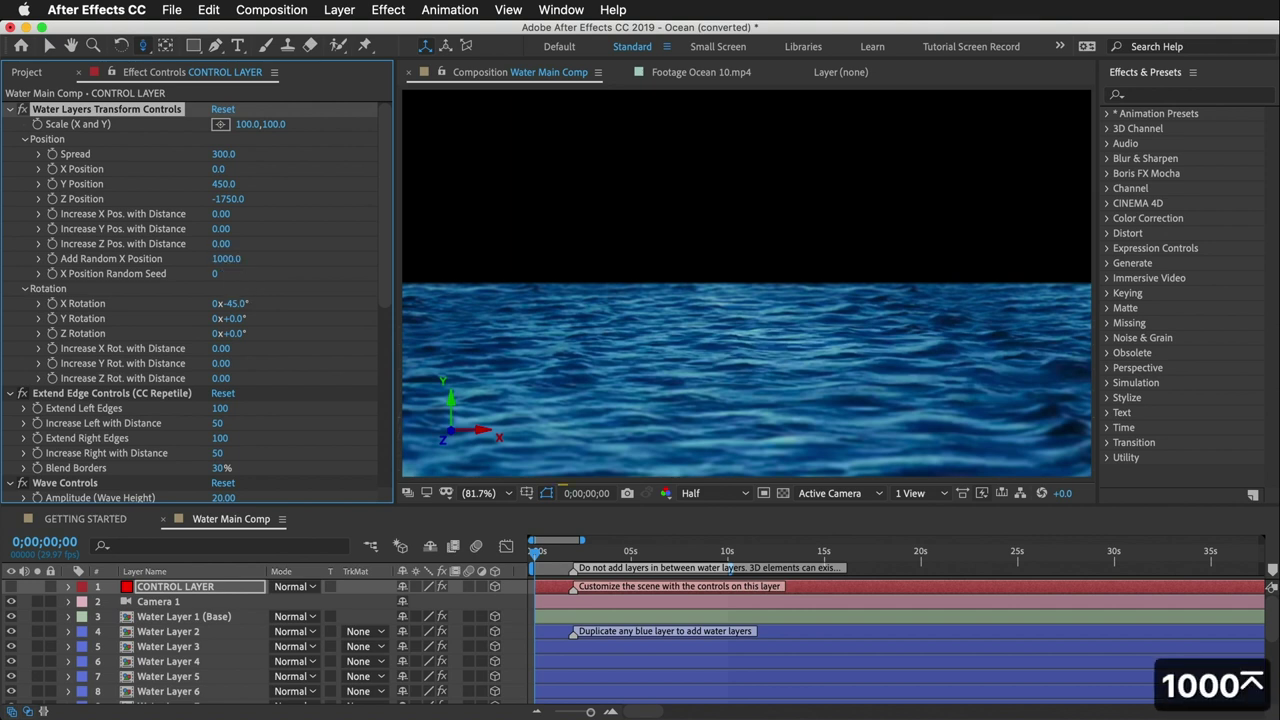
key(Return)
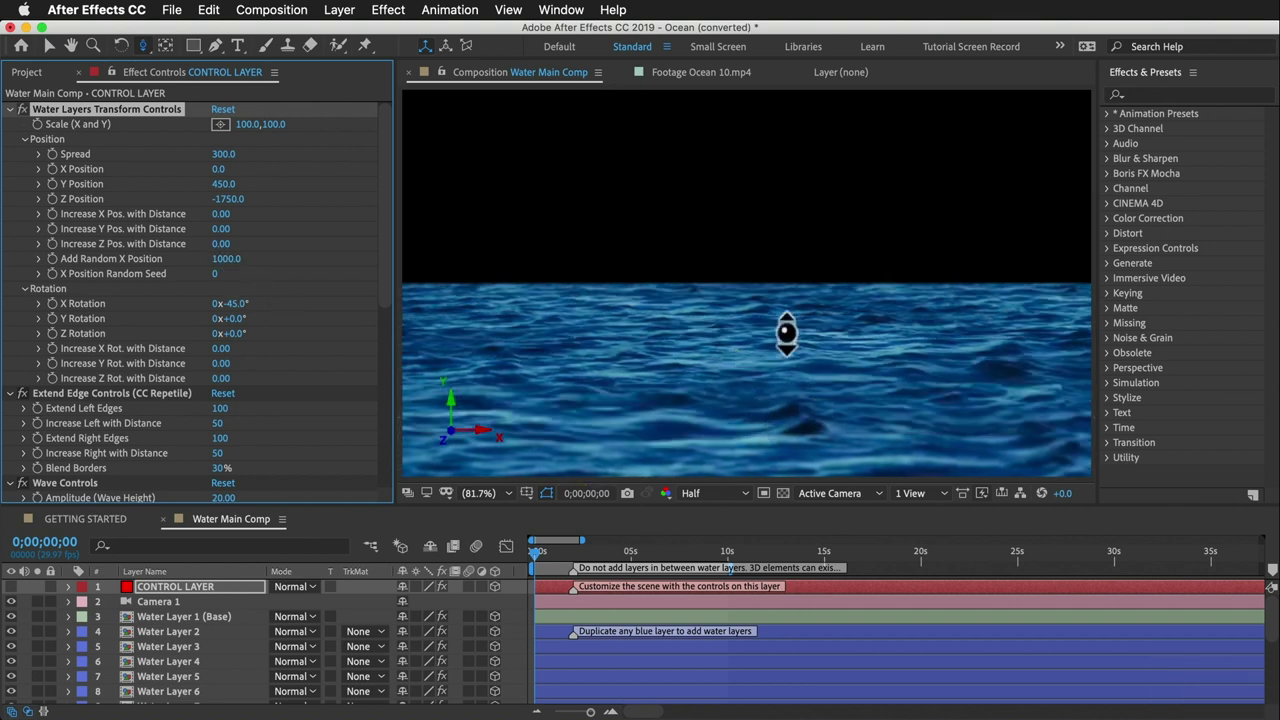
click(215, 273)
key(Up)
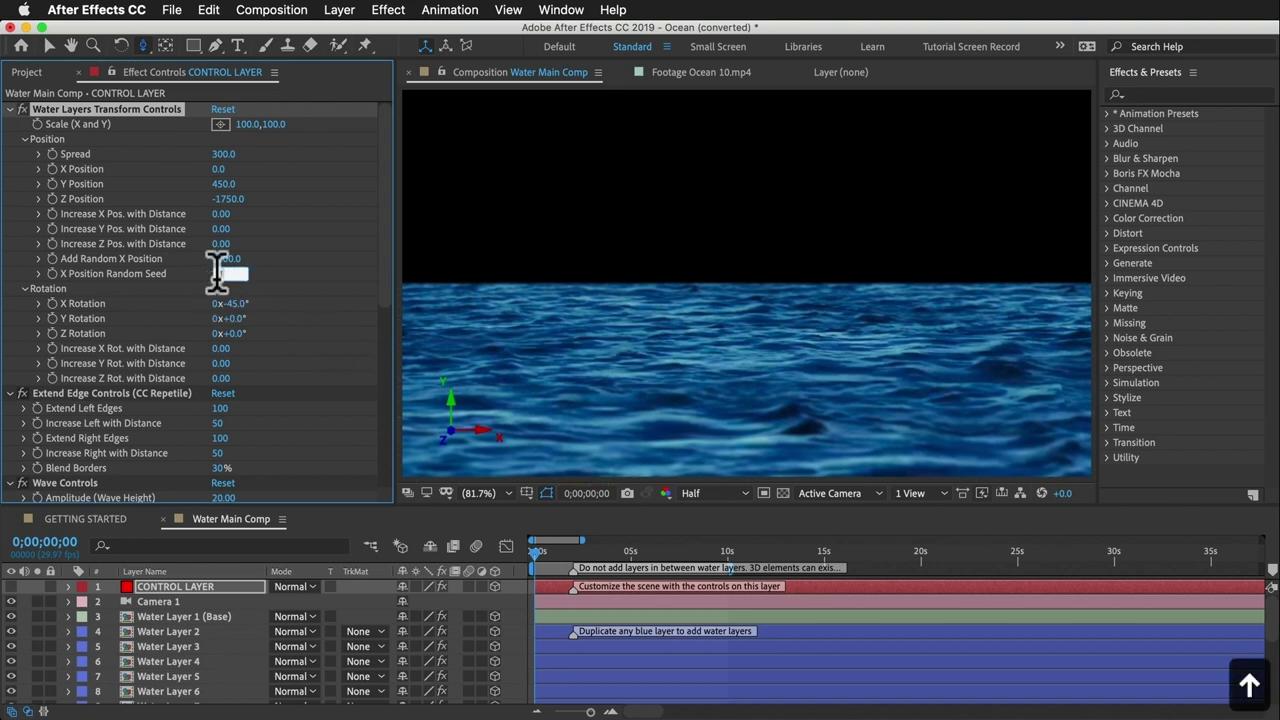
key(Up)
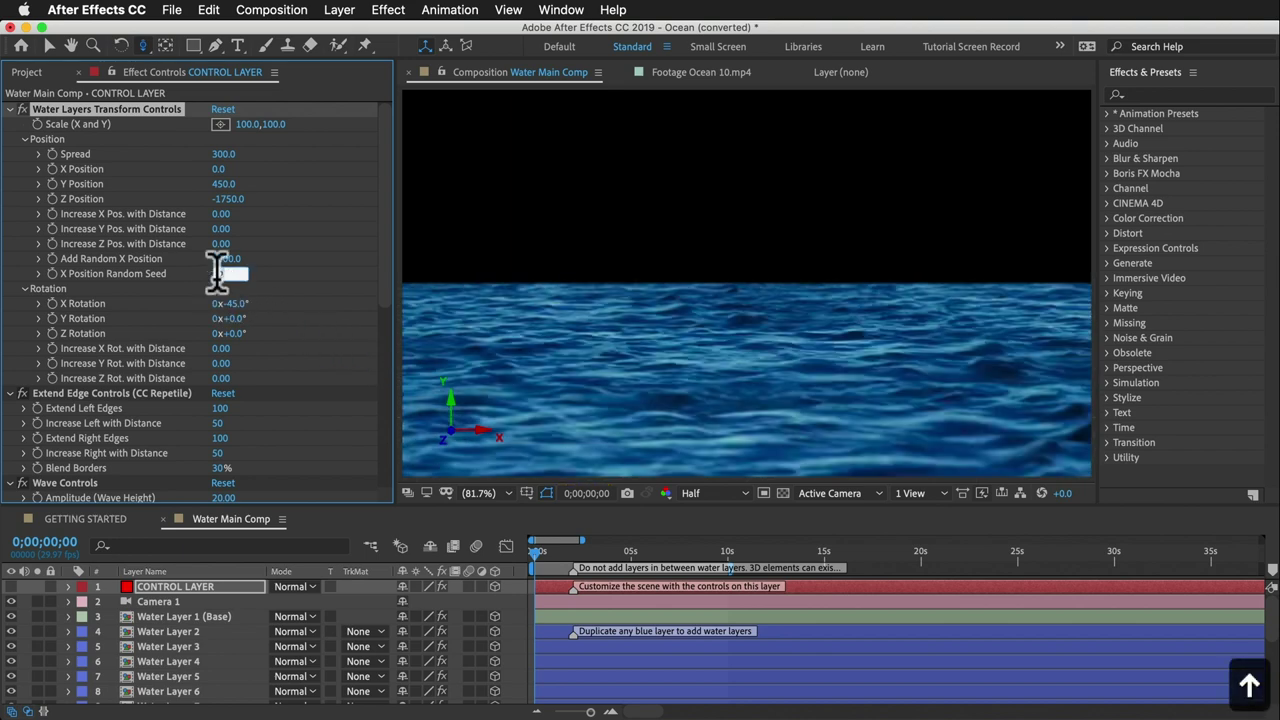
click(746, 387)
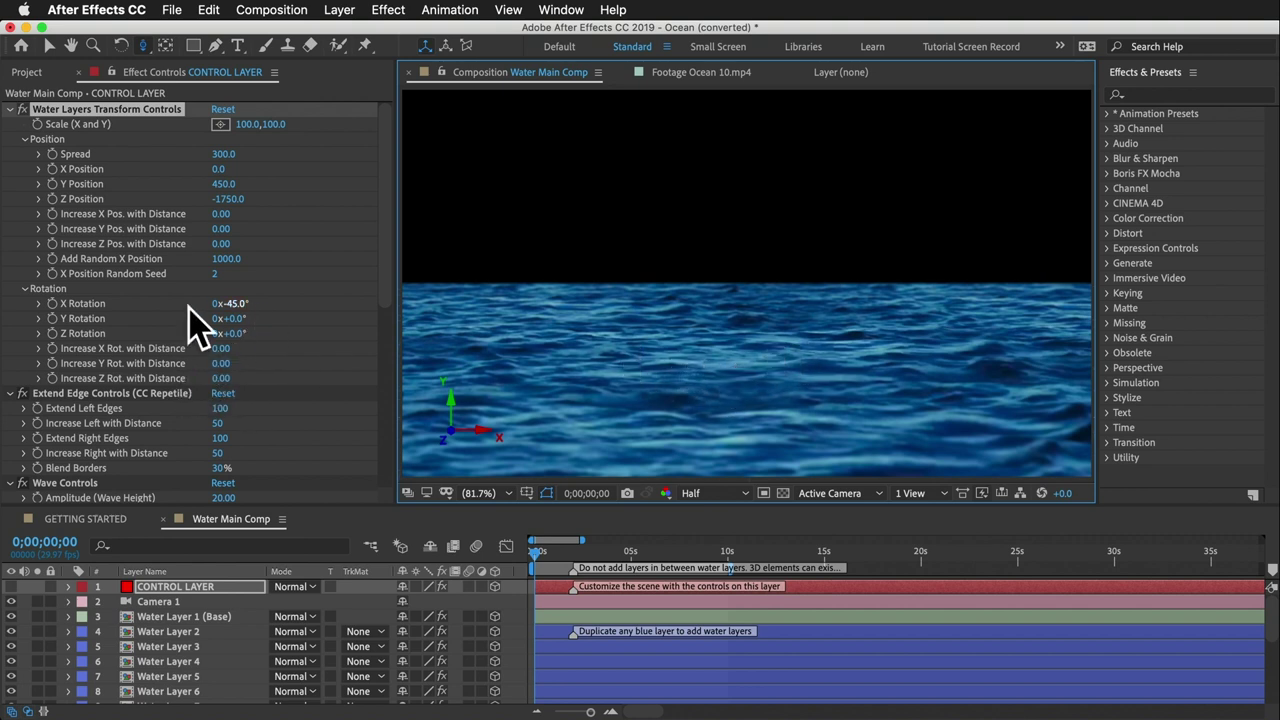
click(102, 305)
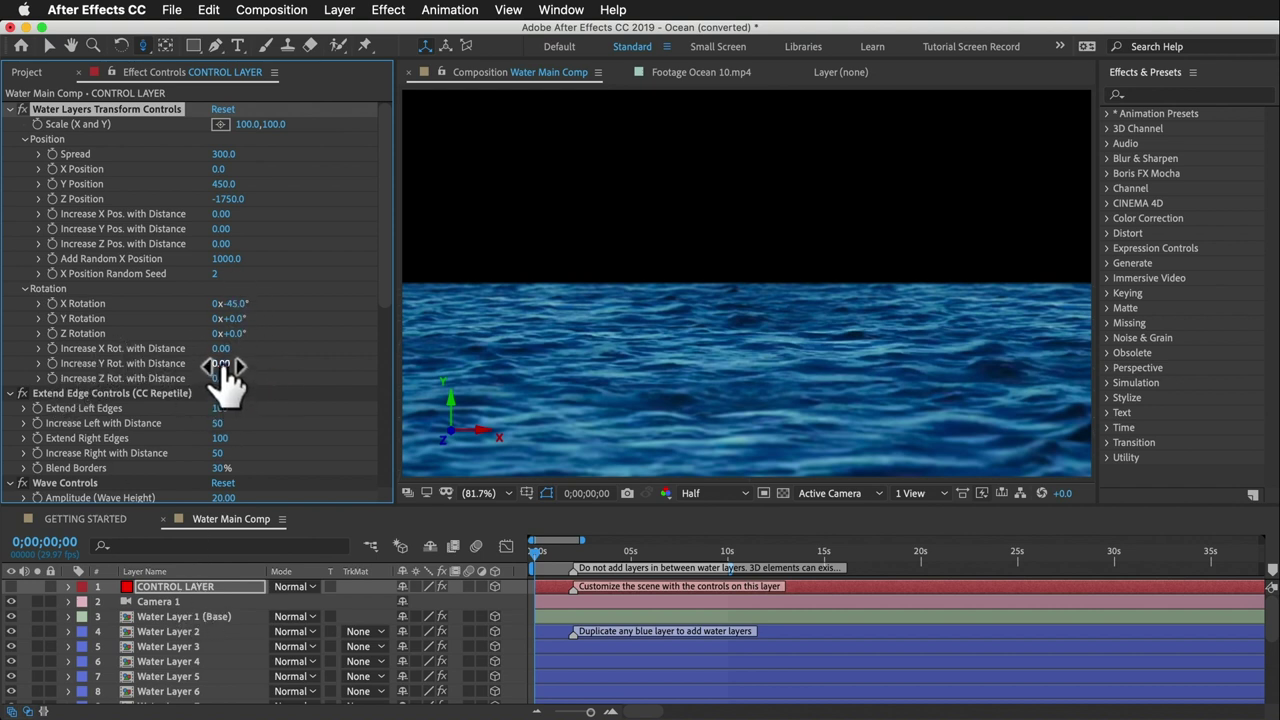
drag(222, 364, 262, 366)
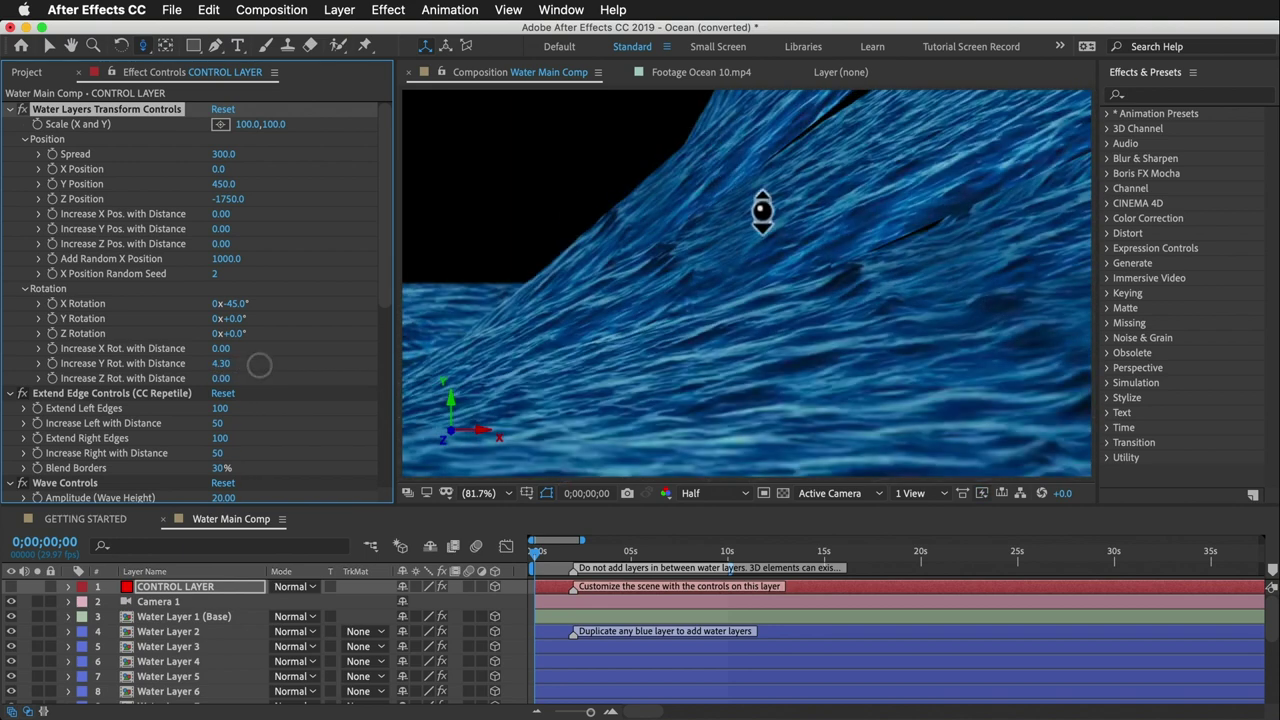
Reset Add Random X Position and Increase Y Rot. with Distance both to 0.
click(230, 259)
text(0)
key(Return)
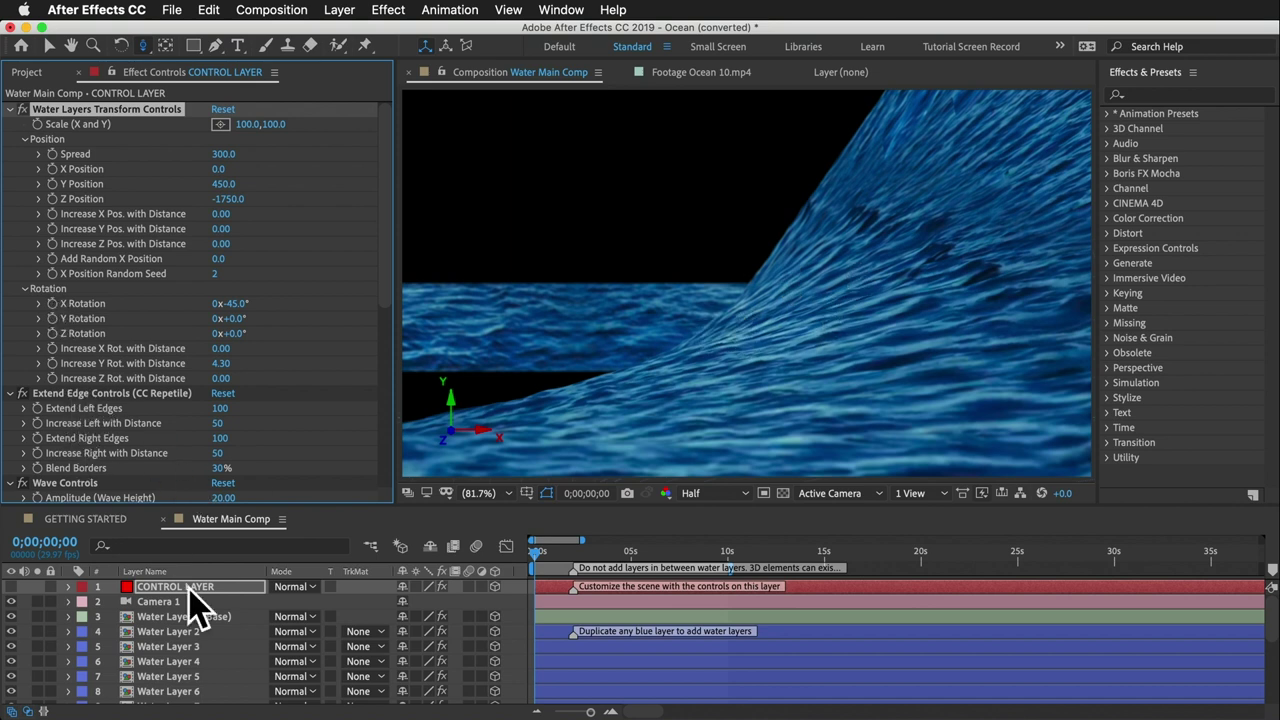
click(172, 648)
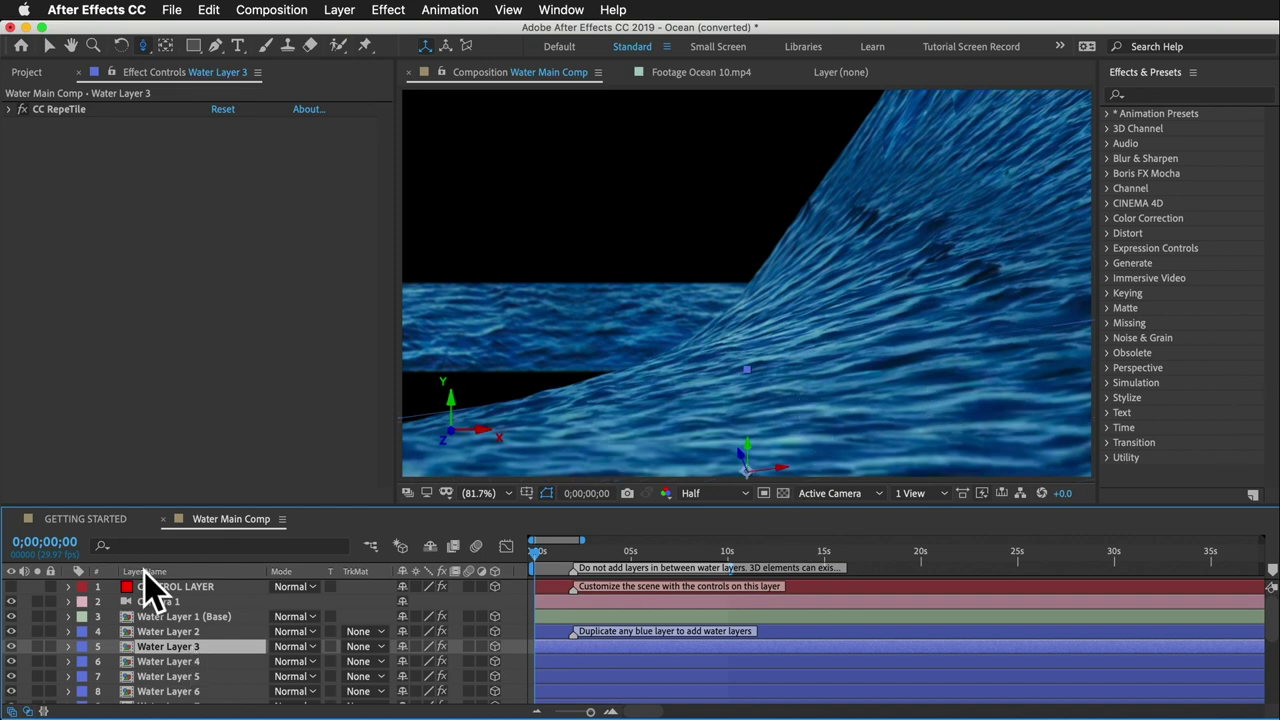
click(165, 588)
click(228, 363)
text(0)
key(Return)
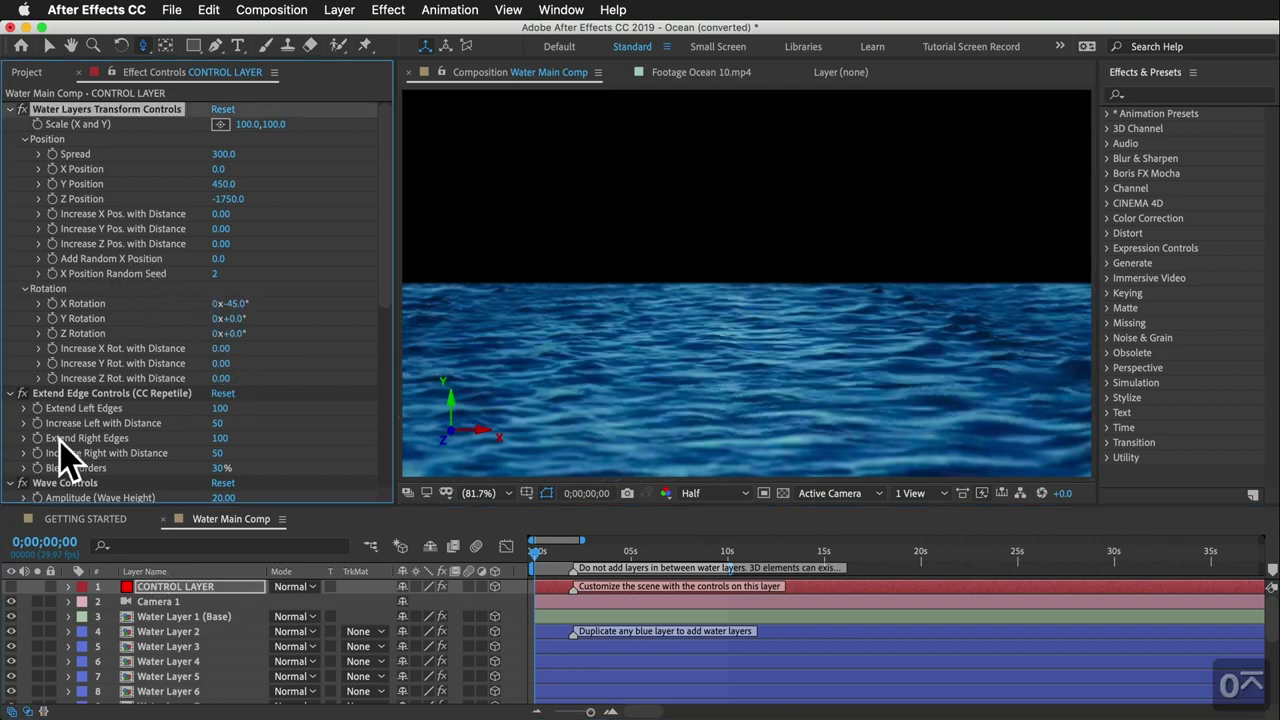
Orbit the camera around the water planes, hide Horizon Water and Background, and set Extend Left Edges to 660.
drag(766, 322, 768, 474)
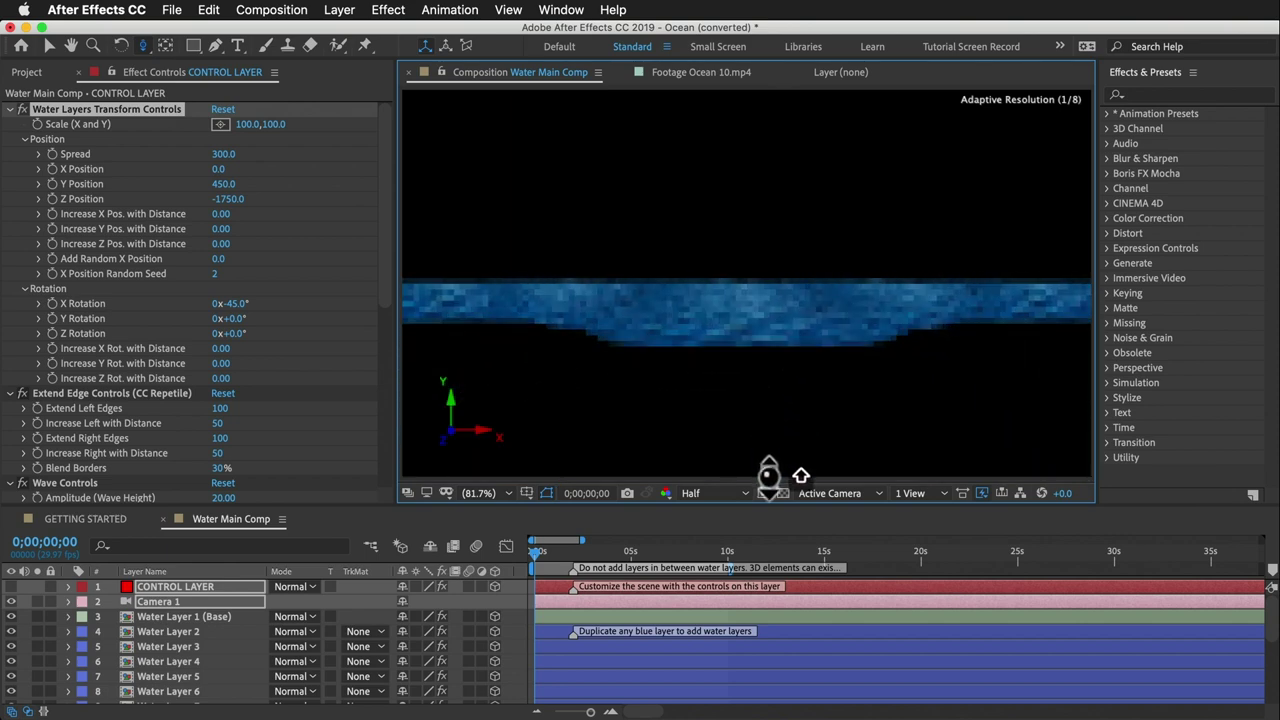
drag(755, 253, 726, 294)
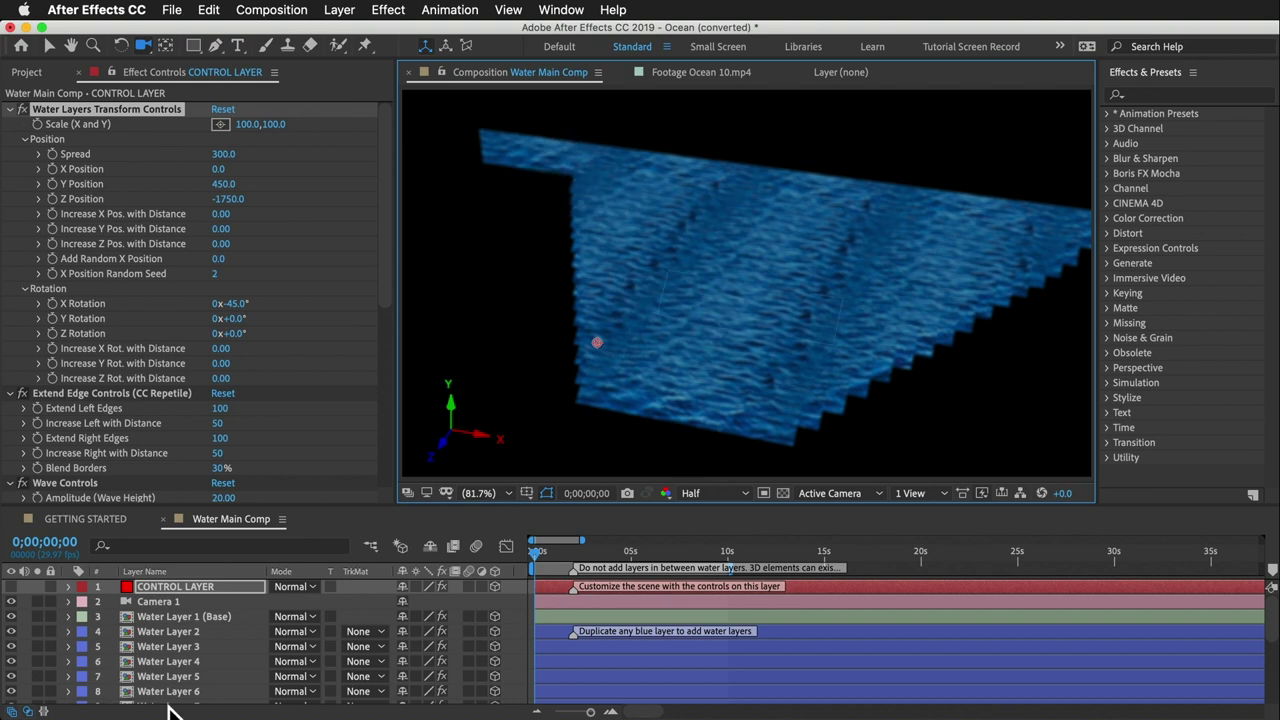
scroll(175, 680, down, 5)
drag(11, 680, 11, 695)
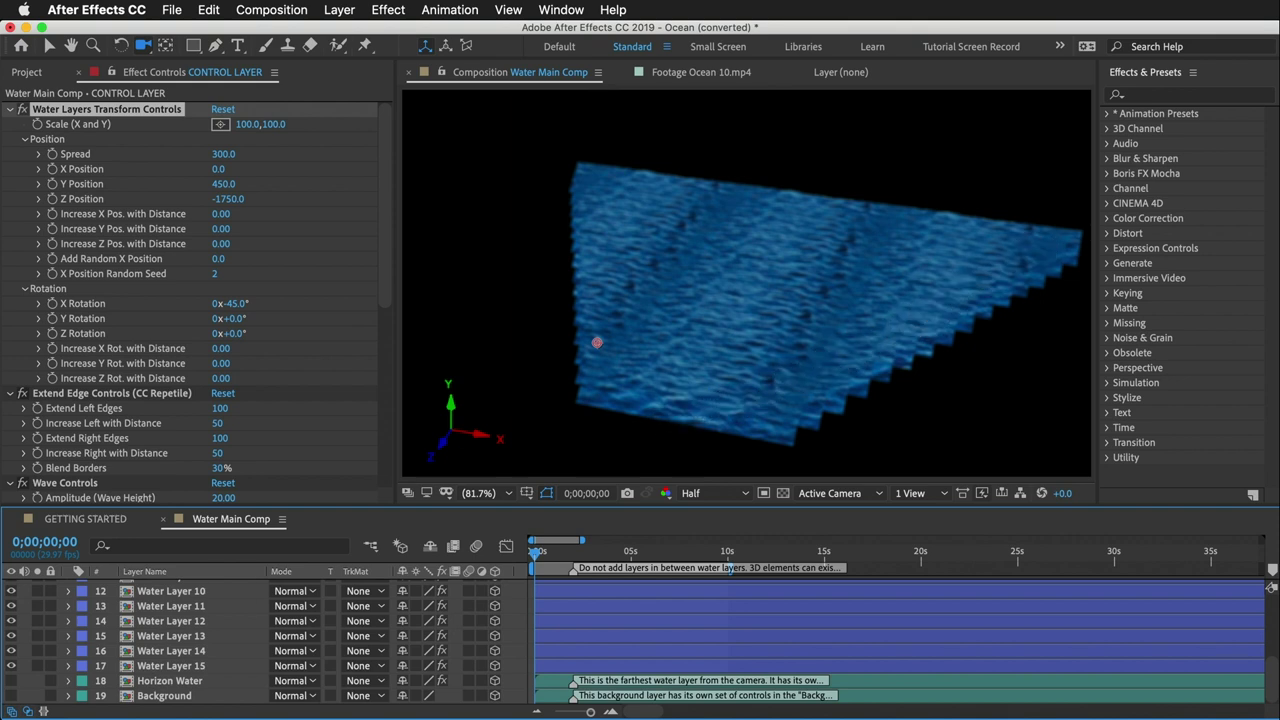
scroll(150, 440, down, 3)
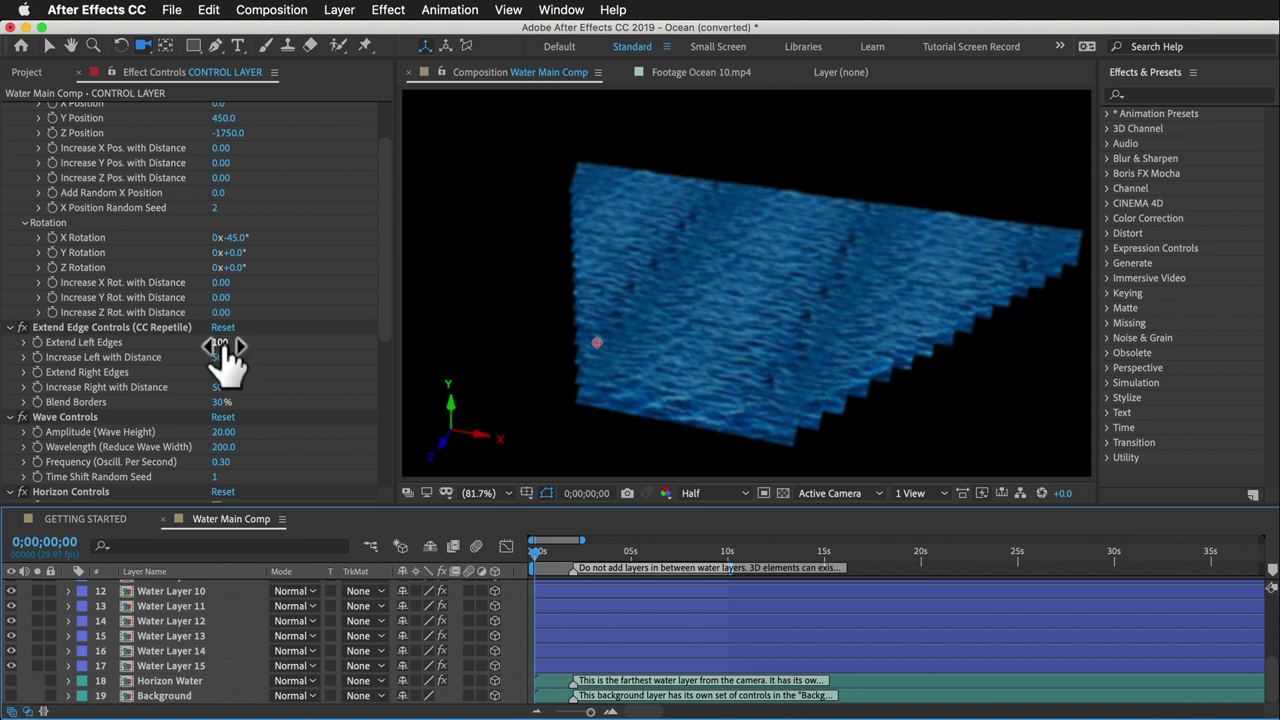
mouse_move(218, 342)
mouse_down()
mouse_move(312, 343)
mouse_move(271, 345)
mouse_up()
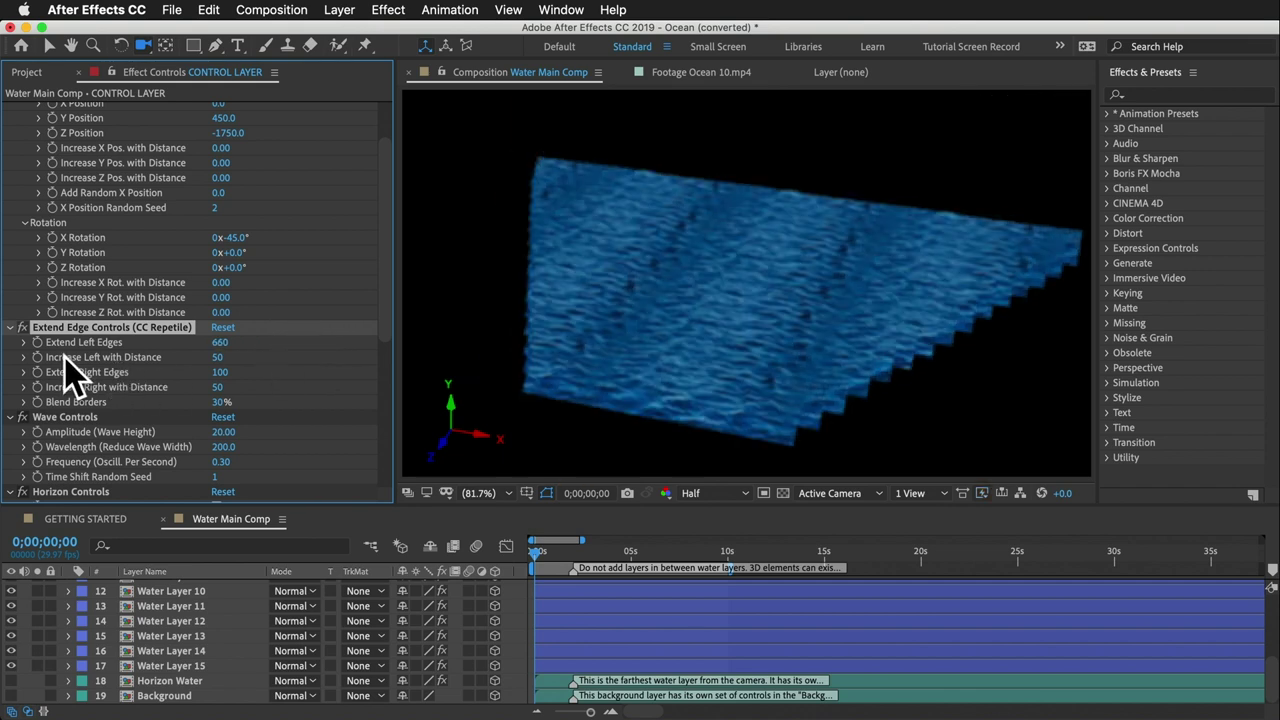
Stretch the water layers further left using Increase Left with Distance.
drag(222, 362, 226, 366)
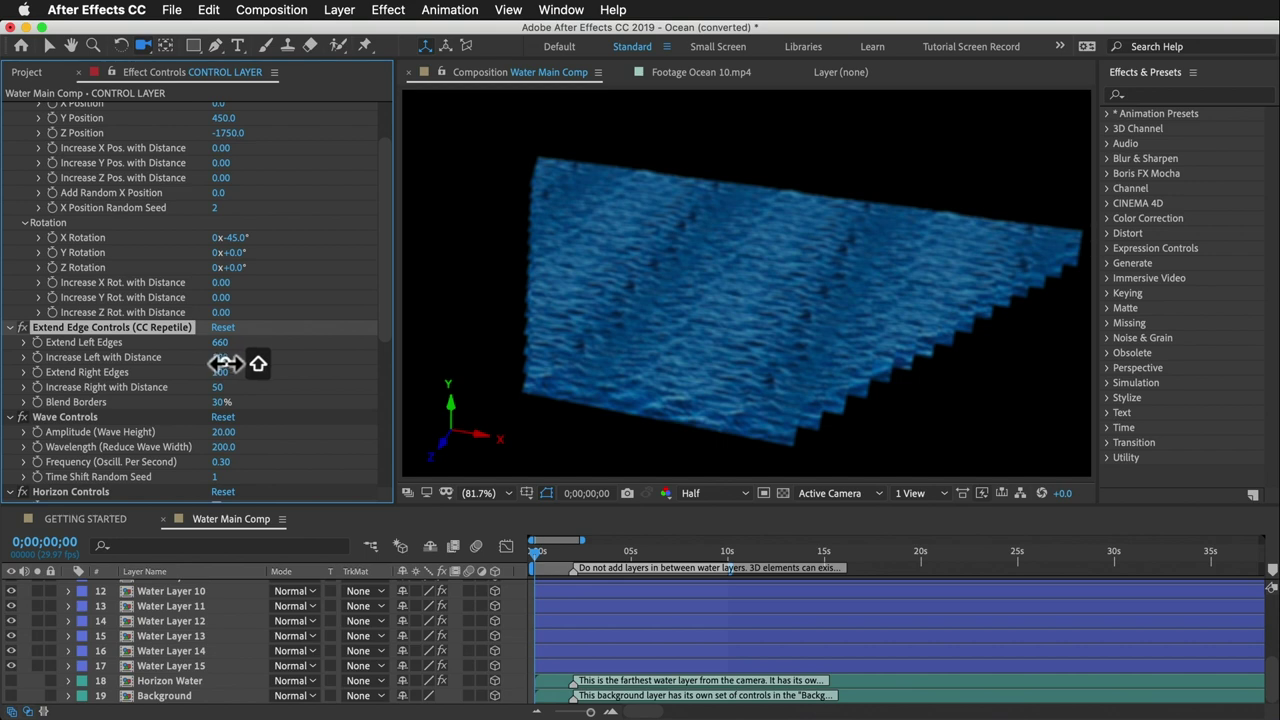
drag(226, 365, 228, 368)
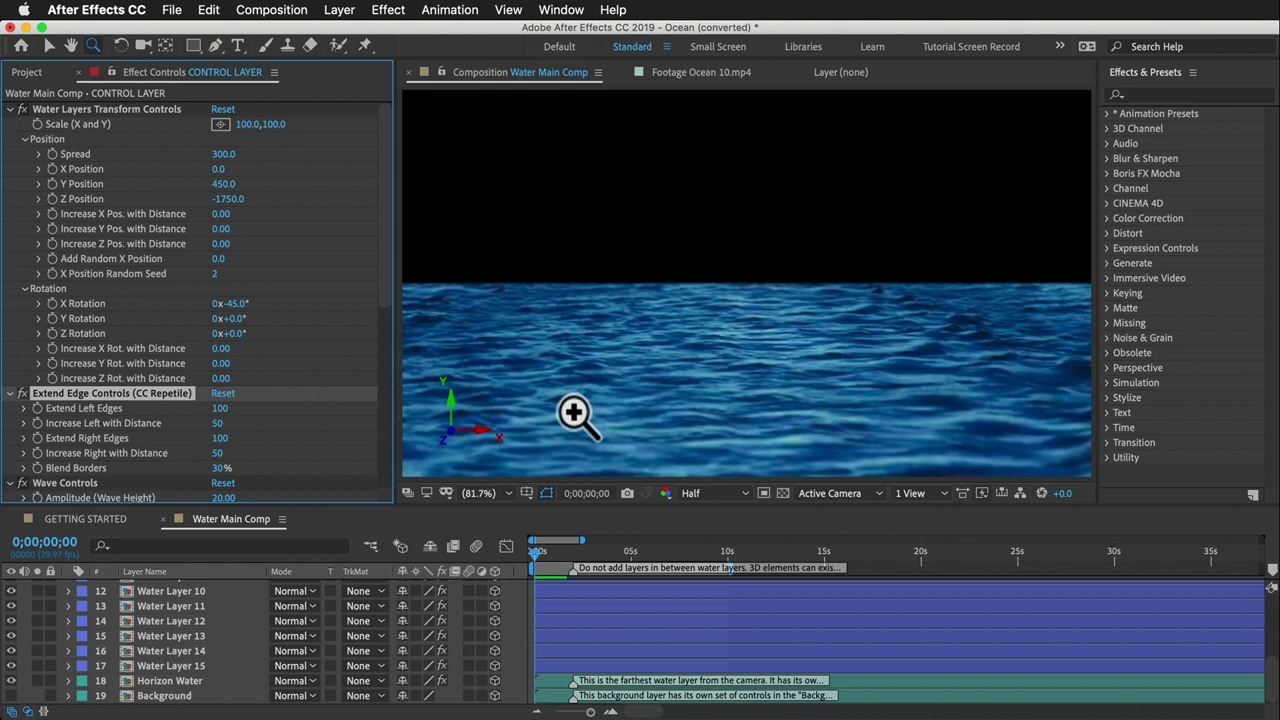
Check the Increase Left and Right with Distance values, then select the Wave Controls effect.
click(217, 425)
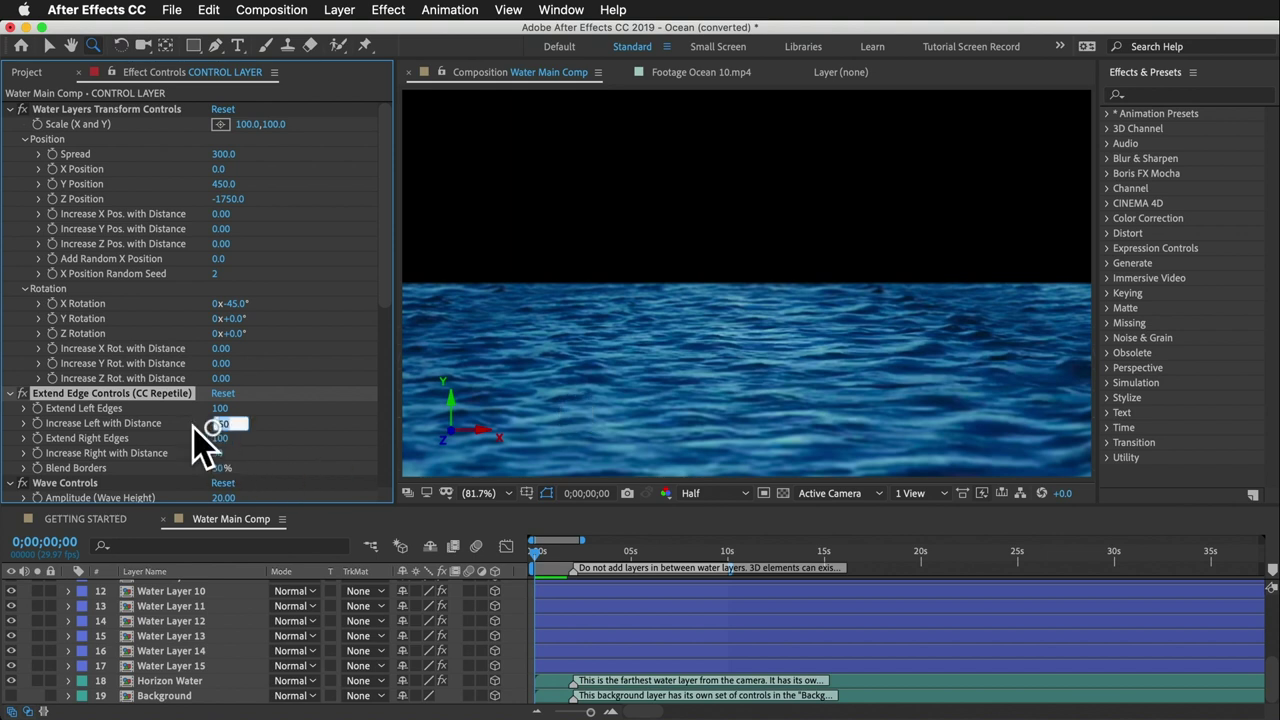
click(220, 453)
scroll(85, 430, down, 5)
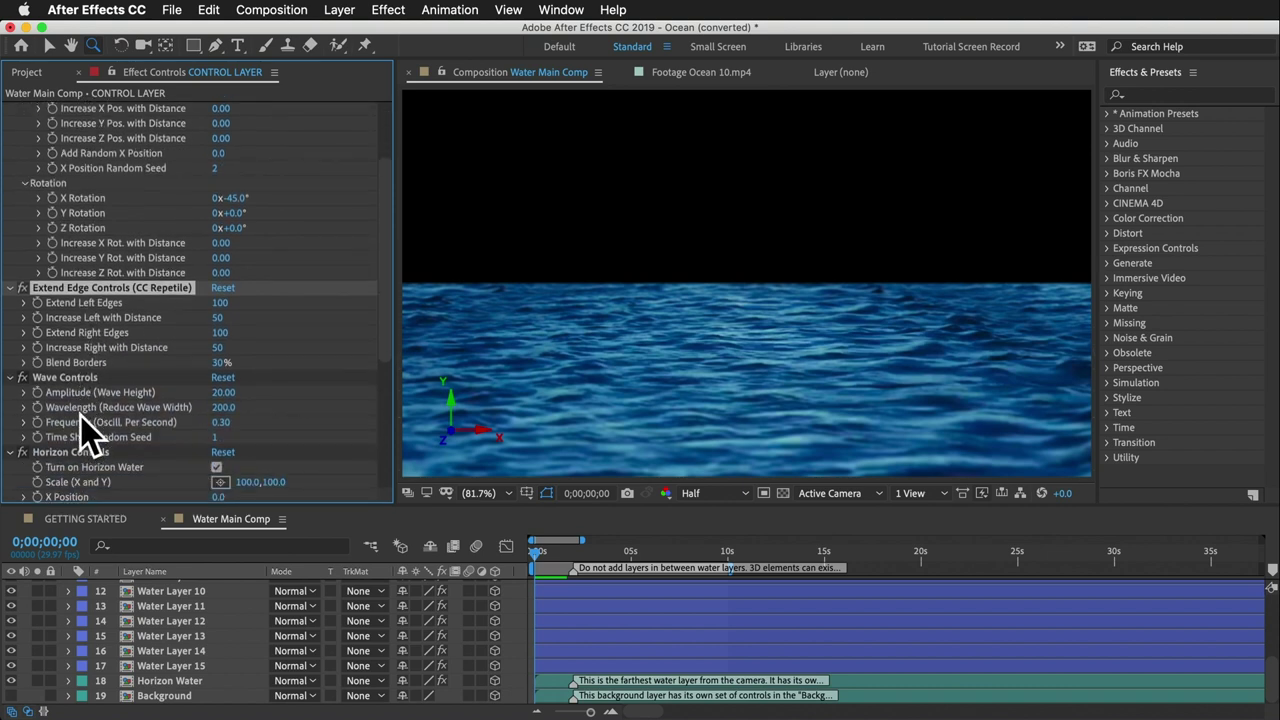
click(62, 366)
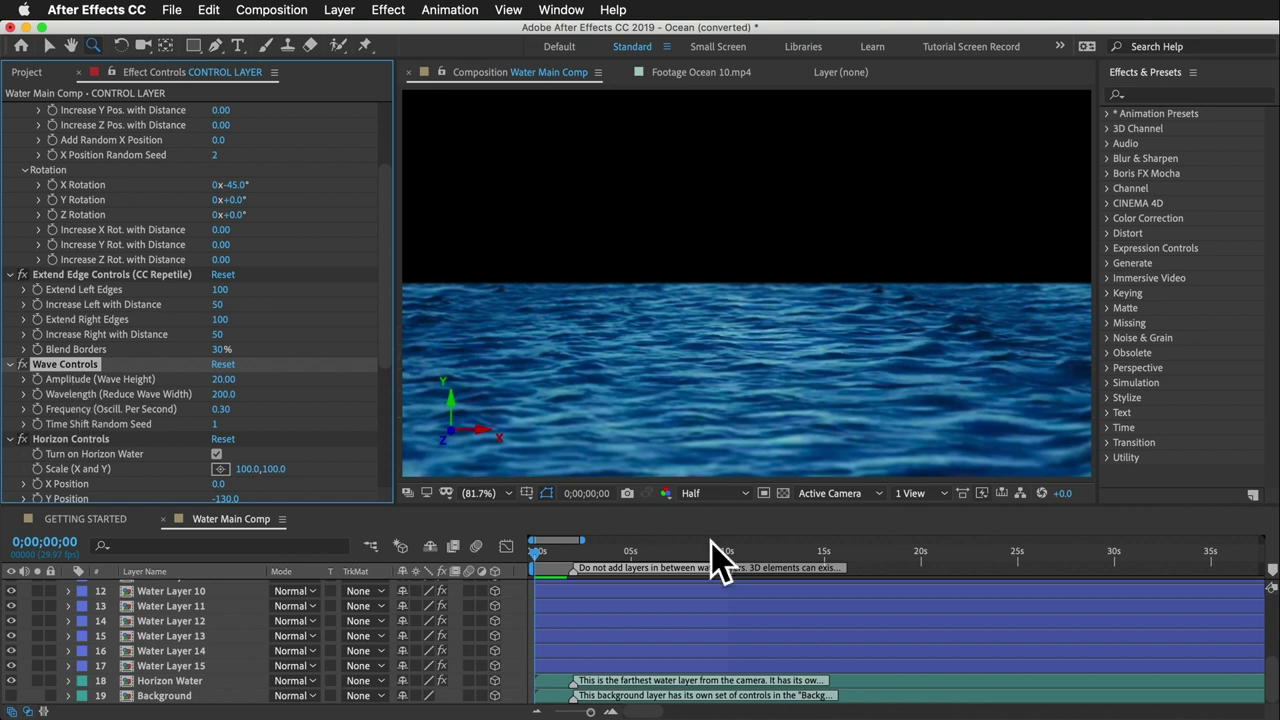
Switch the viewer to the Right 3D view and zoom out to 12.5%.
click(838, 494)
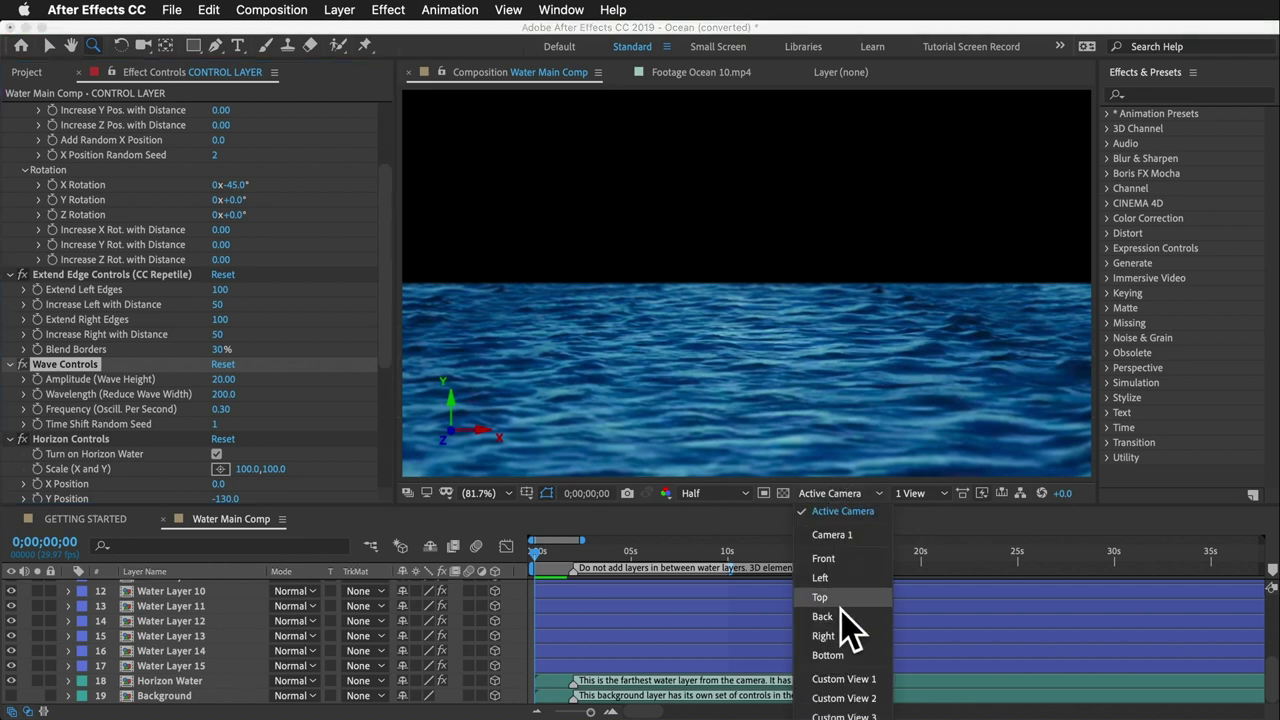
click(838, 636)
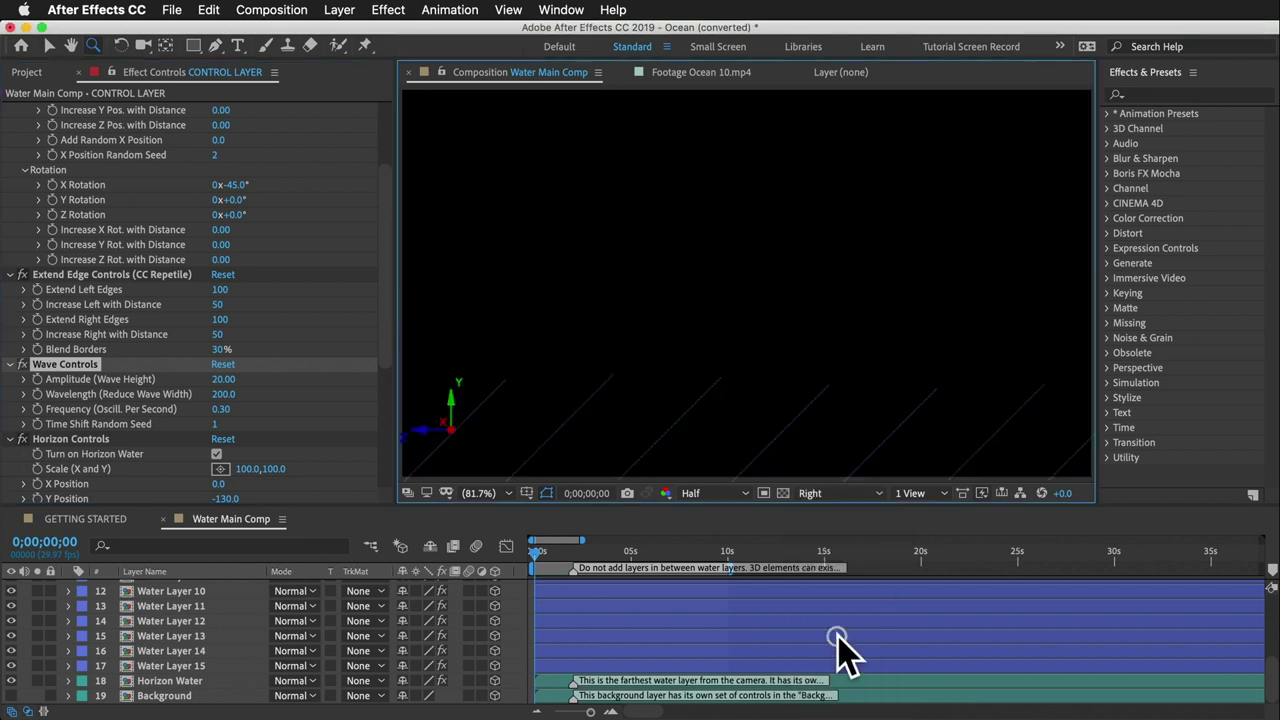
alt+click(800, 339)
alt+click(800, 339)
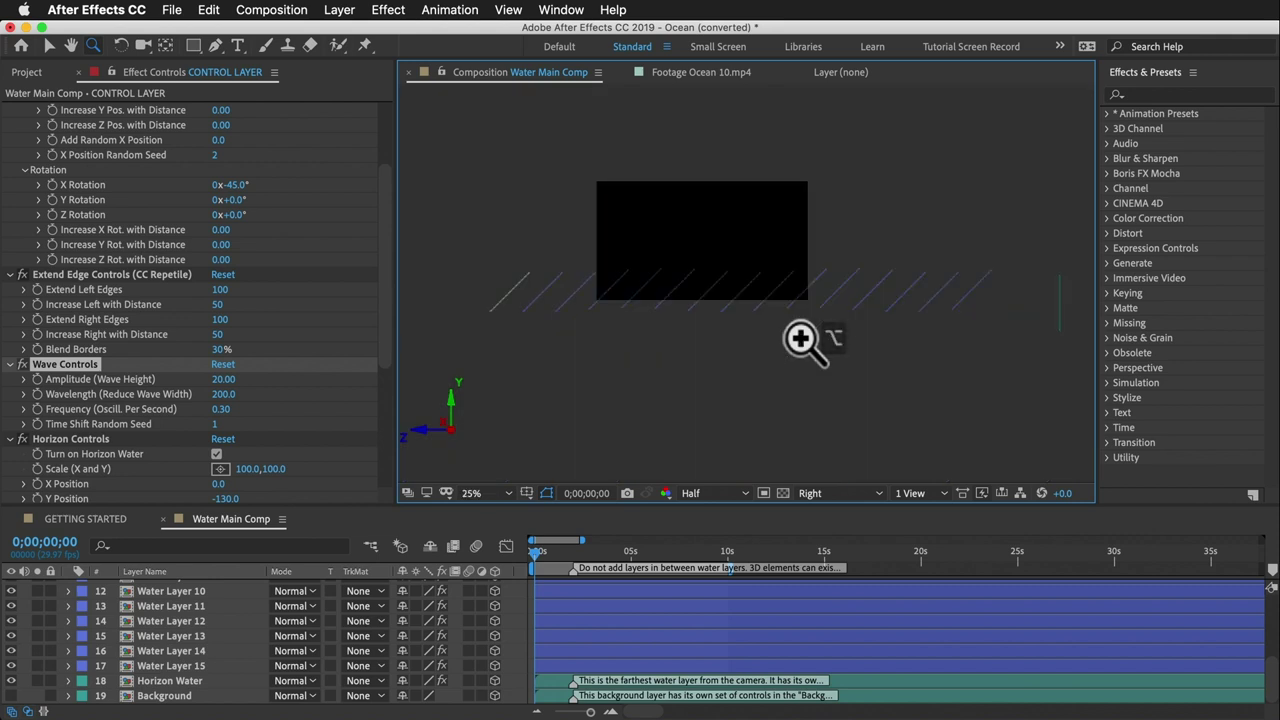
alt+click(705, 250)
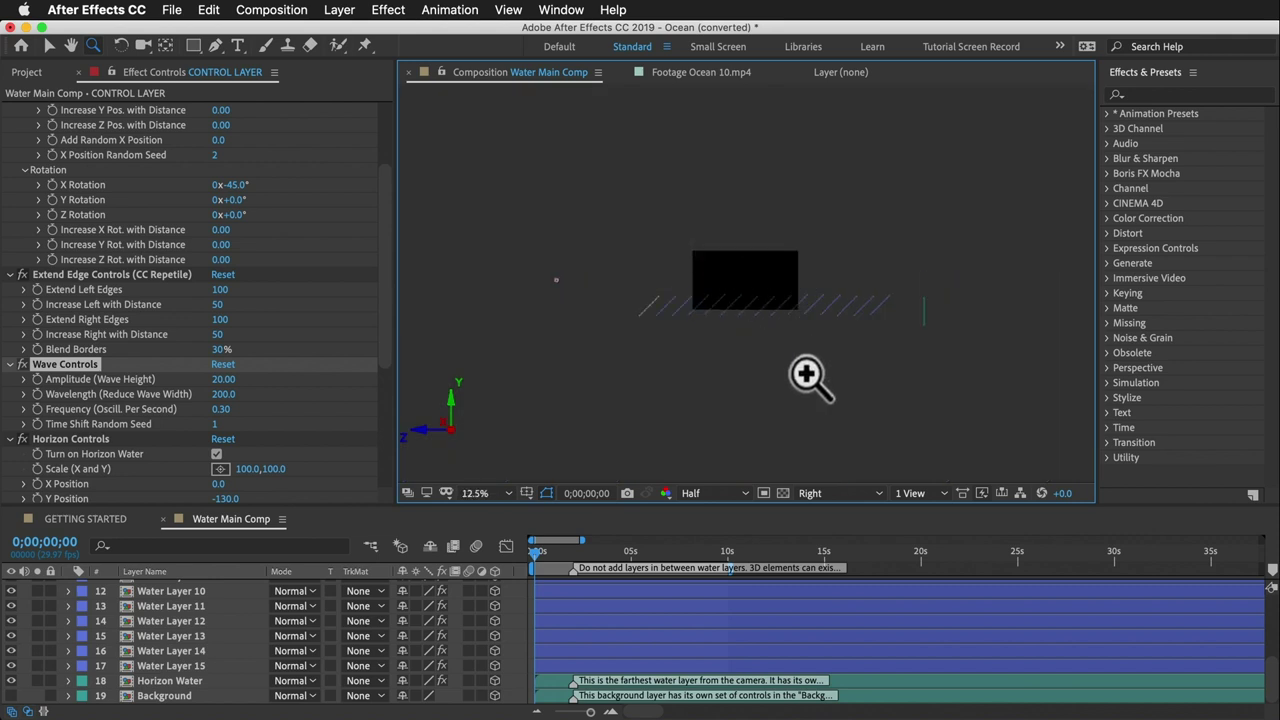
Duplicate the water layers through Water Layer 15, then deselect them.
key(v)
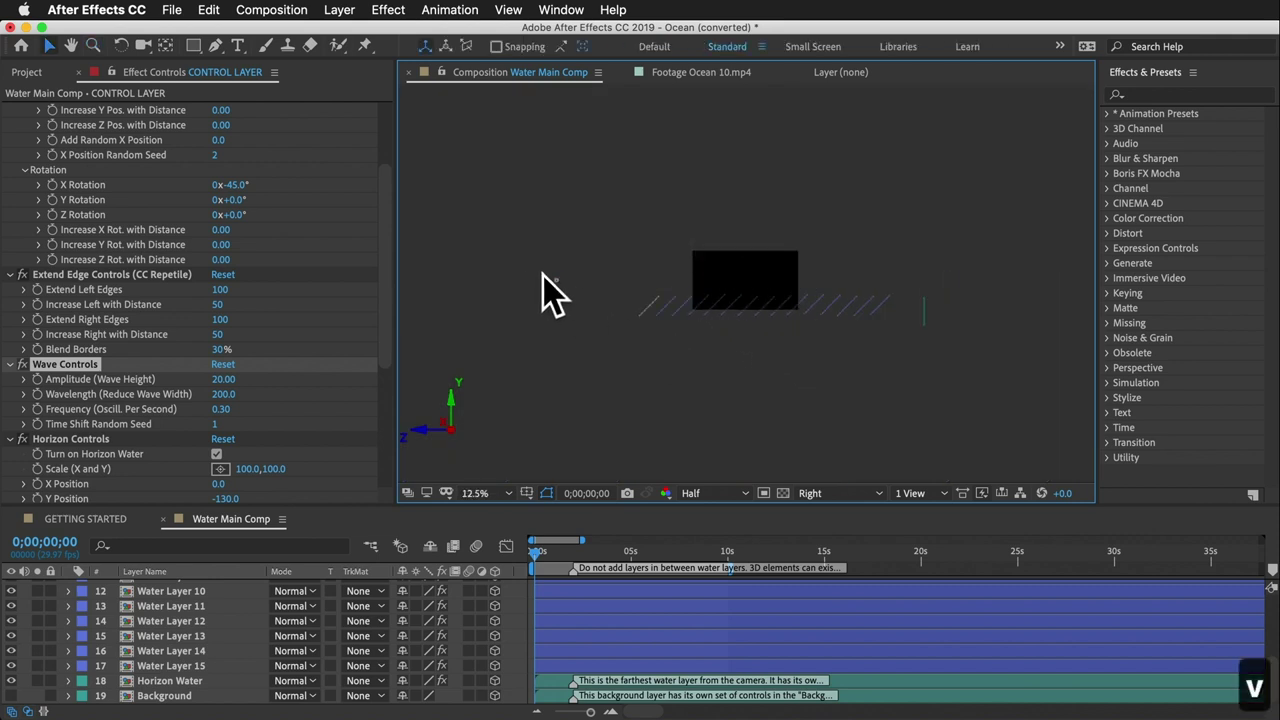
click(557, 282)
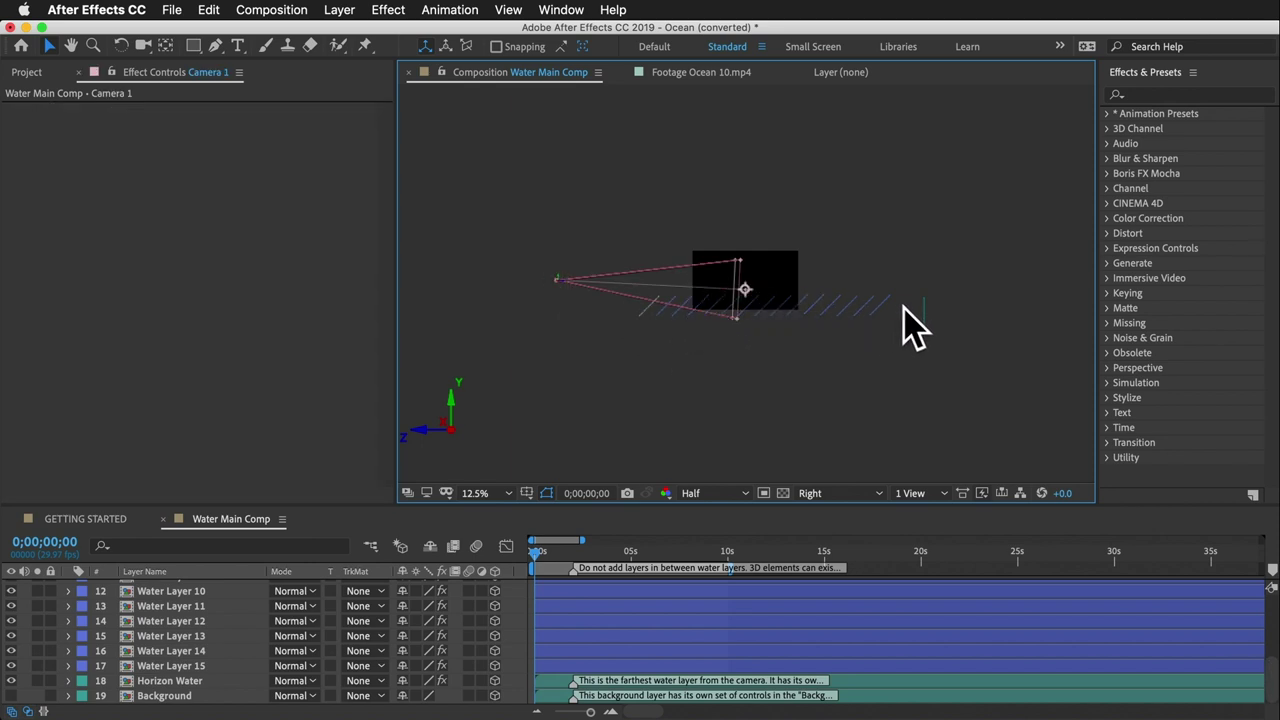
scroll(170, 650, up, 5)
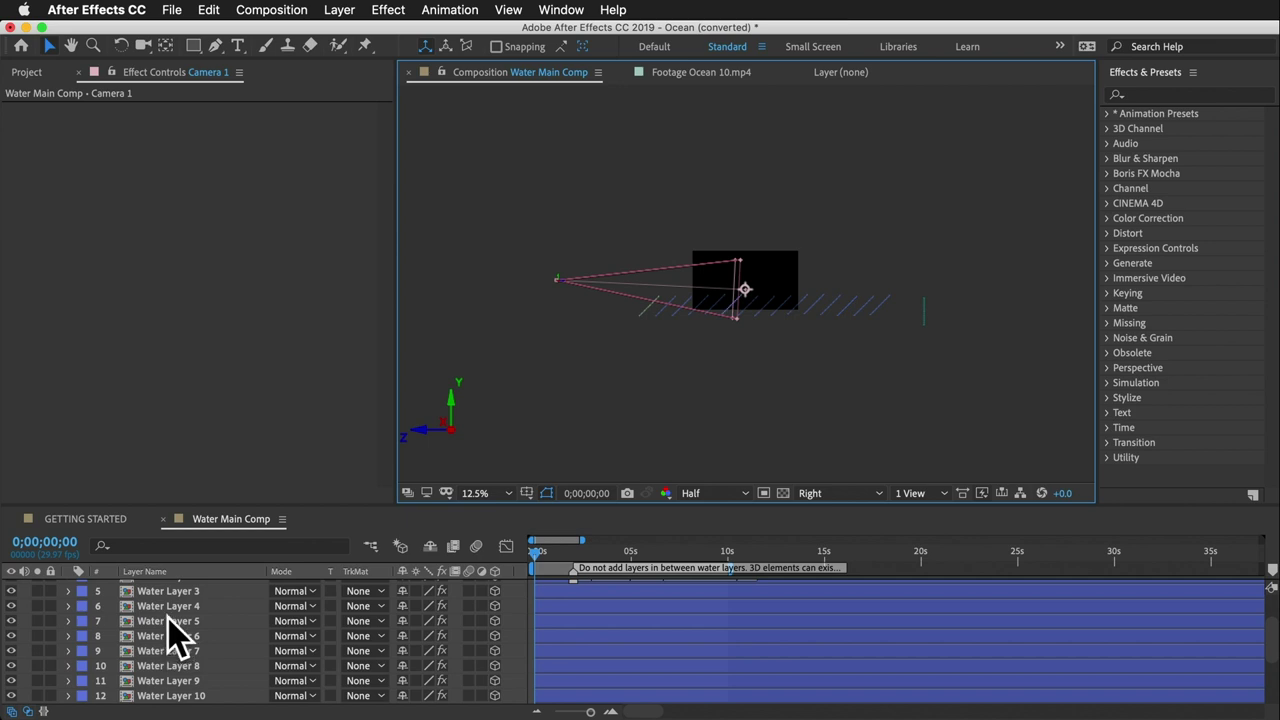
click(172, 608)
scroll(185, 630, down, 1)
scroll(183, 640, down, 3)
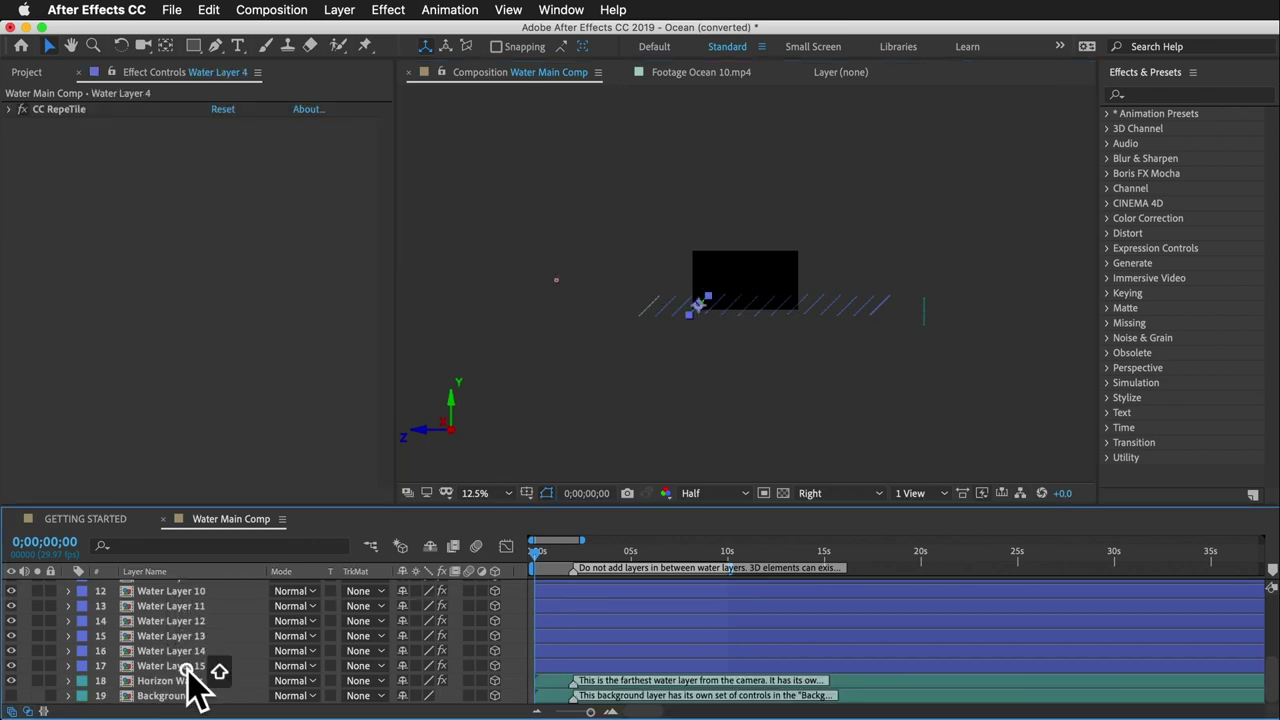
shift+click(188, 666)
key(super+d)
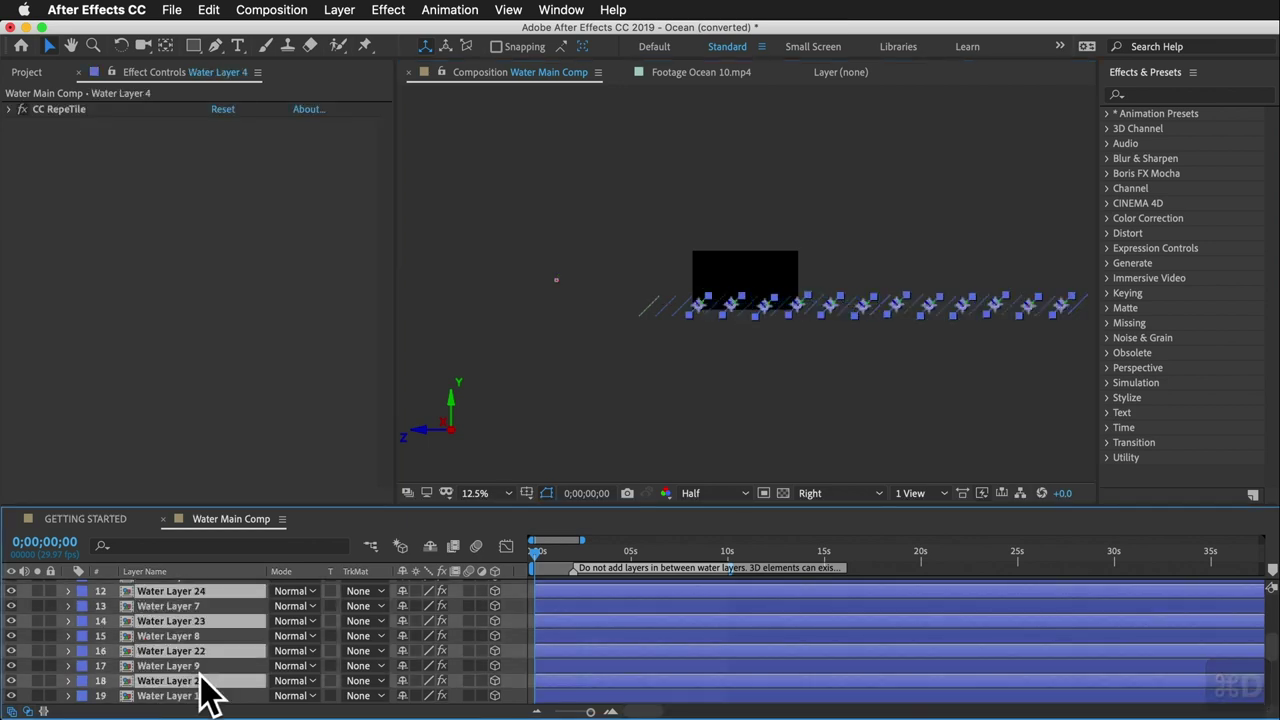
scroll(214, 686, down, 6)
click(780, 347)
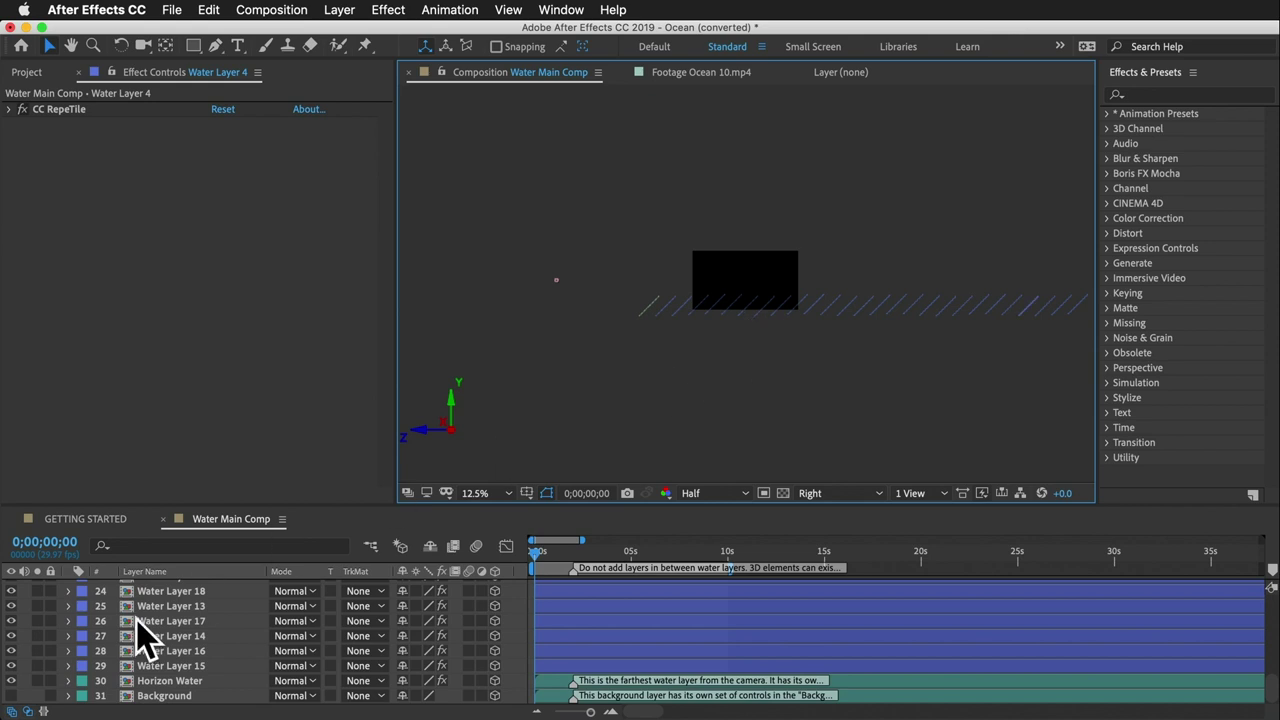
Select CONTROL LAYER and its Wave Controls effect in Effect Controls.
scroll(172, 614, up, 12)
click(190, 587)
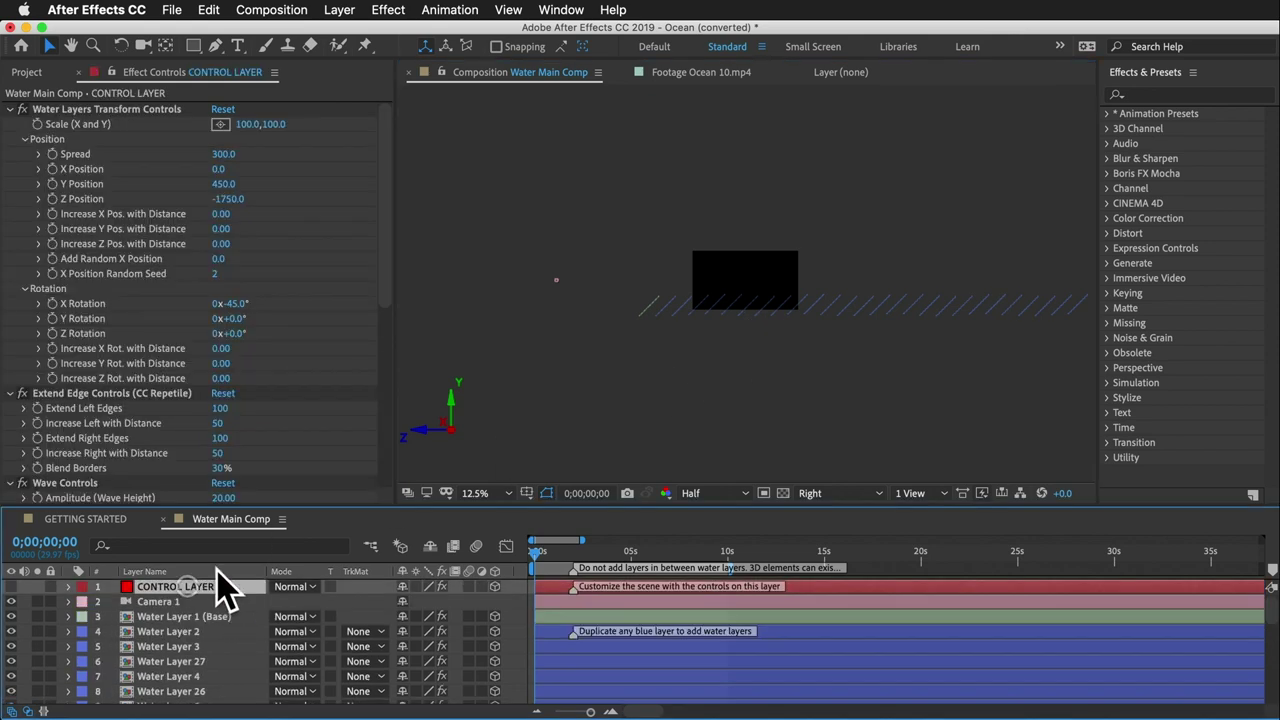
scroll(153, 402, down, 5)
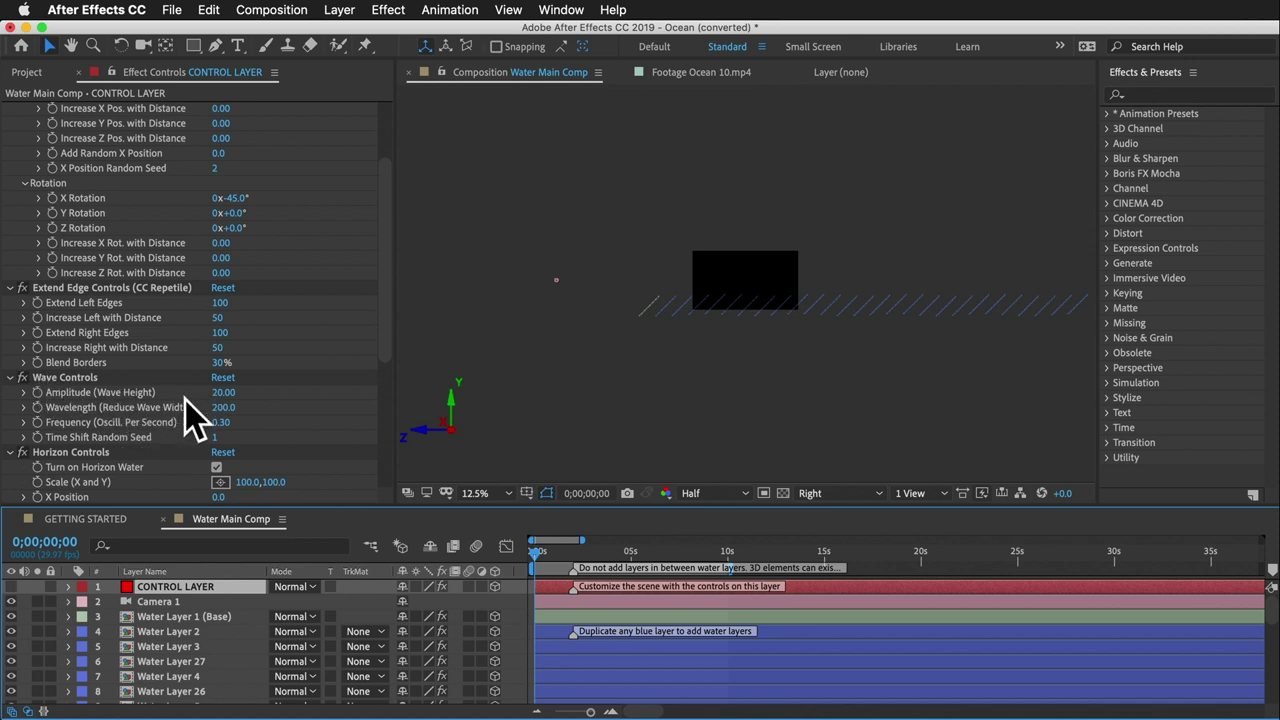
click(227, 399)
Raise wave Amplitude to 68 and Wavelength to 280, checking waves at a later frame.
drag(236, 399, 251, 401)
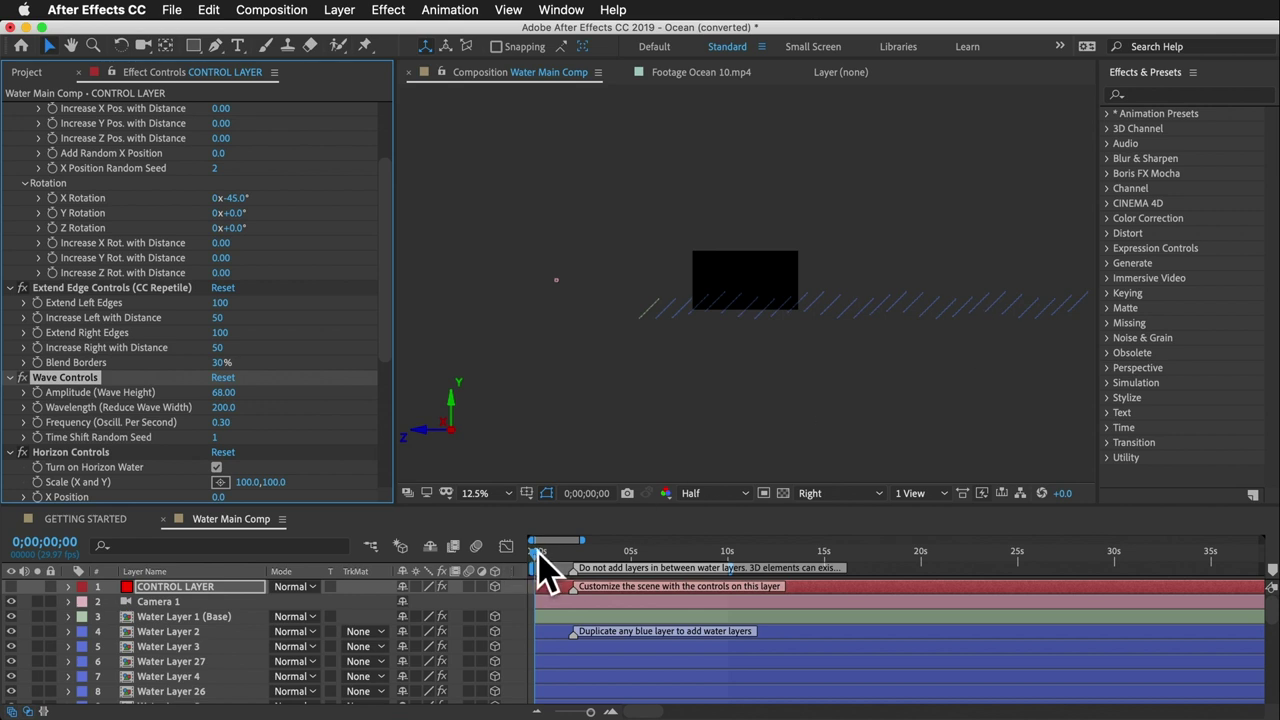
drag(536, 553, 697, 557)
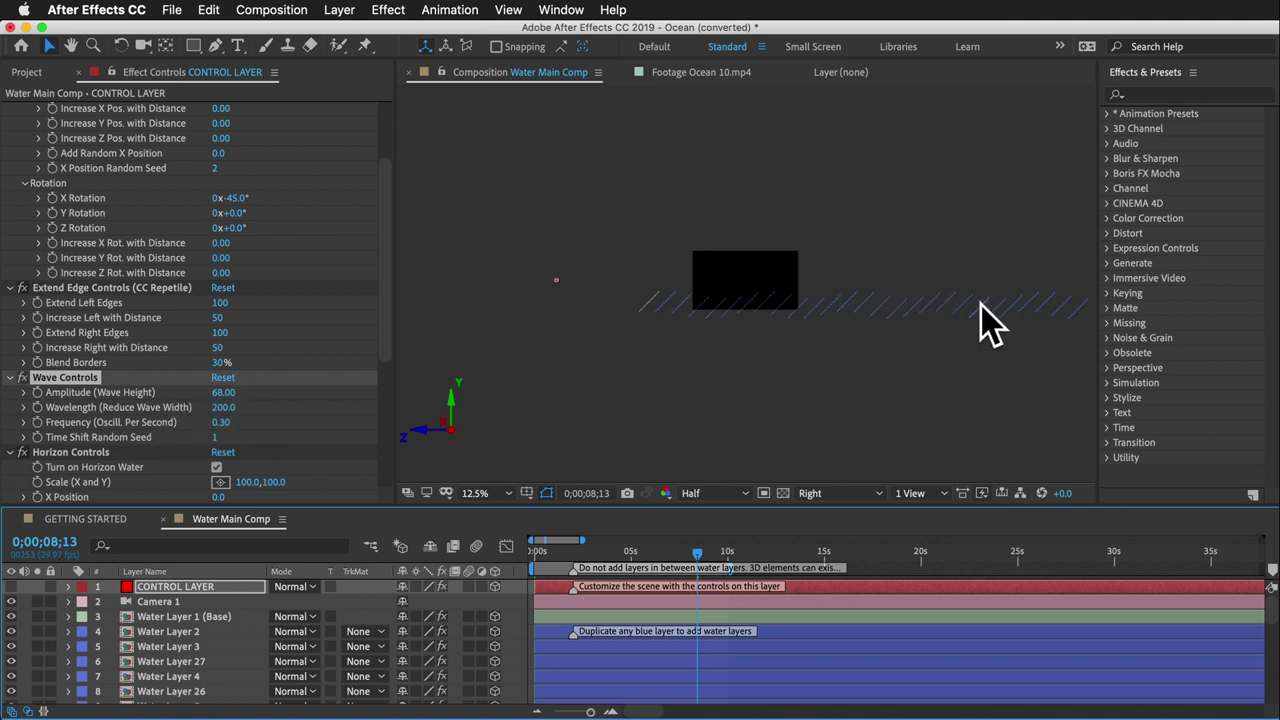
click(228, 407)
drag(228, 407, 293, 411)
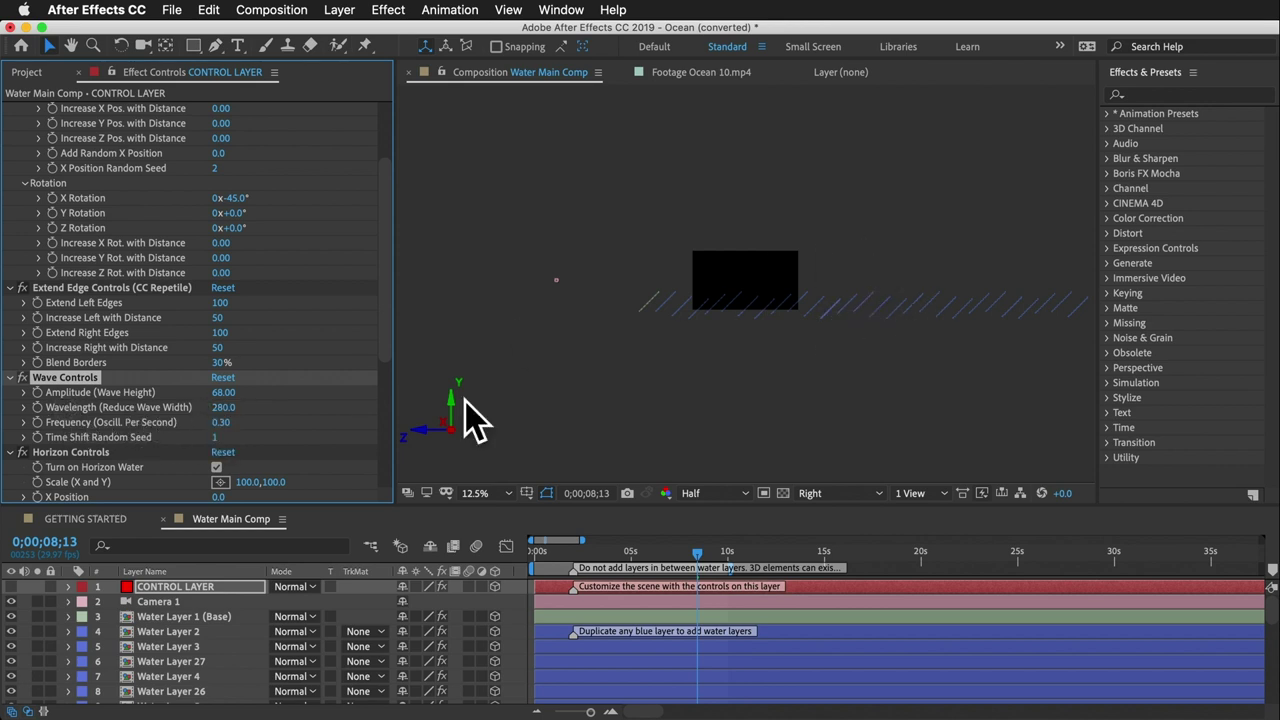
drag(227, 409, 37, 421)
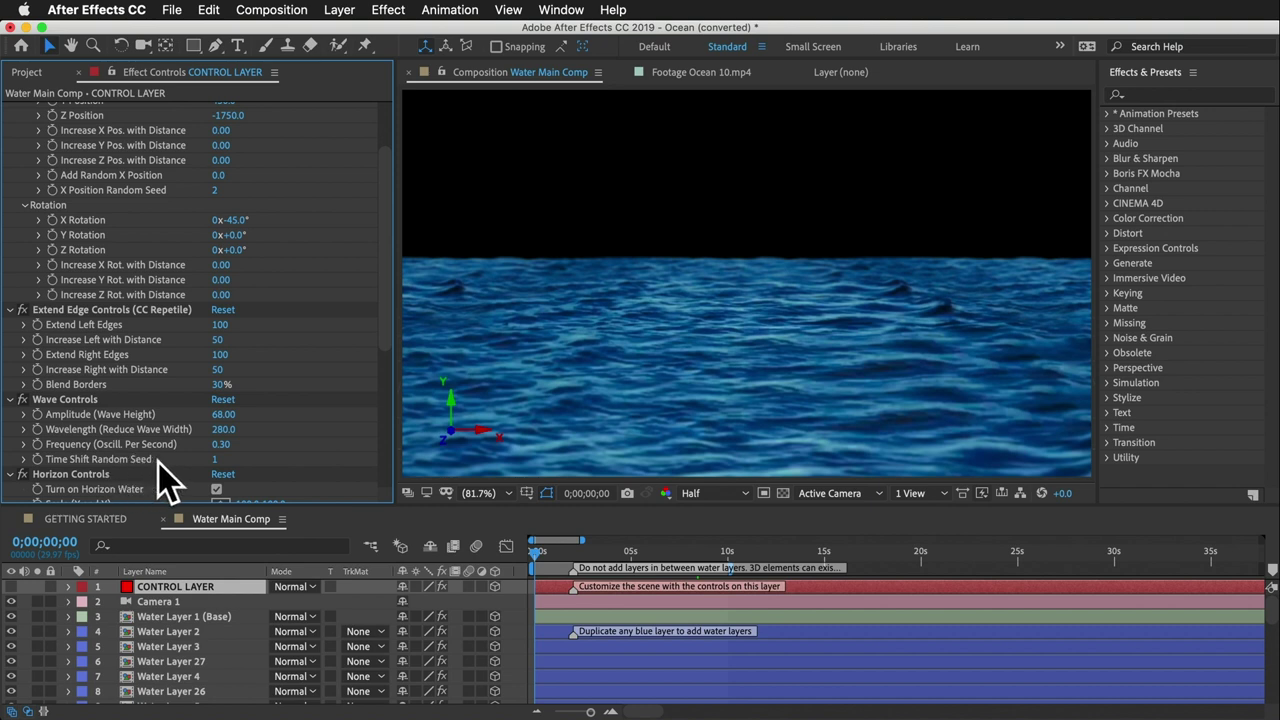
Set the Time Shift Random Seed to 4.
click(219, 459)
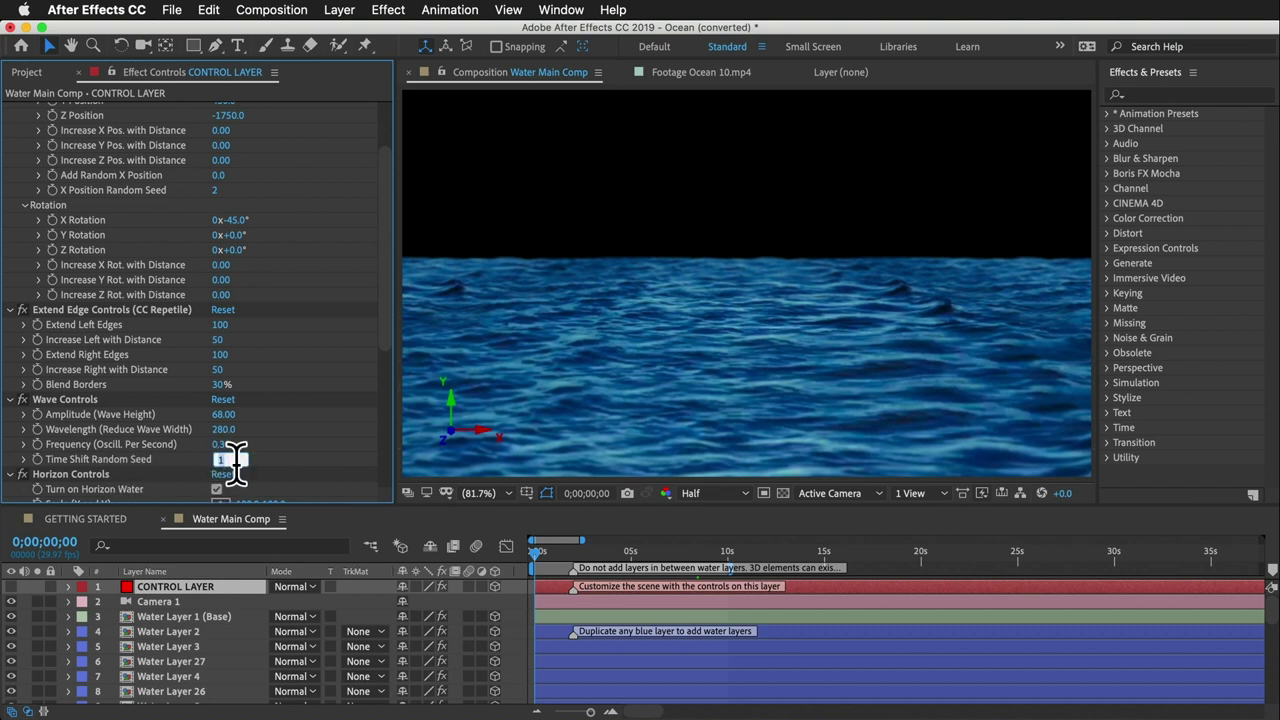
key(Up)
key(Up)
key(Up)
key(Return)
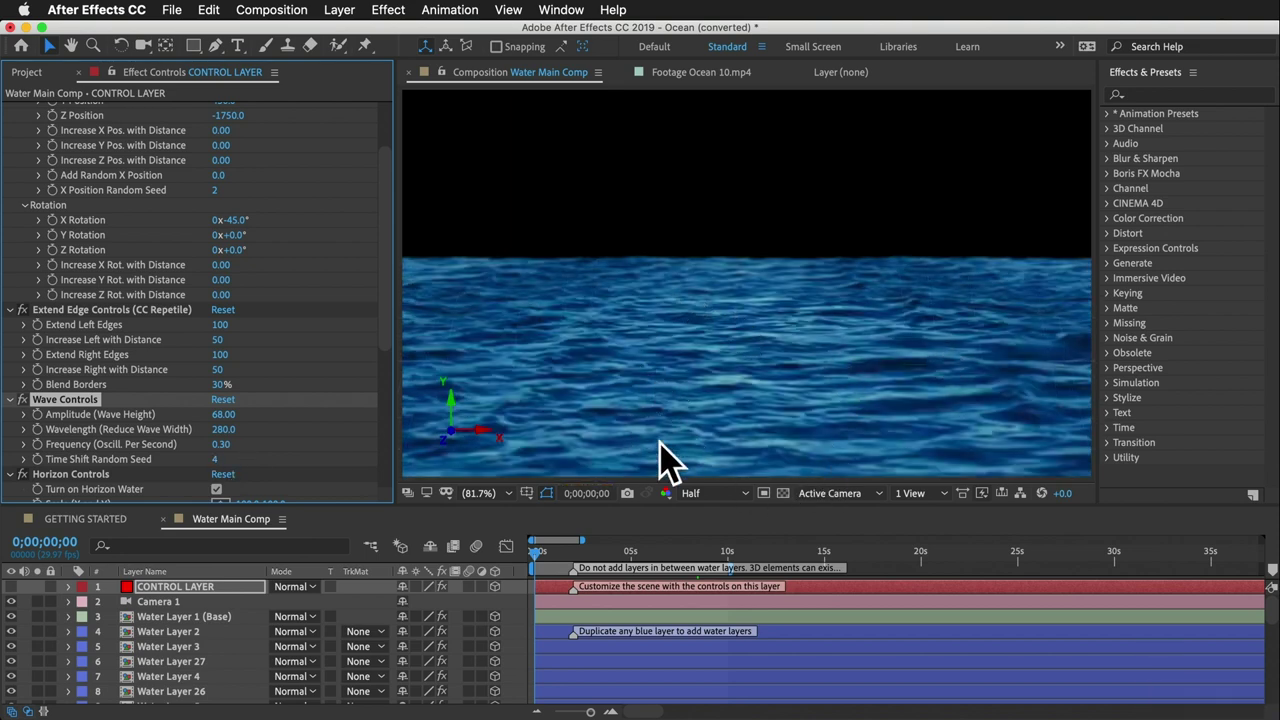
Inspect the Horizon Water layer, then reselect CONTROL LAYER.
click(75, 212)
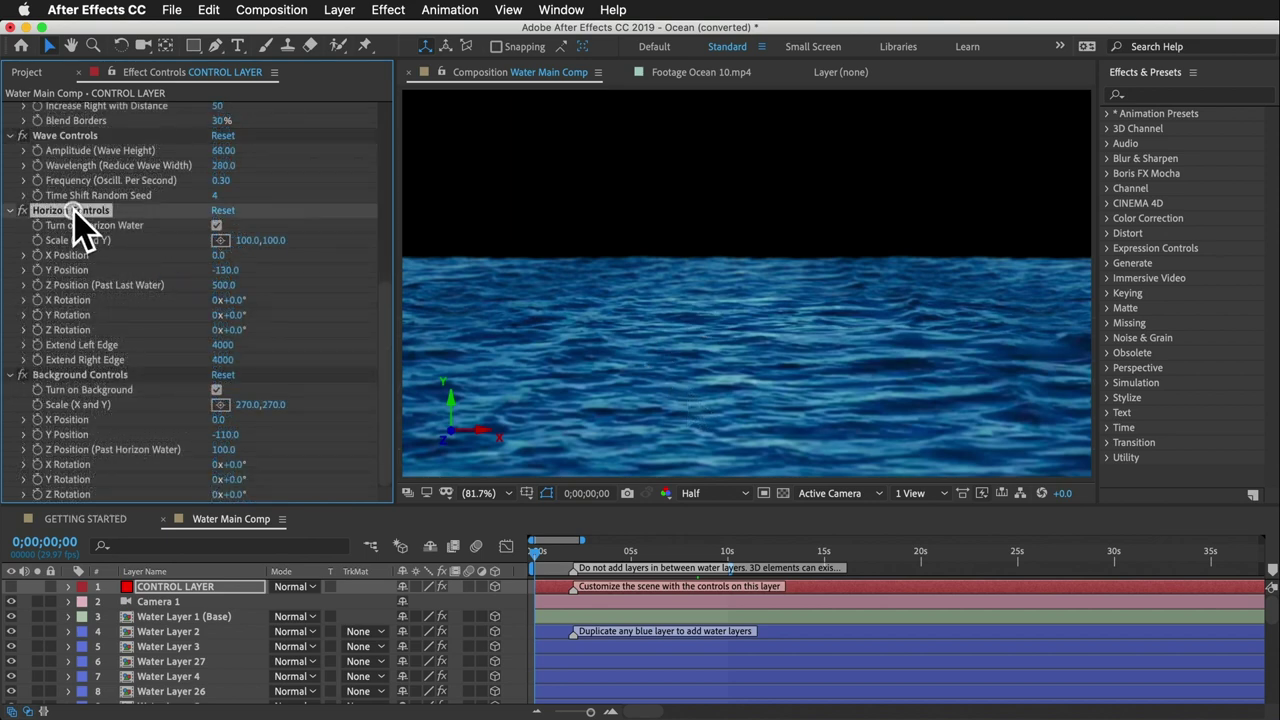
scroll(190, 690, down, 10)
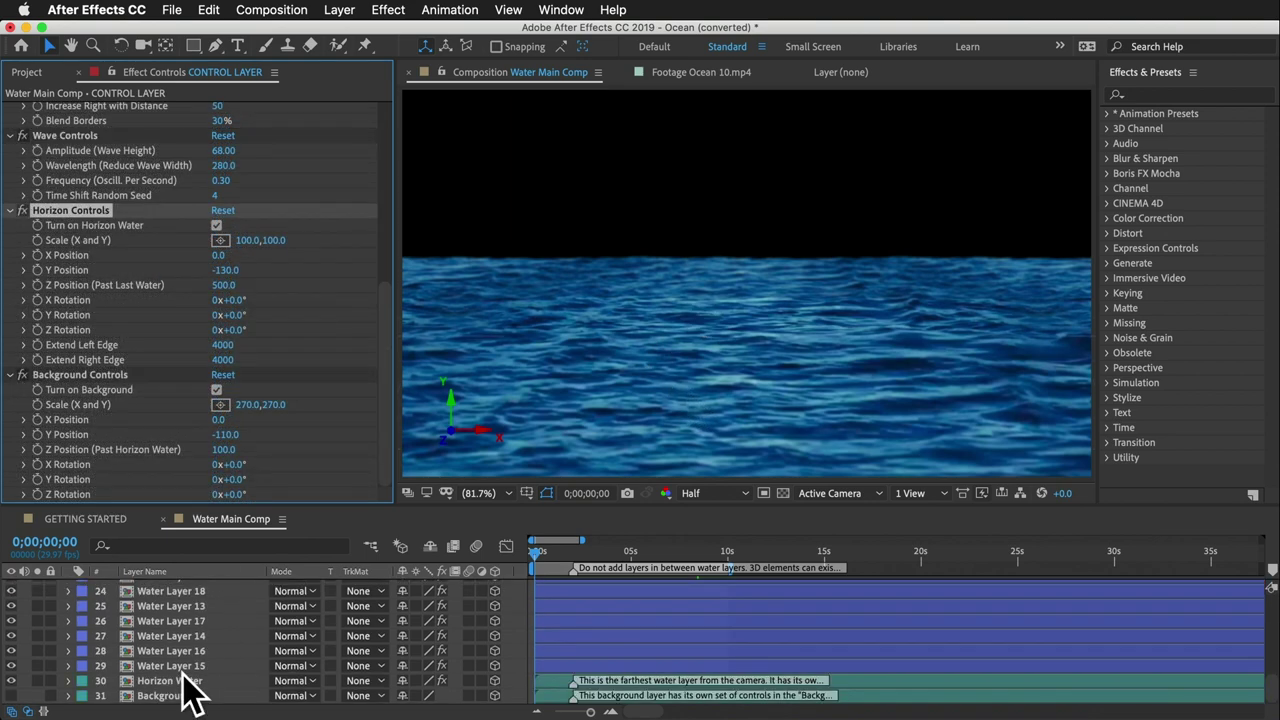
click(175, 681)
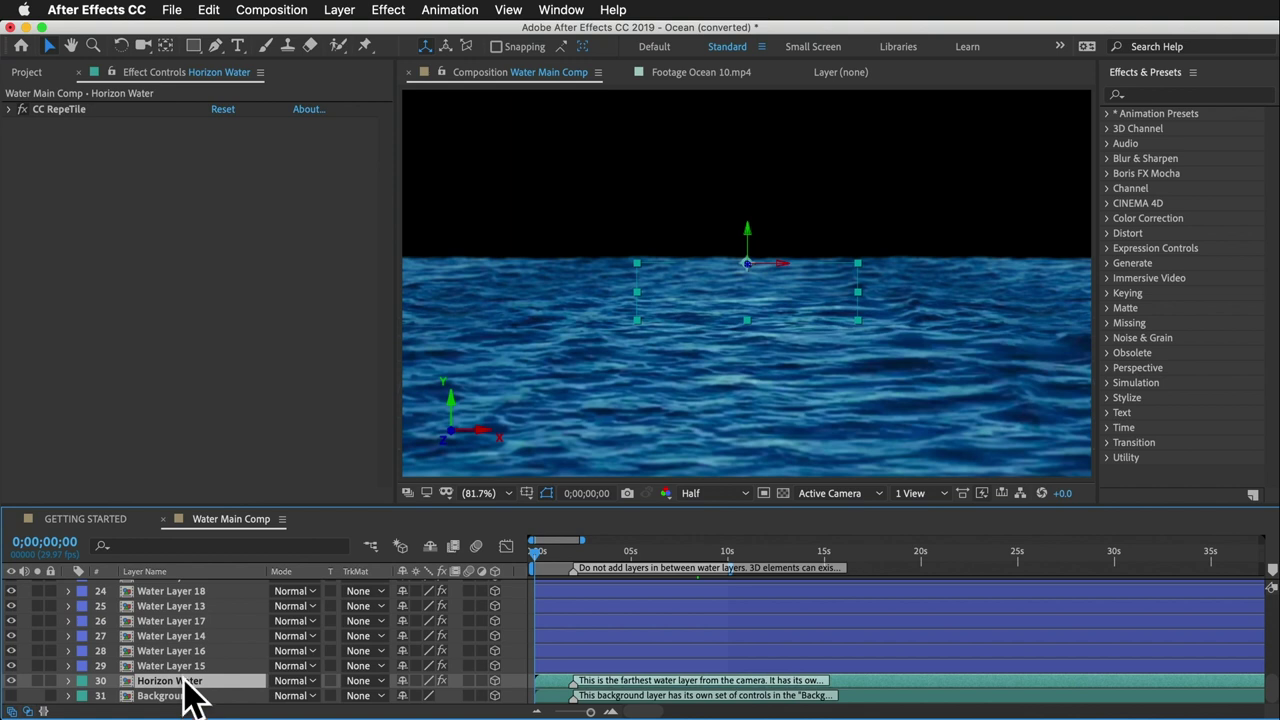
scroll(190, 635, up, 10)
click(183, 588)
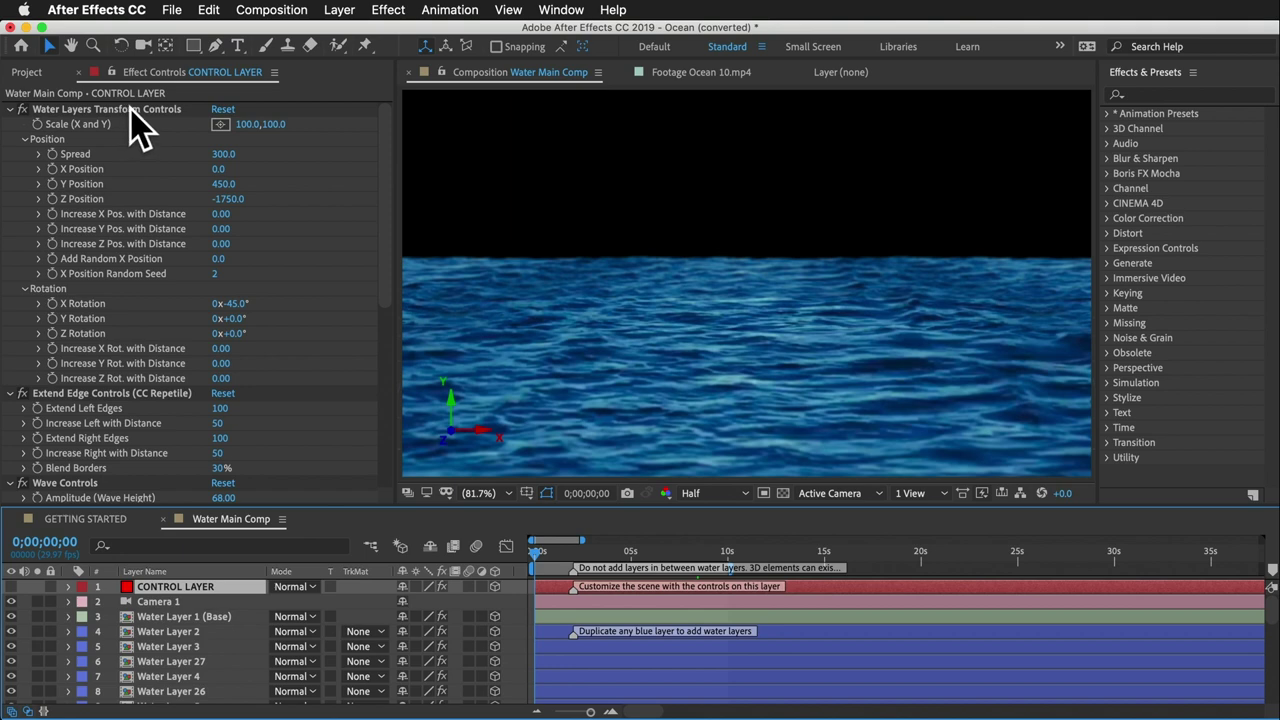
Scrub the Horizon Controls Y Position to -277.0 to line up the horizon water.
scroll(128, 338, down, 1)
scroll(130, 340, down, 8)
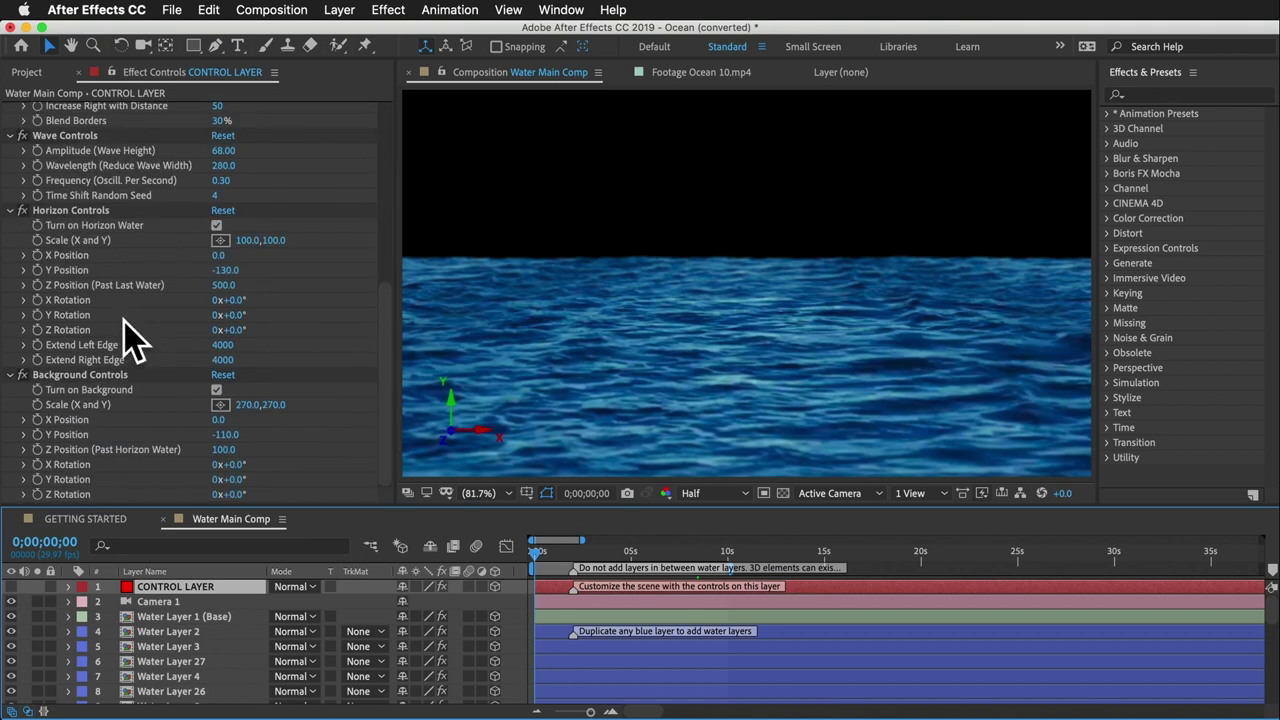
click(68, 210)
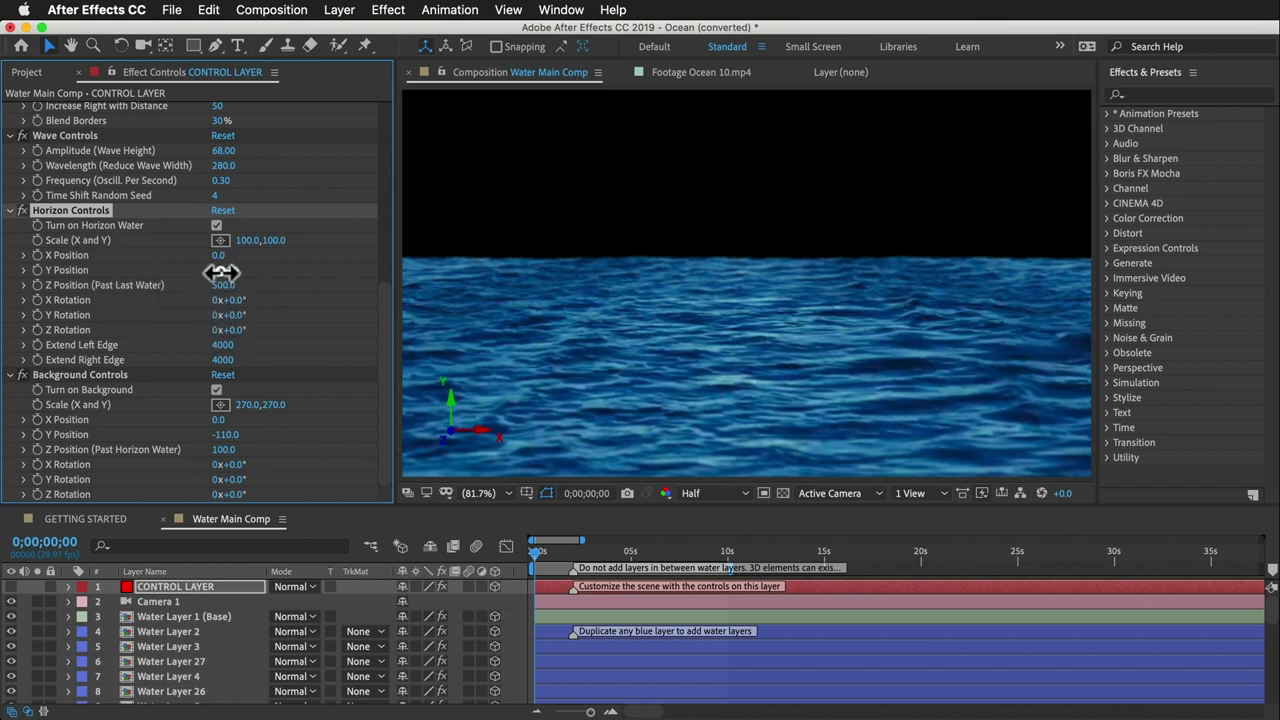
drag(220, 272, 162, 266)
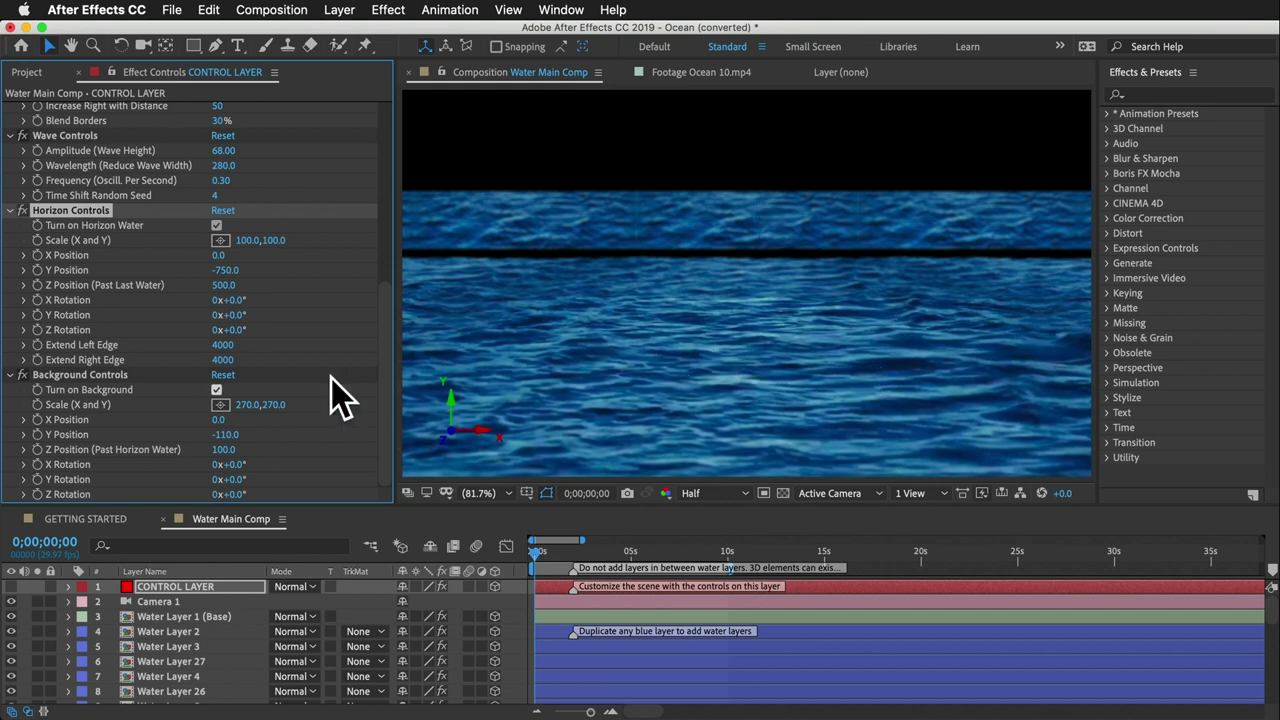
mouse_move(205, 272)
mouse_down()
mouse_move(628, 286)
mouse_move(709, 297)
mouse_move(736, 316)
mouse_up()
click(95, 376)
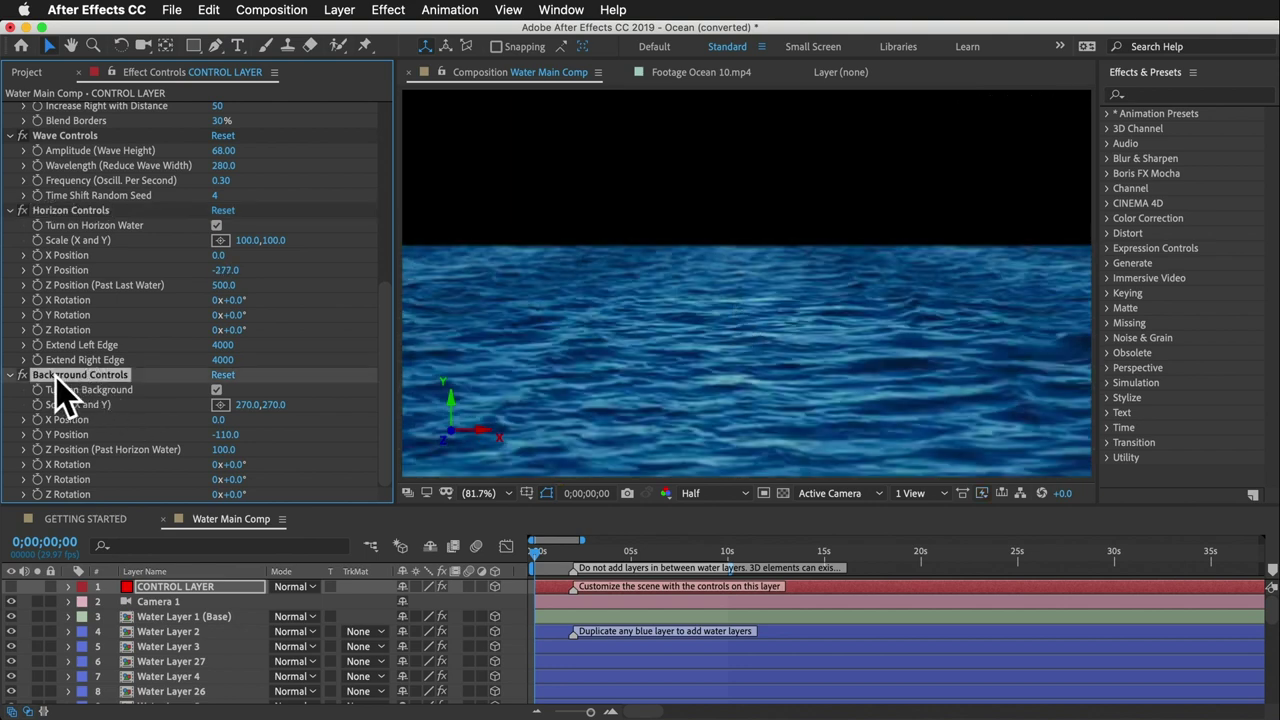
Inspect the Horizon Water and Background layers, expanding the Background layer's properties.
scroll(194, 690, down, 5)
scroll(194, 688, down, 5)
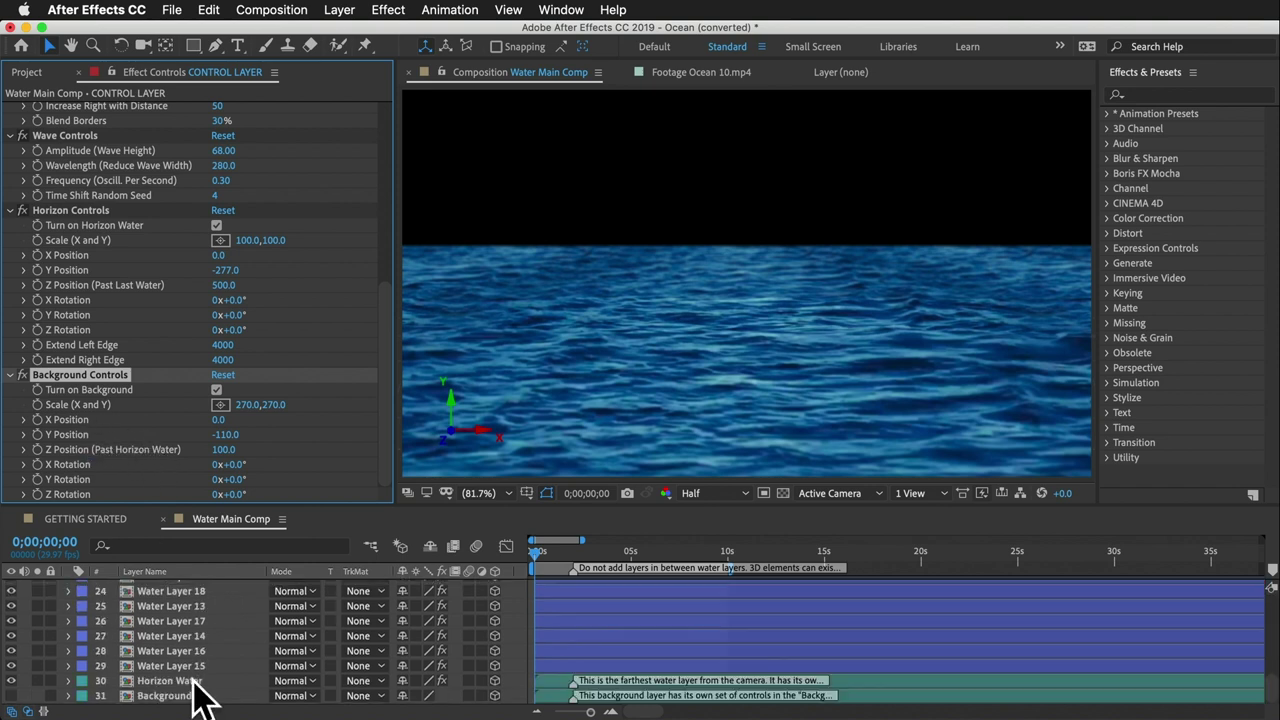
click(182, 684)
click(184, 694)
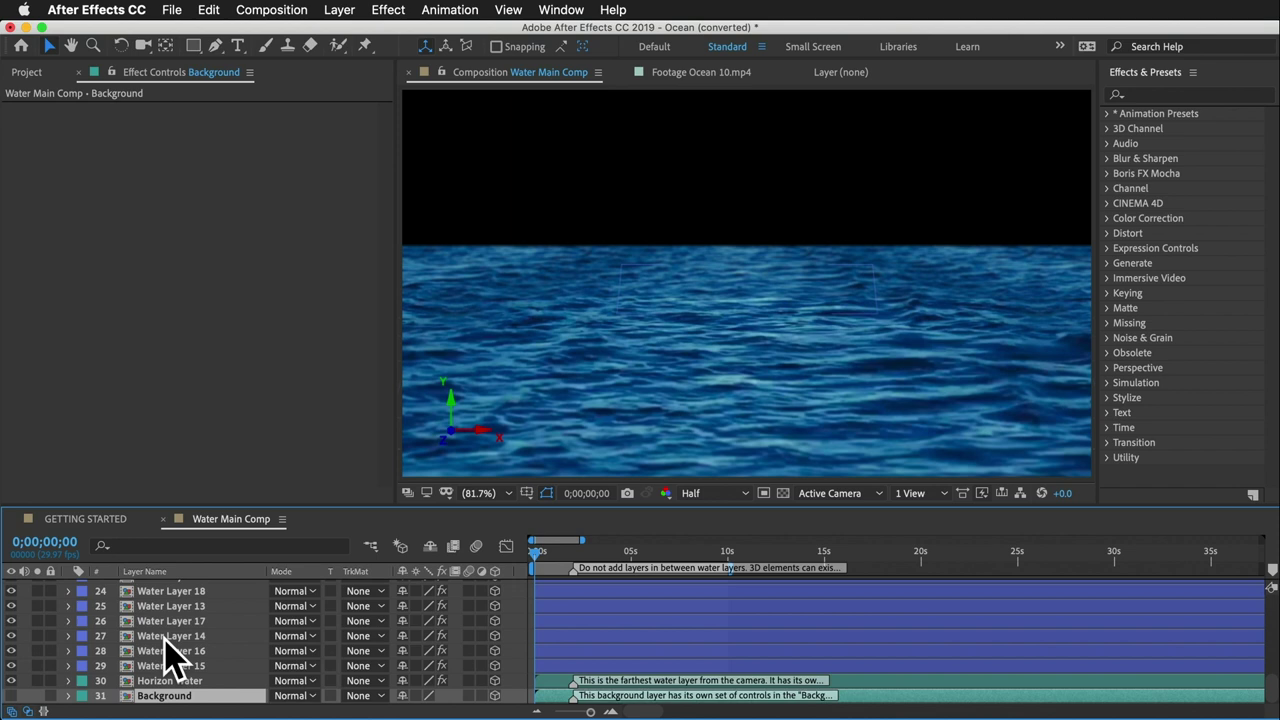
click(69, 696)
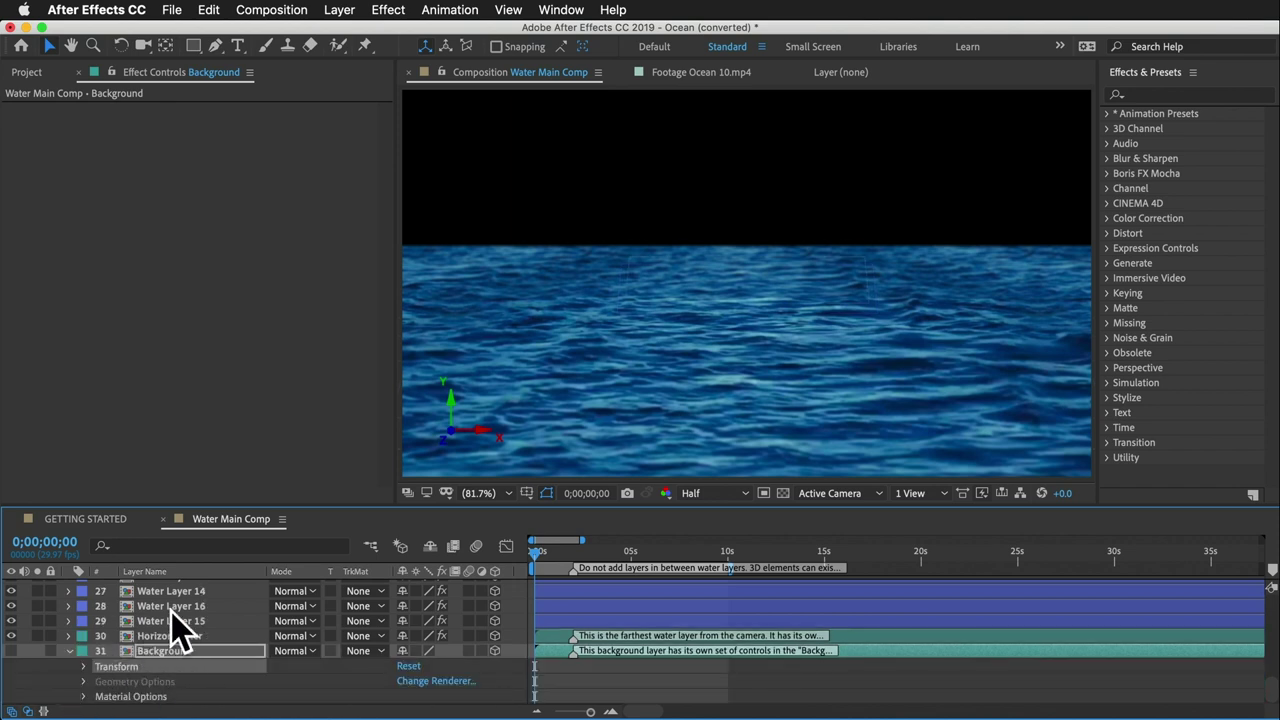
Reselect CONTROL LAYER and close the Water Main Comp timeline.
scroll(195, 615, up, 10)
click(190, 590)
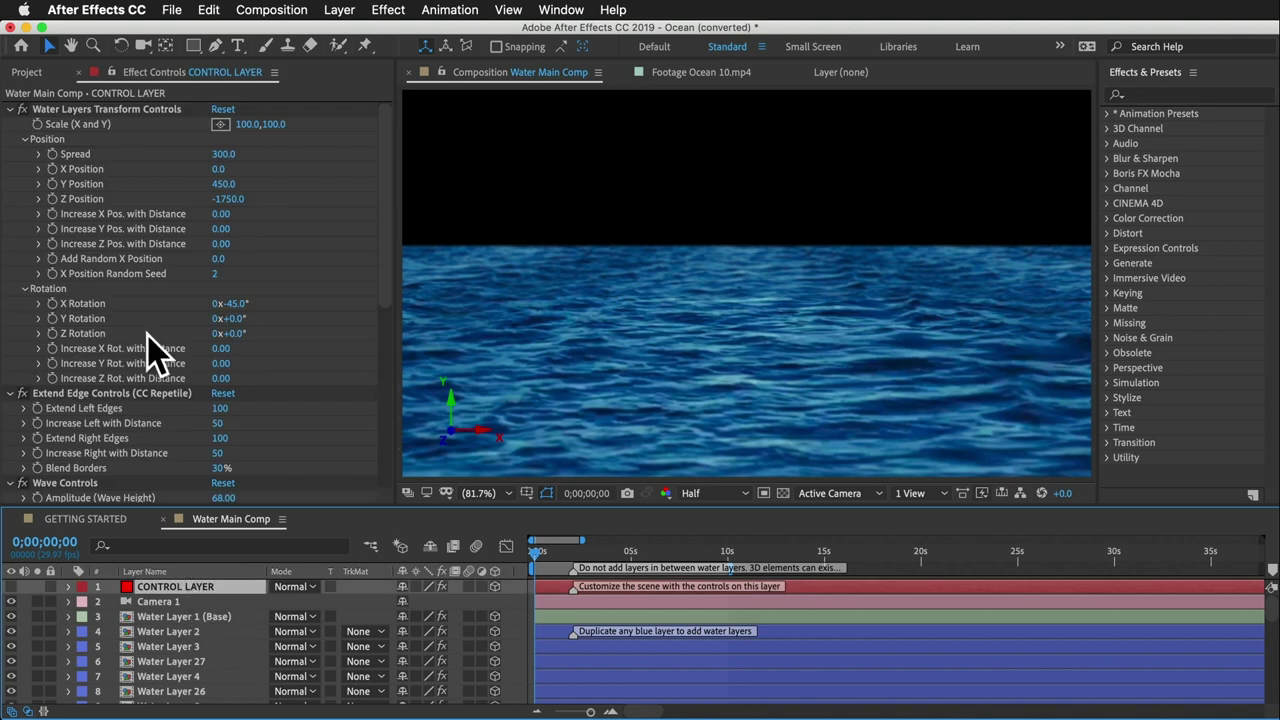
scroll(150, 350, down, 6)
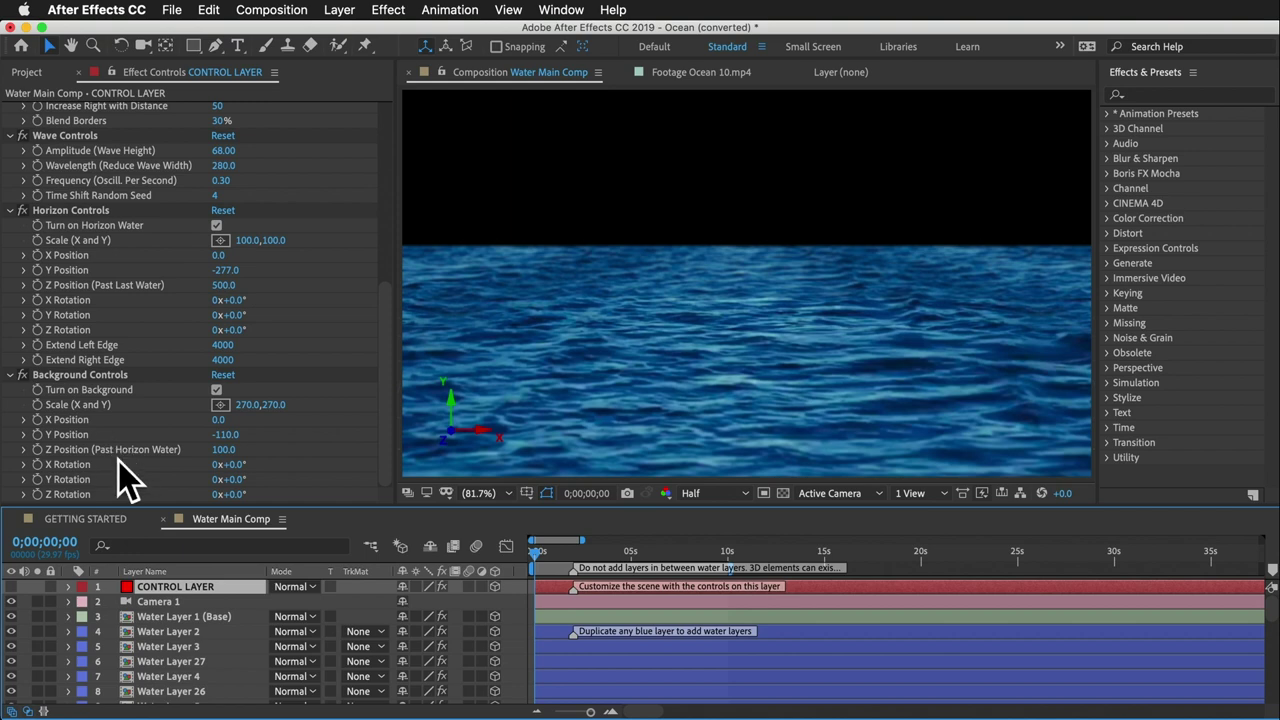
click(164, 520)
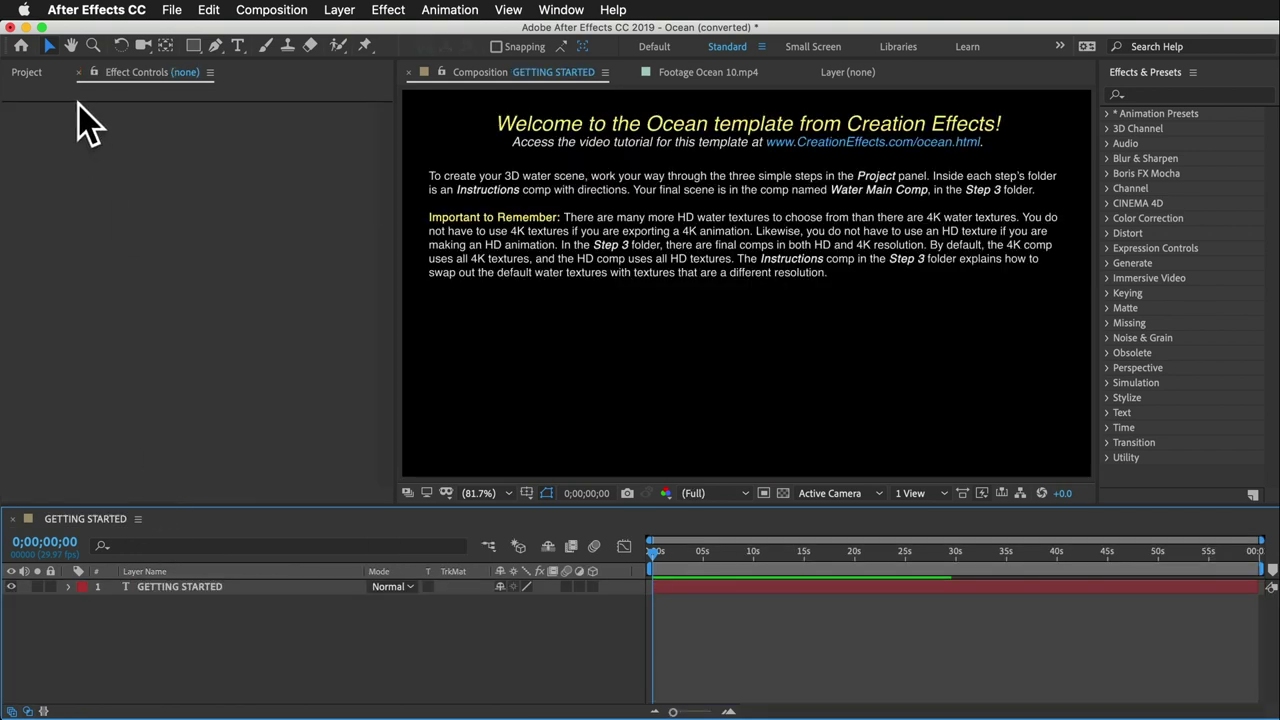
Expand HD › Extra Effects › Haze/Visibility in the Project panel and open the Haze/Visibility comp.
click(27, 72)
click(98, 466)
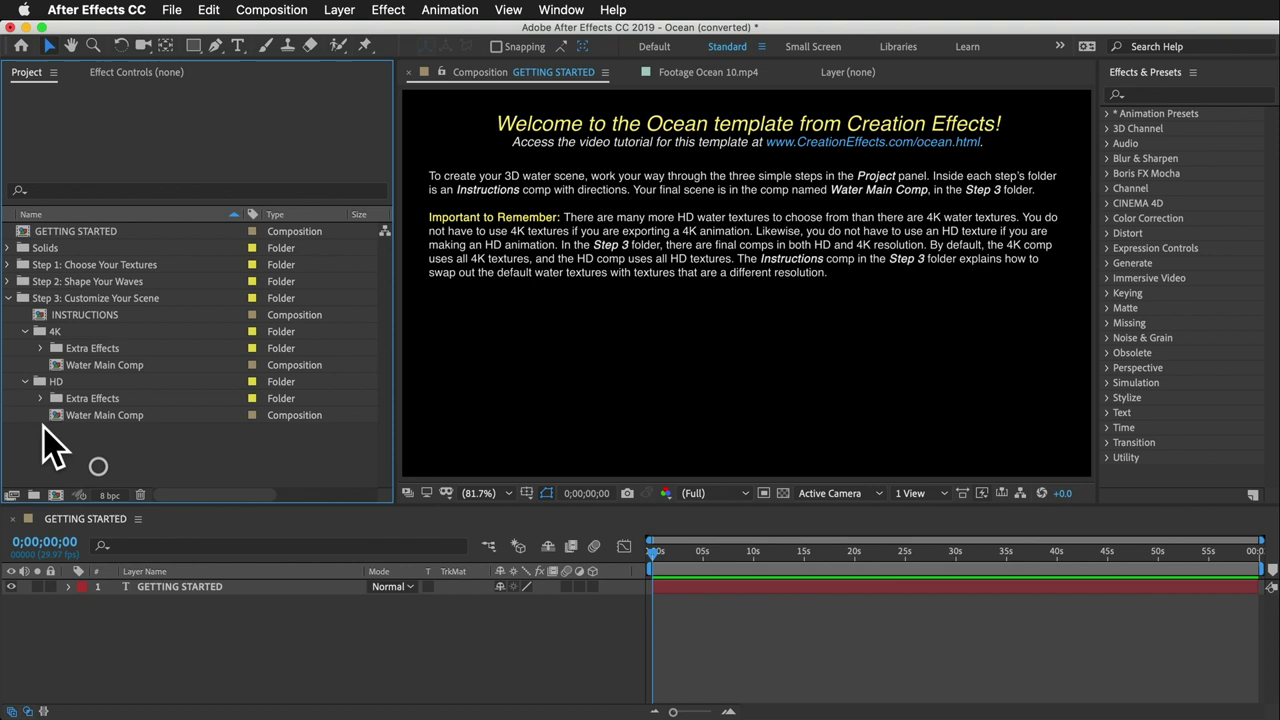
click(41, 398)
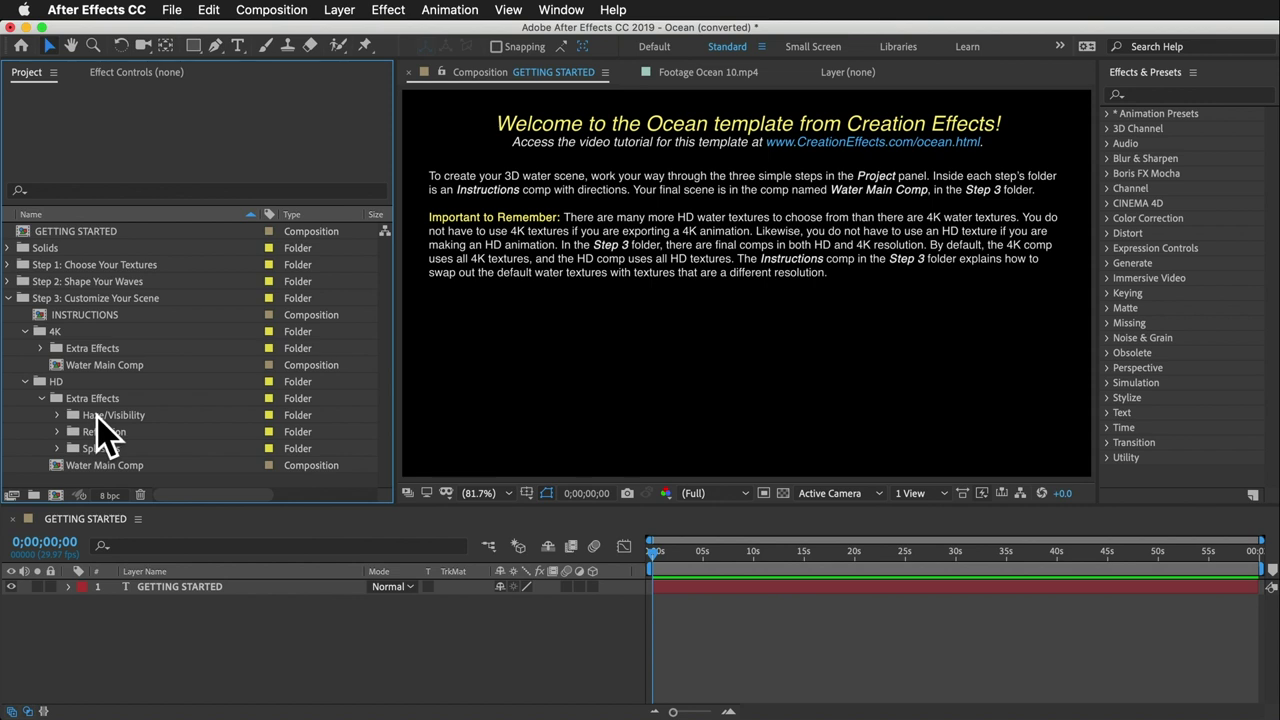
click(97, 416)
click(100, 432)
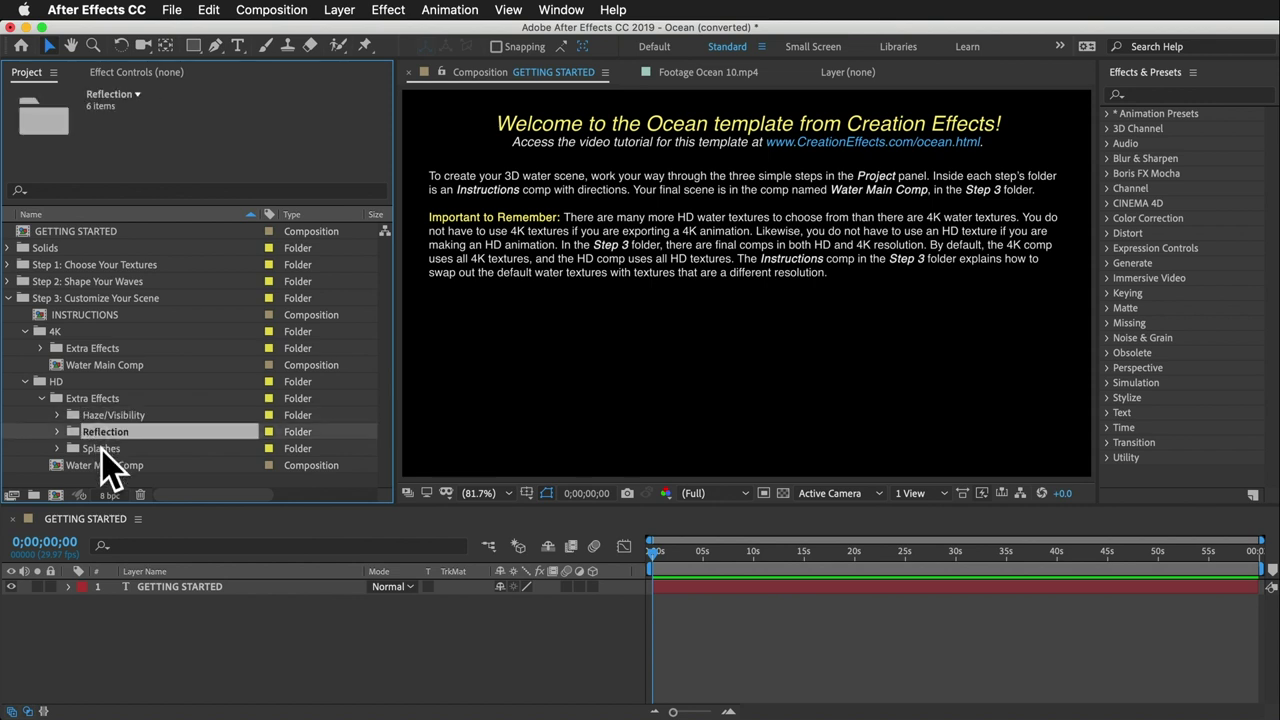
click(105, 449)
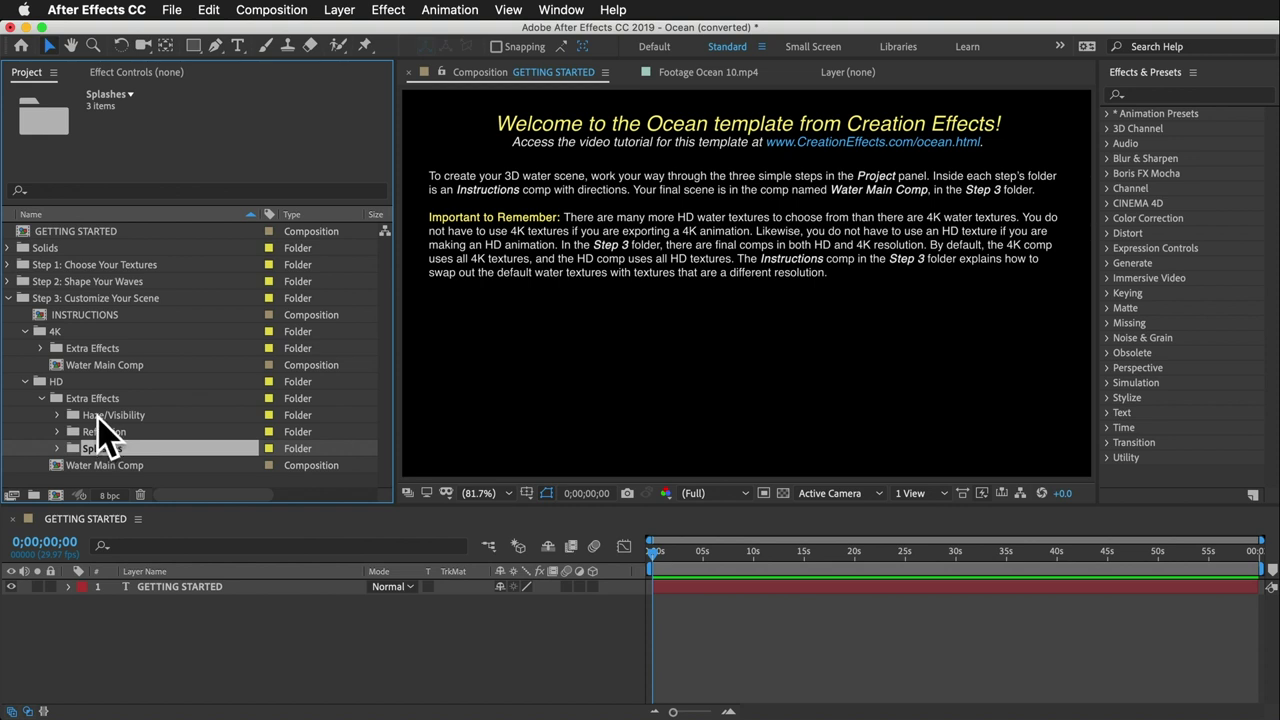
click(99, 416)
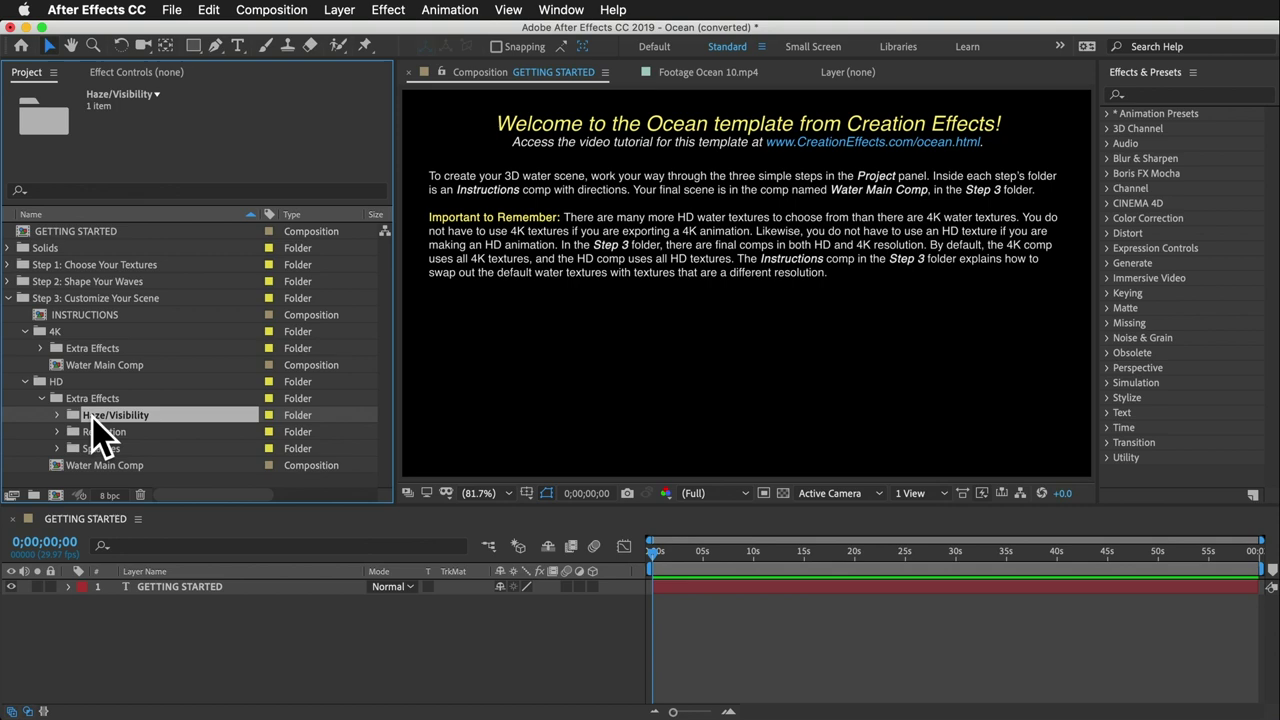
click(57, 415)
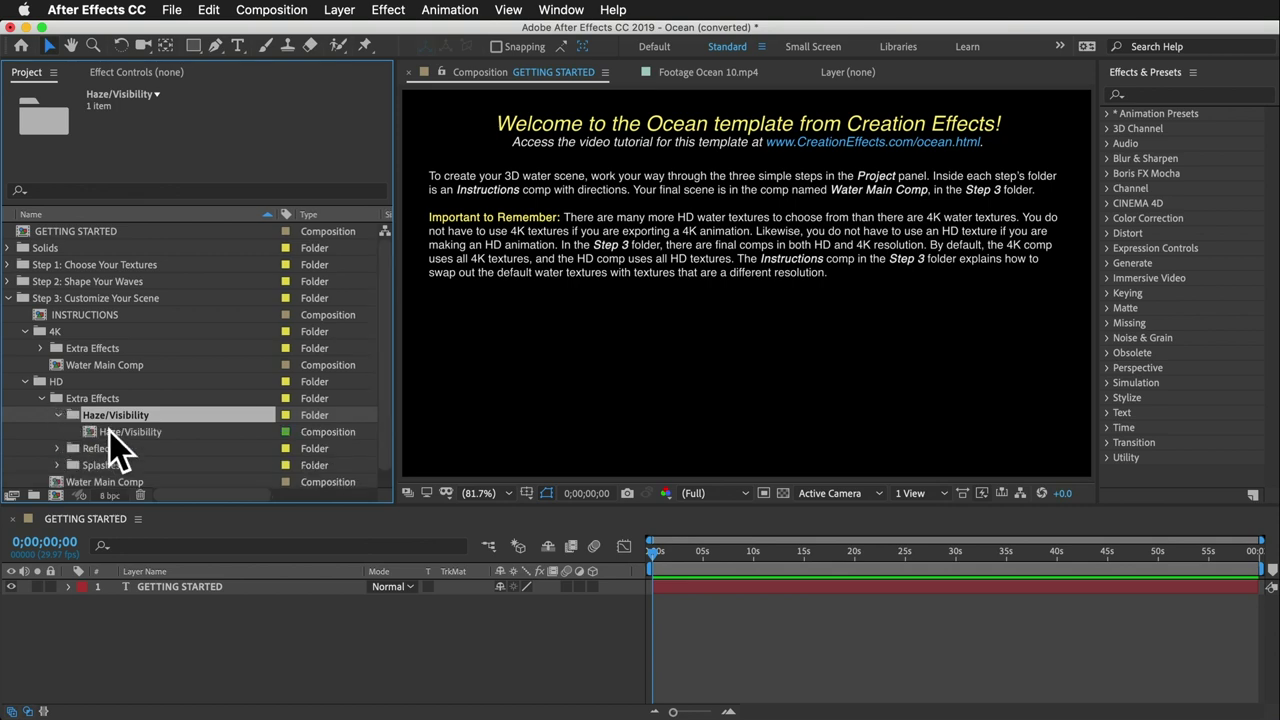
double_click(110, 432)
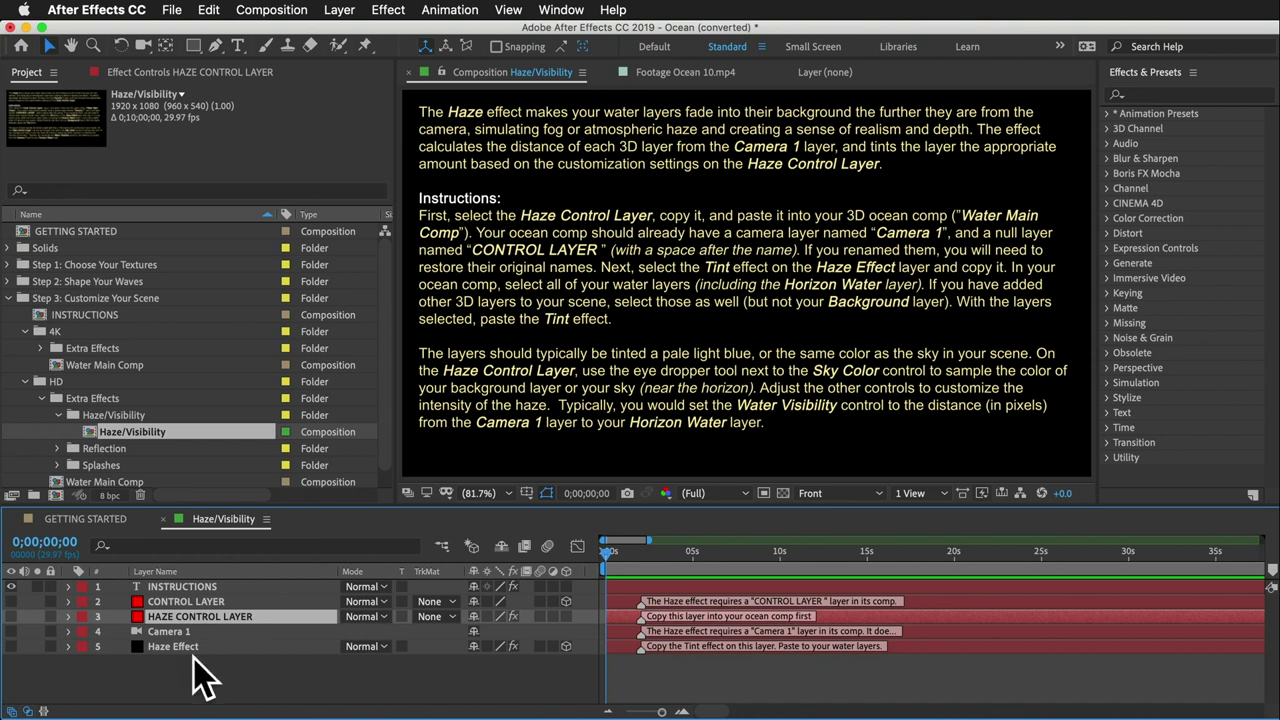
Copy the HAZE CONTROL LAYER from Haze/Visibility and paste it atop Water Main Comp.
click(185, 602)
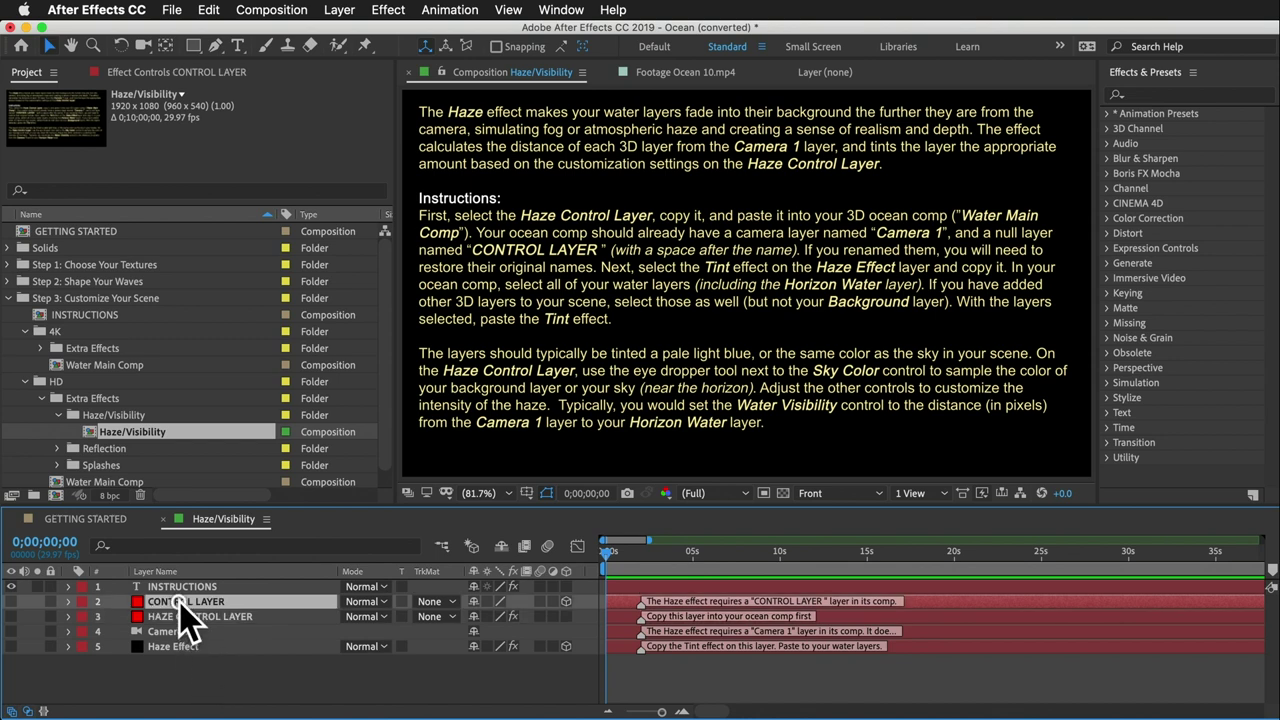
click(180, 632)
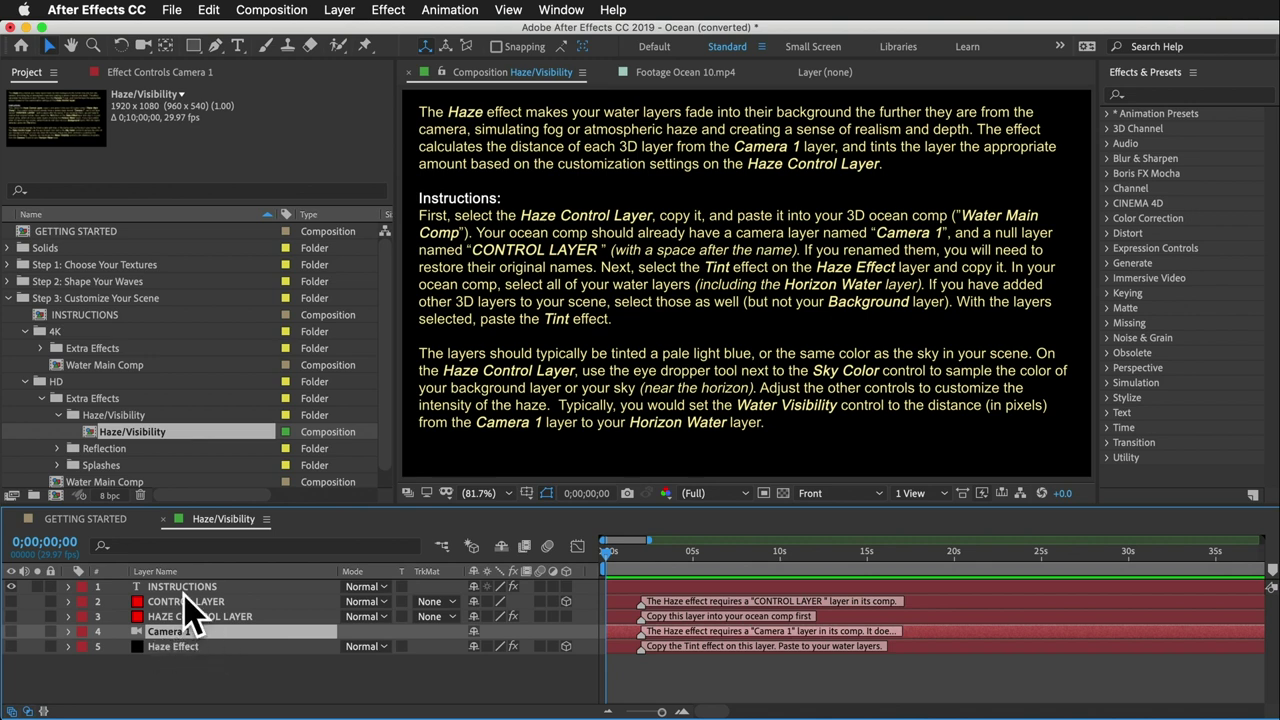
click(197, 604)
click(351, 632)
click(200, 617)
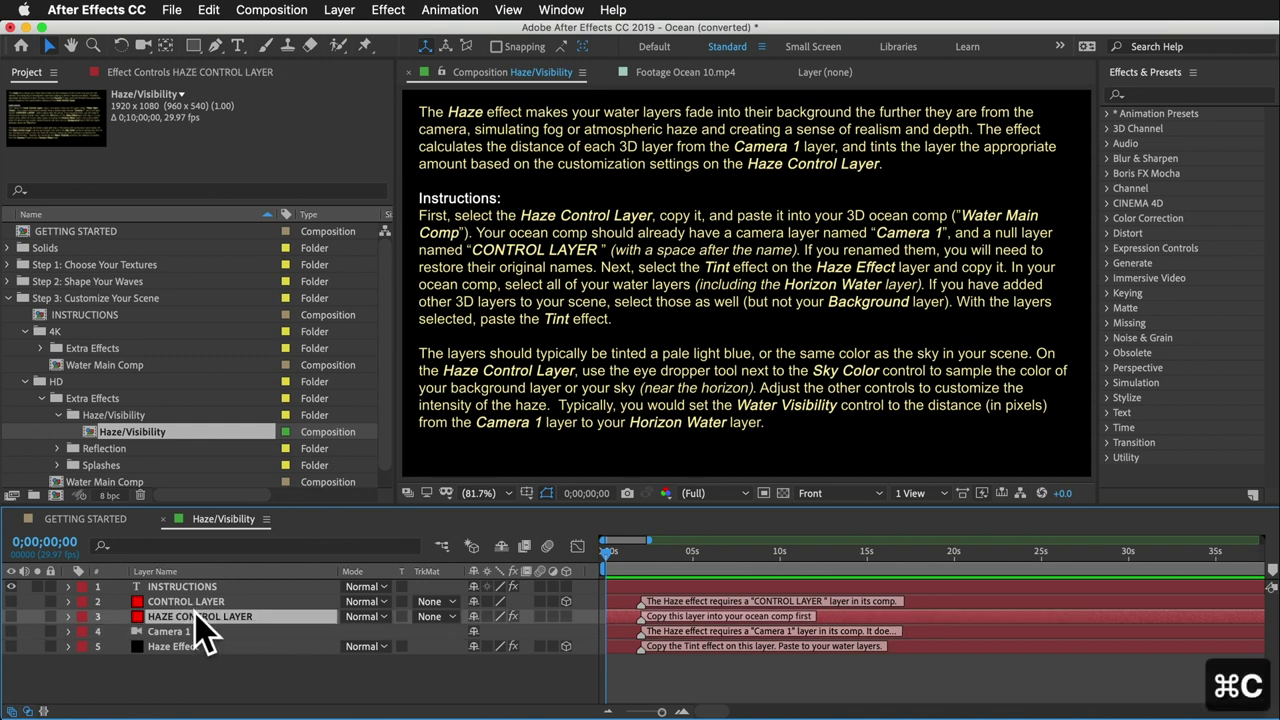
scroll(105, 450, down, 1)
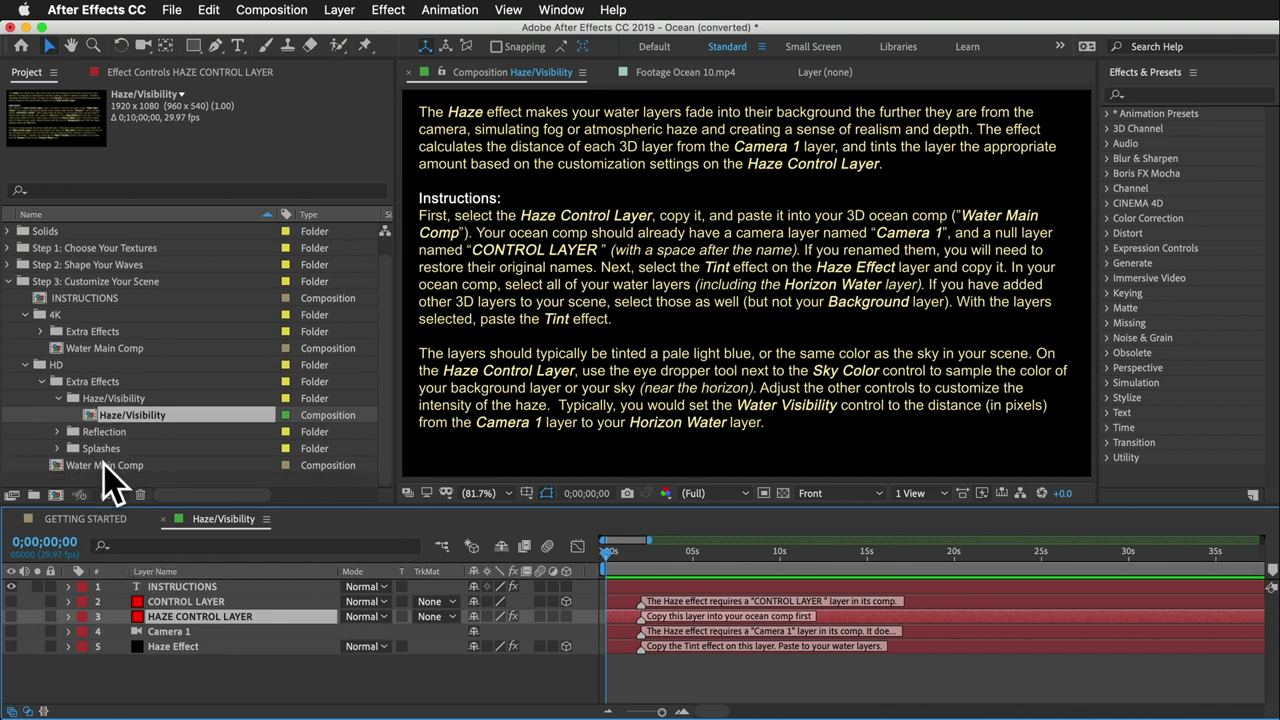
double_click(105, 465)
key(super+v)
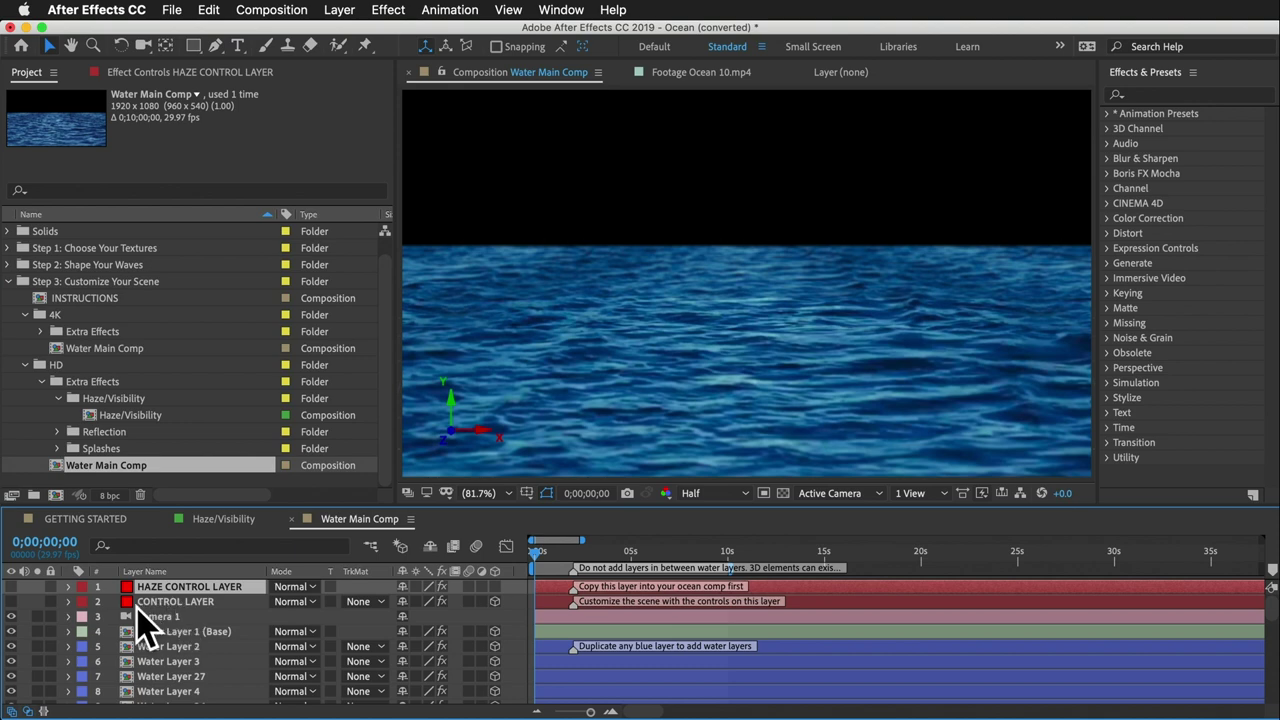
Copy the Tint 1 effect from the Haze Effect layer in Haze/Visibility.
click(205, 519)
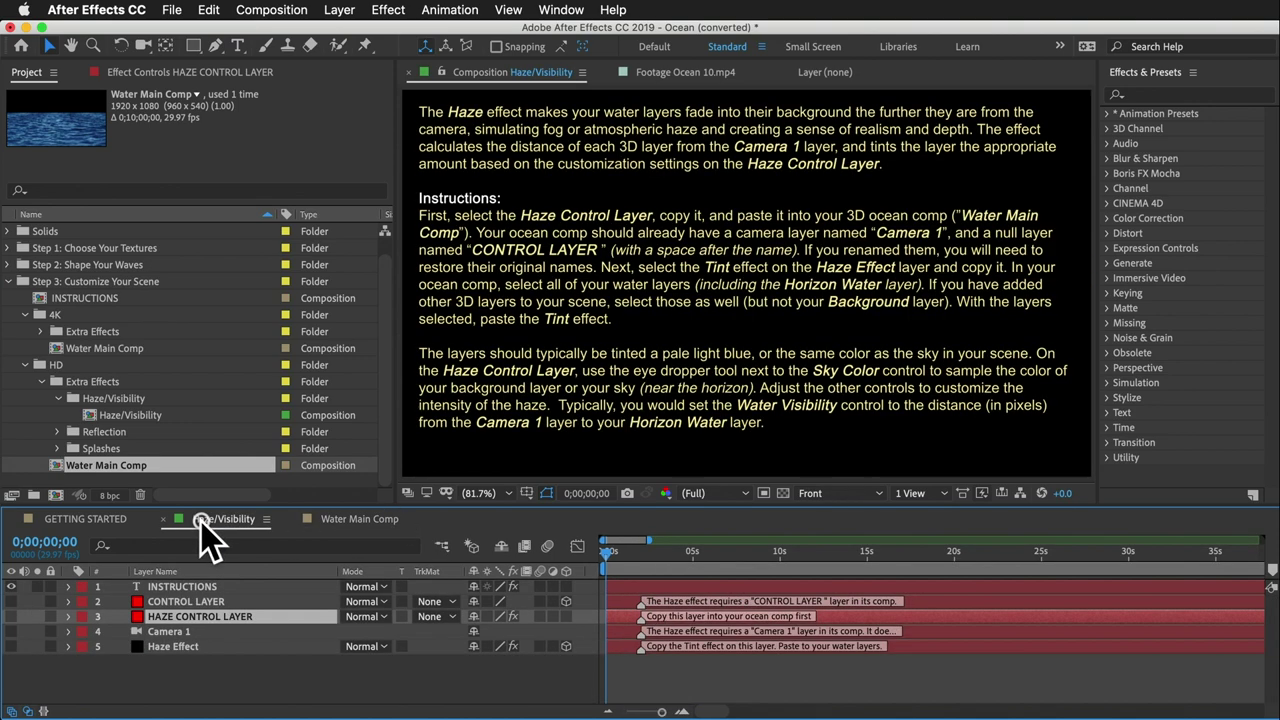
click(183, 647)
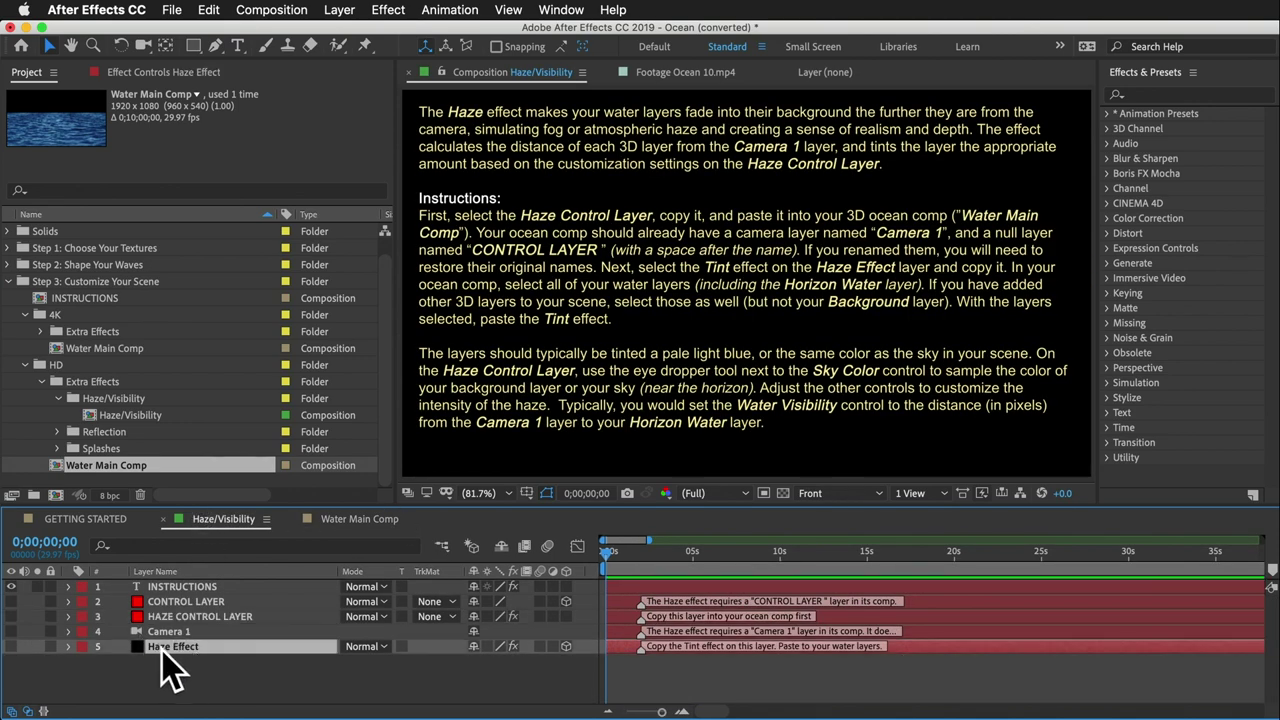
click(130, 72)
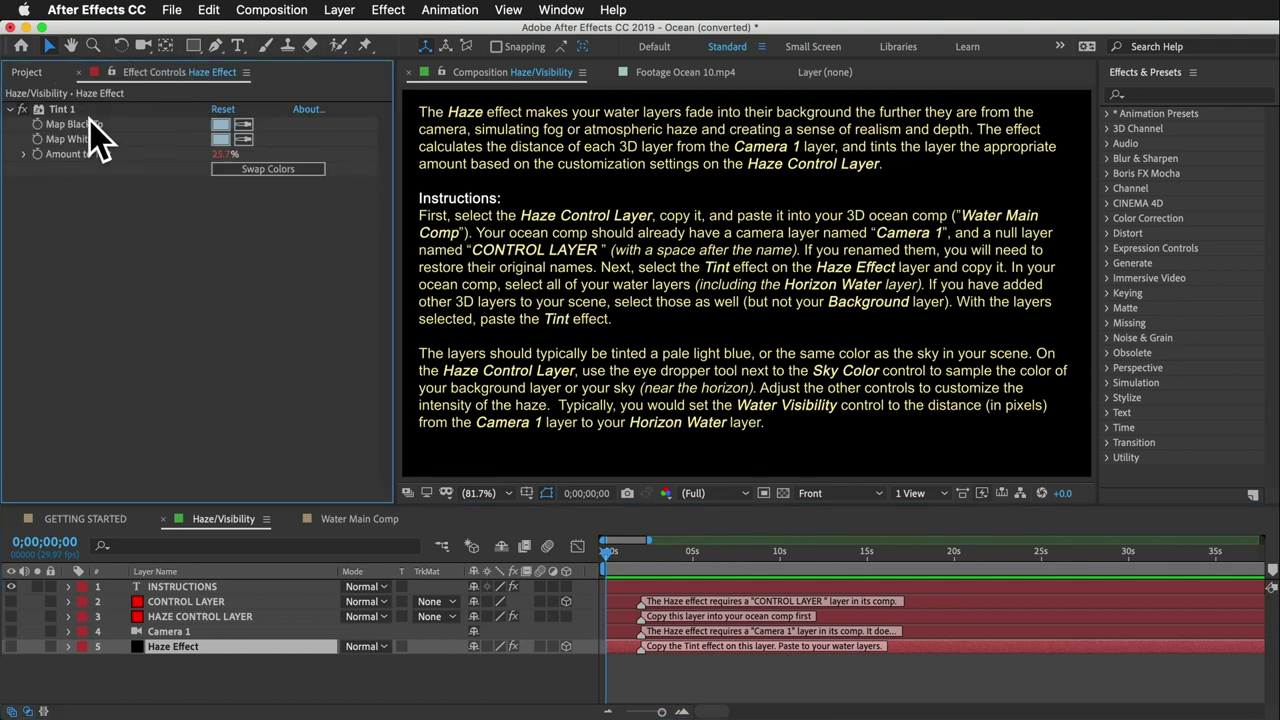
click(62, 109)
key(super+c)
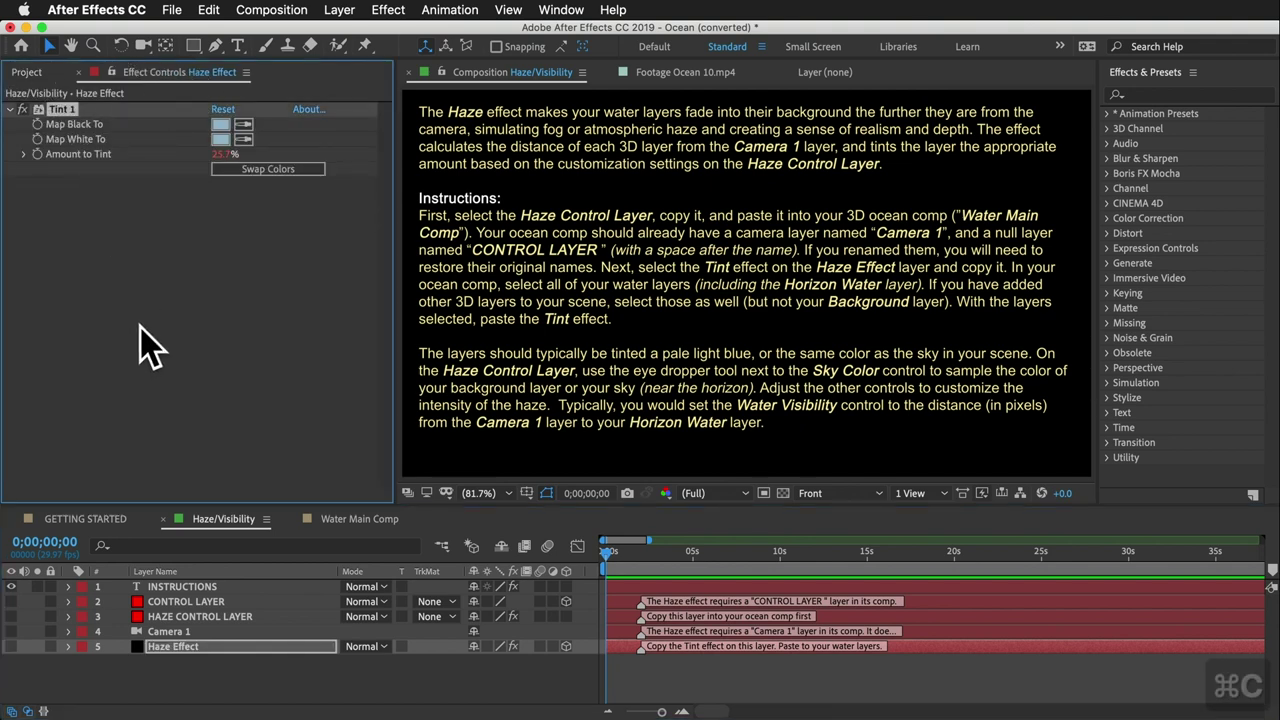
key(super+c)
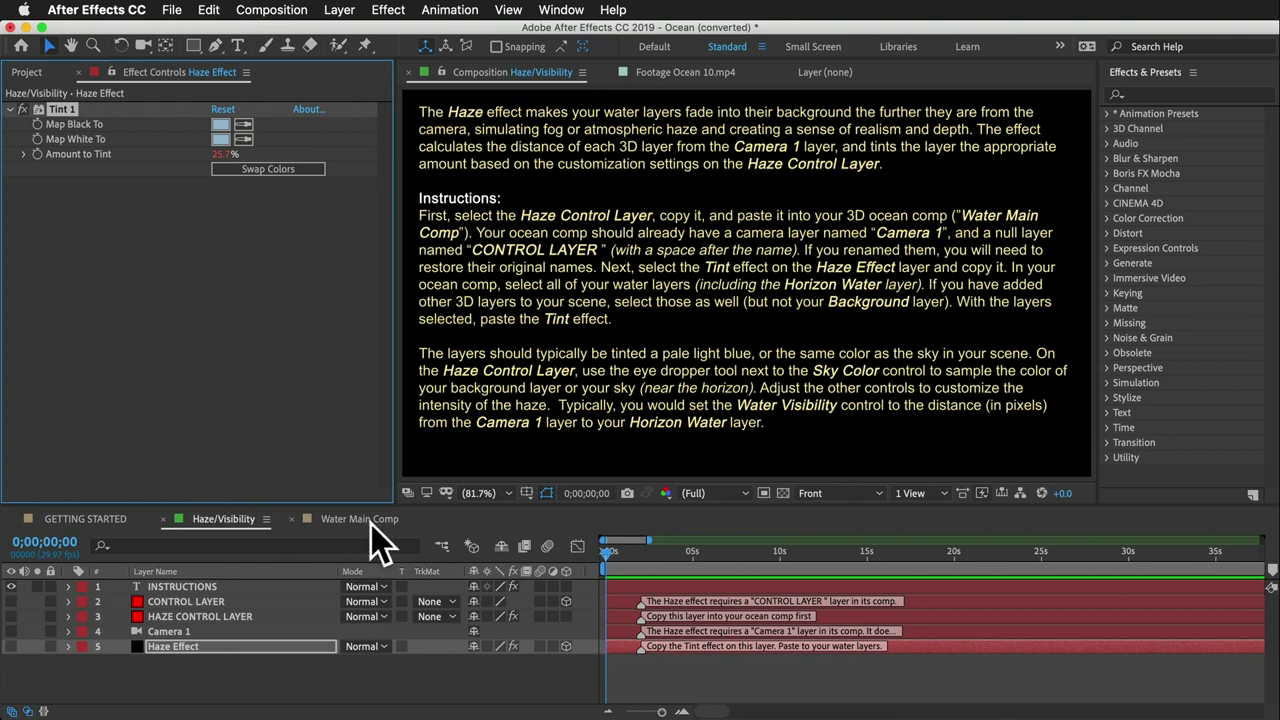
Paste the Tint effect onto Water Layer 1 (Base) through Horizon Water in Water Main Comp.
click(368, 522)
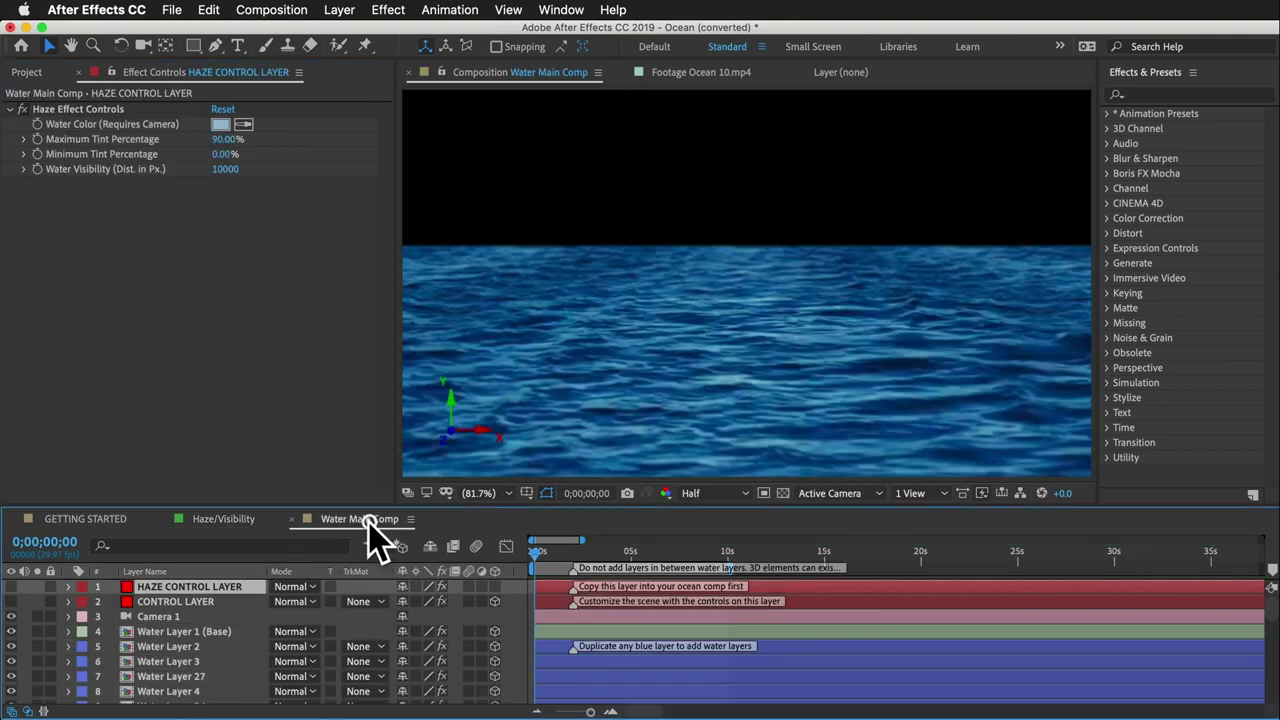
click(181, 631)
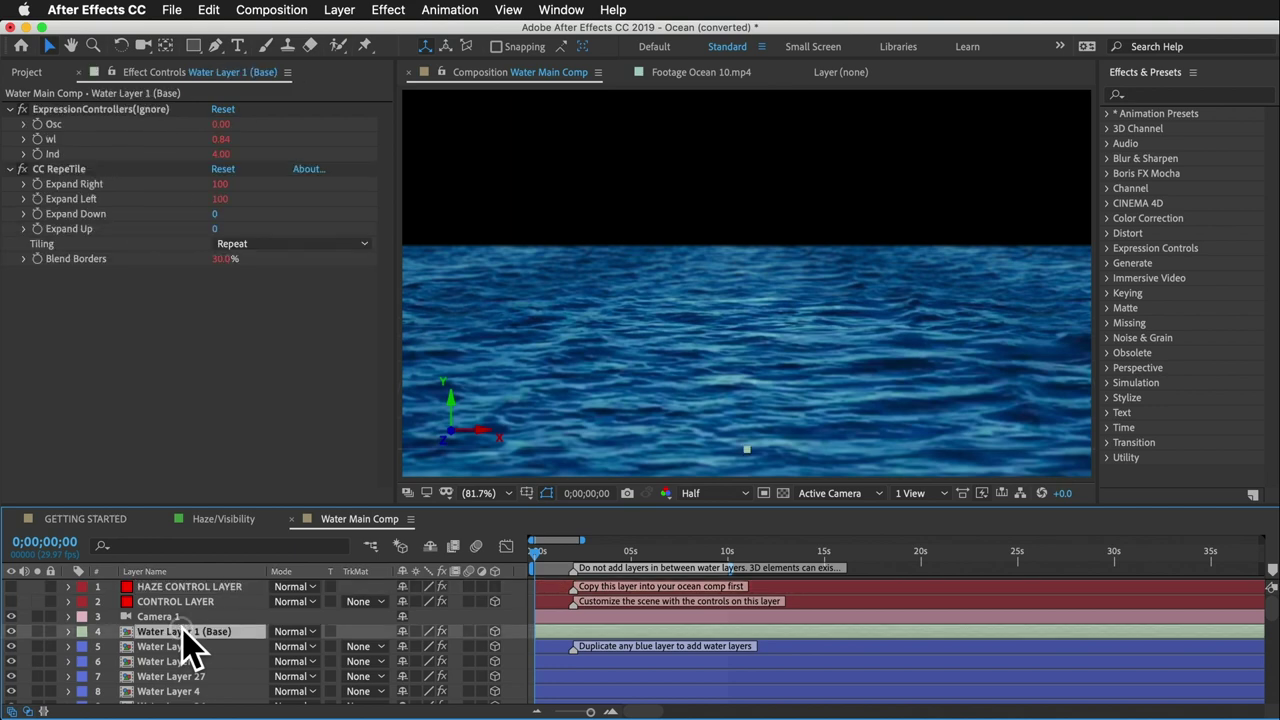
scroll(182, 640, down, 10)
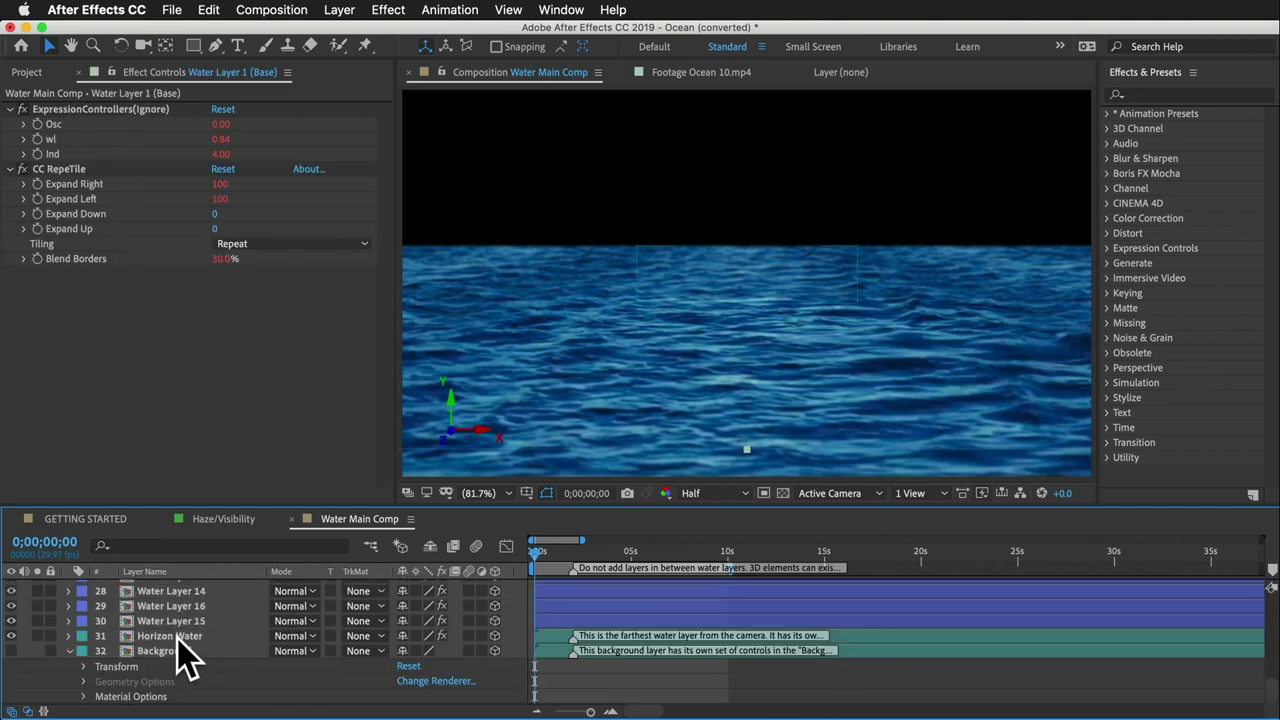
shift+click(178, 638)
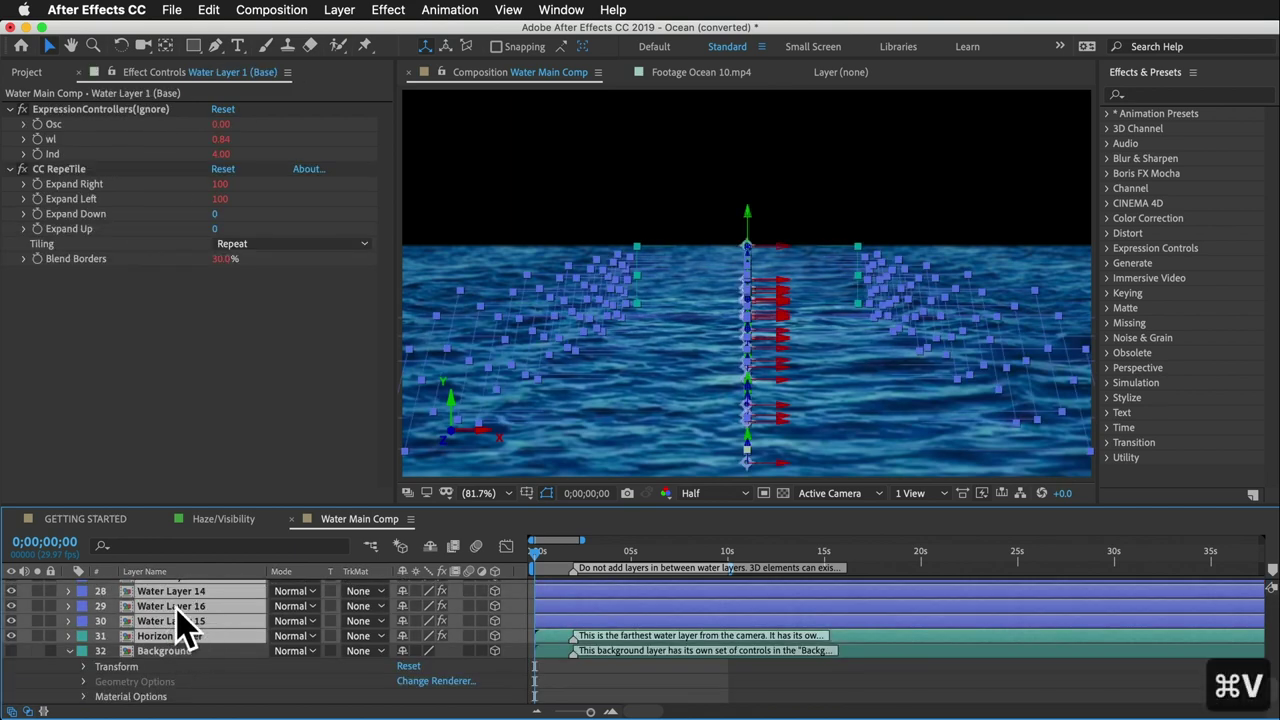
key(super+alt+shift+e)
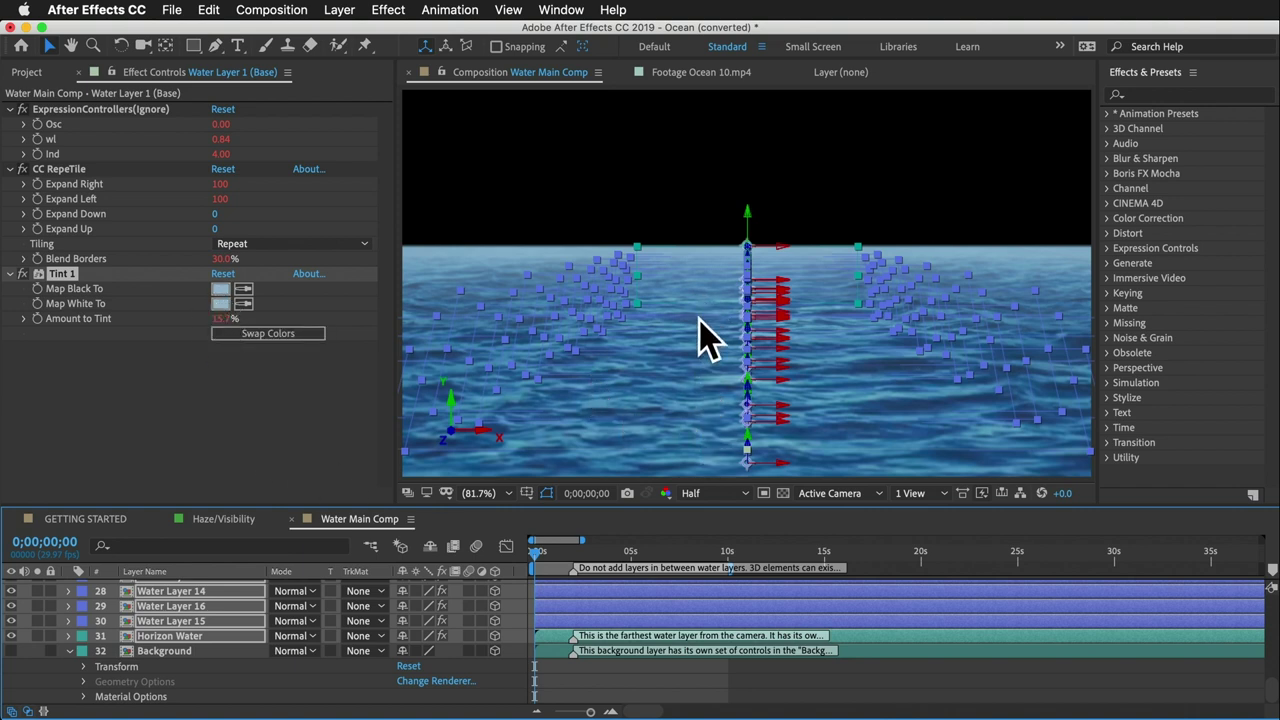
scroll(214, 643, up, 10)
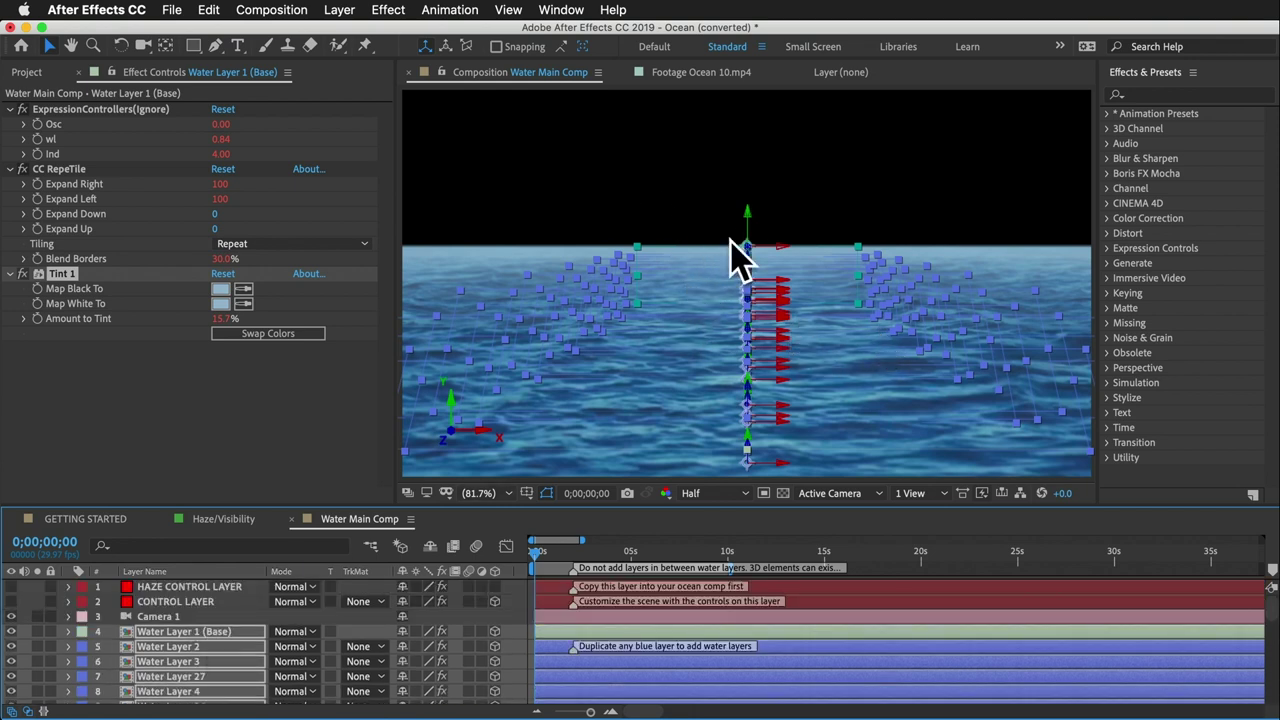
Review the HAZE CONTROL LAYER's Water Visibility setting, then collapse Haze/Visibility and expand the Splashes folder.
click(186, 587)
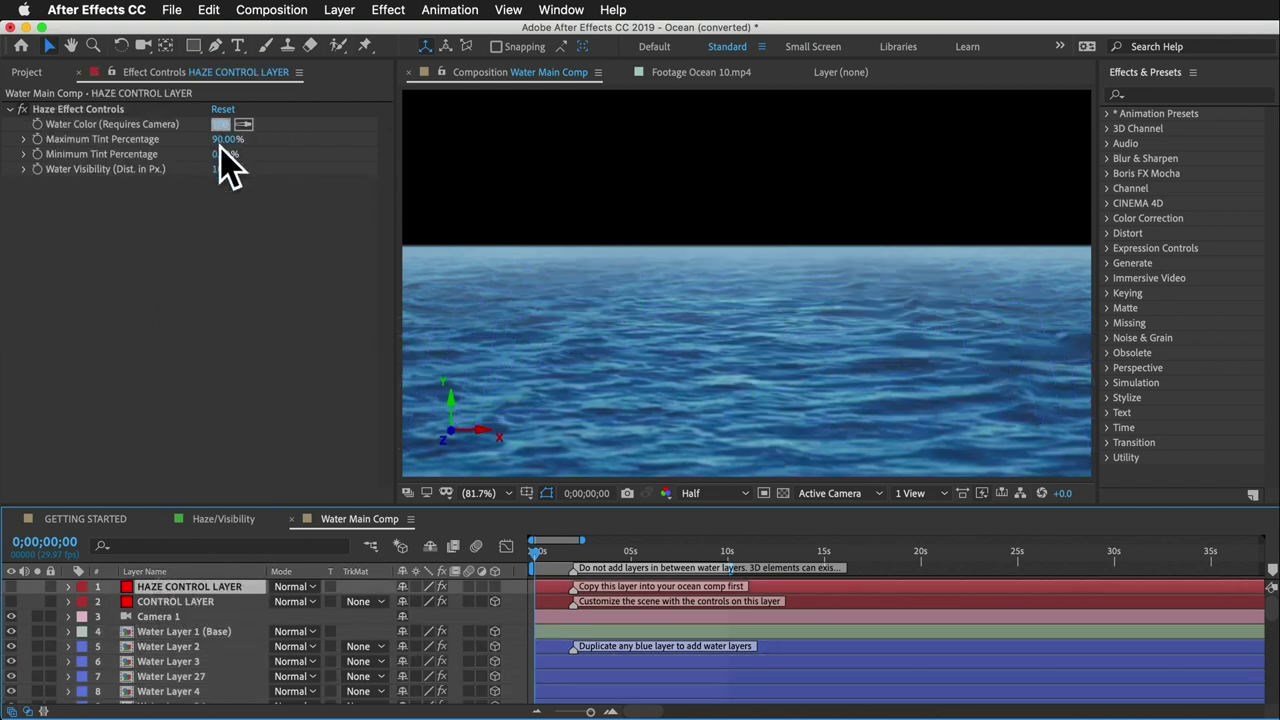
click(70, 172)
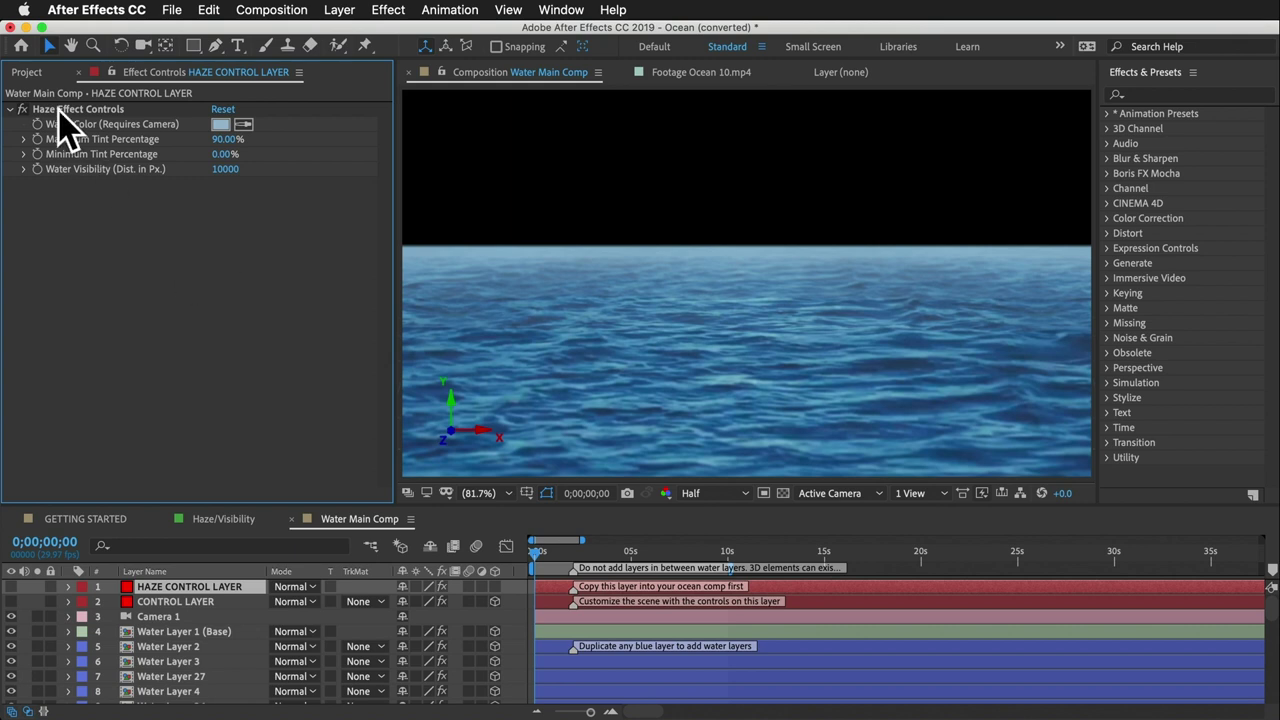
click(22, 72)
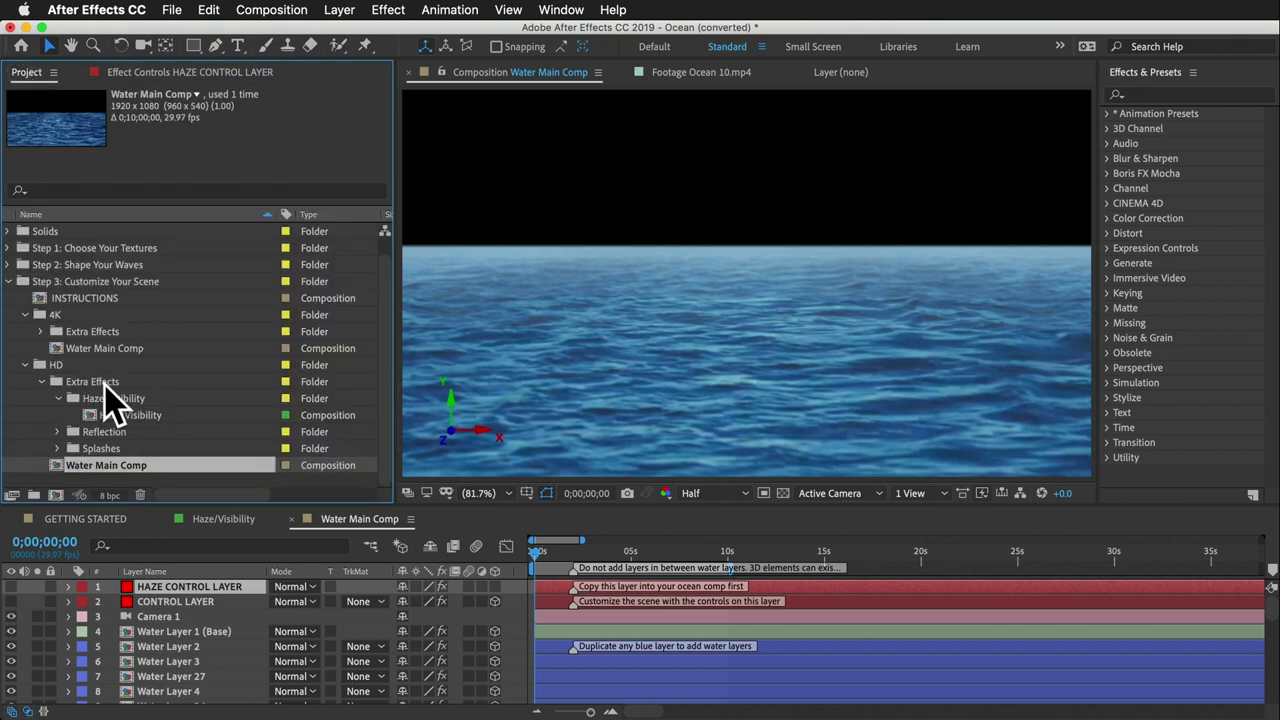
click(57, 398)
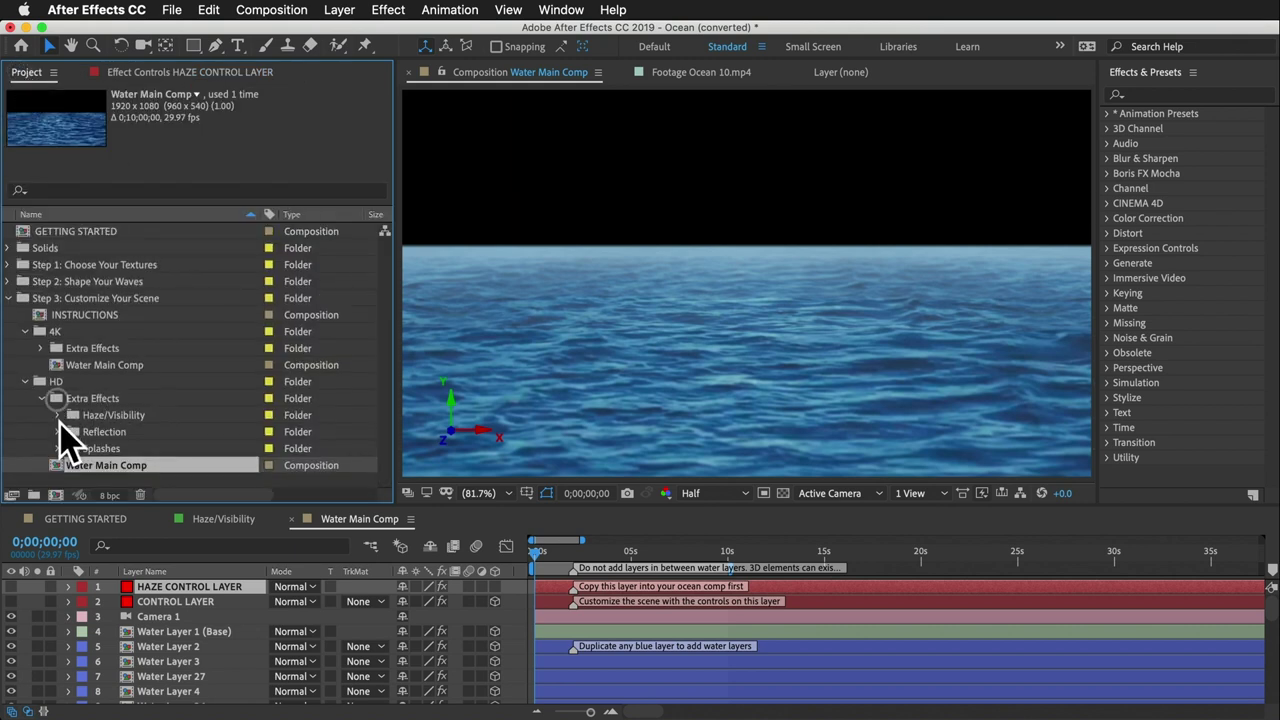
click(57, 449)
click(56, 449)
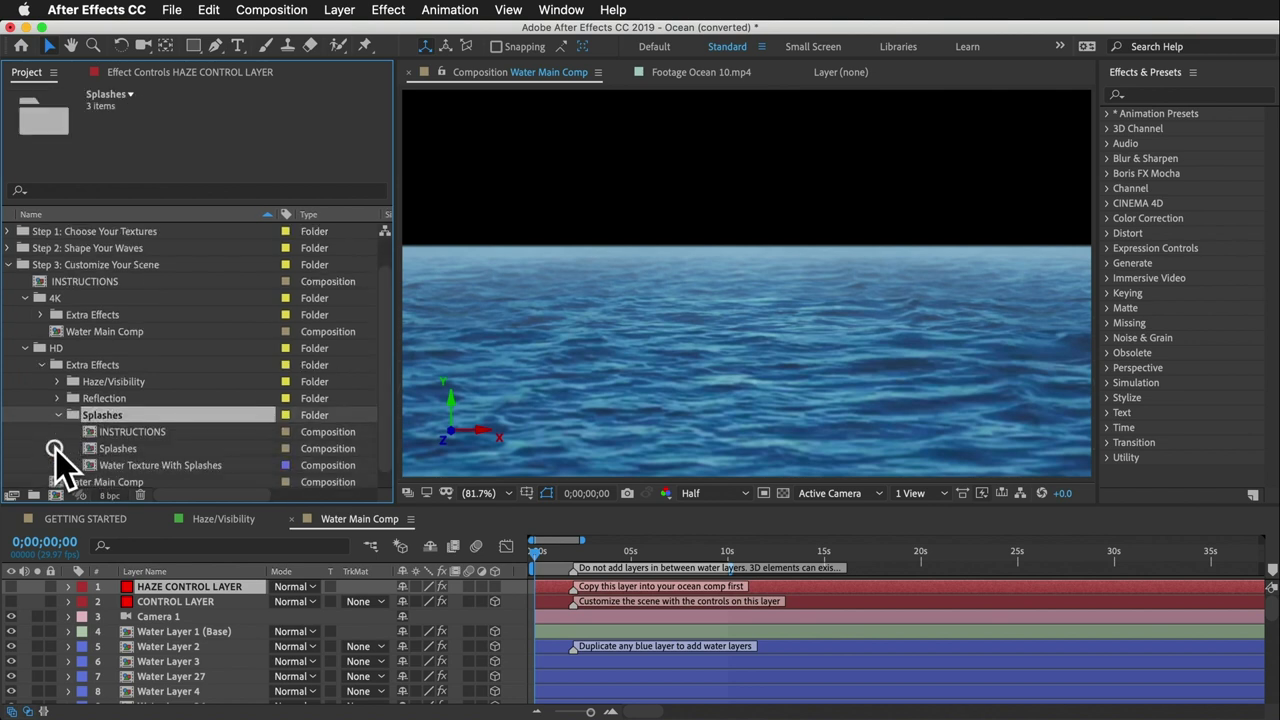
Open and preview the Splashes comp, then show its CONTROL LAYER's Splash Customization Controls.
double_click(118, 449)
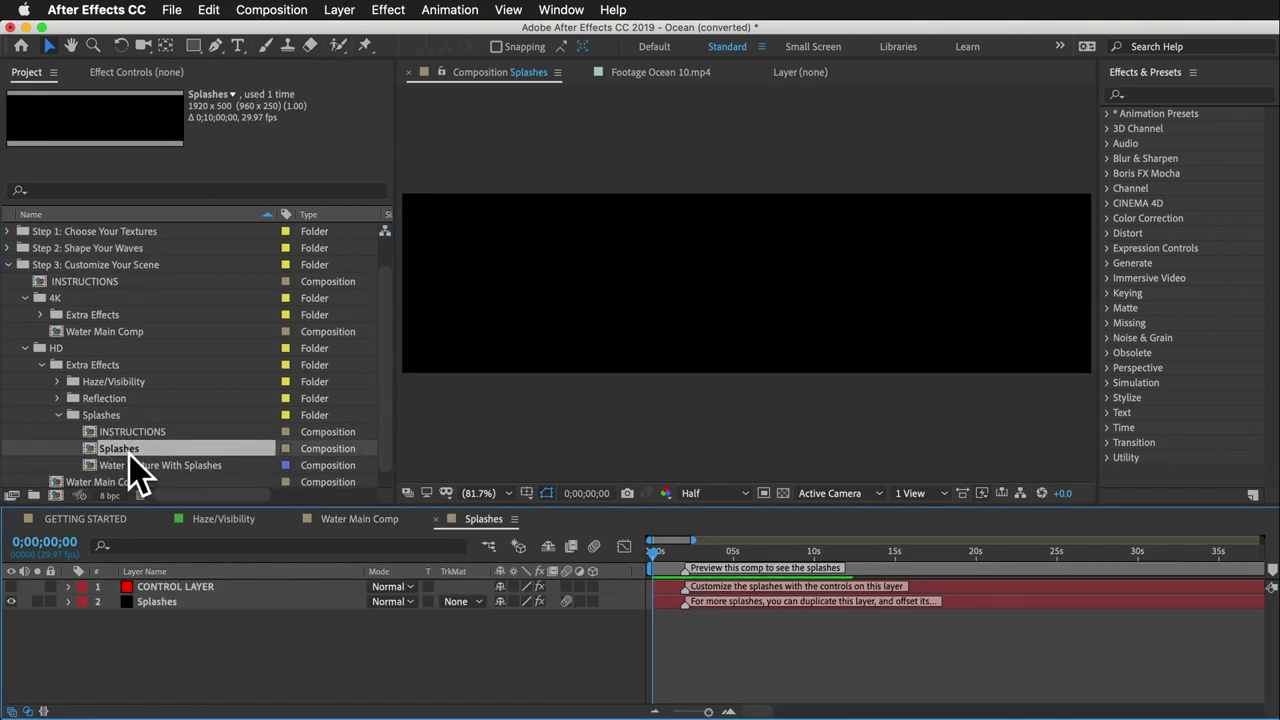
key(space)
key(space)
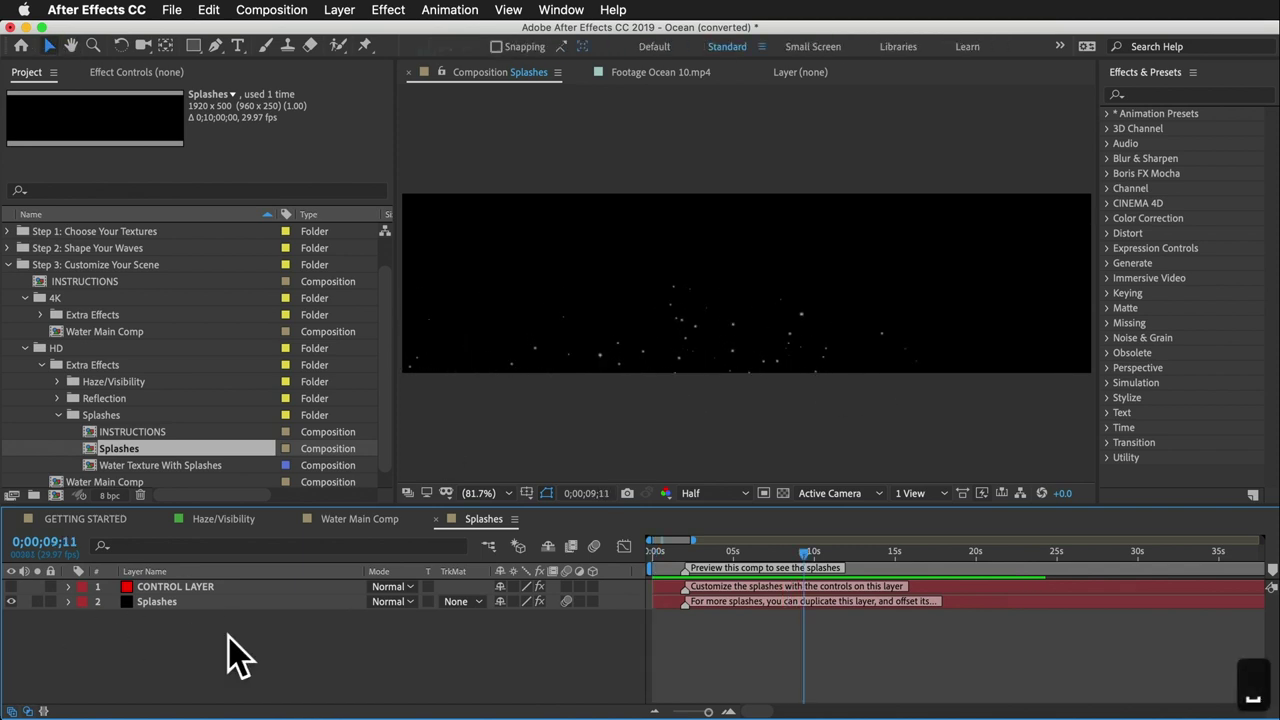
click(197, 588)
click(188, 74)
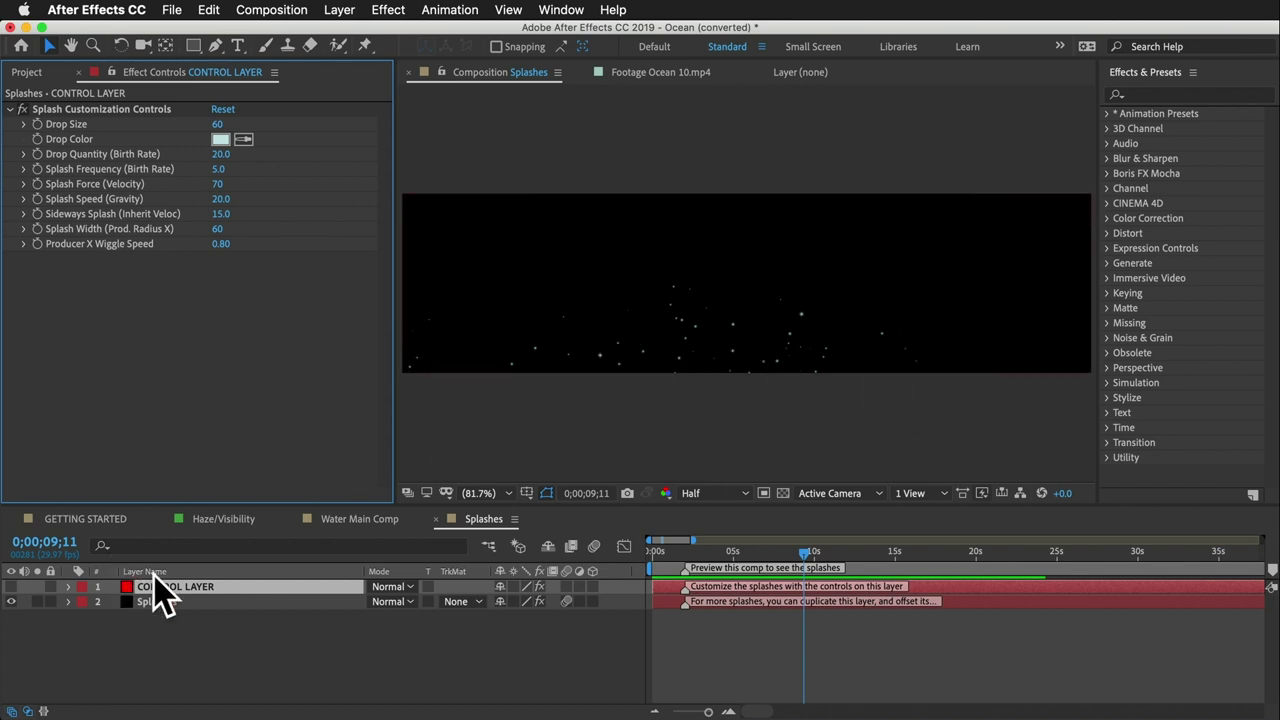
click(168, 601)
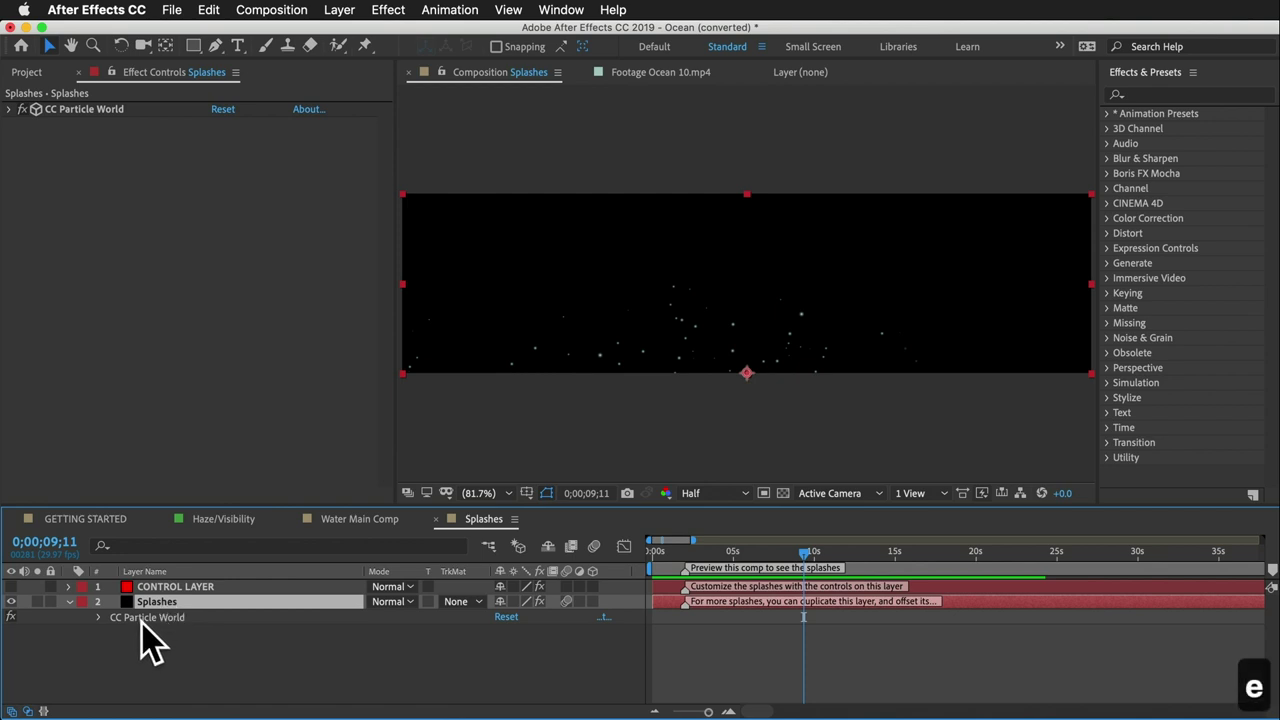
click(140, 618)
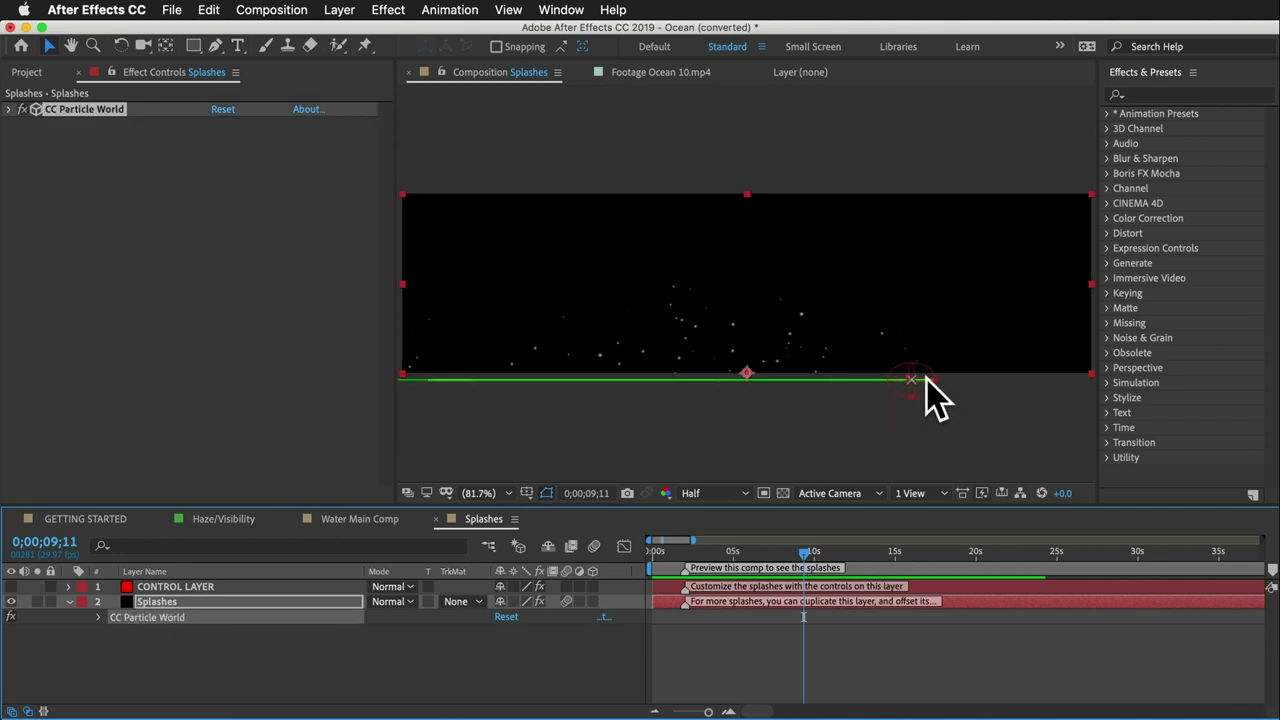
click(669, 560)
drag(670, 561, 763, 558)
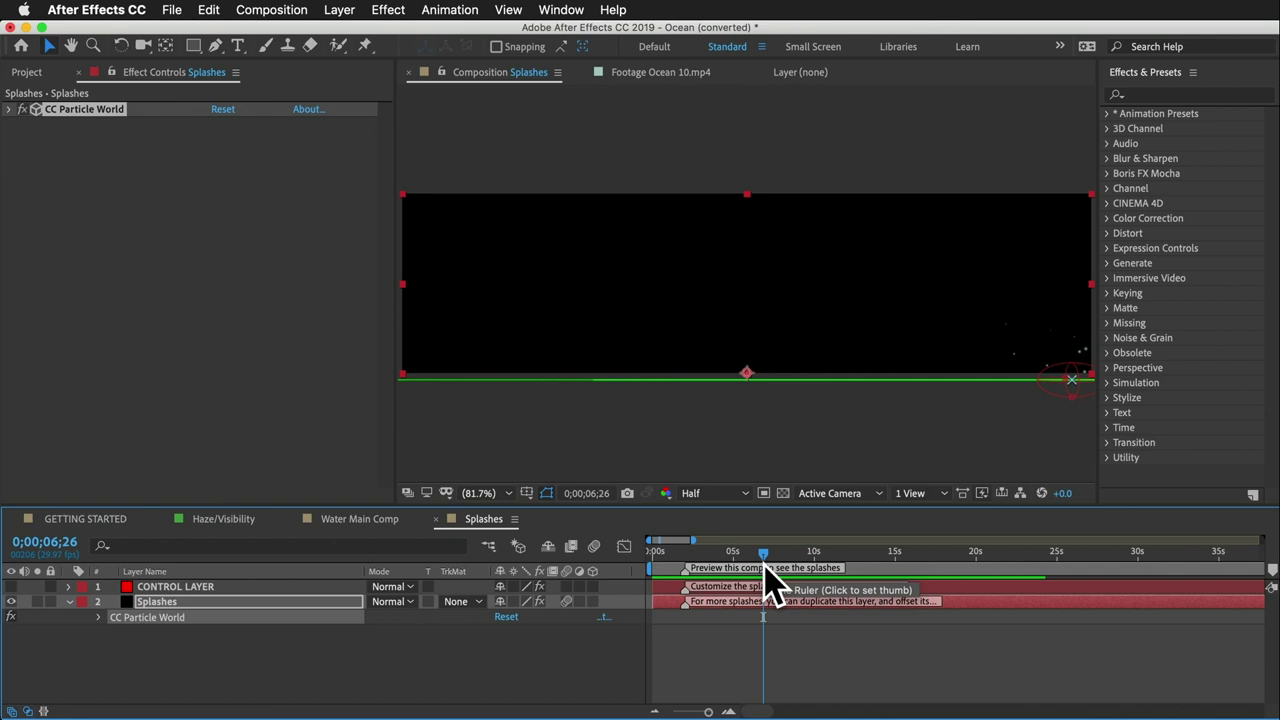
click(191, 604)
key(super+d)
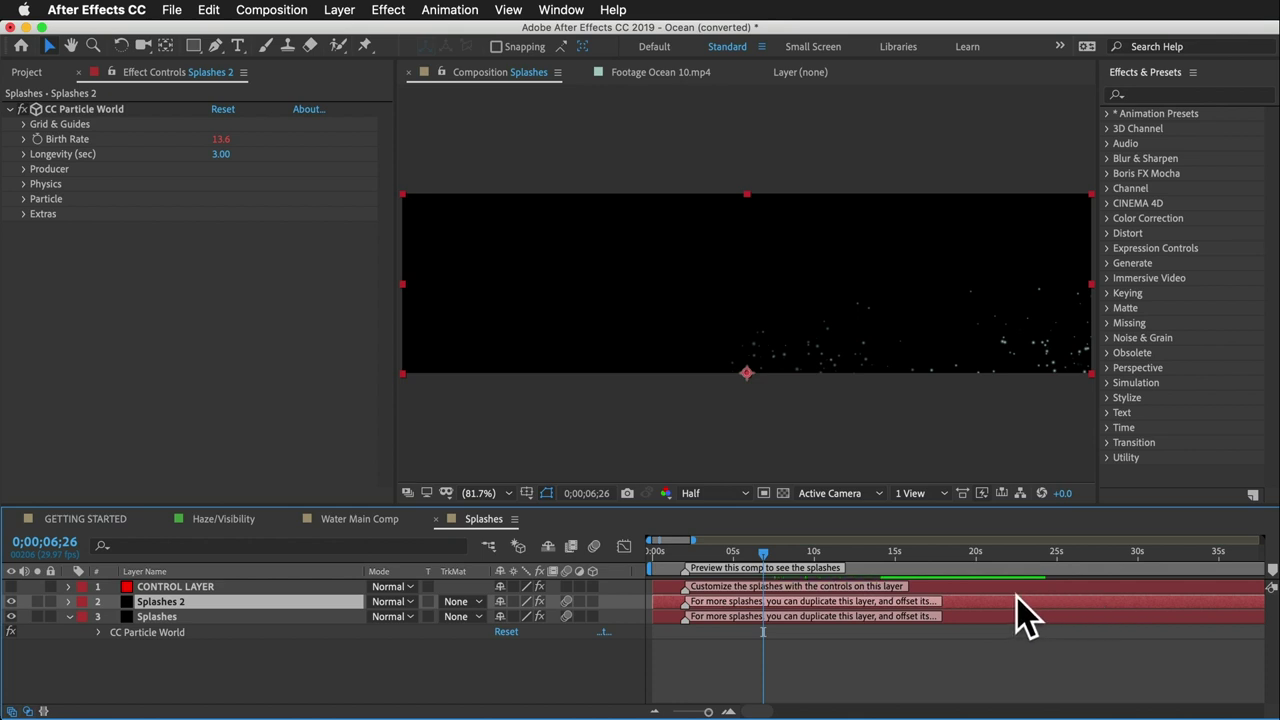
drag(1013, 598, 914, 601)
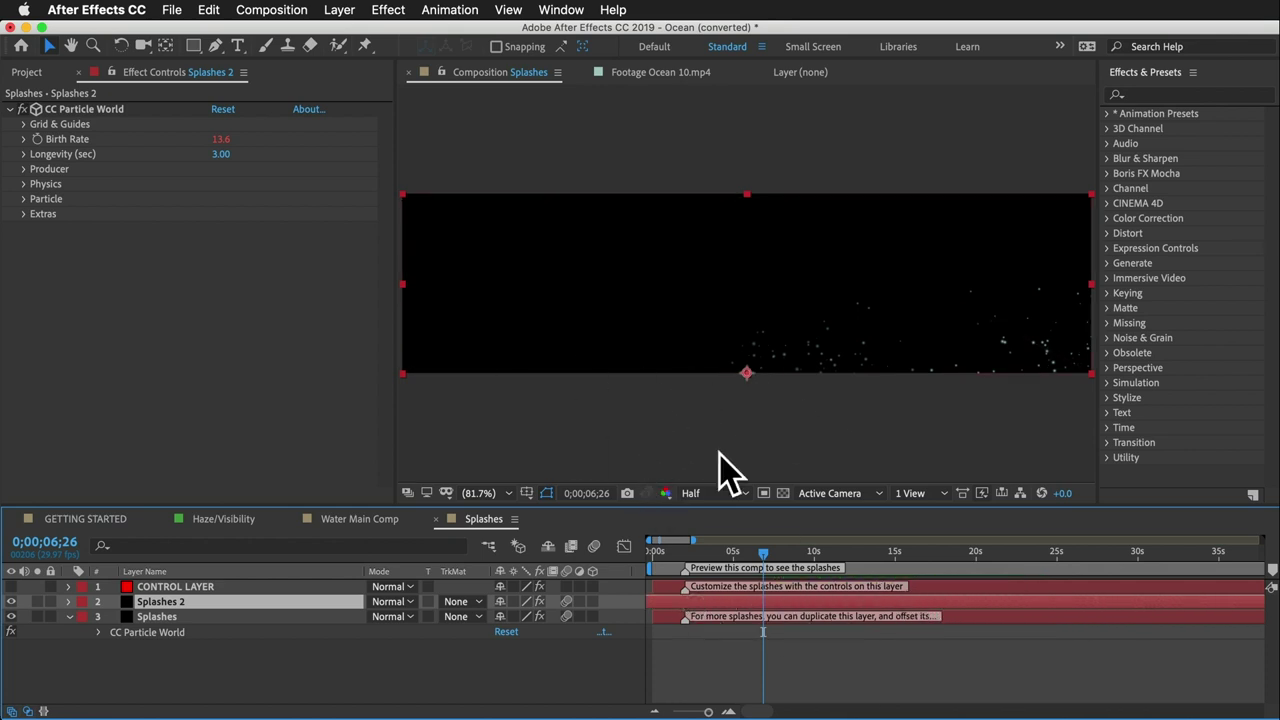
key(Delete)
click(175, 587)
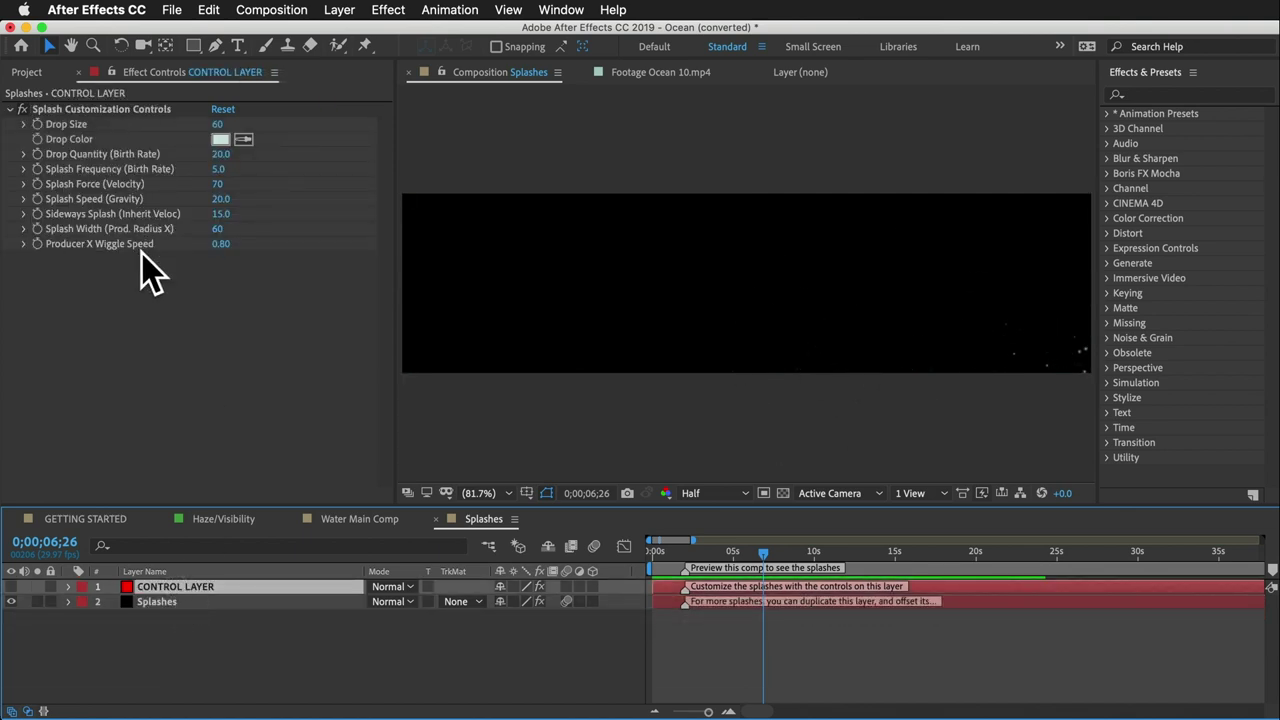
click(40, 75)
scroll(125, 460, down, 1)
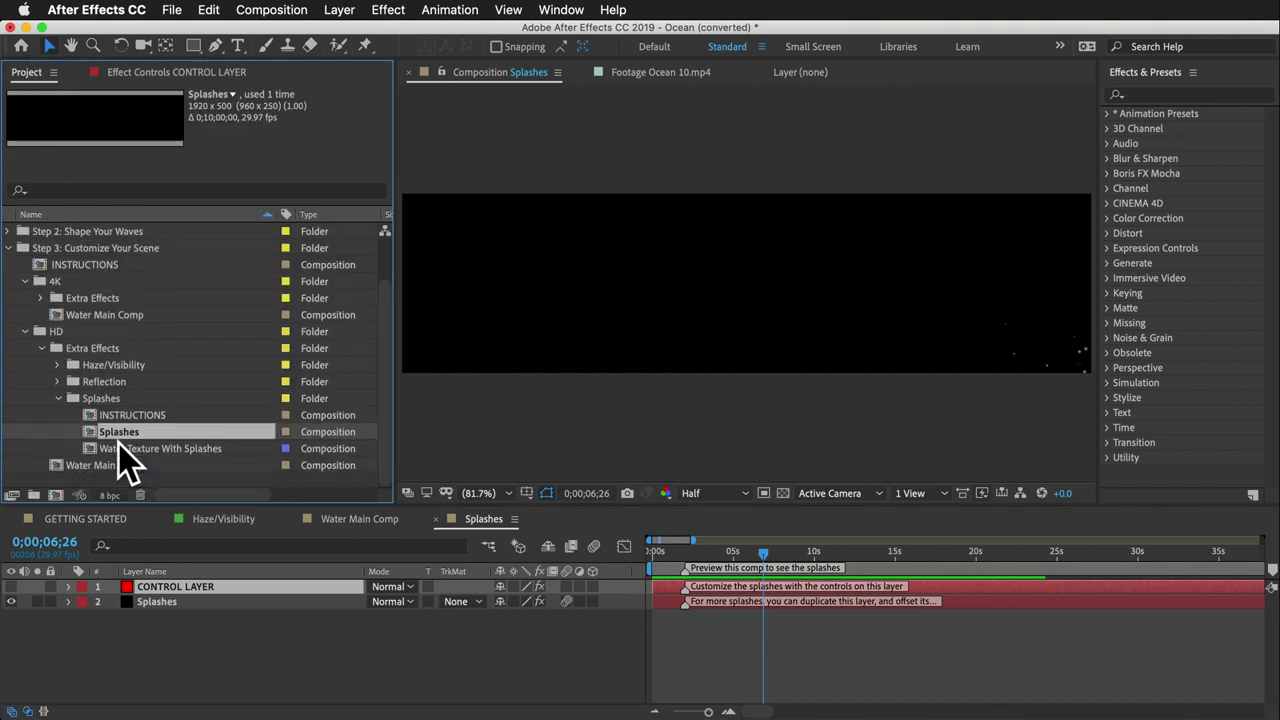
Add the Splashes comp to Water Main Comp and place it just below CONTROL LAYER.
drag(120, 445, 90, 472)
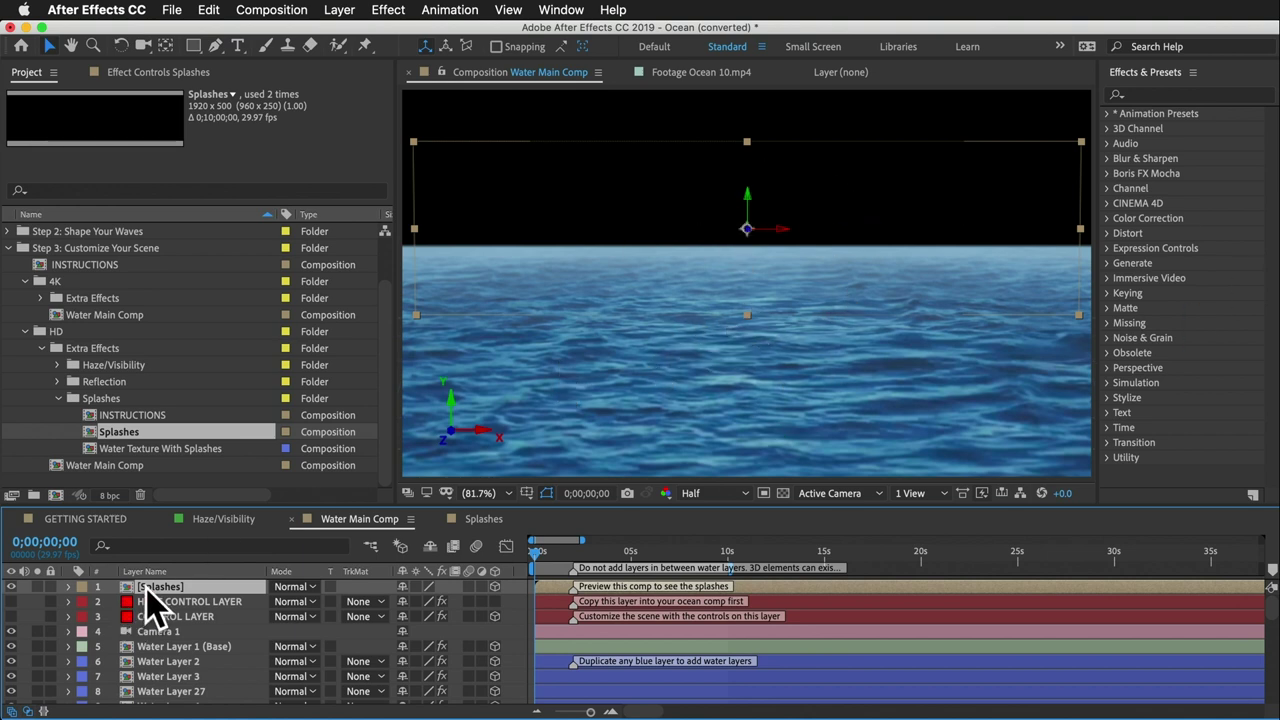
drag(146, 590, 168, 684)
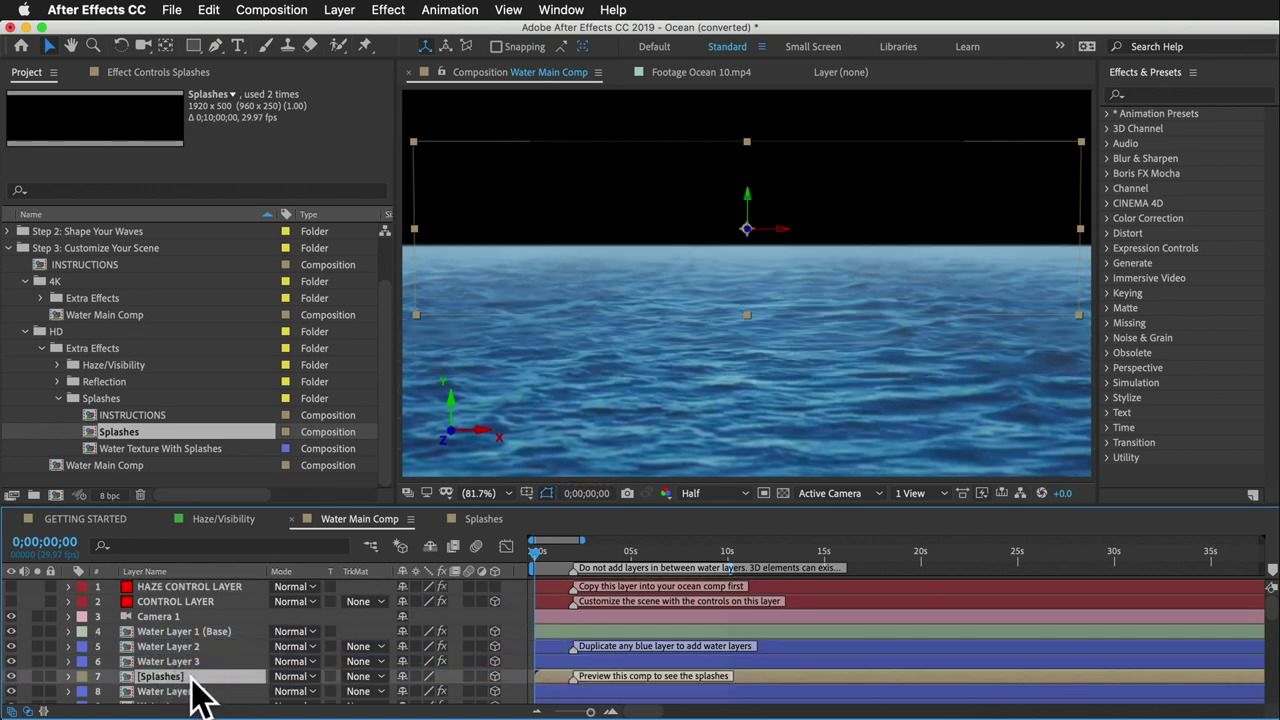
scroll(200, 698, down, 5)
scroll(196, 694, up, 3)
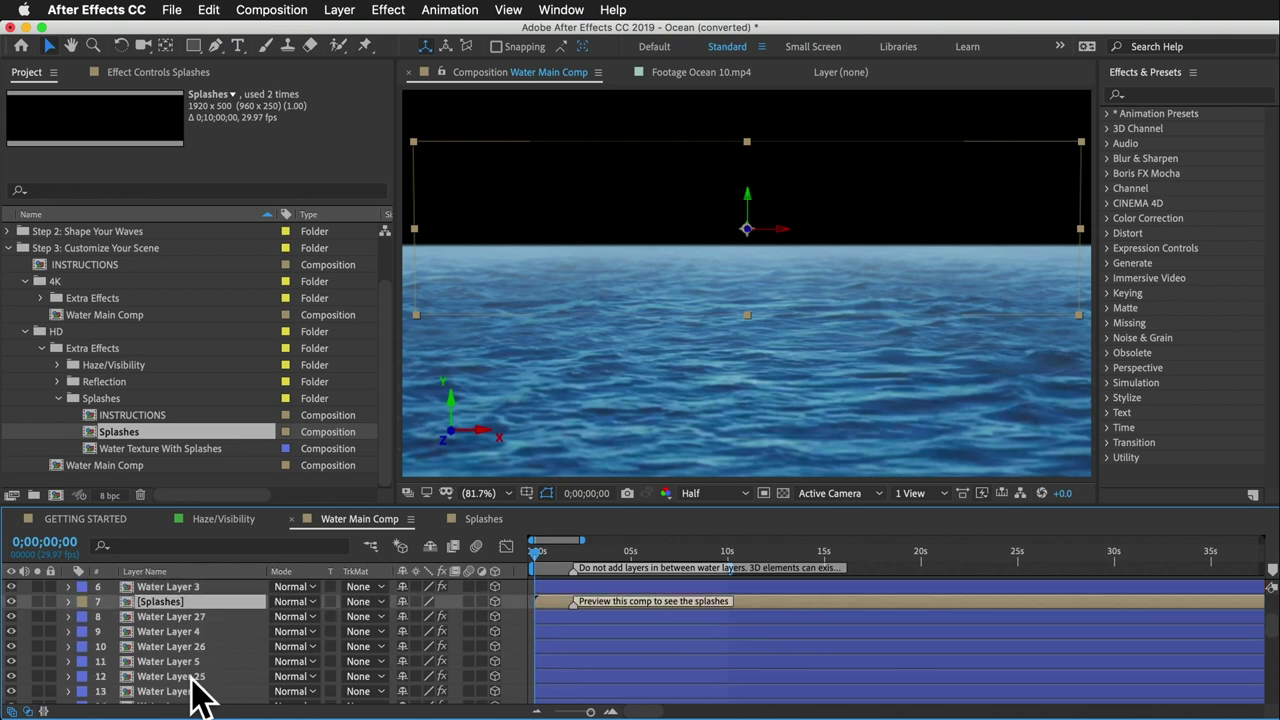
click(186, 632)
click(190, 676)
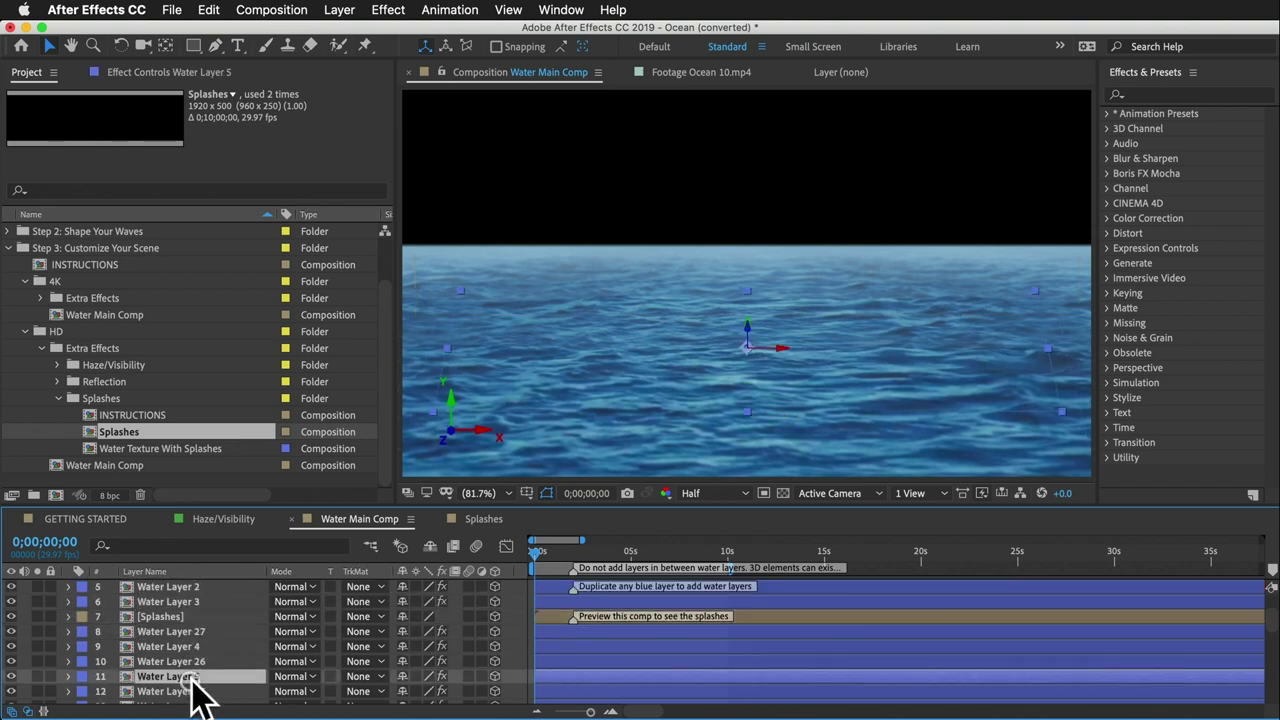
click(197, 646)
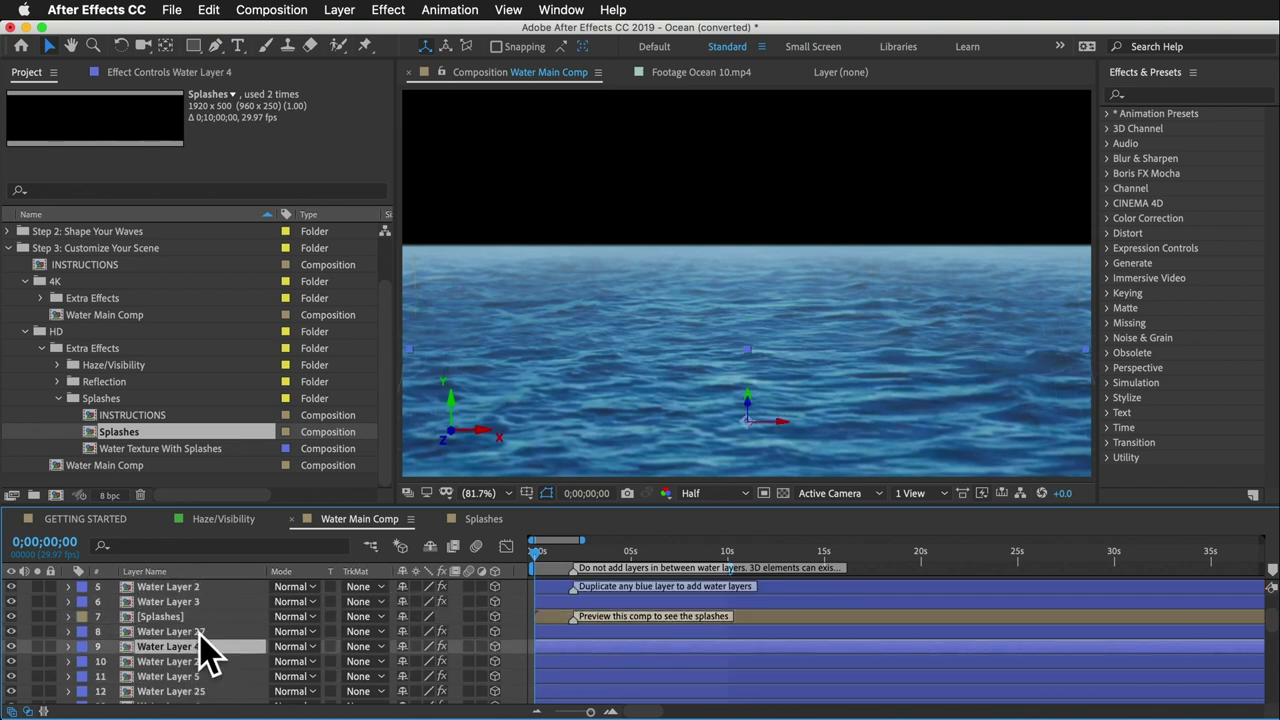
scroll(197, 645, up, 1)
scroll(200, 651, up, 3)
drag(165, 676, 200, 605)
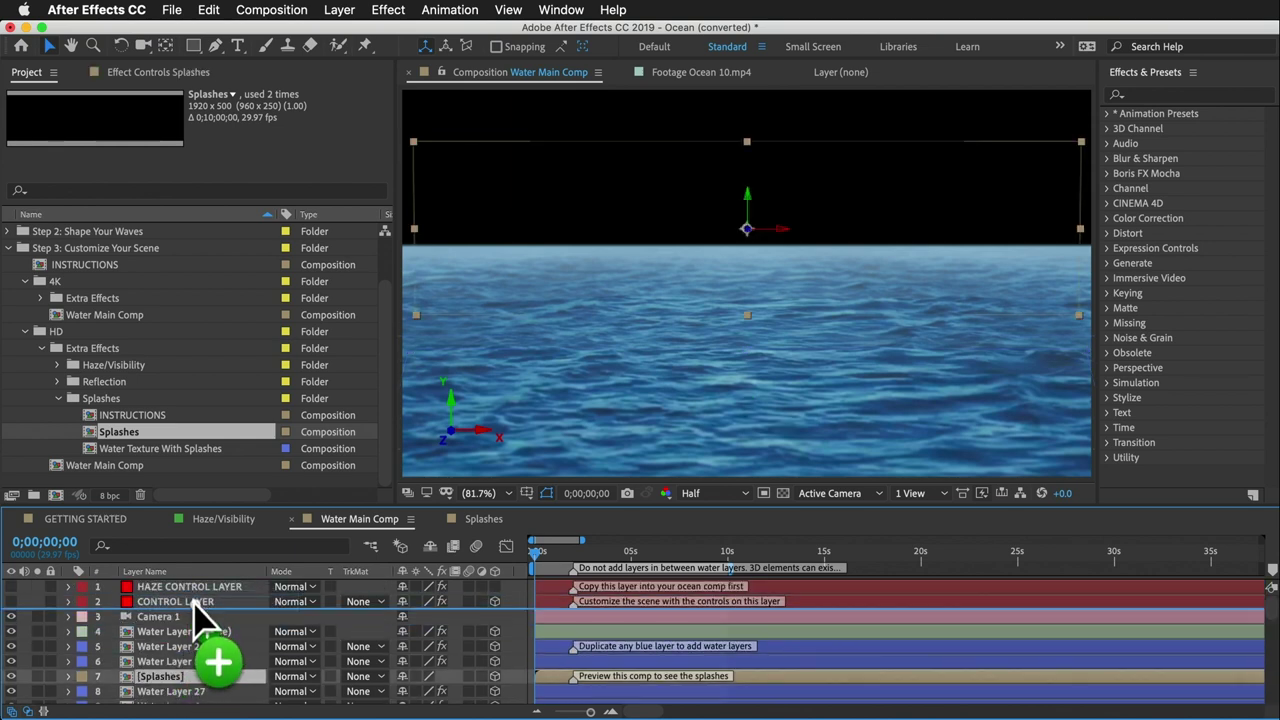
drag(197, 592, 210, 614)
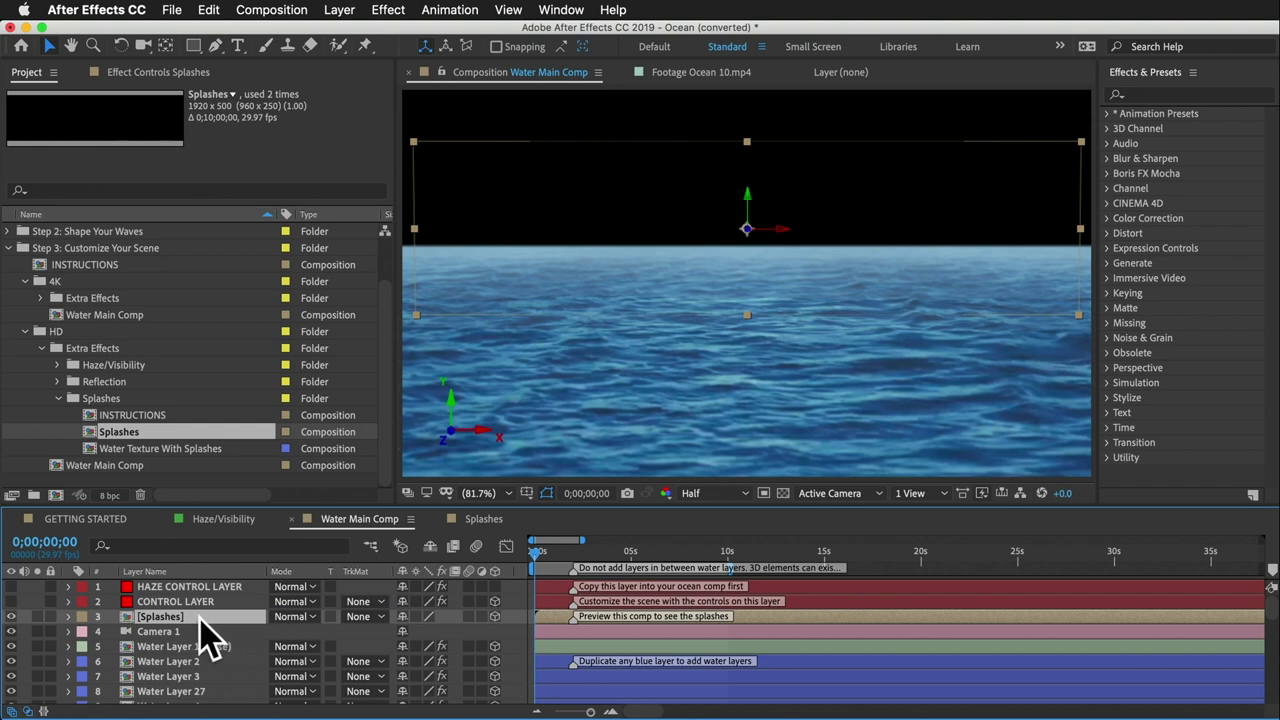
Push the Splashes layer to Z 232, then delete it and open Water Texture With Splashes.
key(p)
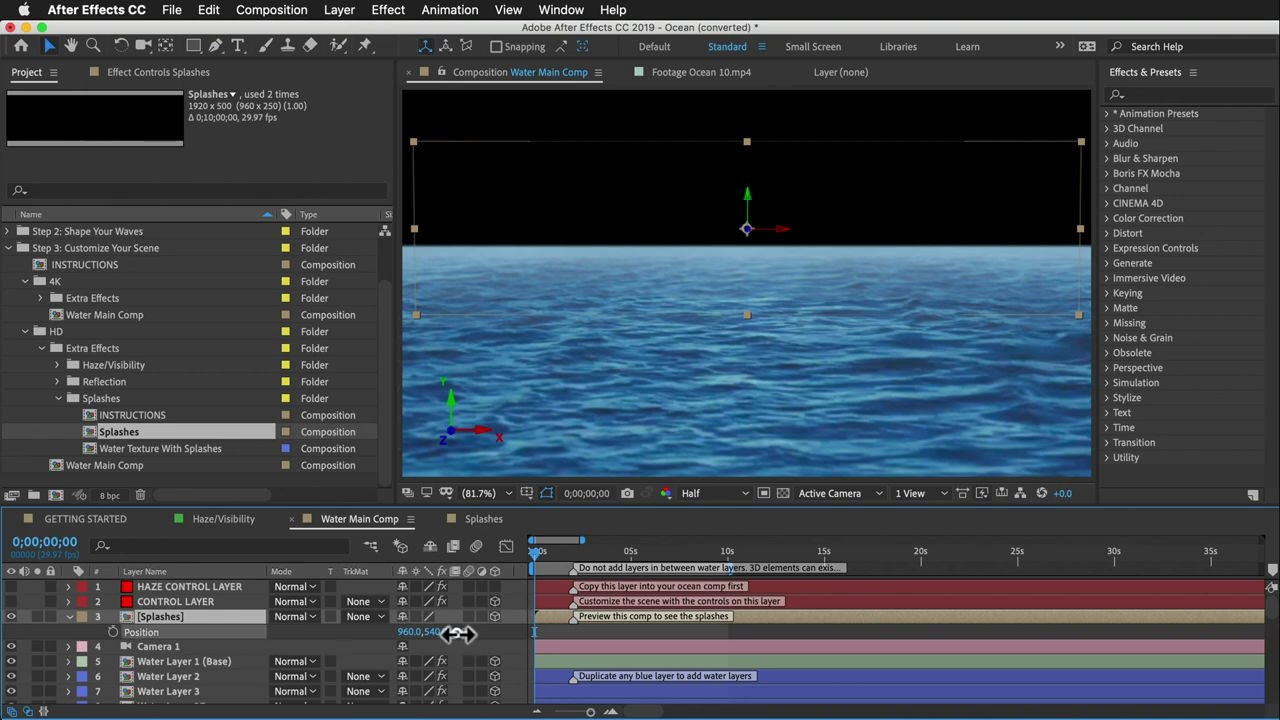
drag(458, 632, 692, 606)
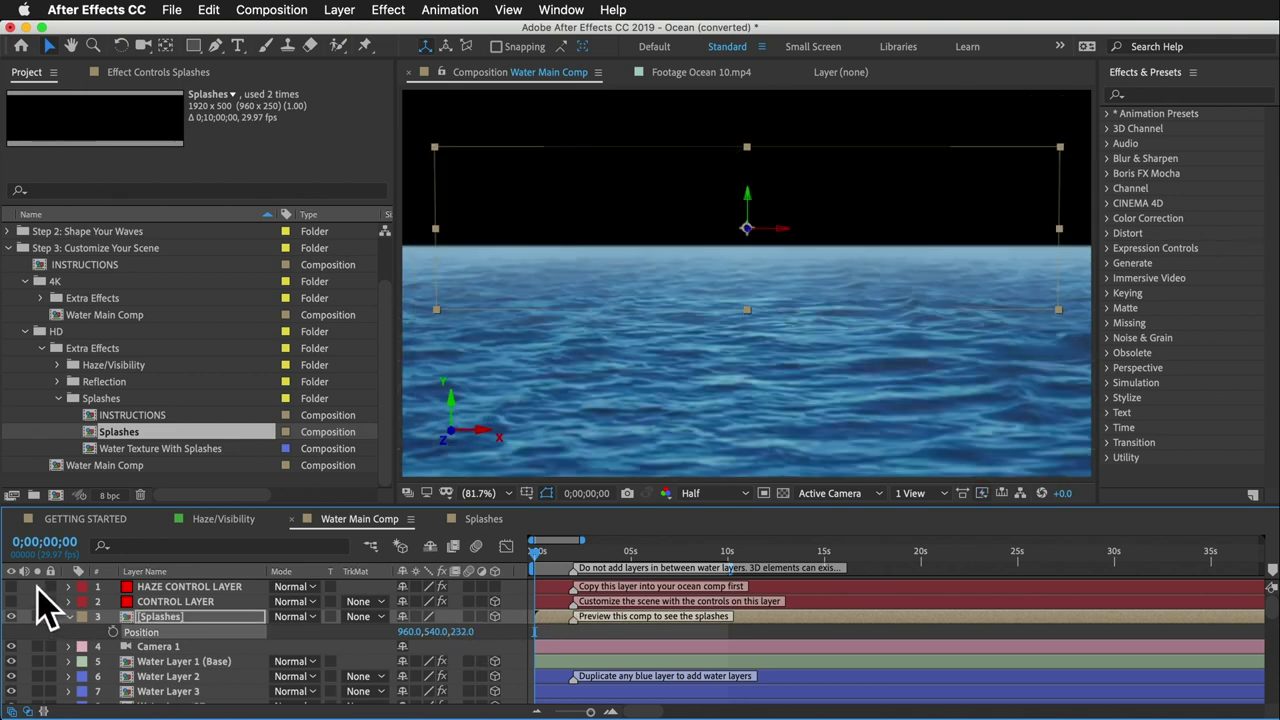
key(BackSpace)
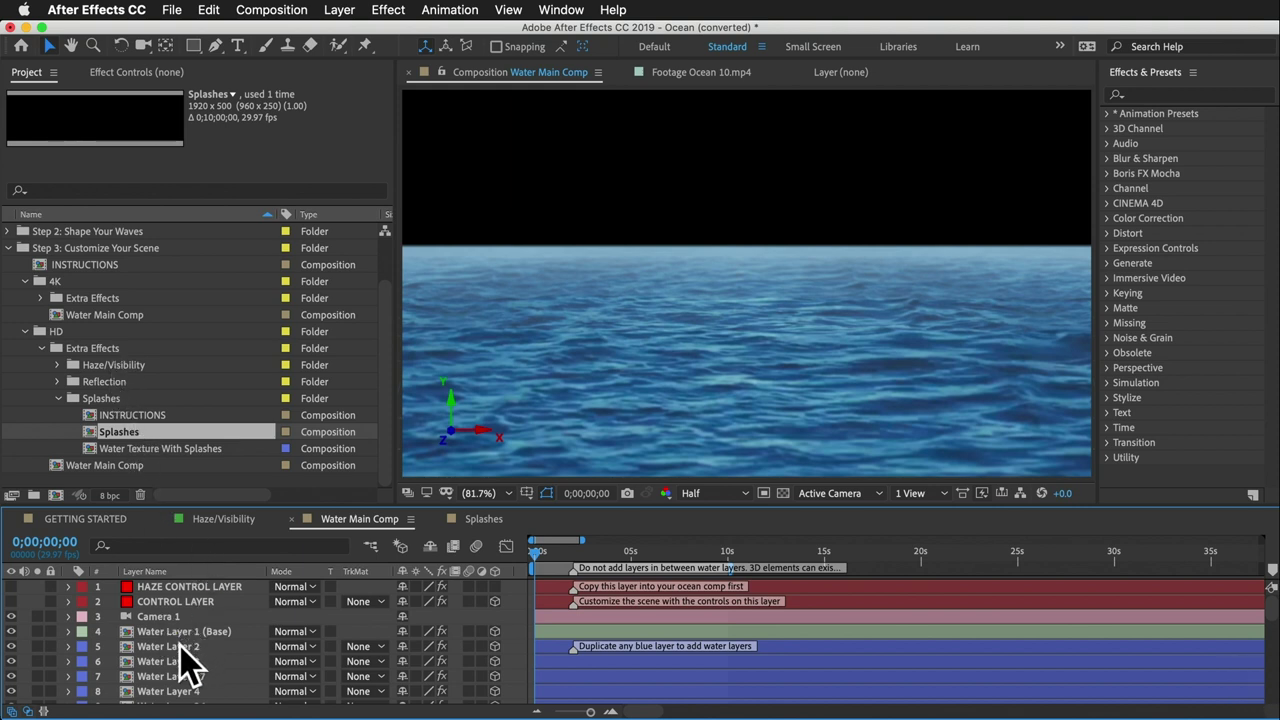
double_click(114, 452)
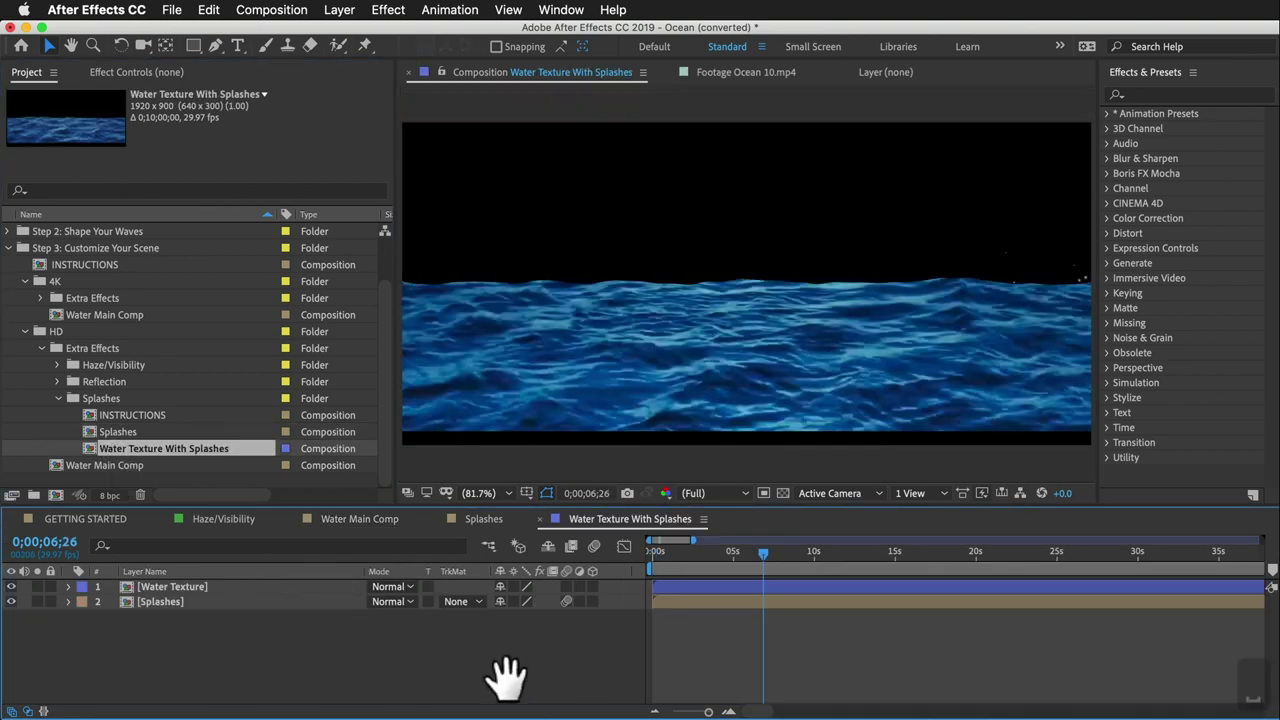
Stop the Water Texture With Splashes preview and inspect its Water Texture and Splashes layers.
key(space)
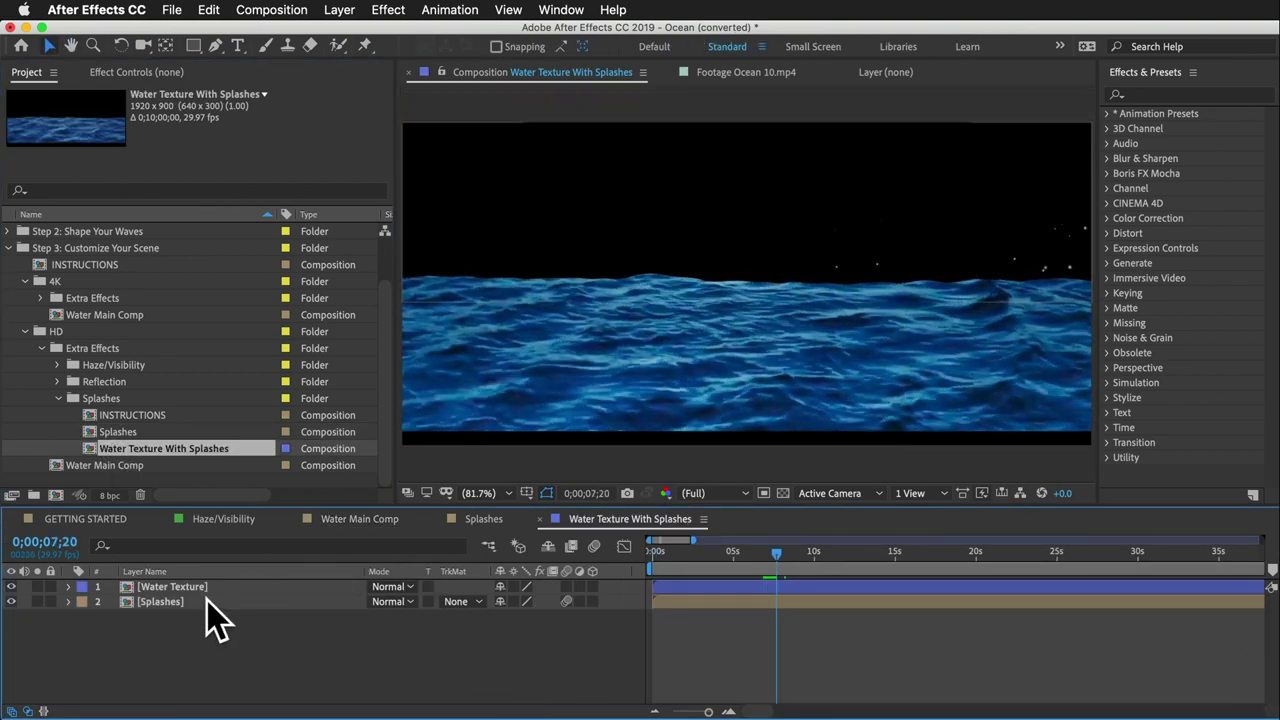
click(180, 588)
click(168, 602)
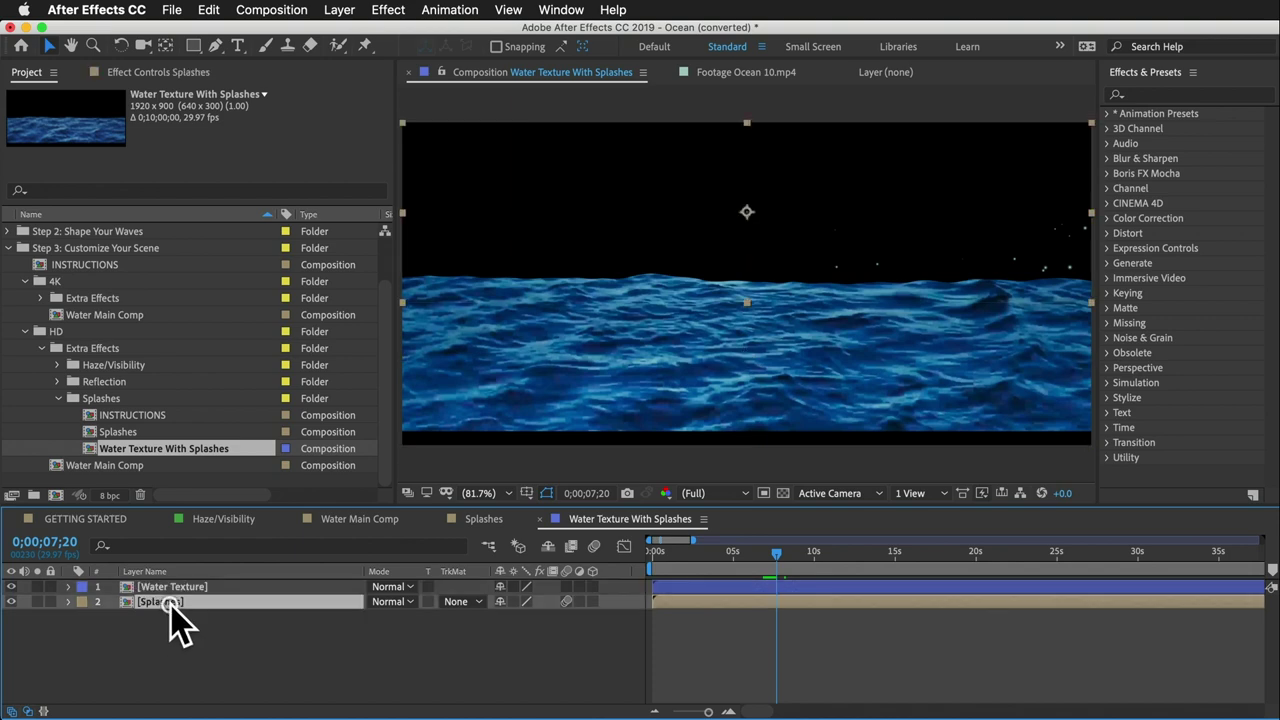
click(240, 650)
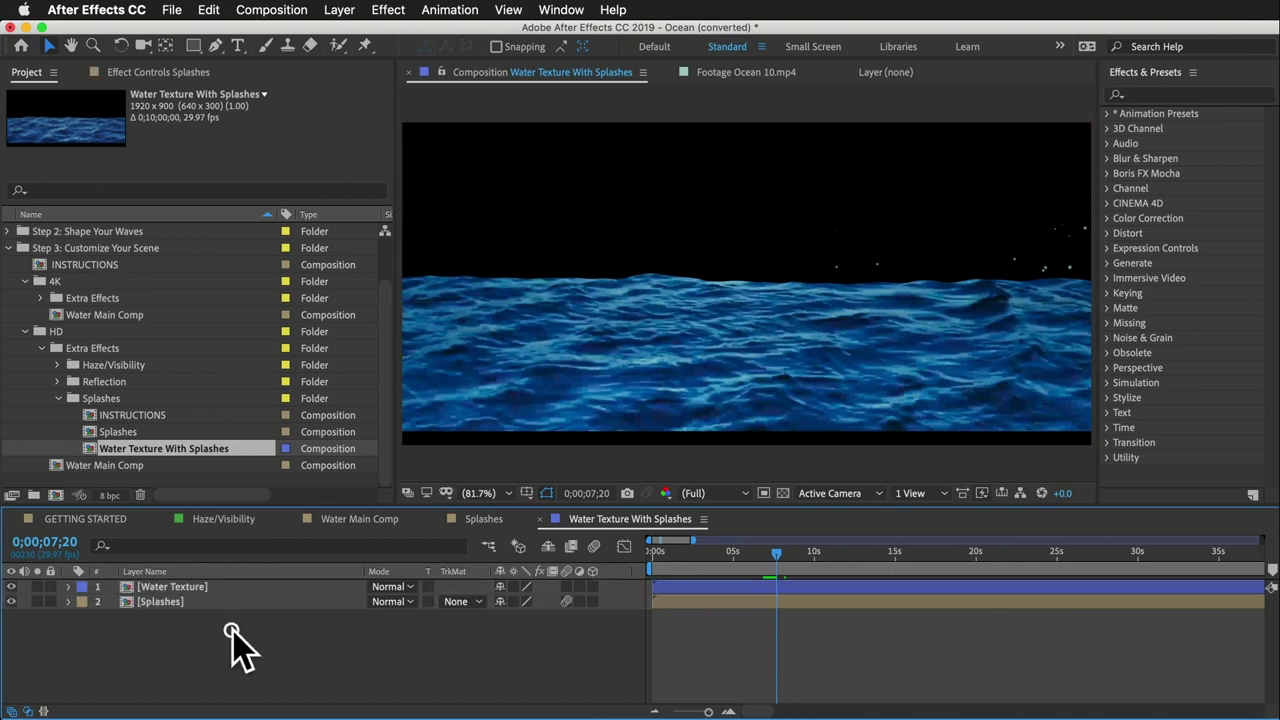
In Water Main Comp, select Water Layer 1 (Base) through Water Layer 4, then solo Water Layer 2.
click(84, 468)
double_click(84, 468)
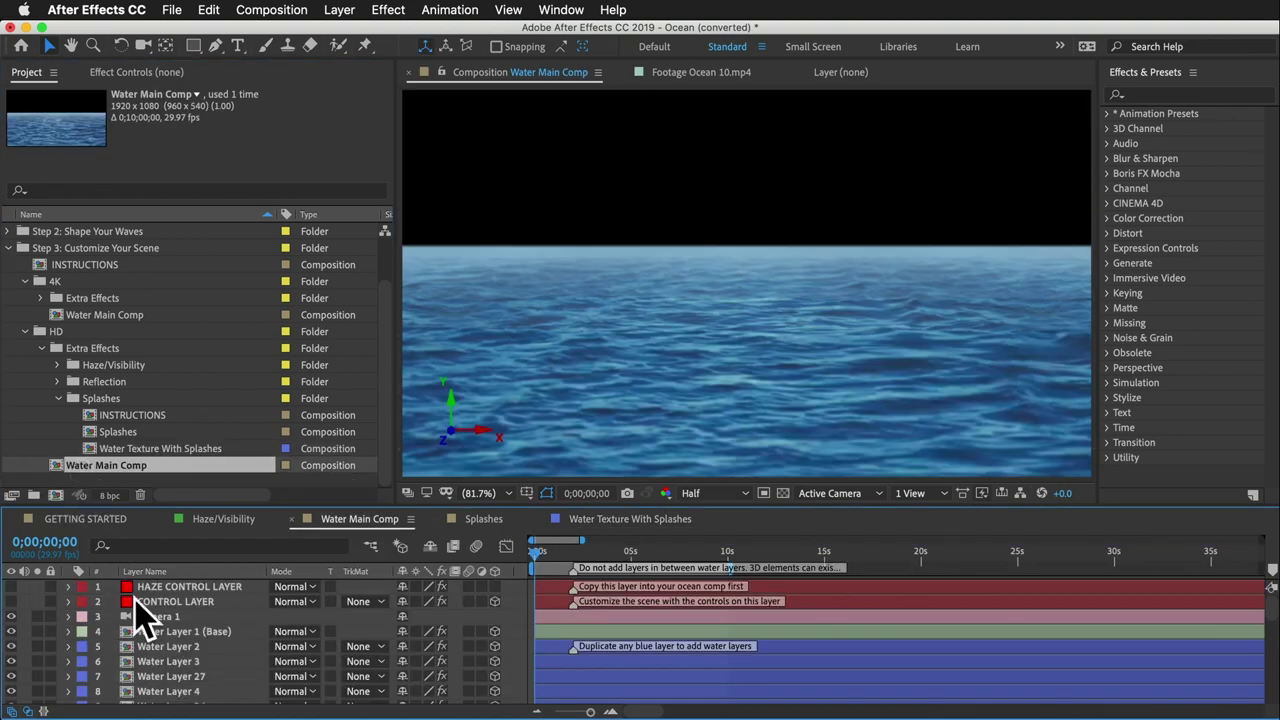
click(193, 632)
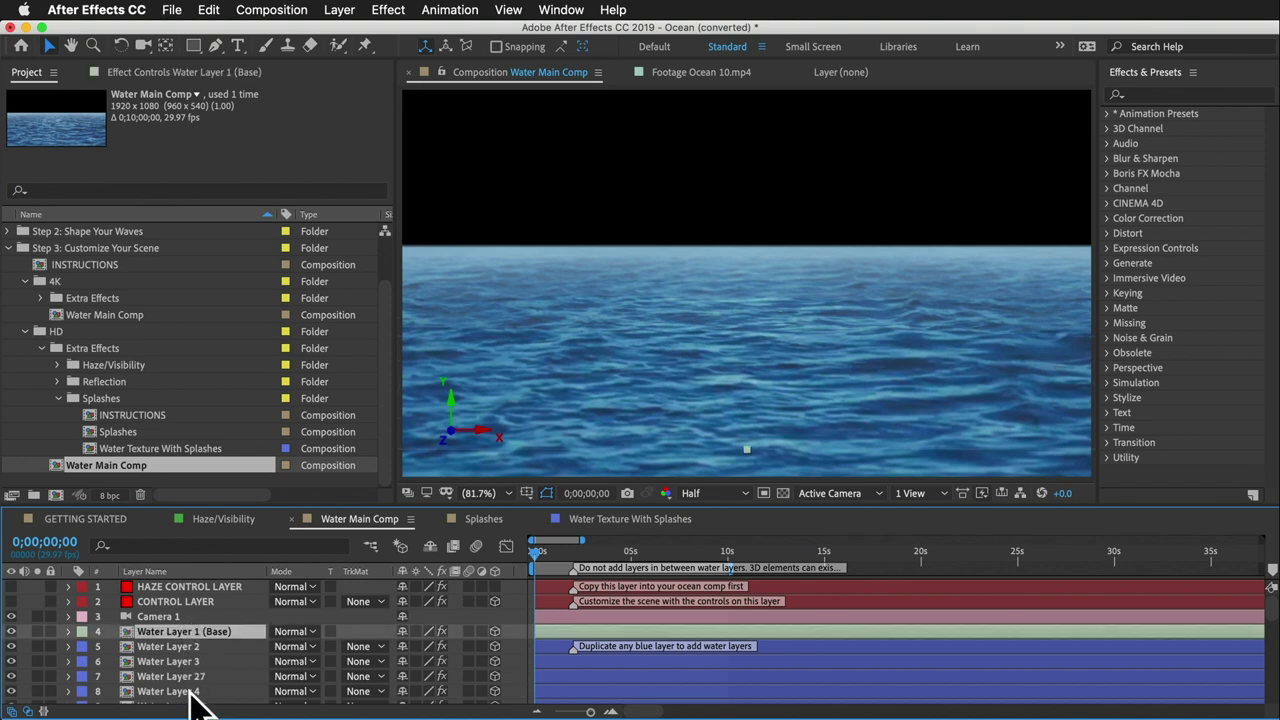
scroll(191, 705, down, 1)
scroll(191, 705, down, 5)
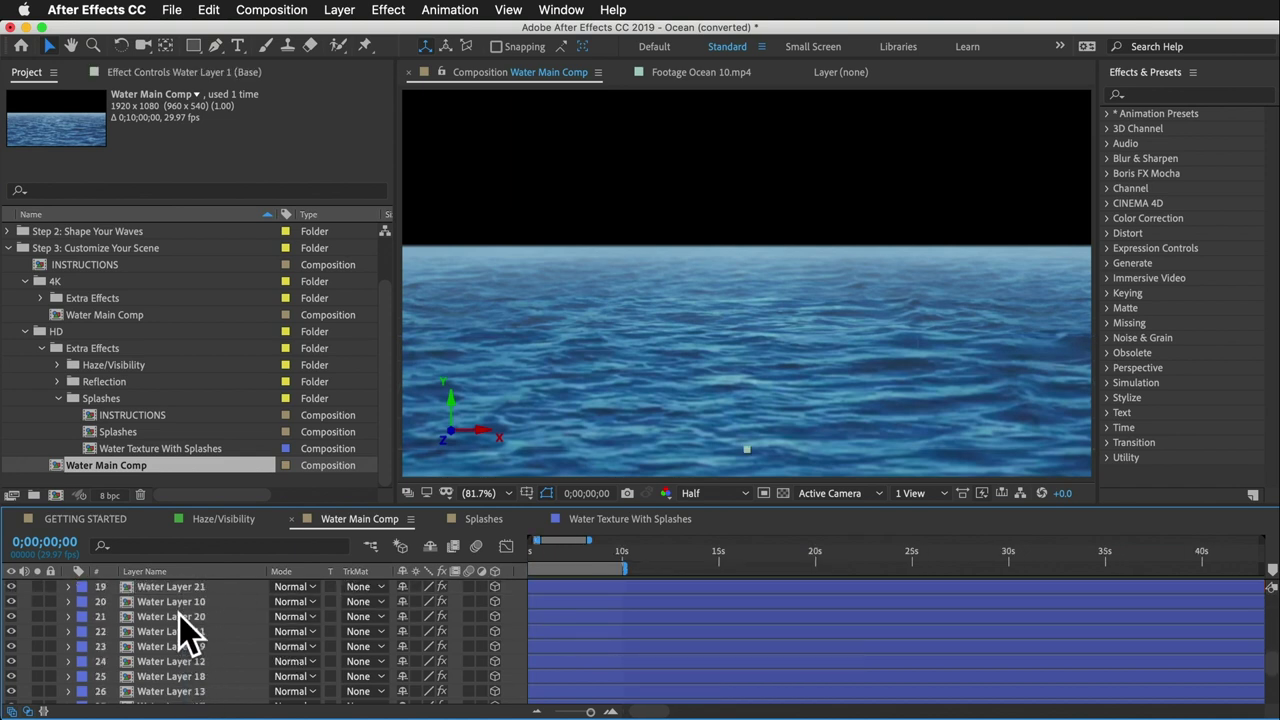
scroll(190, 630, up, 6)
shift+click(200, 676)
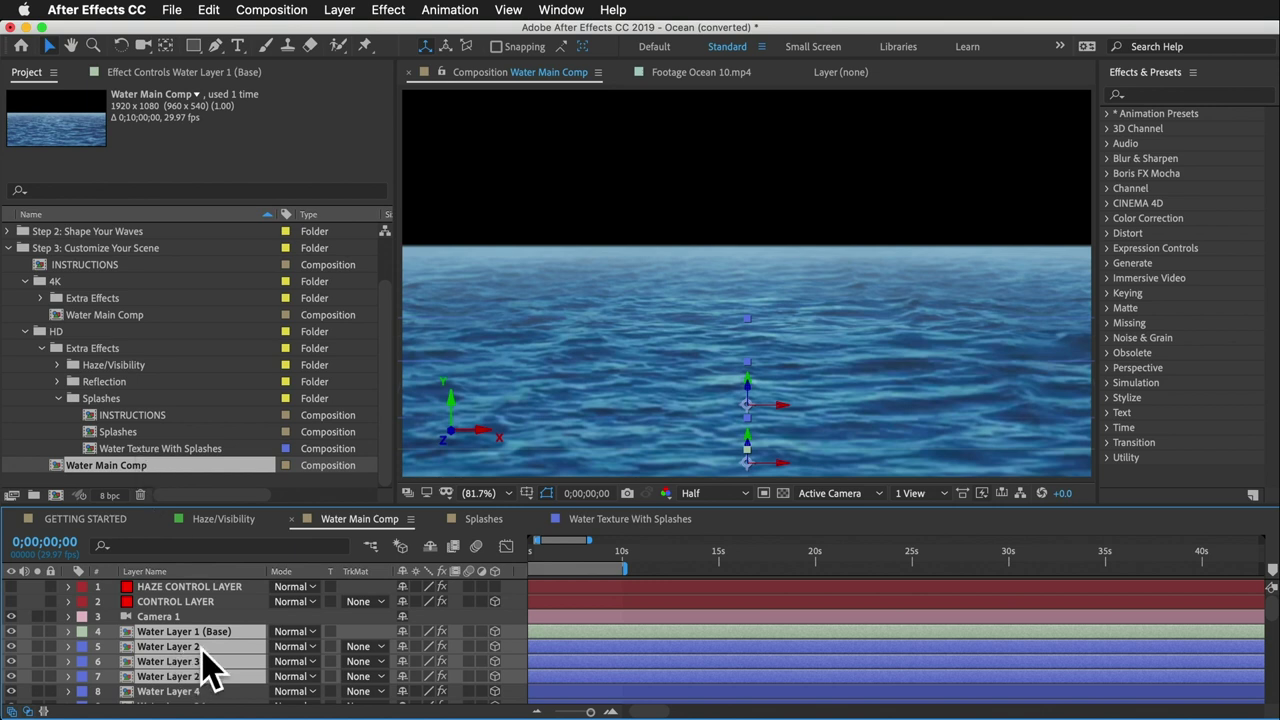
click(159, 451)
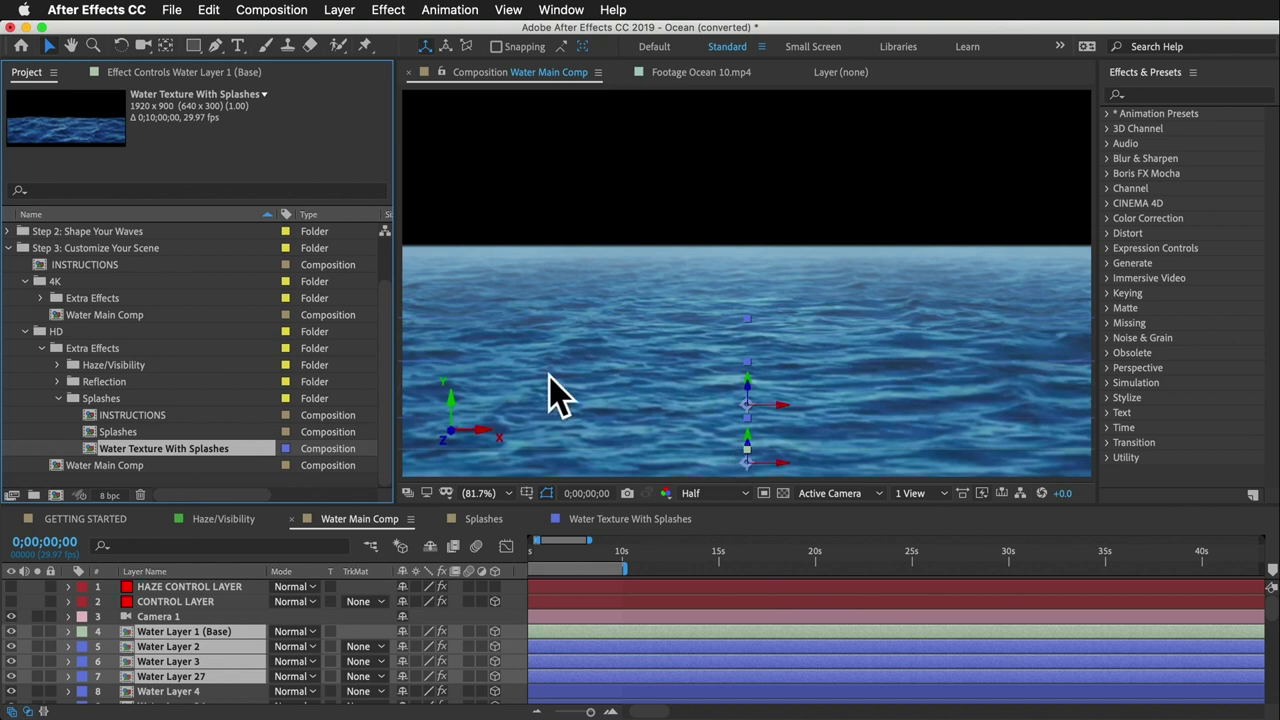
click(160, 616)
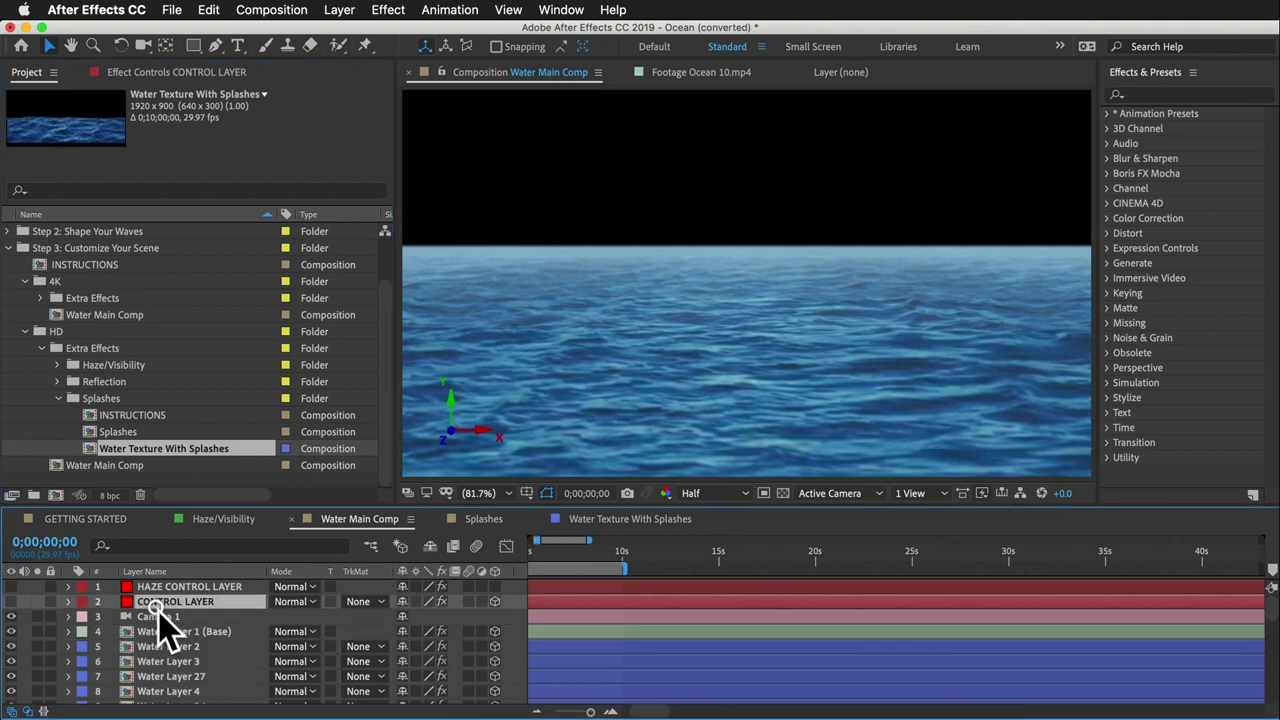
click(37, 646)
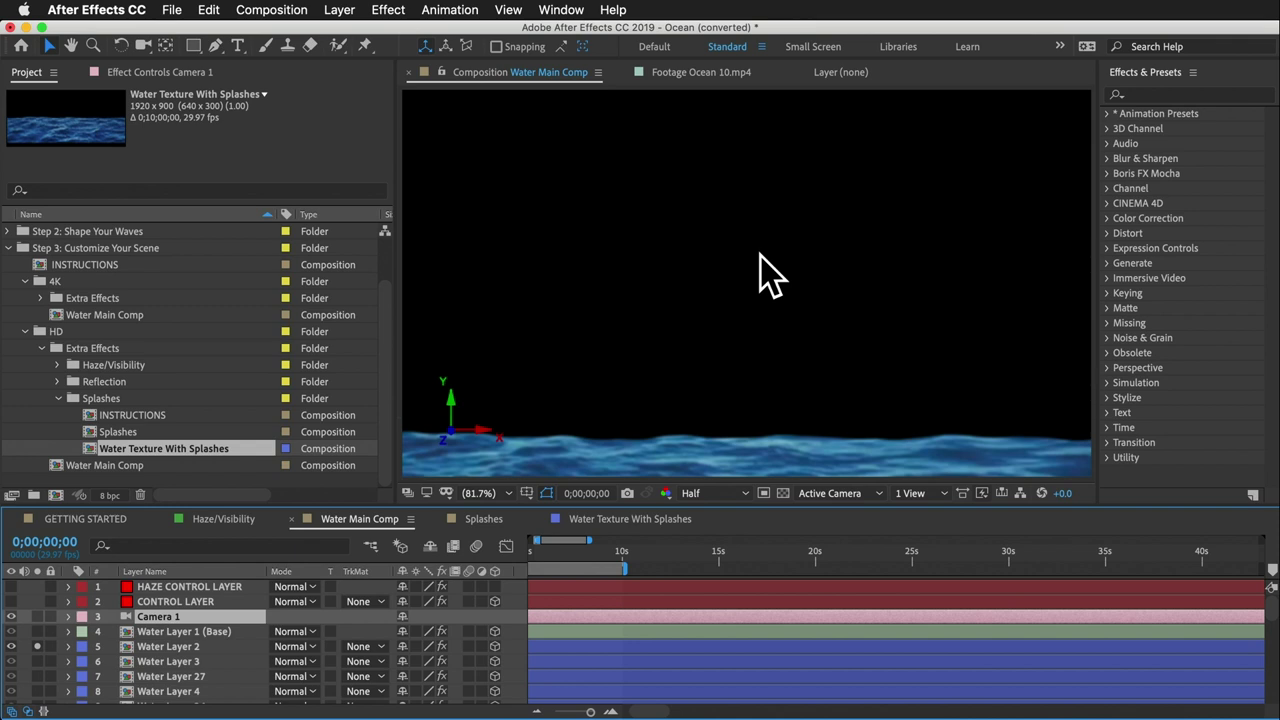
Add a horizontal guide at the water's top edge and replace Water Layers 1–4 with Water Texture With Splashes.
key(ctrl+r)
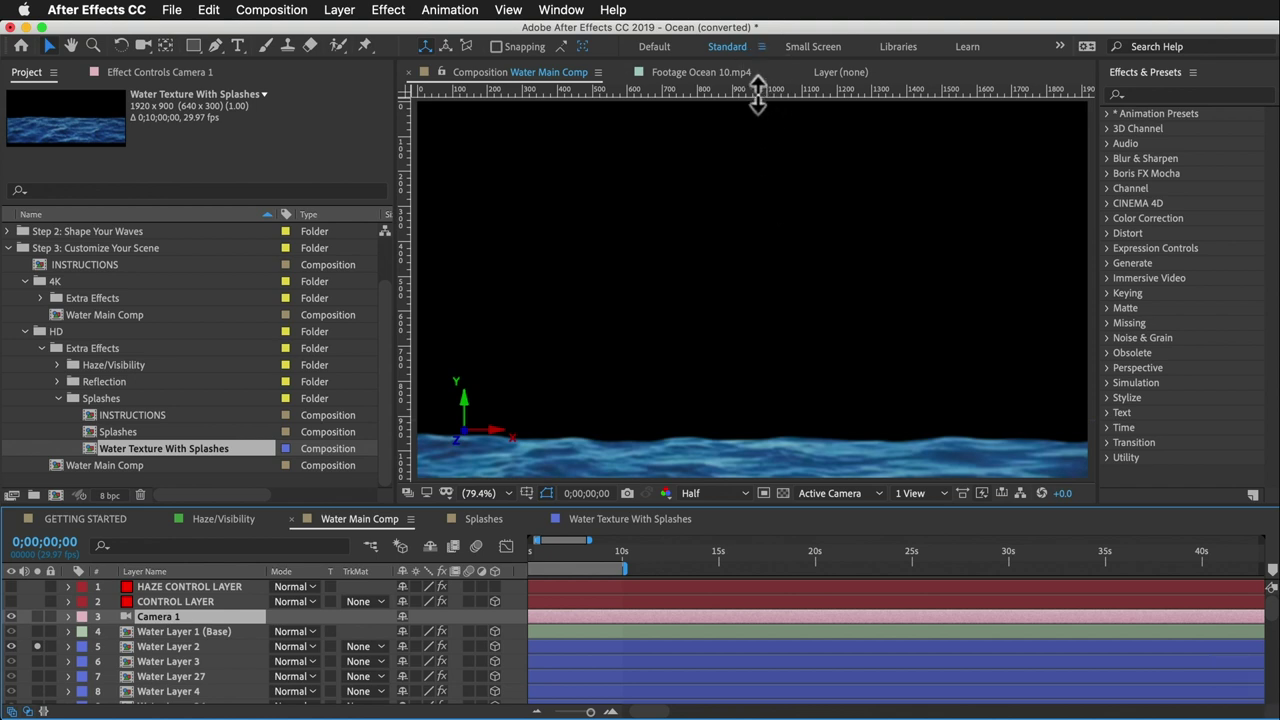
drag(758, 95, 802, 440)
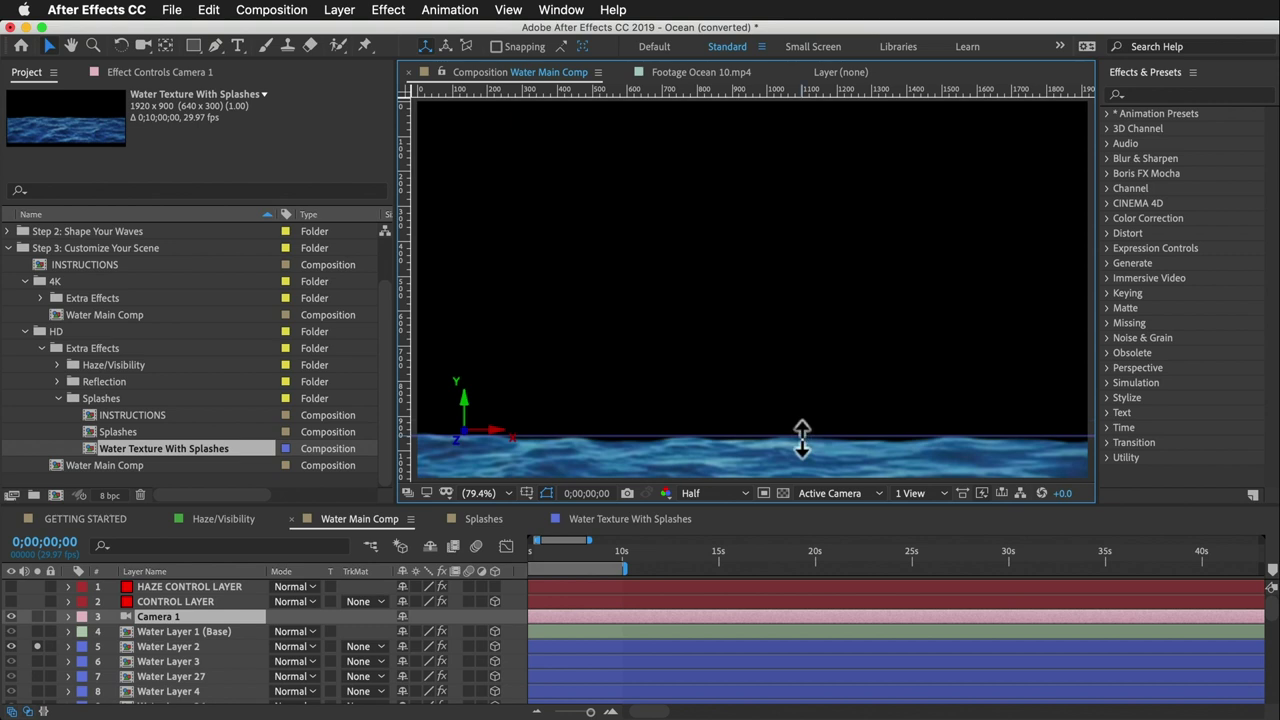
click(165, 634)
scroll(168, 645, down, 2)
scroll(172, 660, down, 1)
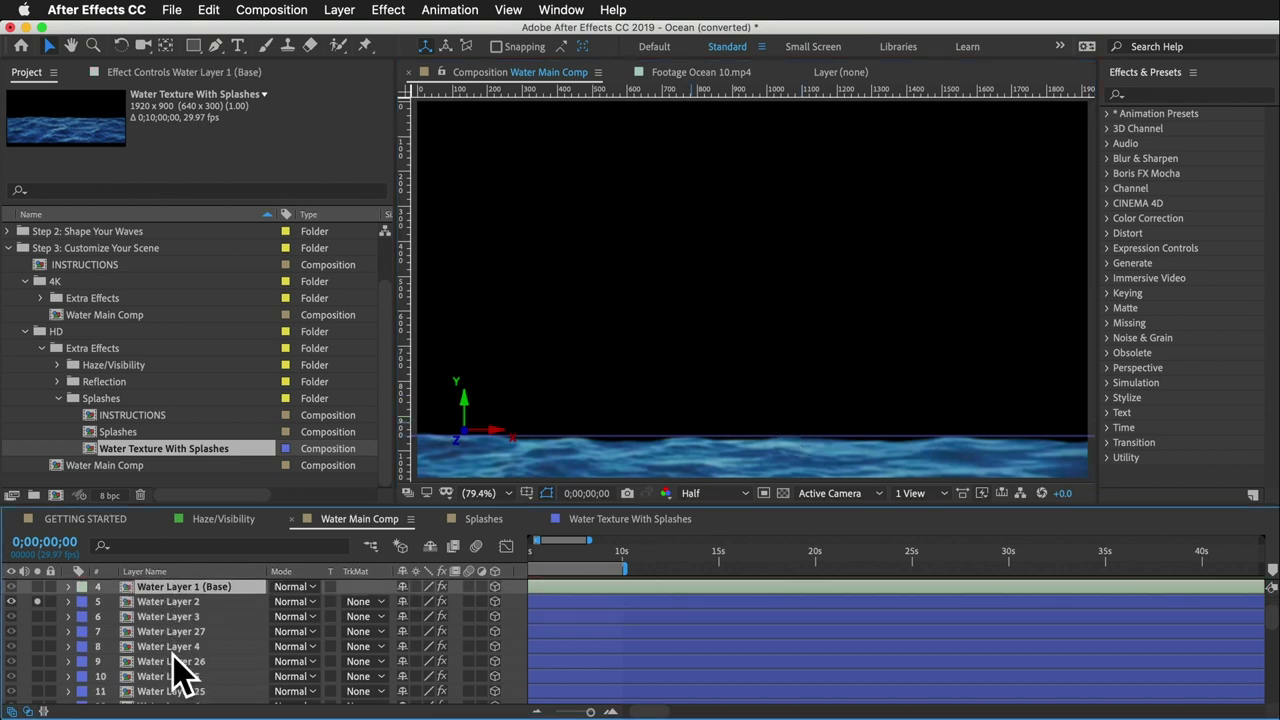
shift+click(183, 646)
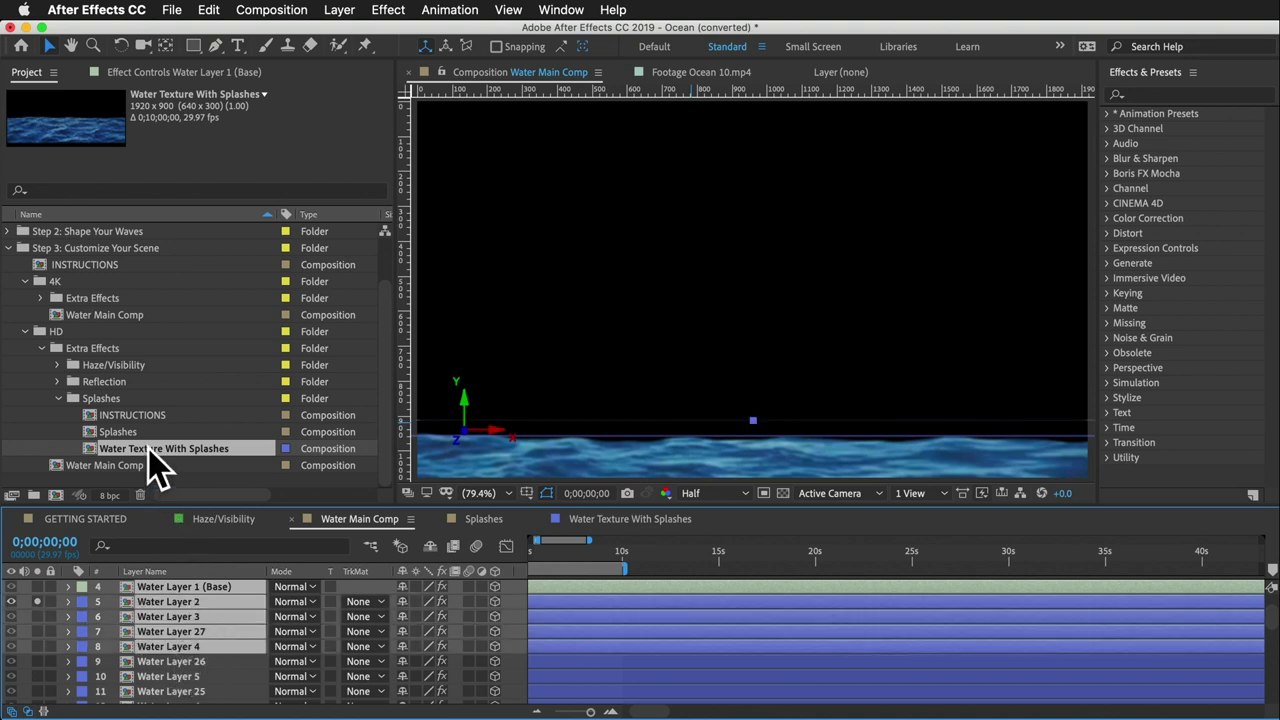
alt+drag(160, 465, 186, 600)
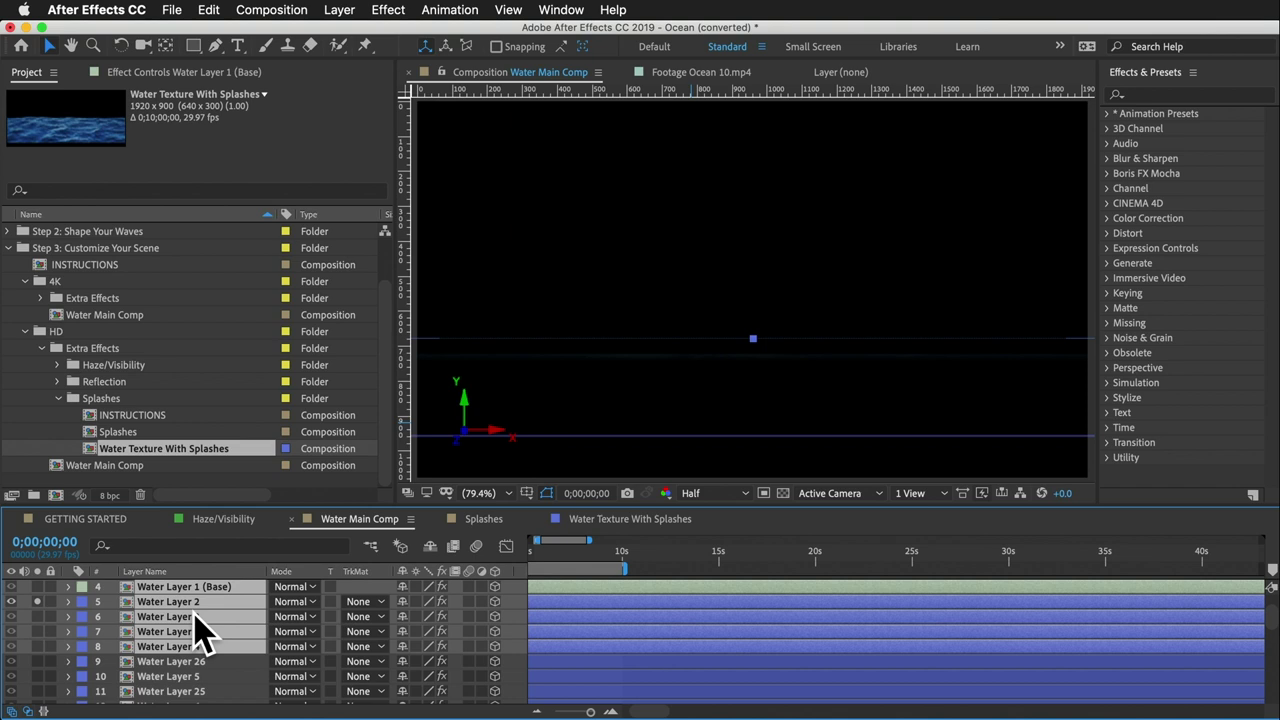
Raise the replaced water layers' Y position up to the guide and unsolo Water Layer 2.
key(p)
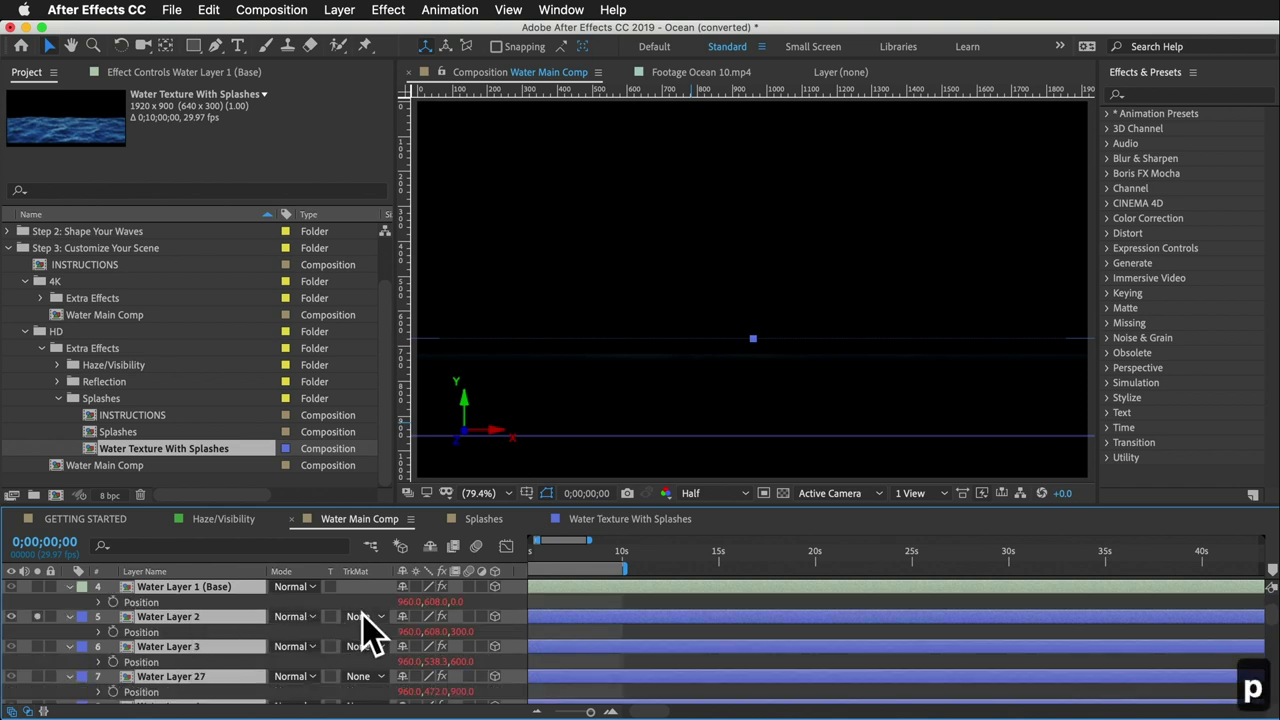
mouse_move(443, 633)
mouse_down()
mouse_move(294, 646)
mouse_move(285, 665)
mouse_up()
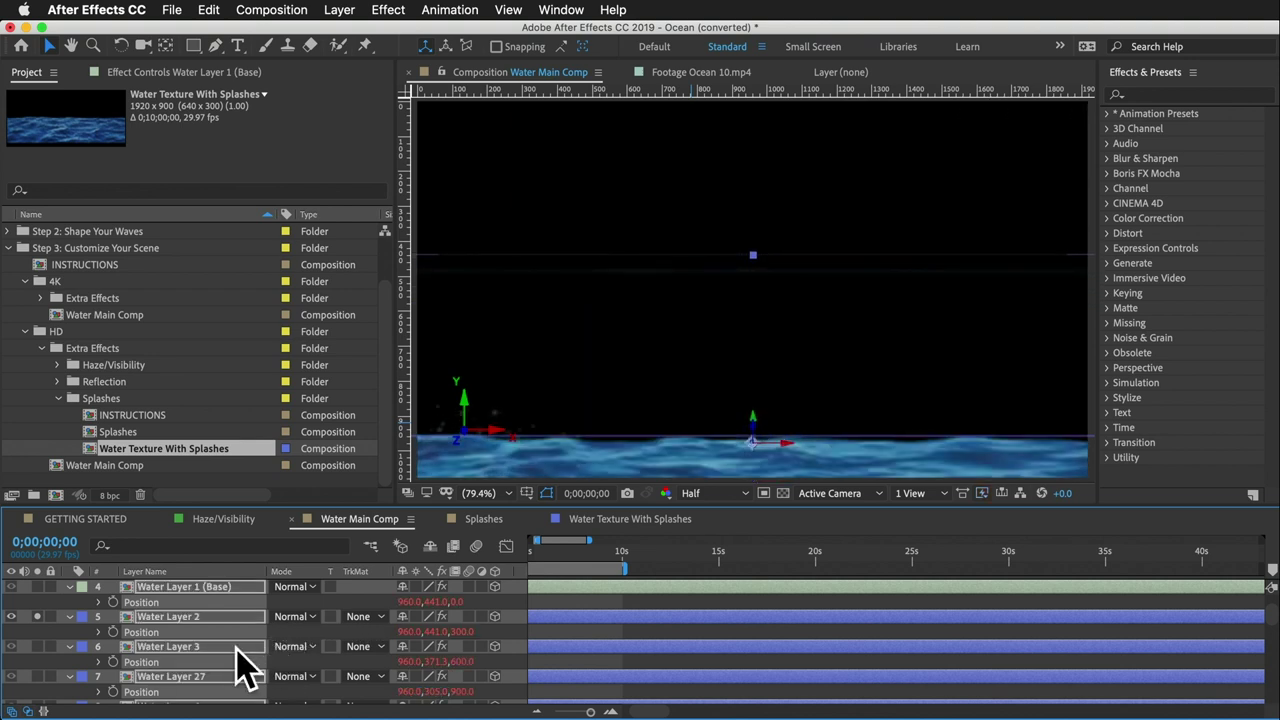
click(35, 616)
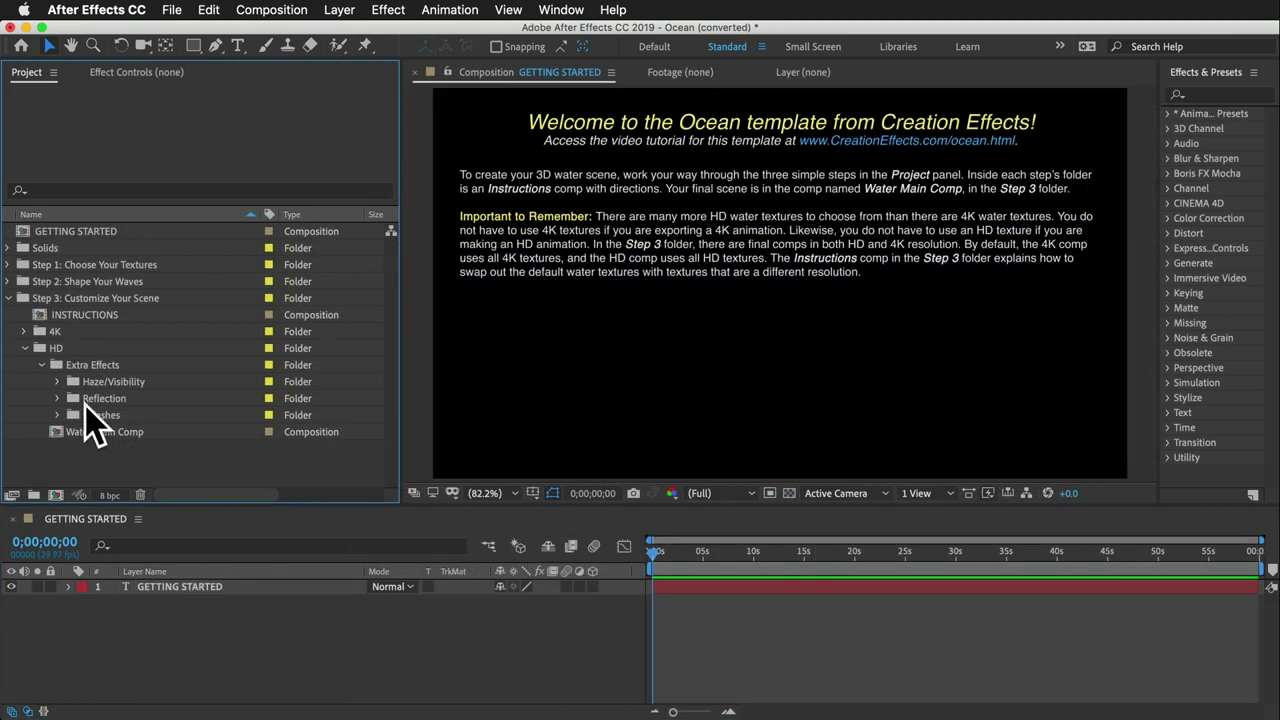
click(102, 399)
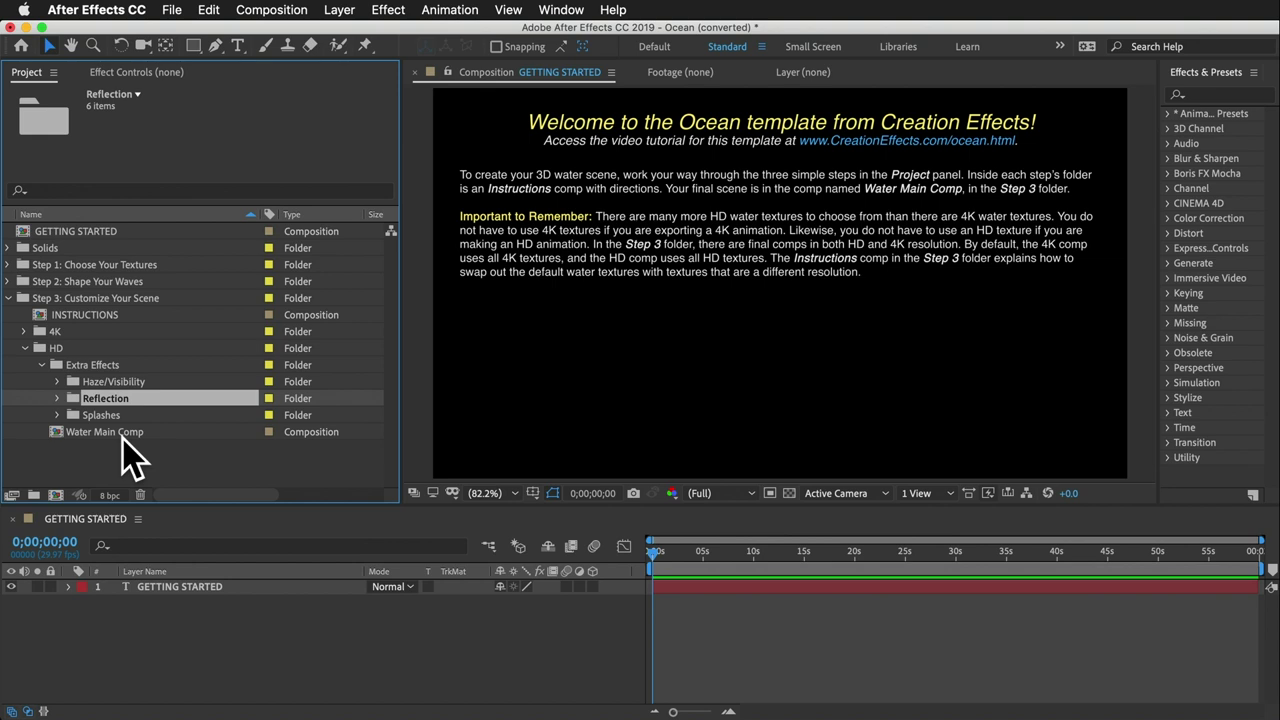
Expand the Reflection folder, preview the Reflection comp, then close it to return to GETTING STARTED.
click(99, 432)
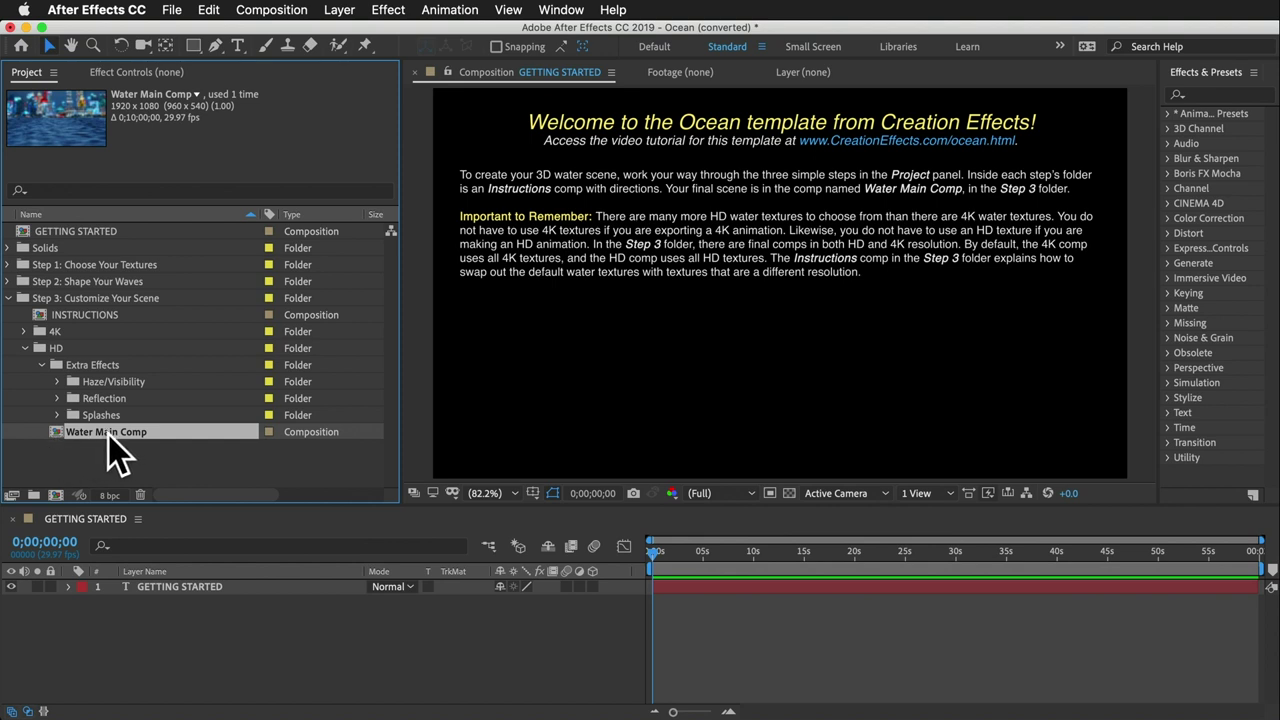
click(105, 399)
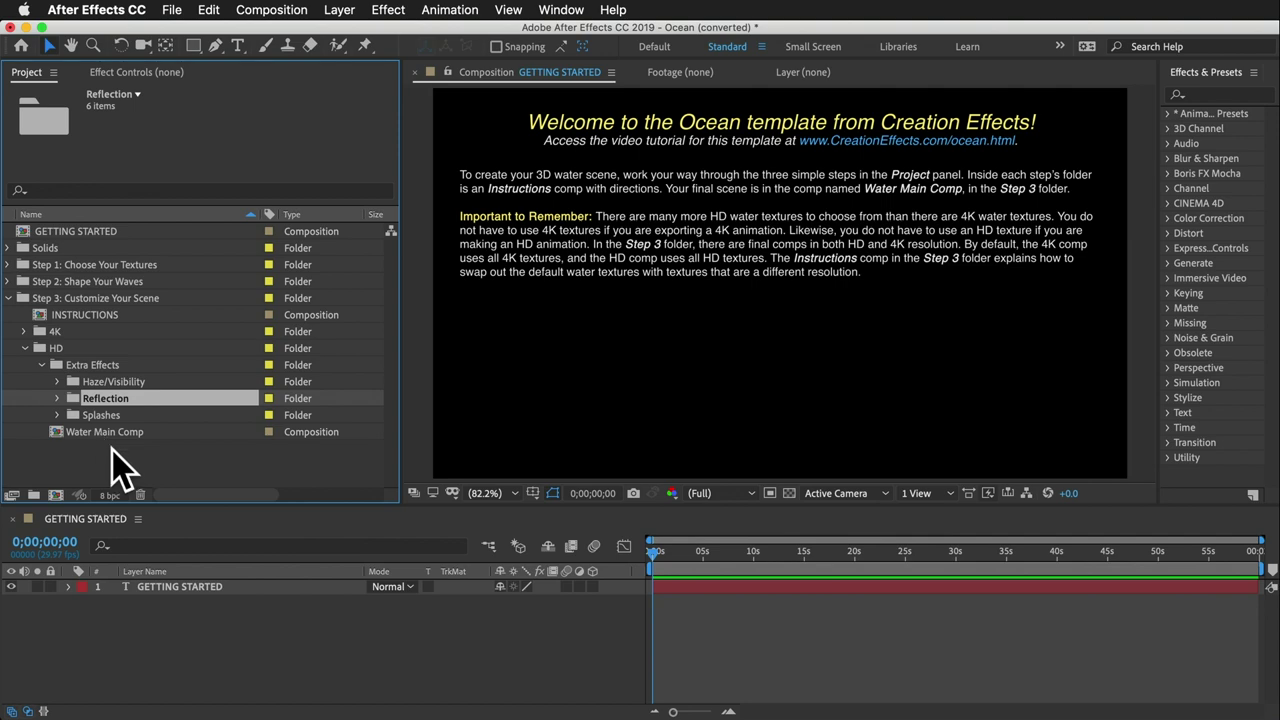
click(57, 398)
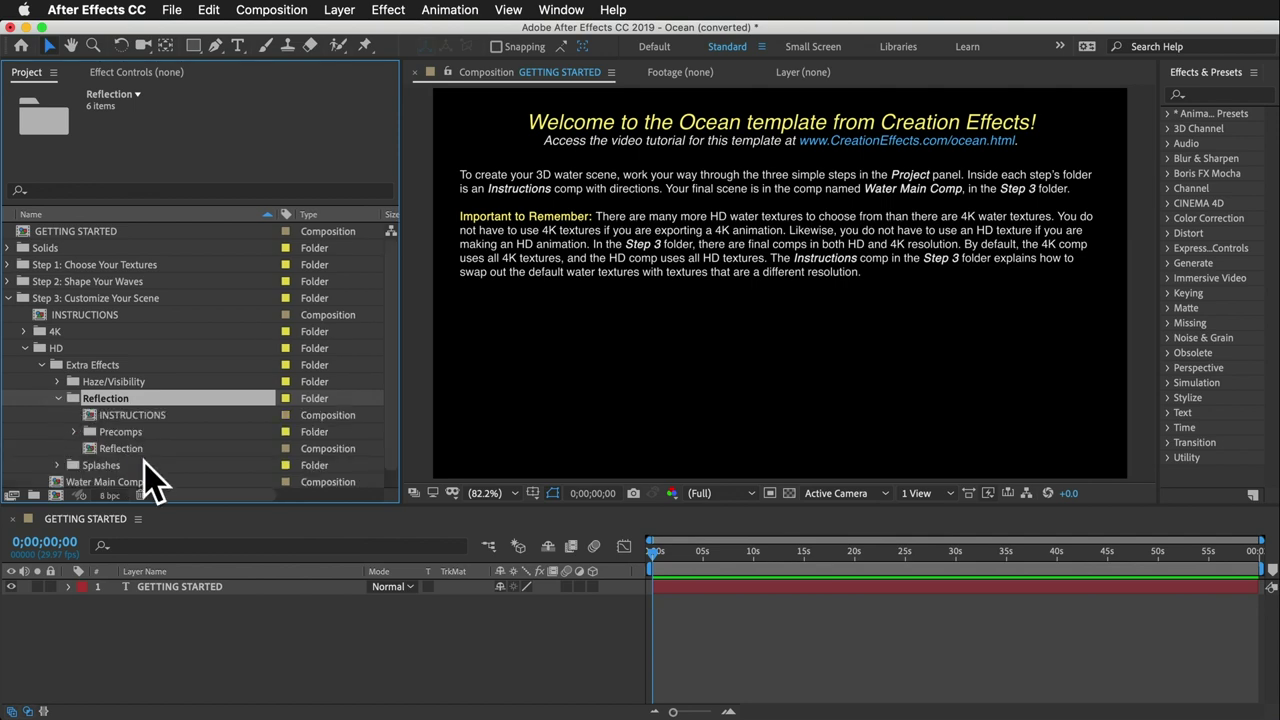
double_click(122, 449)
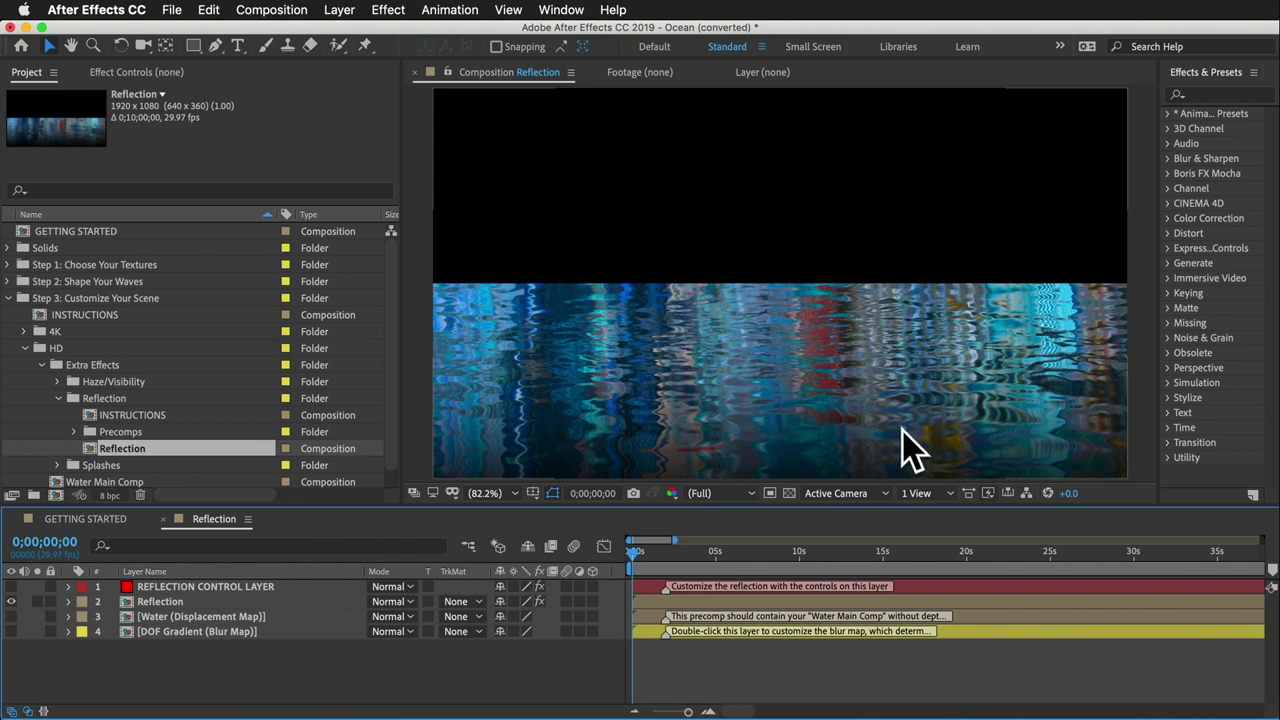
scroll(78, 452, down, 1)
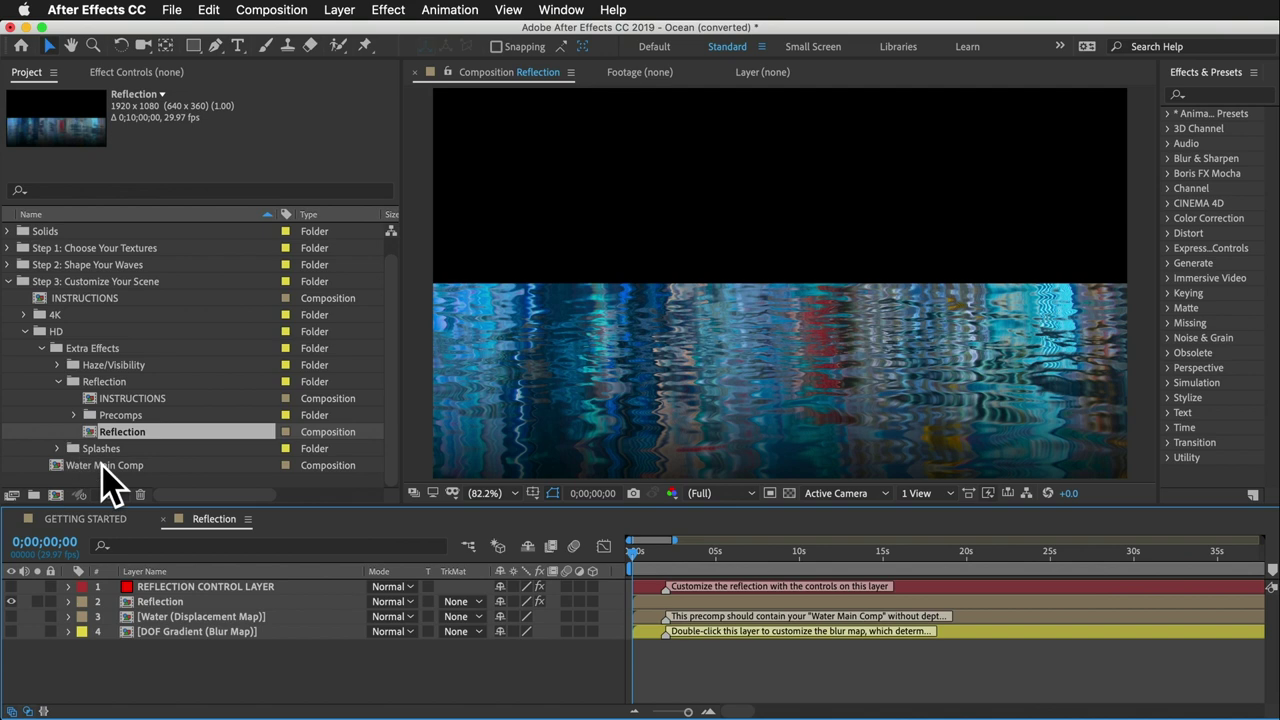
click(84, 468)
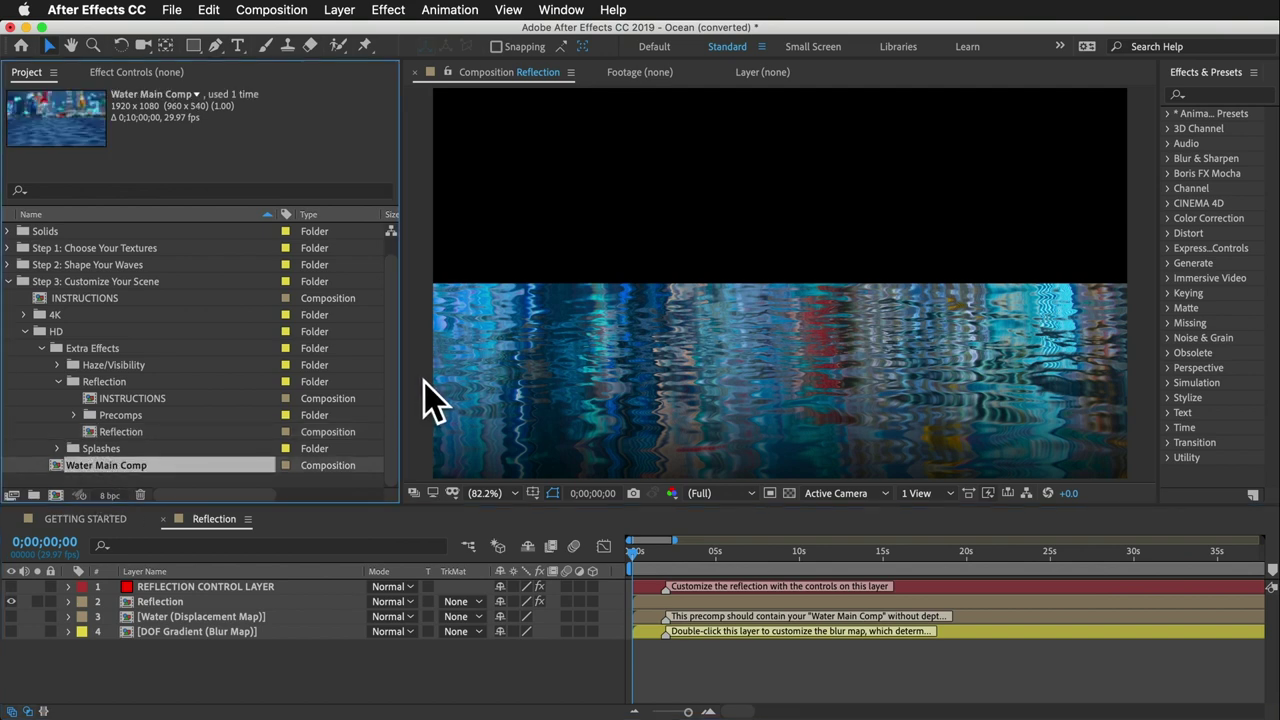
click(165, 519)
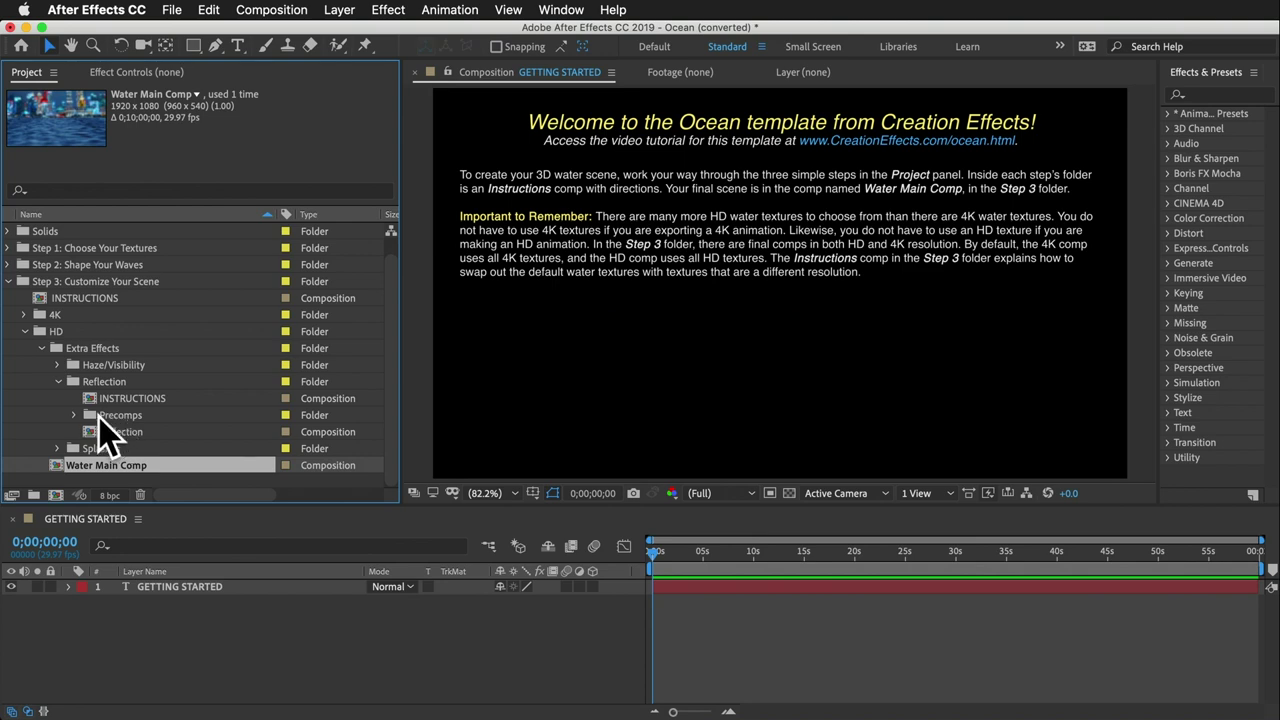
In Water Main Comp, ease Camera 1's Blur Level and hide the Background skyline layer.
double_click(98, 466)
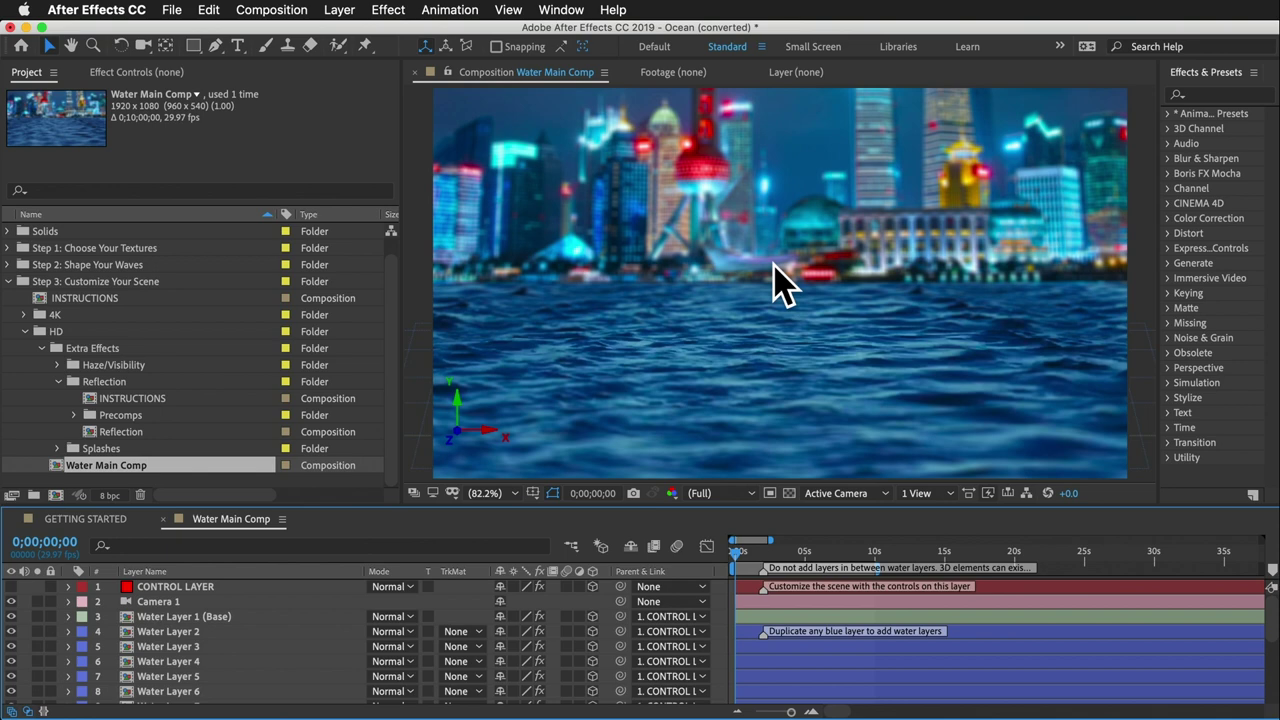
double_click(157, 602)
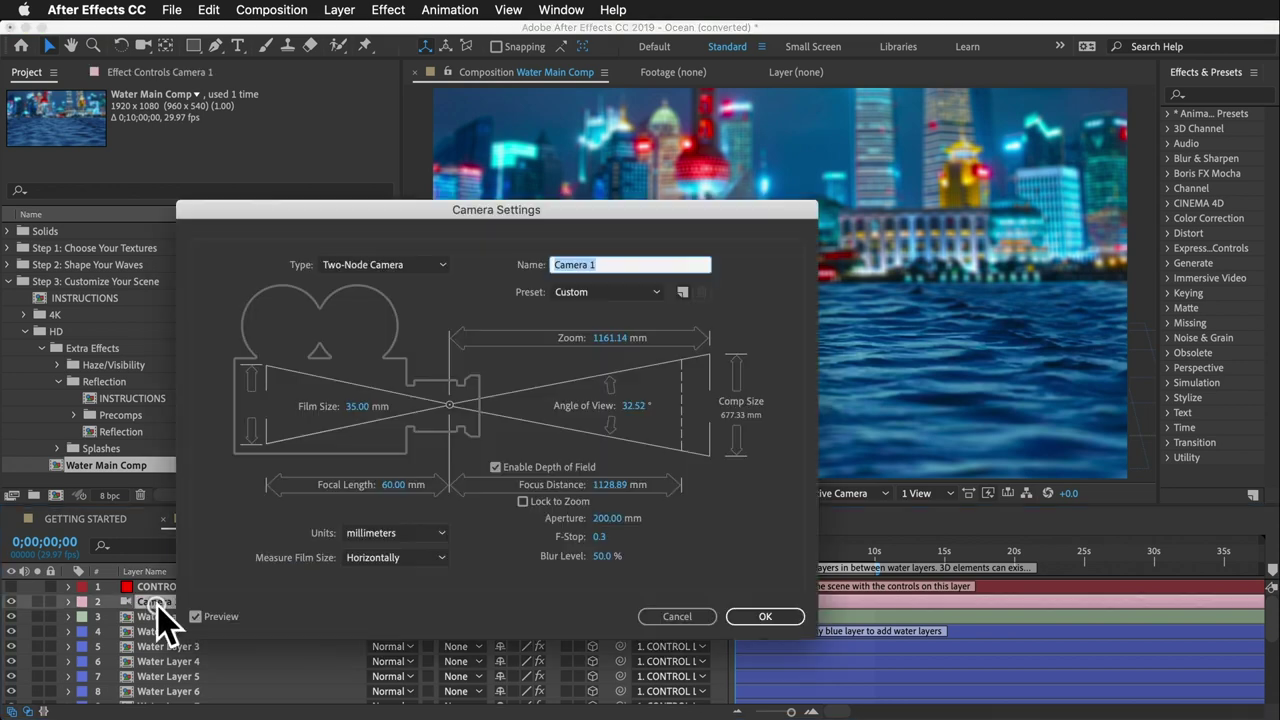
click(601, 558)
key(Return)
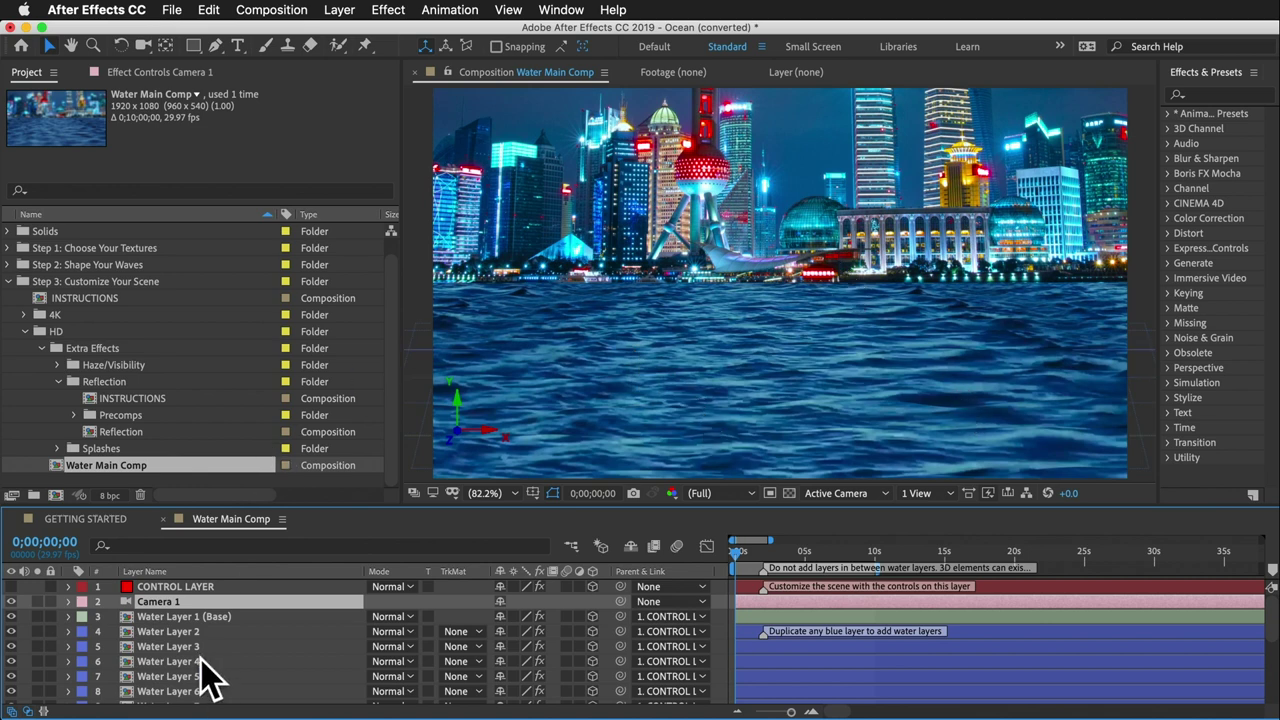
scroll(205, 680, down, 5)
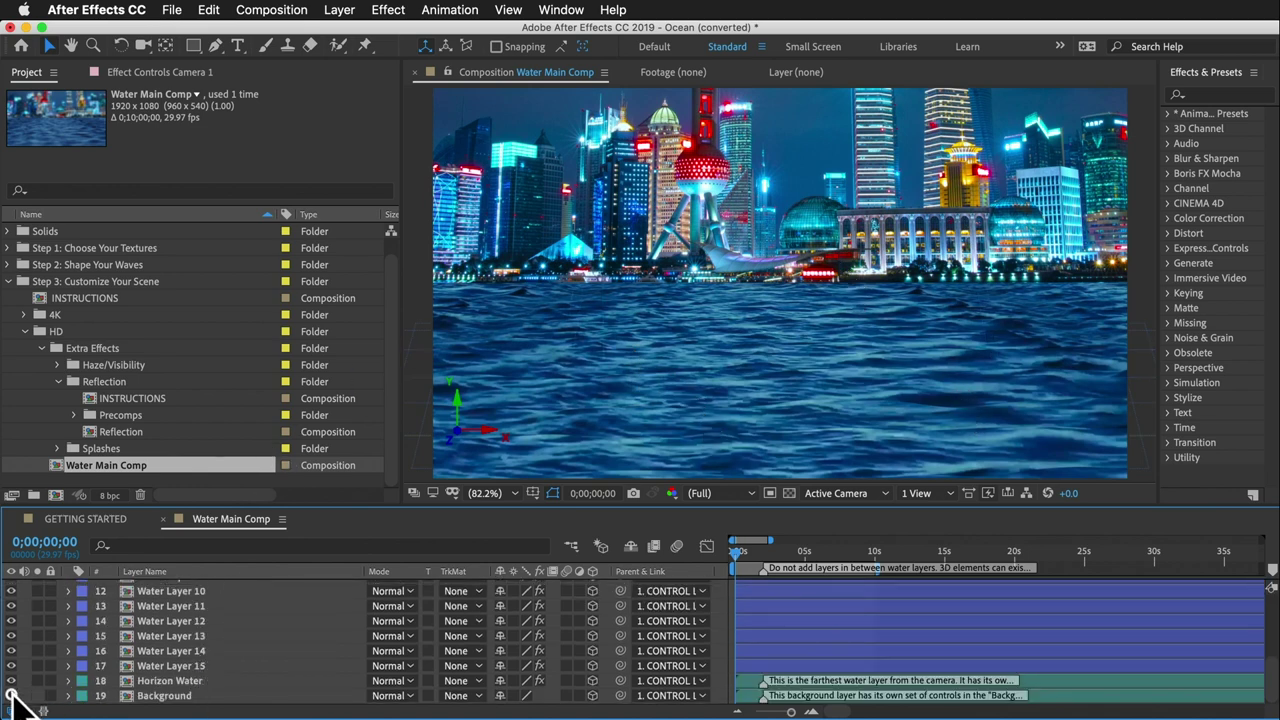
click(11, 695)
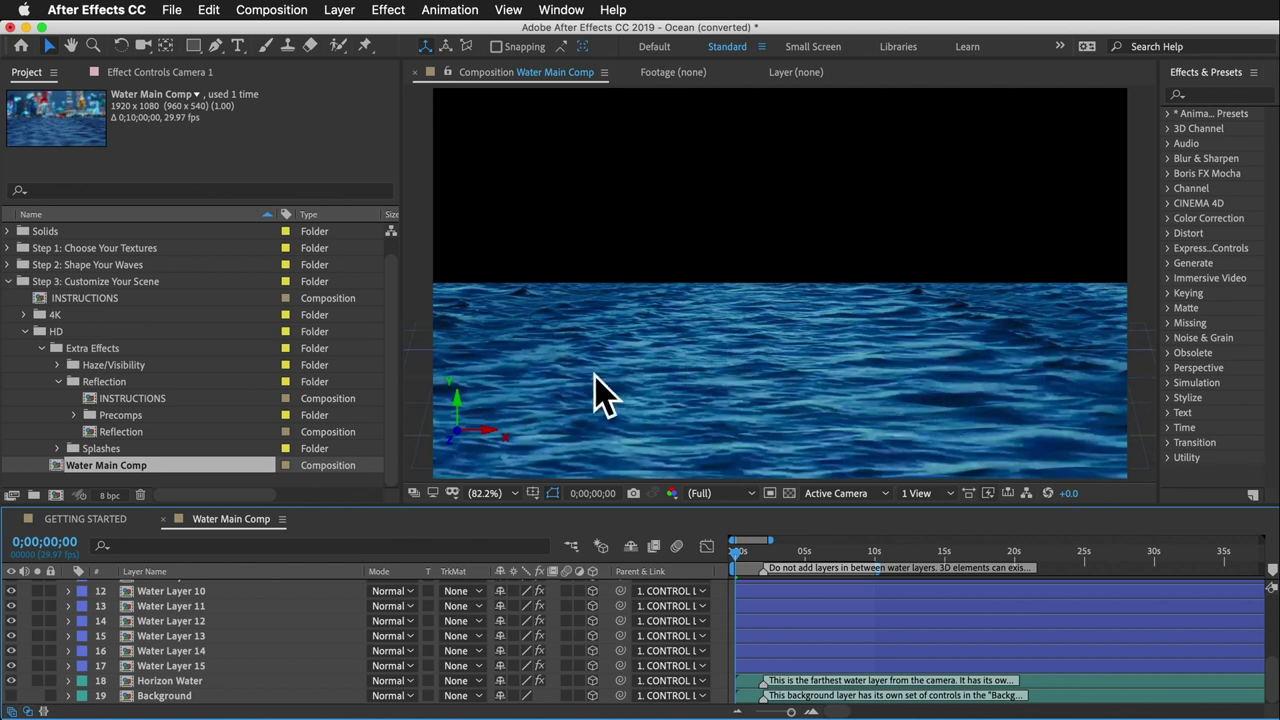
click(166, 519)
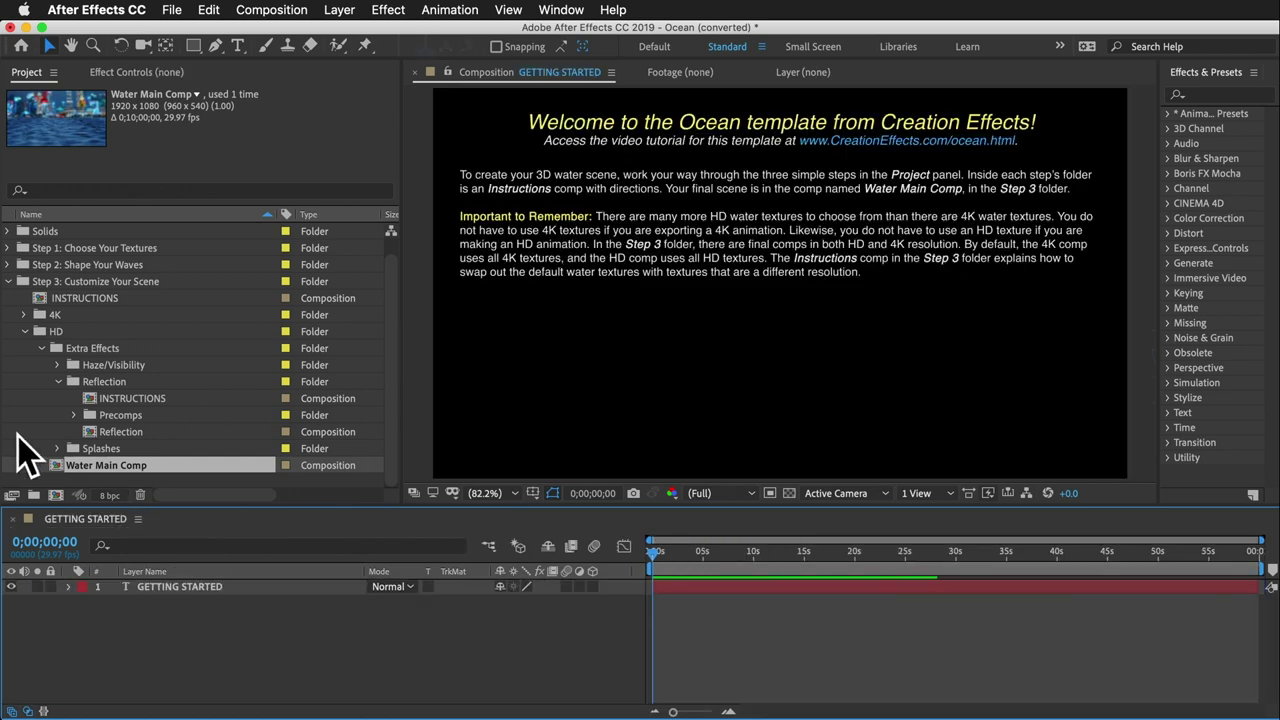
Expand the Precomps folder and preview the Water (Displacement Map) composition.
click(74, 415)
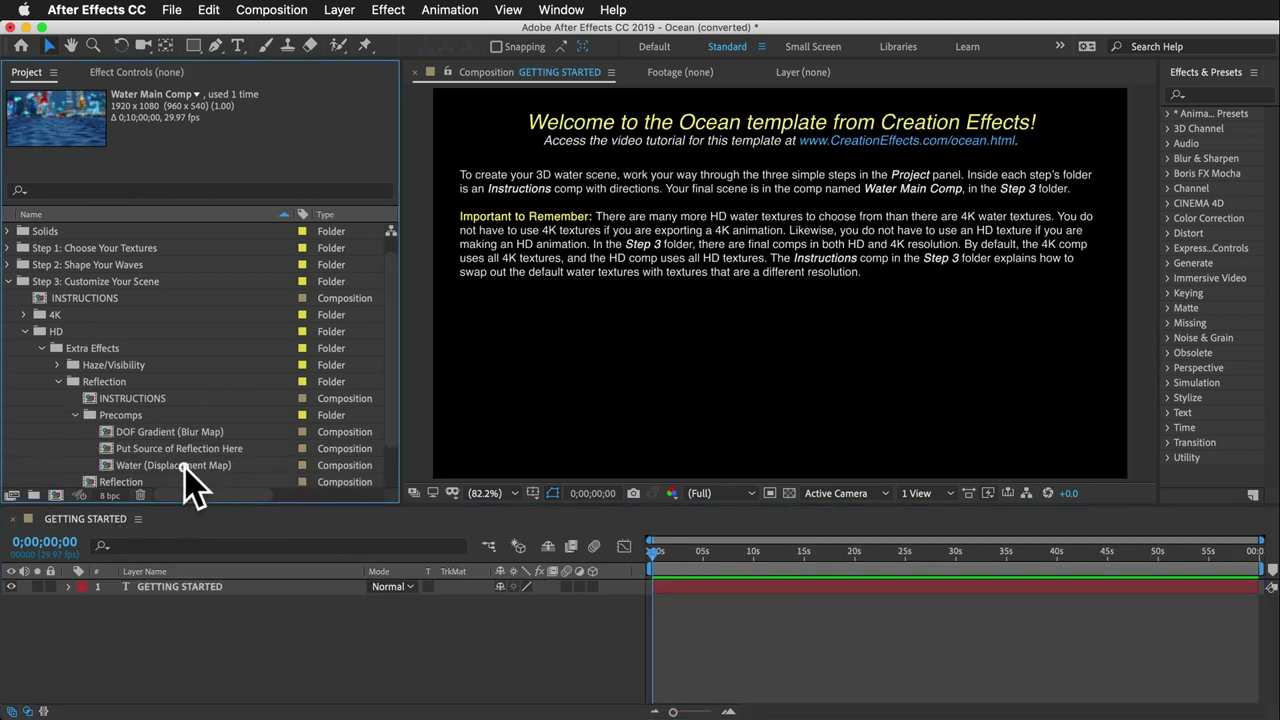
double_click(184, 468)
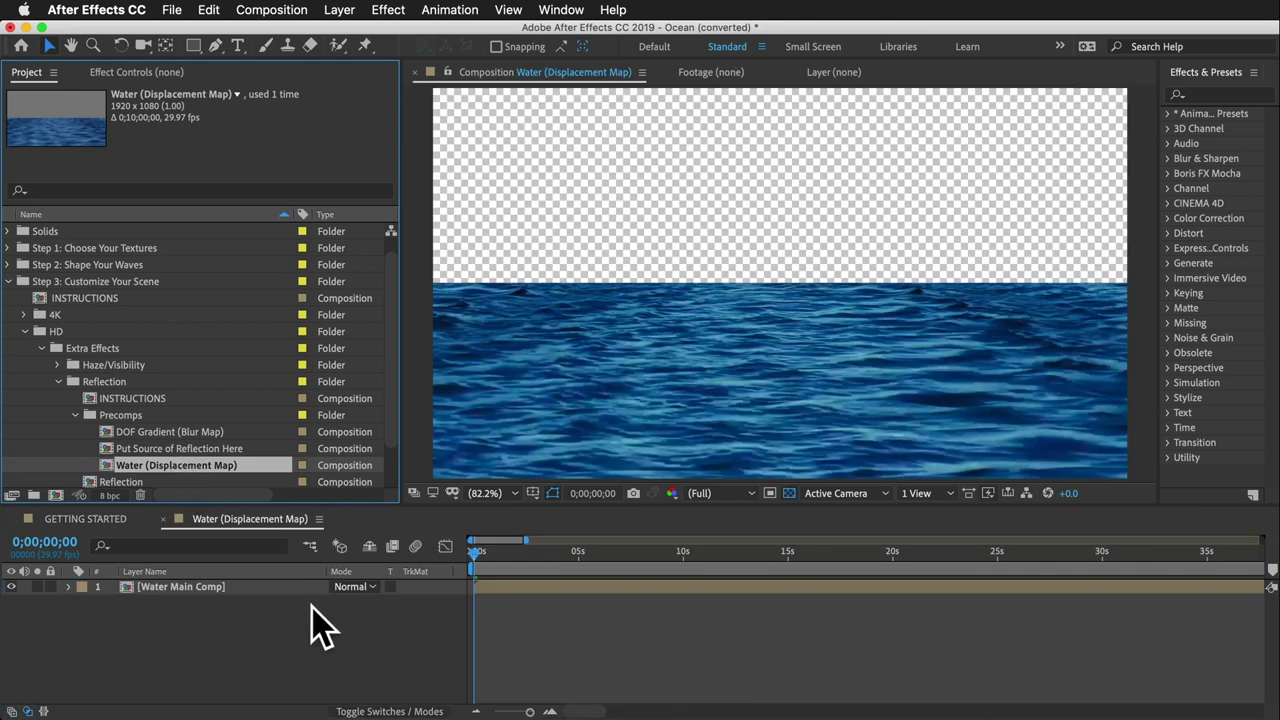
click(178, 587)
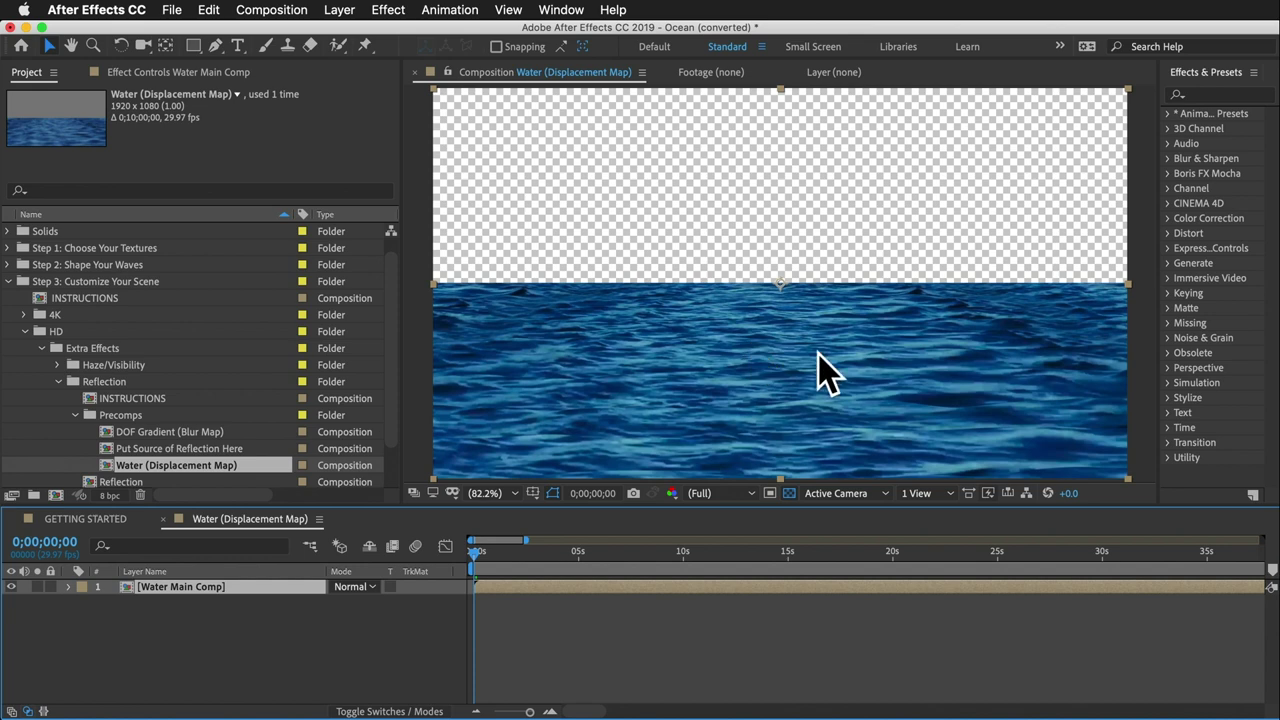
click(250, 645)
key(super+w)
scroll(130, 455, down, 3)
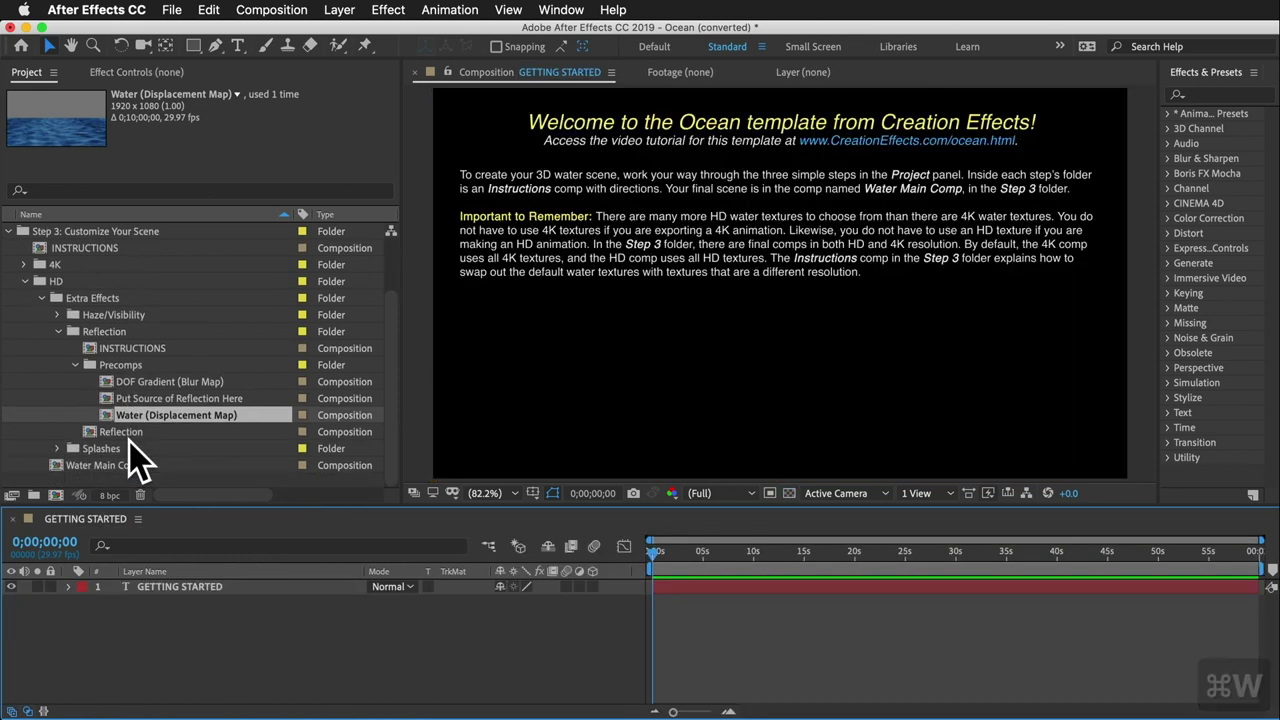
Duplicate Water Main Comp, rename the copy 'Background', and move it into the Precomps folder.
click(150, 465)
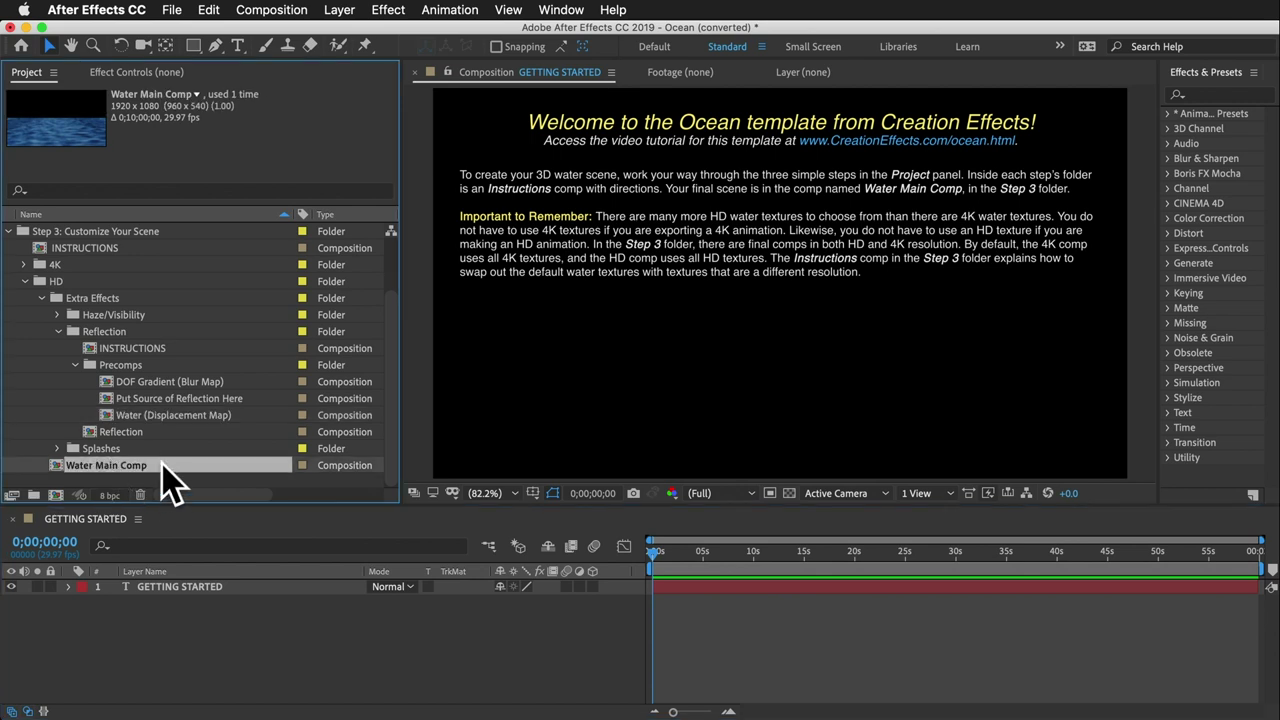
key(super+d)
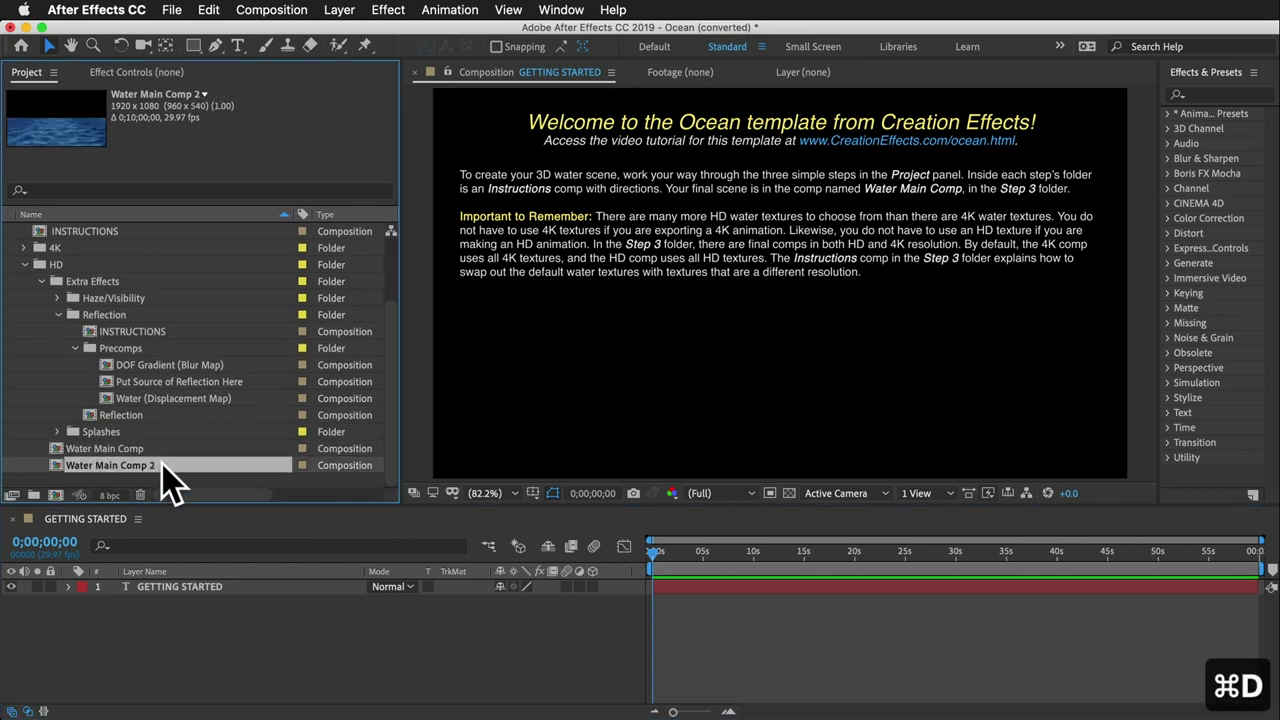
key(Return)
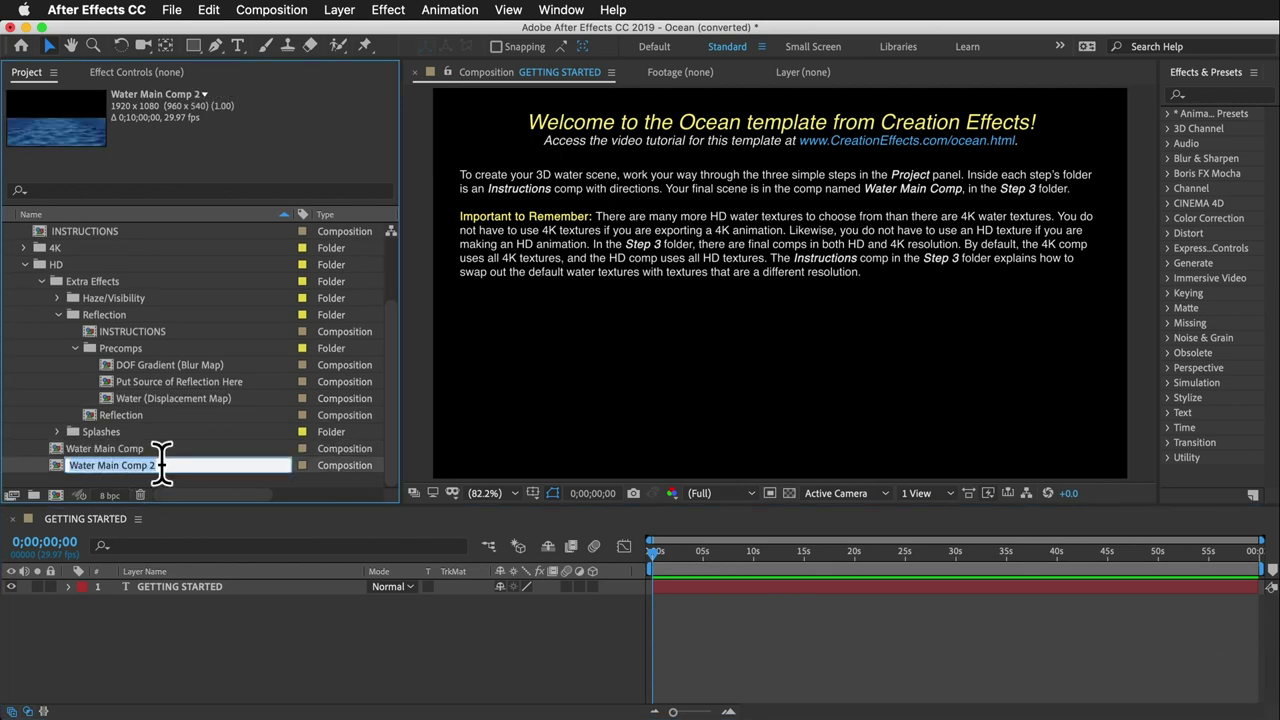
text(Background)
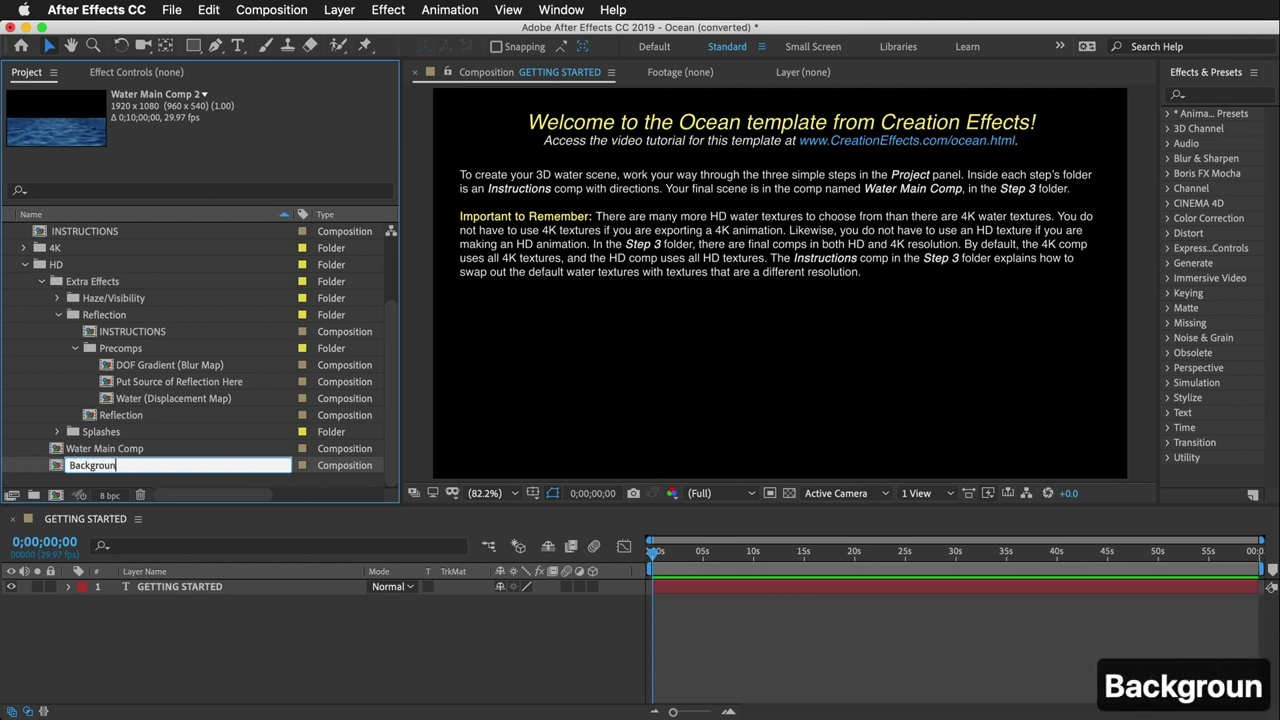
key(Return)
scroll(160, 405, down, 3)
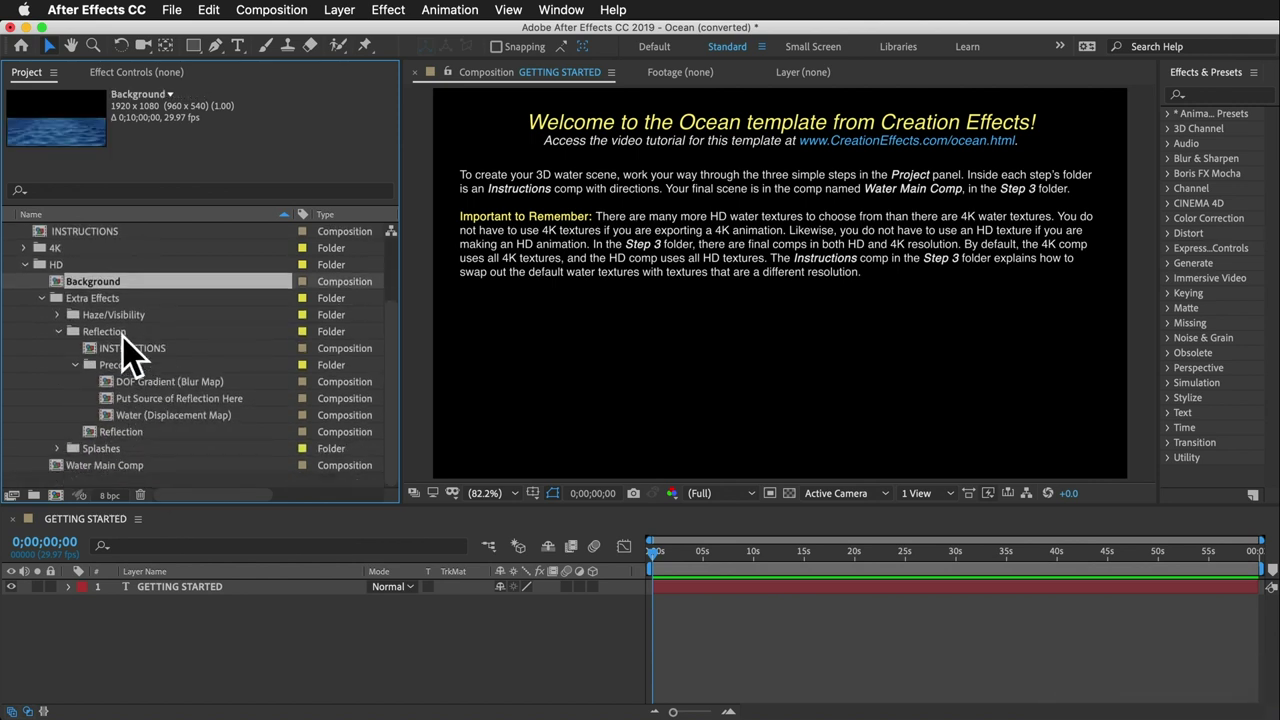
drag(102, 276, 137, 366)
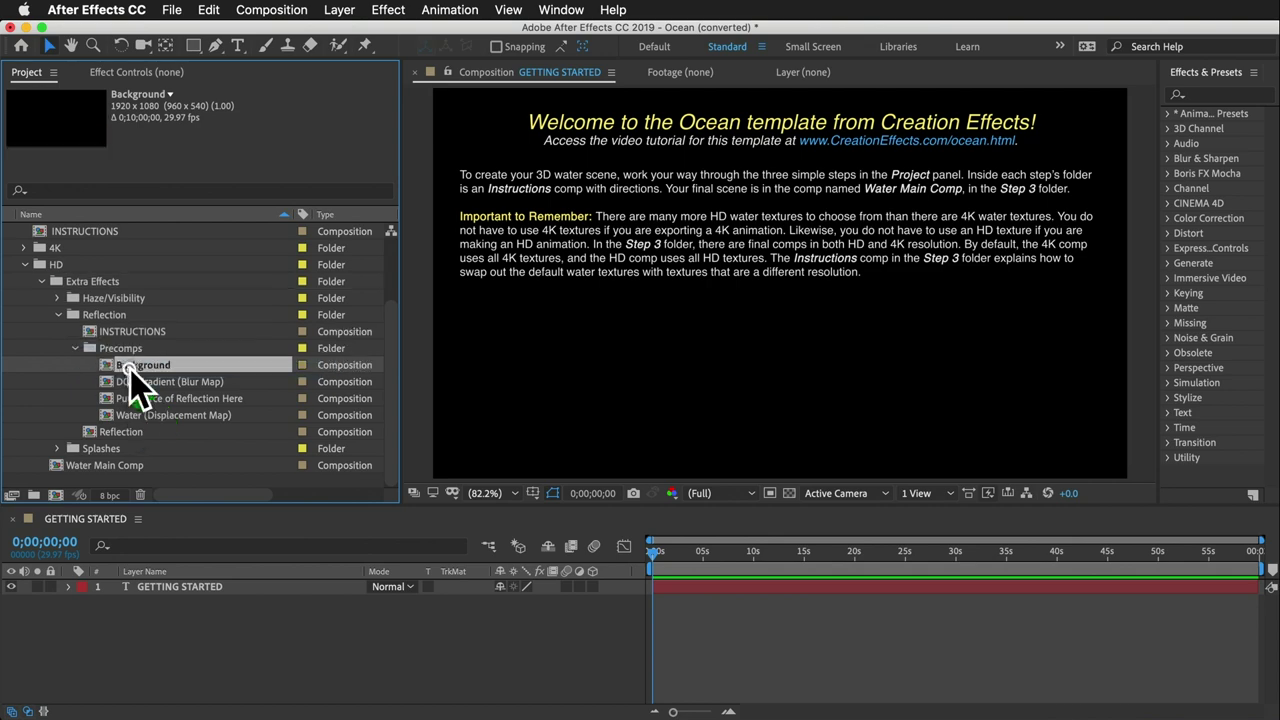
In the Background comp, hide the water layers and Horizon Water, leaving only the Background skyline visible.
double_click(157, 364)
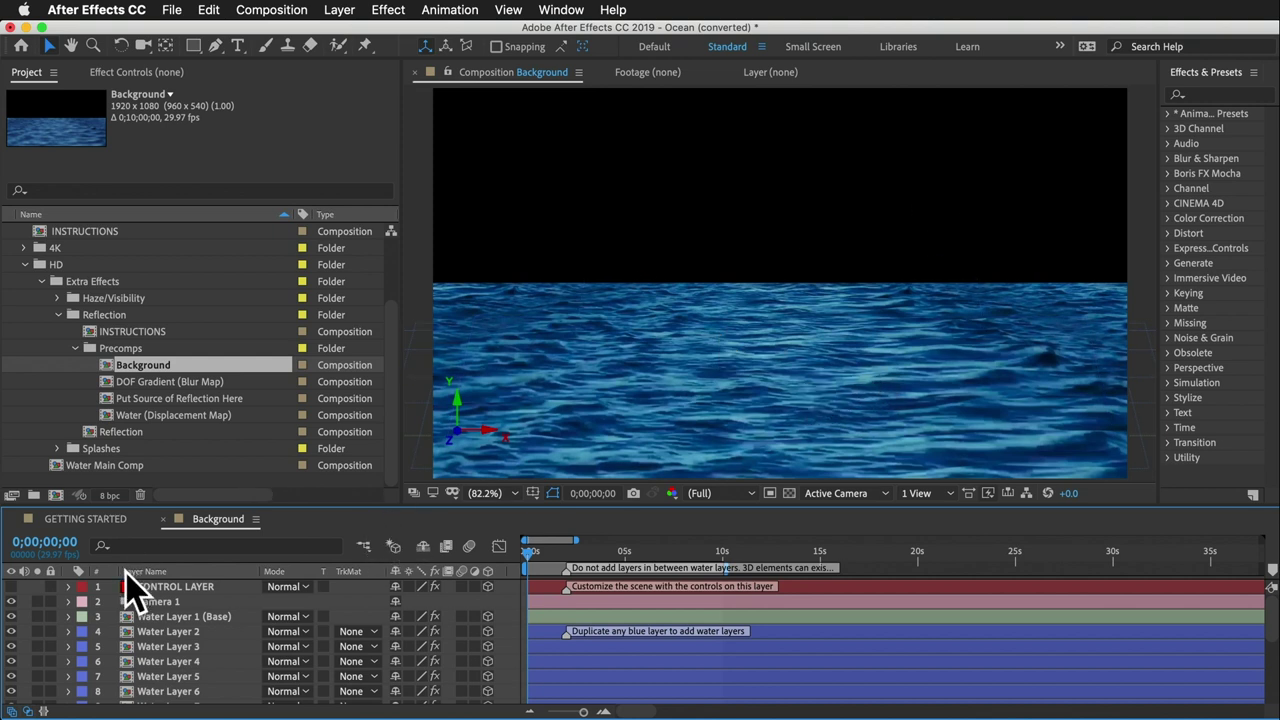
click(175, 617)
scroll(180, 645, down, 5)
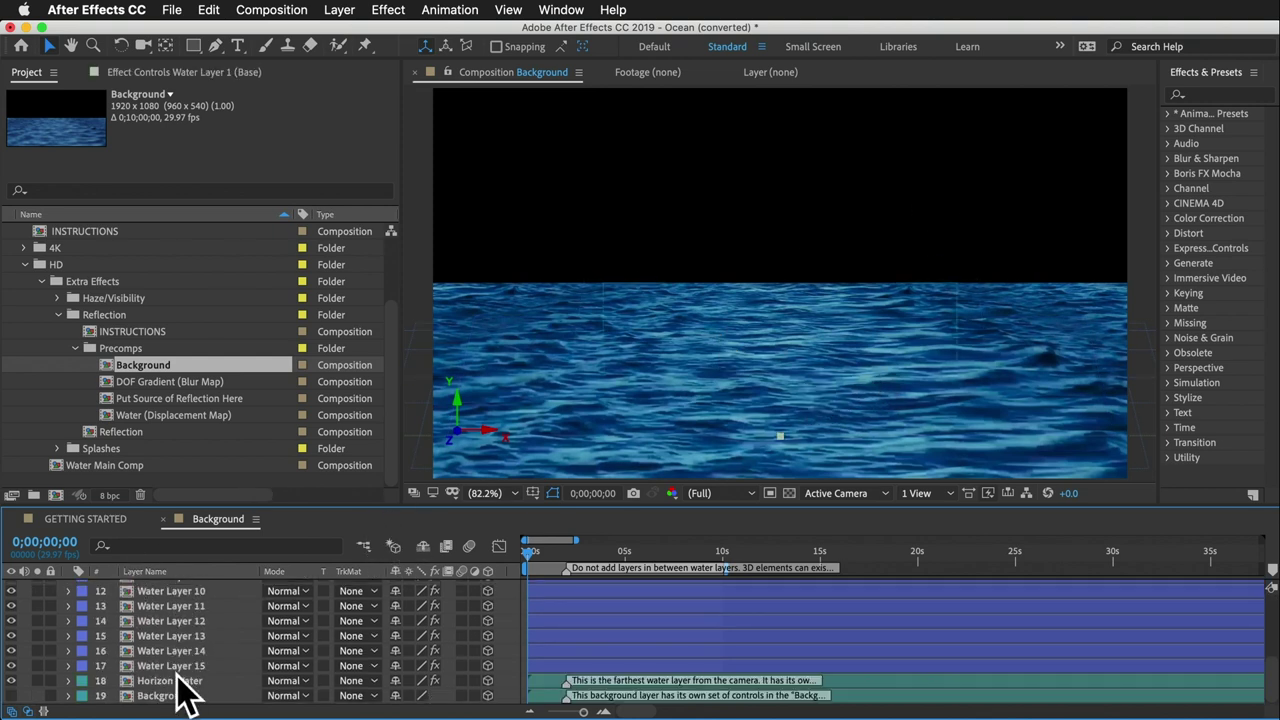
shift+click(177, 665)
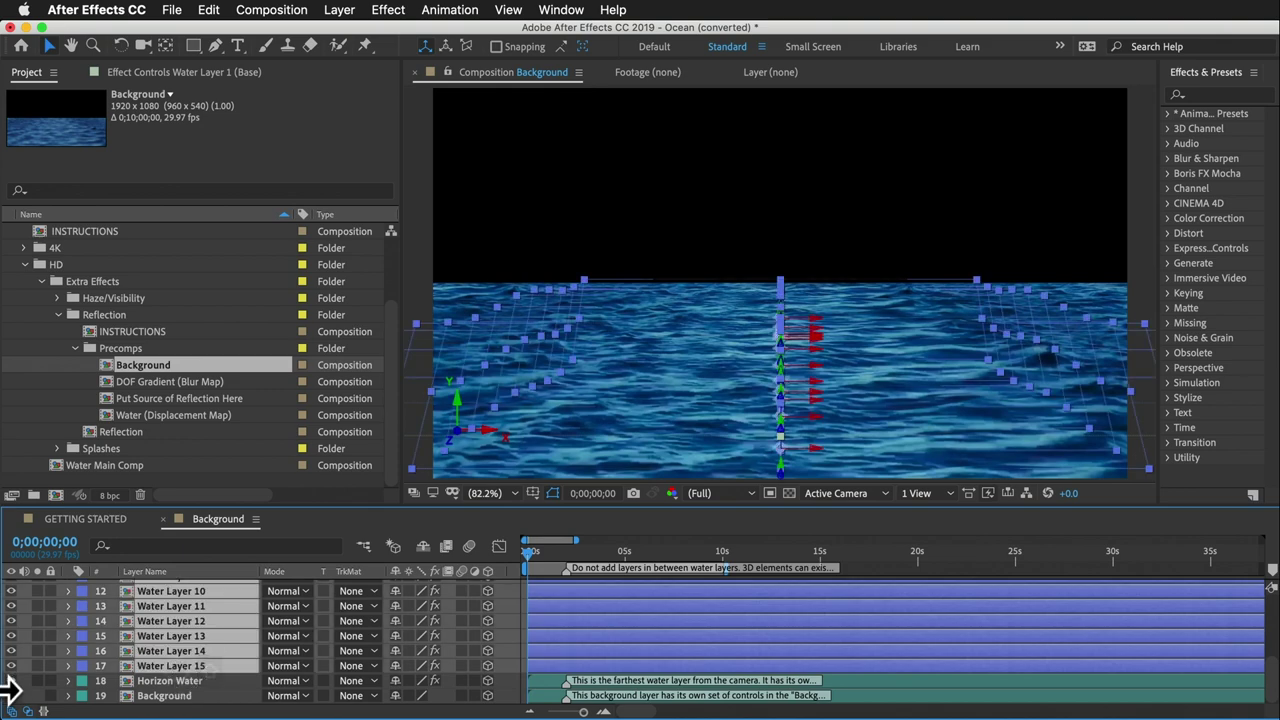
shift+click(187, 681)
alt+click(12, 695)
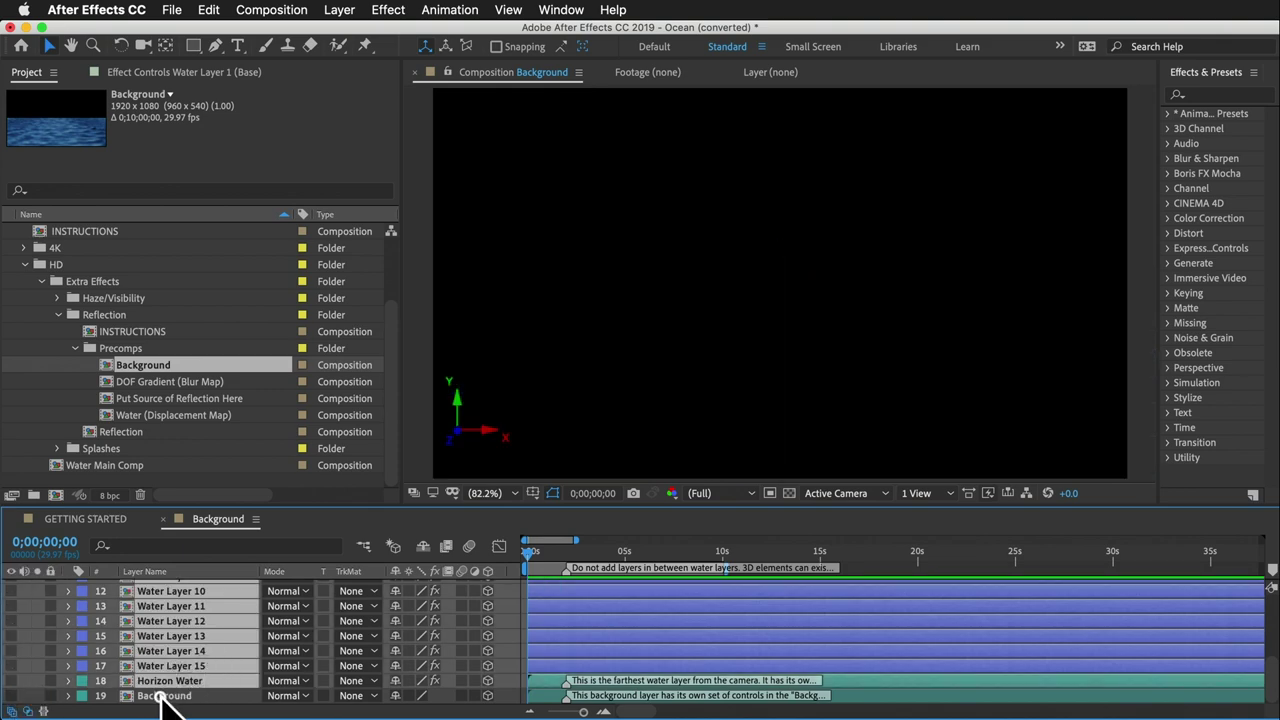
click(162, 695)
click(12, 695)
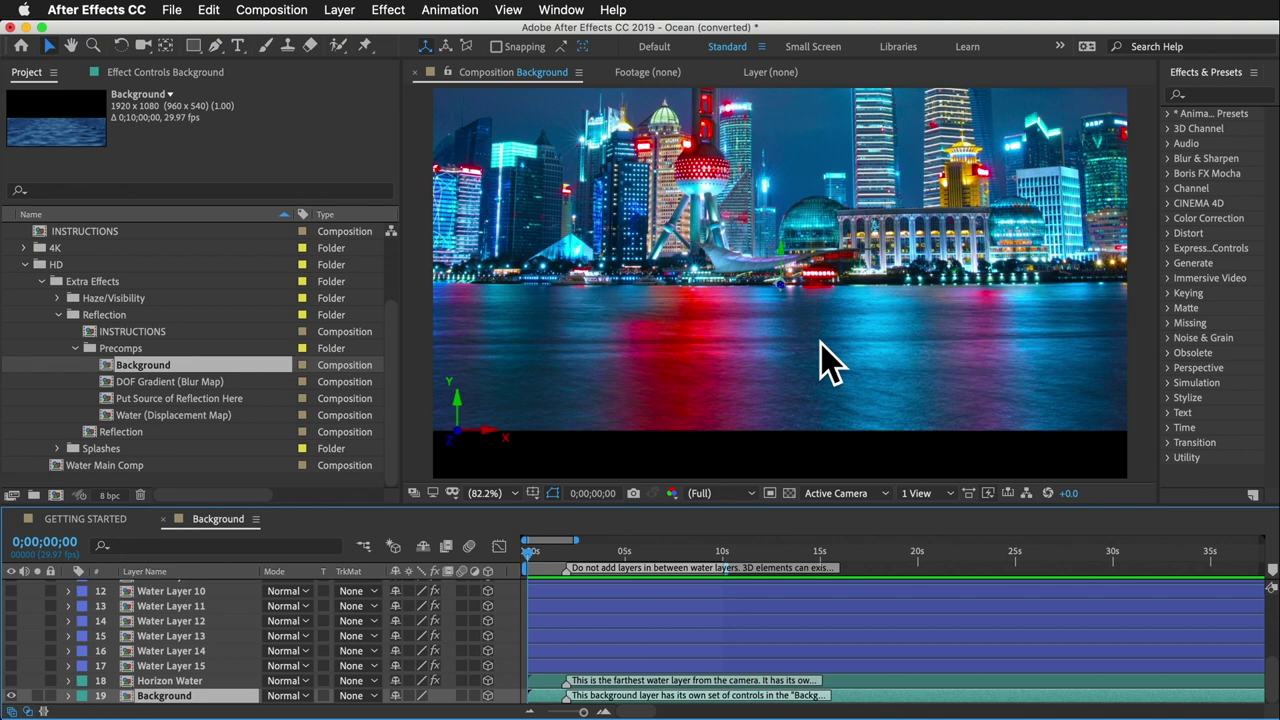
click(161, 521)
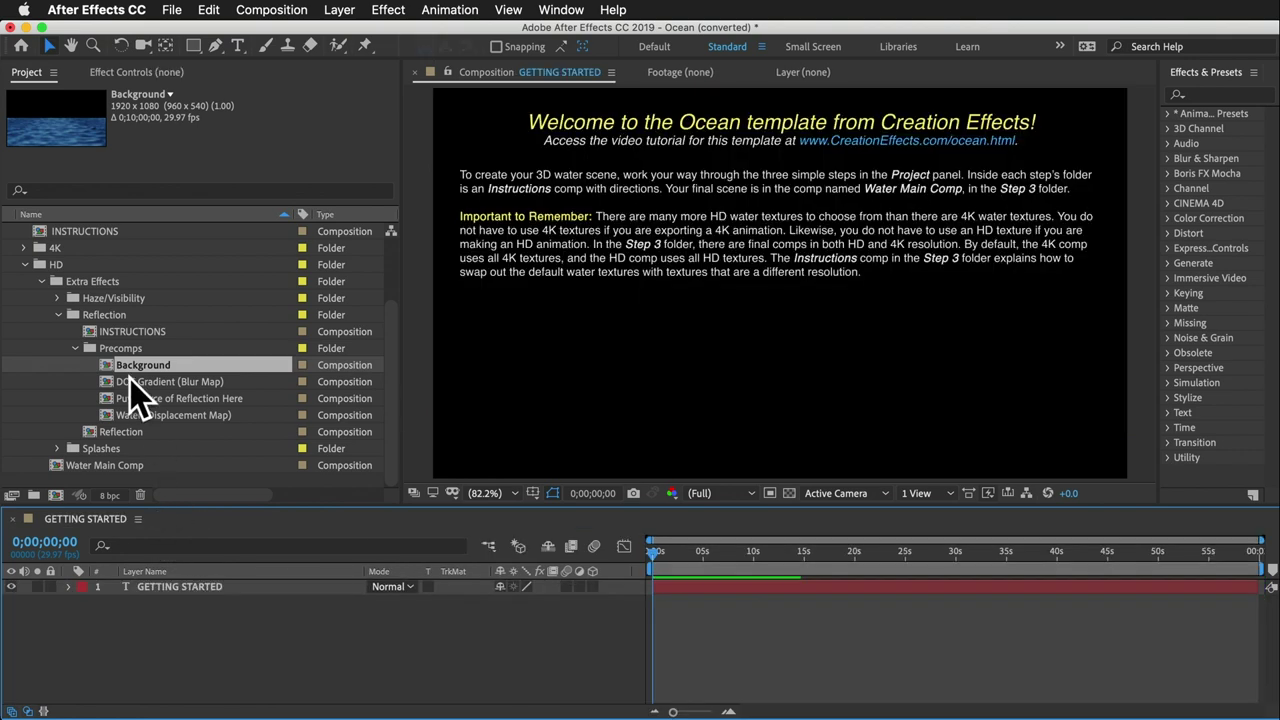
Place the Background comp inside Put Source of Reflection Here and close that comp.
mouse_move(138, 378)
mouse_down()
mouse_move(155, 420)
mouse_move(173, 398)
mouse_move(176, 408)
mouse_up()
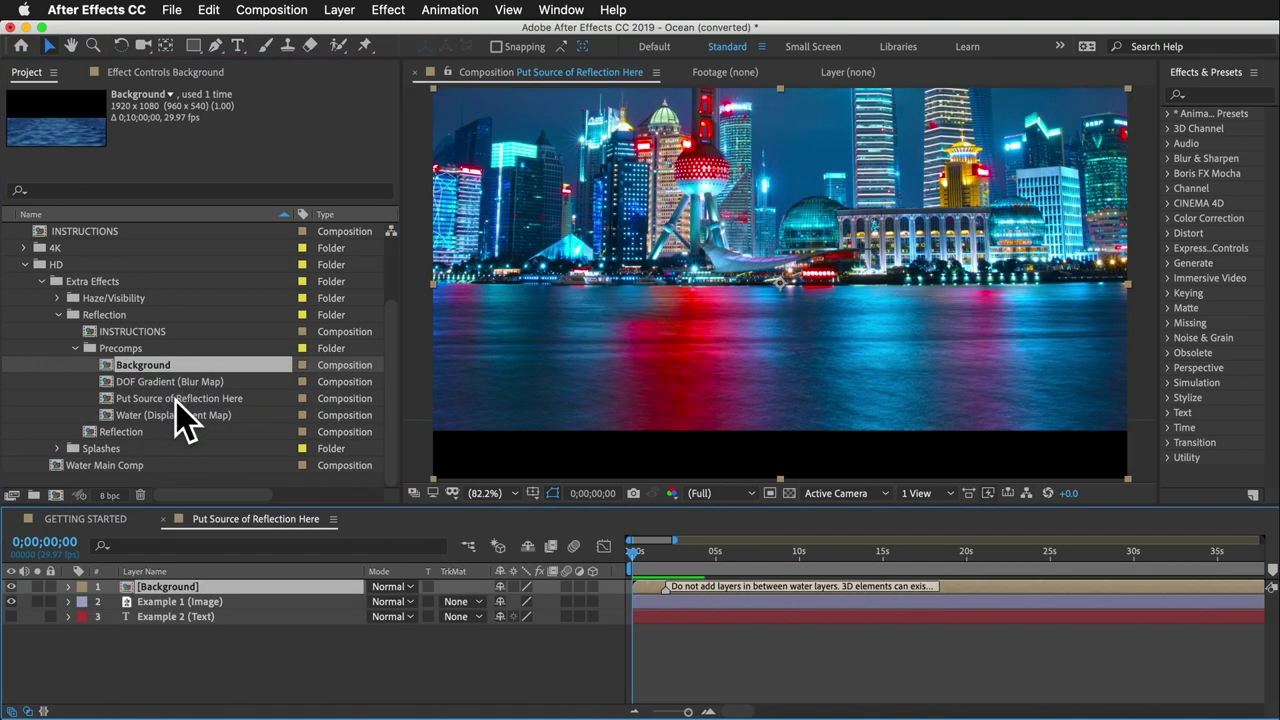
click(213, 630)
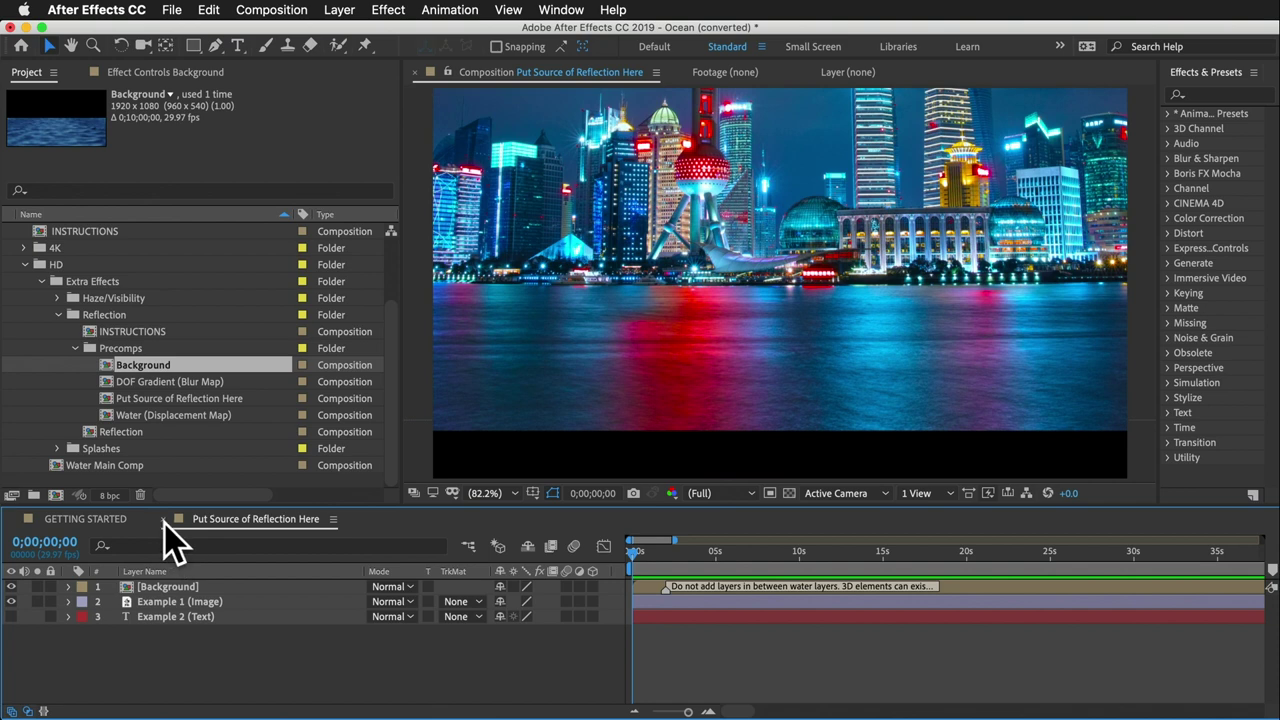
click(163, 519)
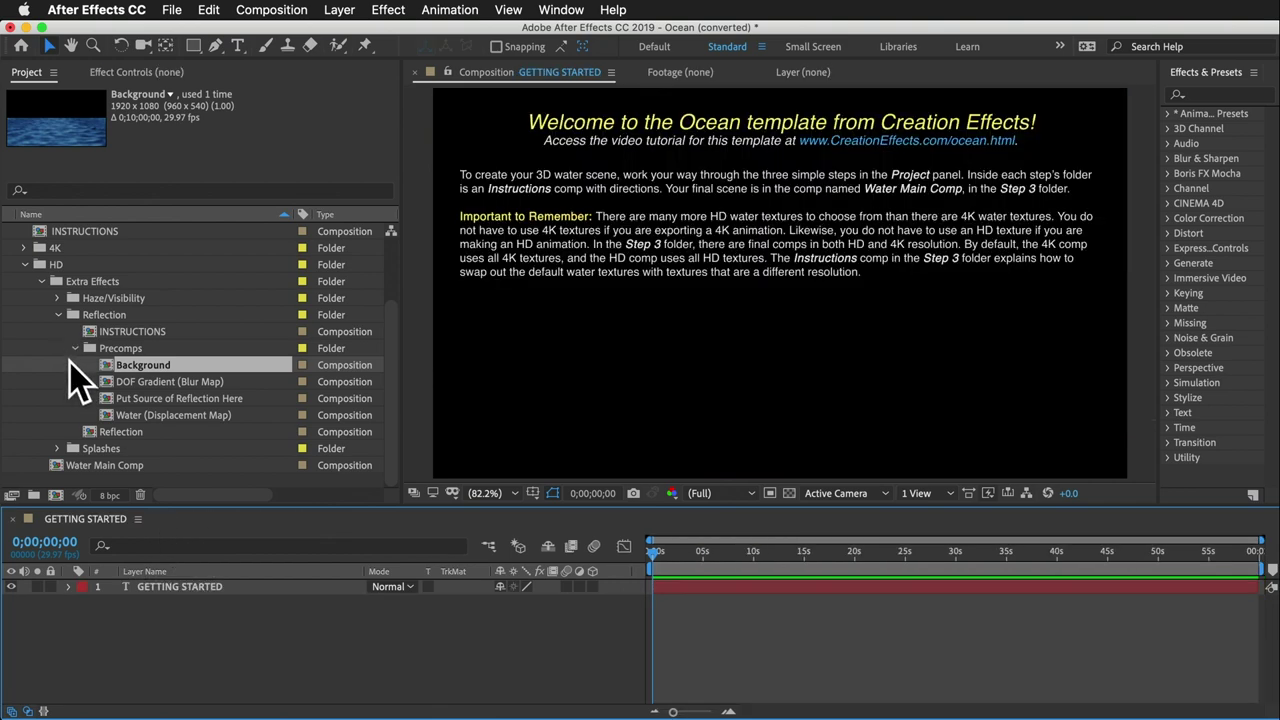
Open the Reflection comp and show the Reflection layer's list of effects.
double_click(125, 432)
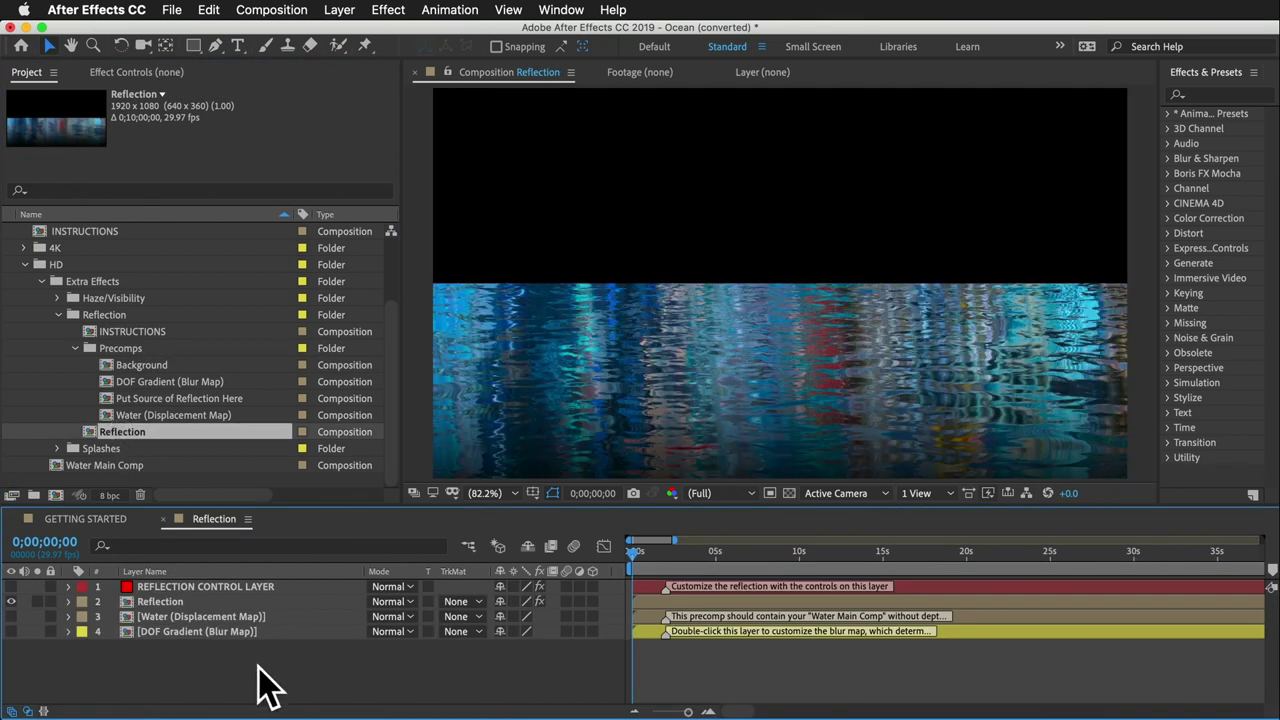
click(129, 599)
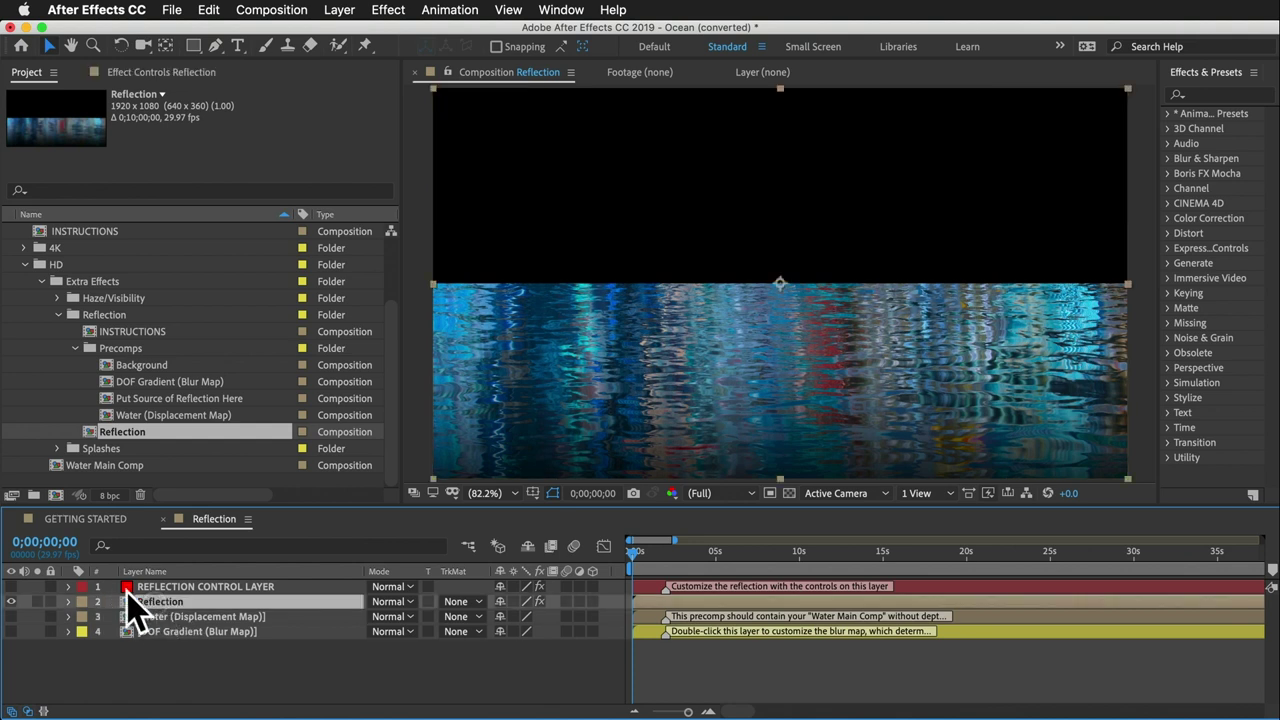
click(165, 625)
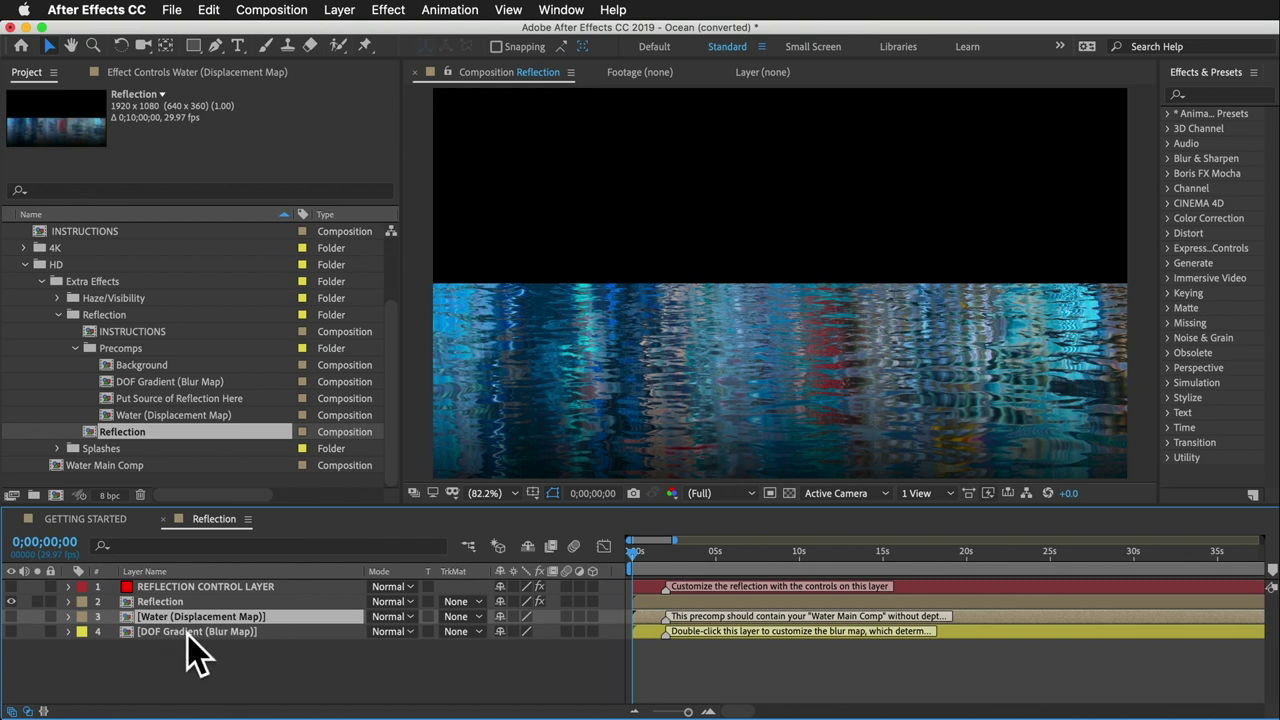
click(205, 668)
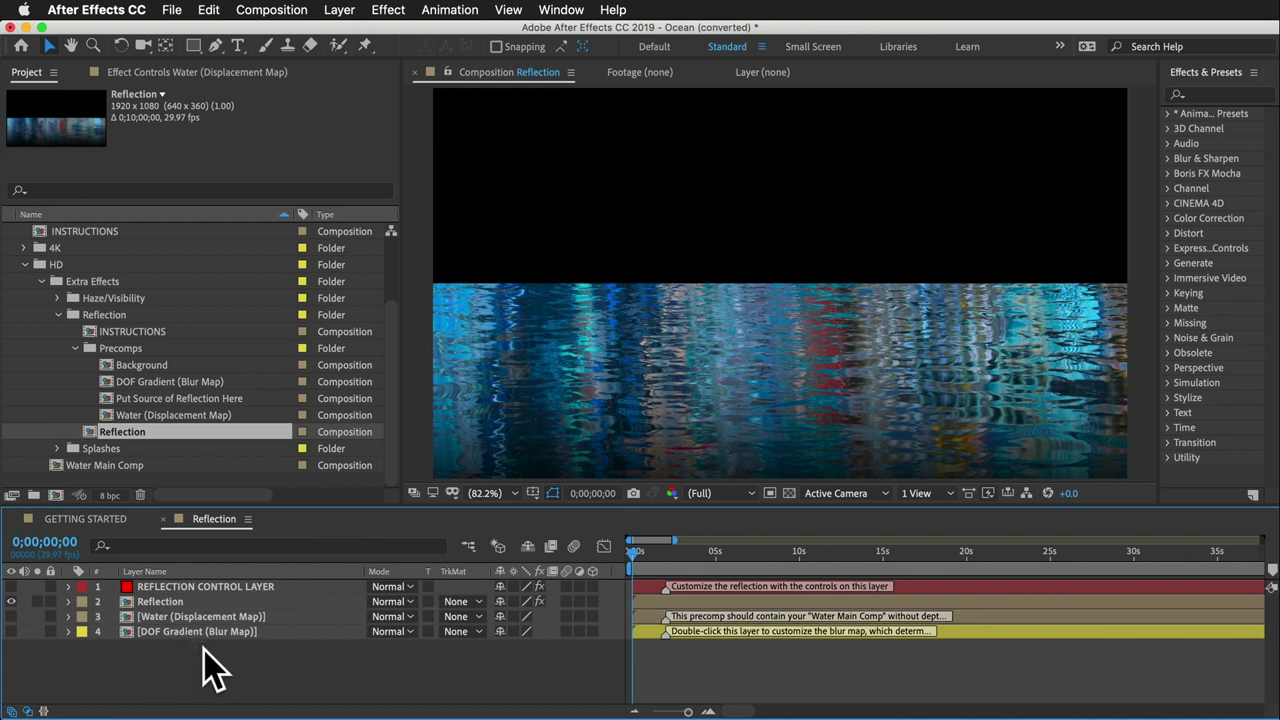
click(160, 601)
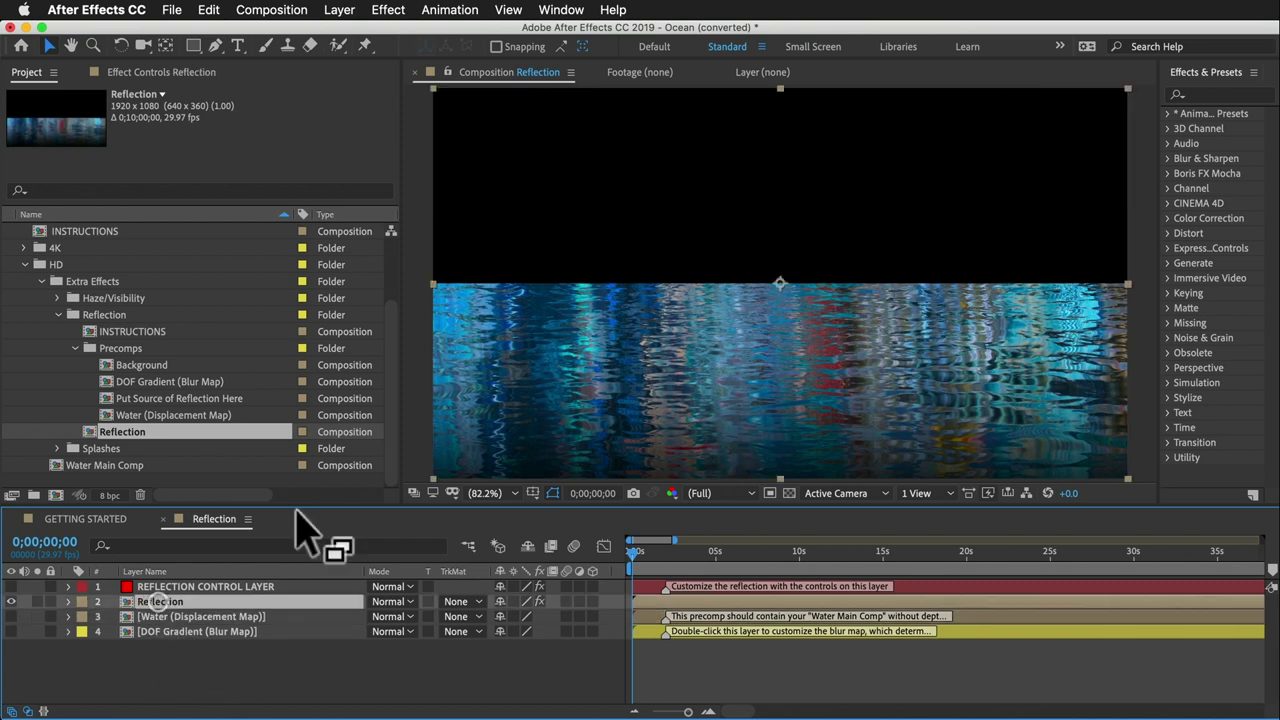
click(157, 72)
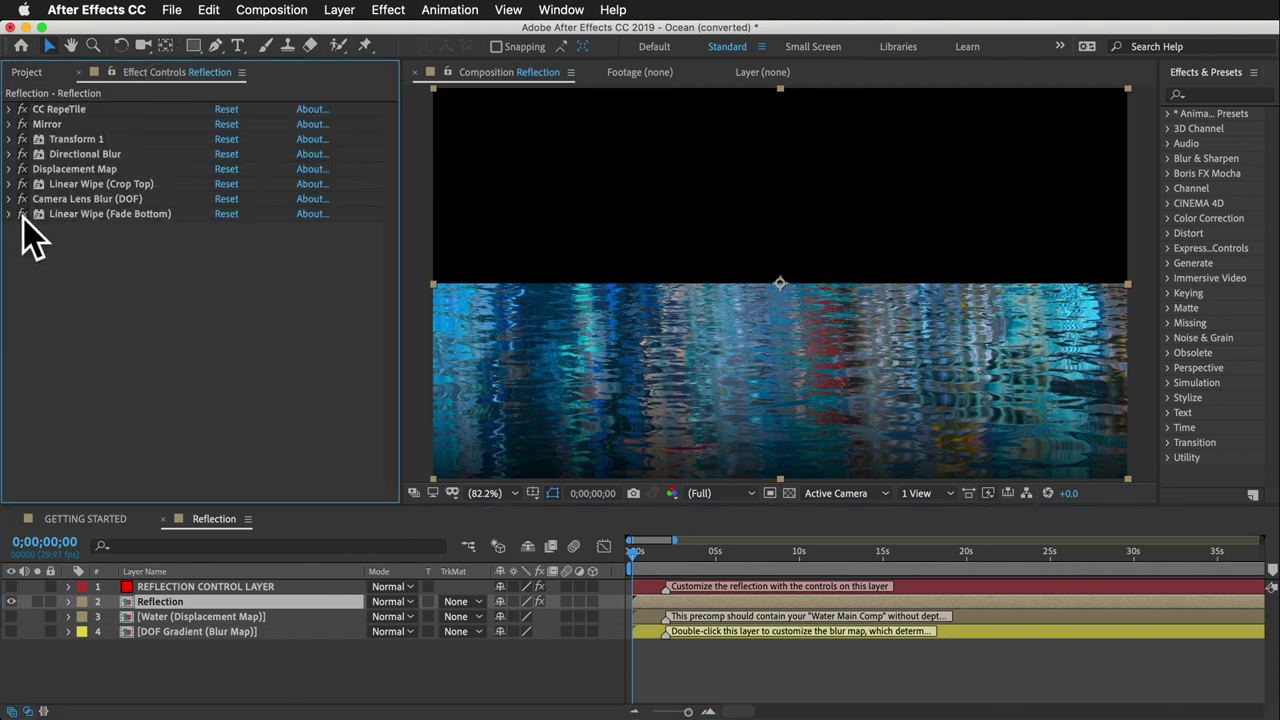
Disable the Reflection layer's effects from Transform 1 through Linear Wipe (Fade Bottom), then select REFLECTION CONTROL LAYER.
drag(22, 214, 22, 139)
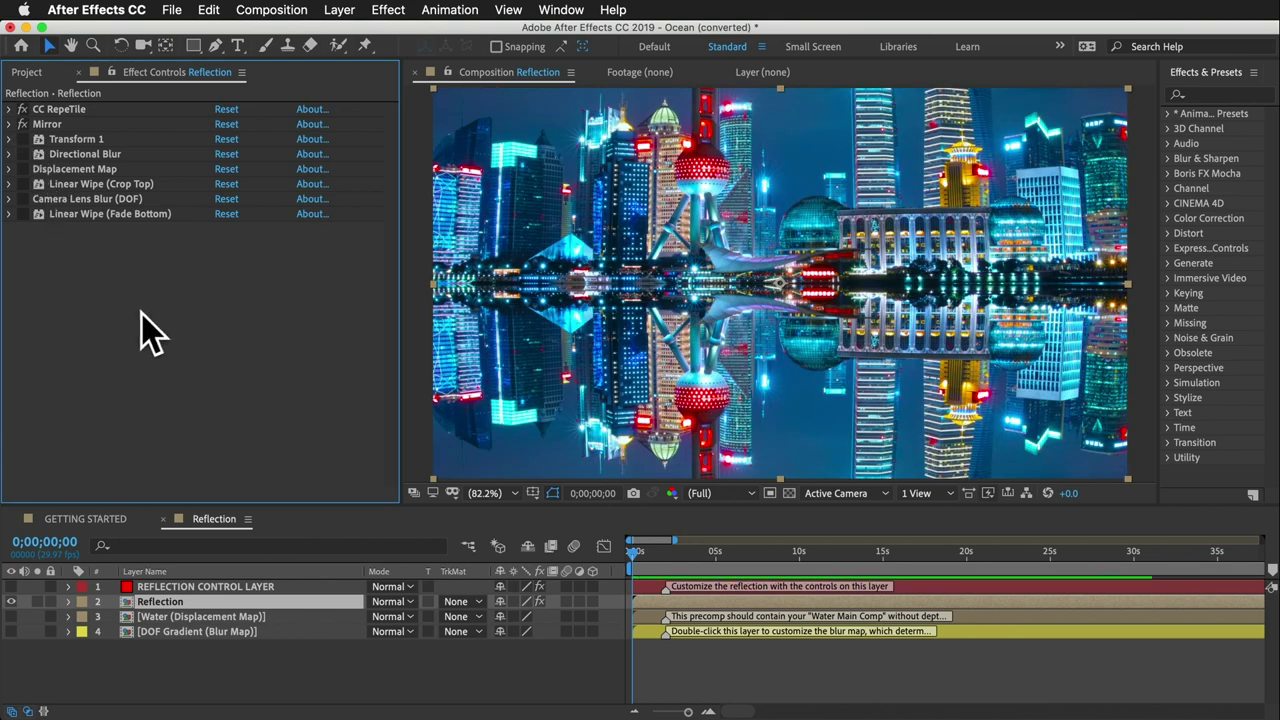
click(196, 587)
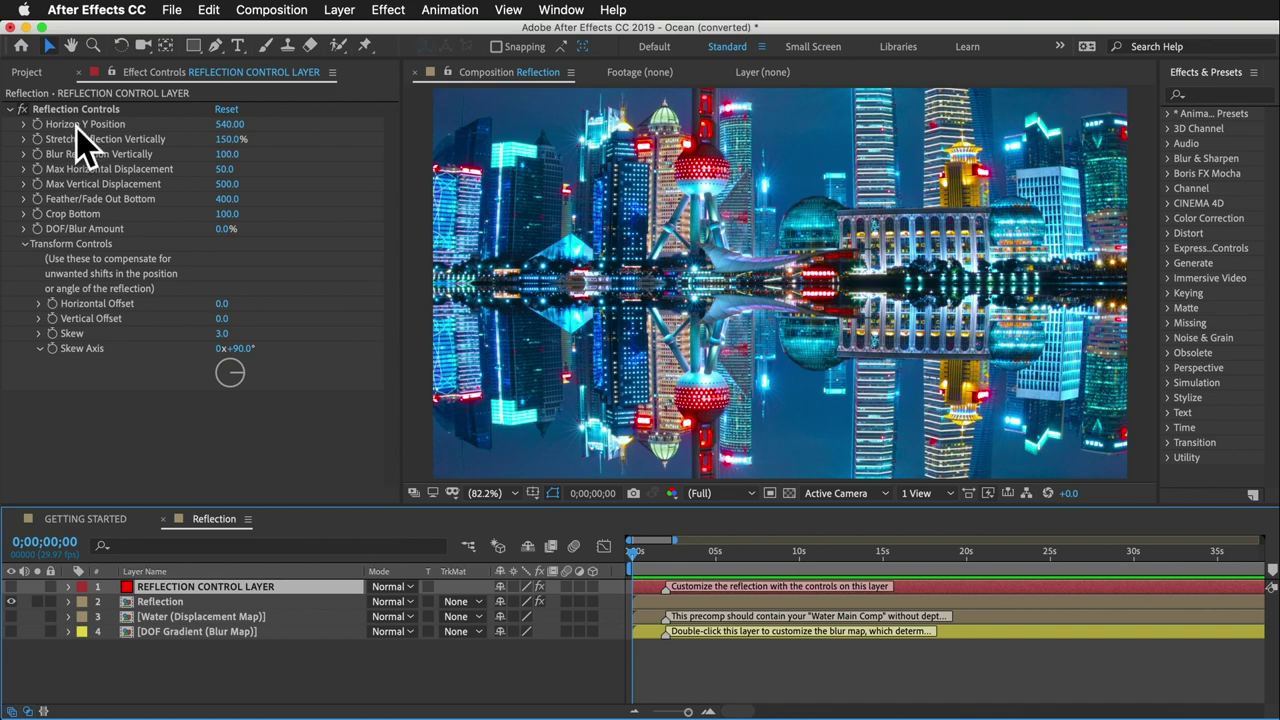
Show the Water layer and lower the Reflection layer's opacity to compare against the waterline.
mouse_move(229, 124)
mouse_down()
mouse_move(247, 130)
mouse_move(207, 143)
mouse_up()
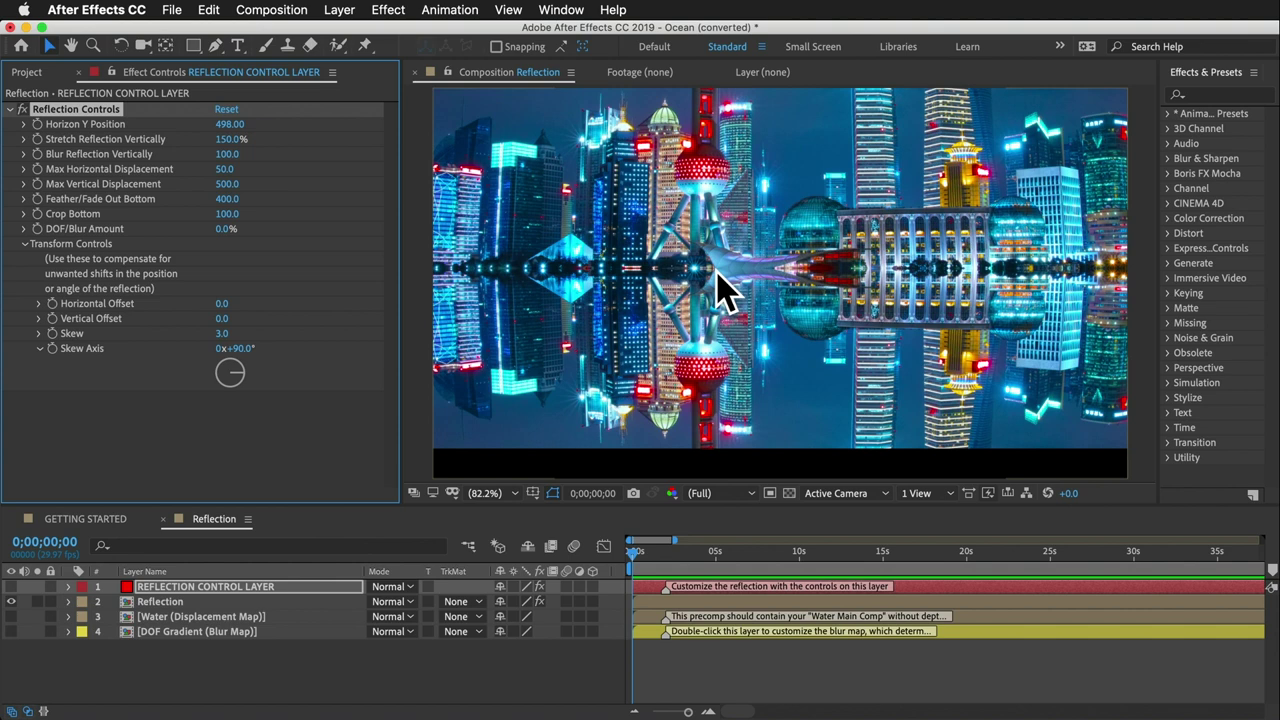
click(11, 616)
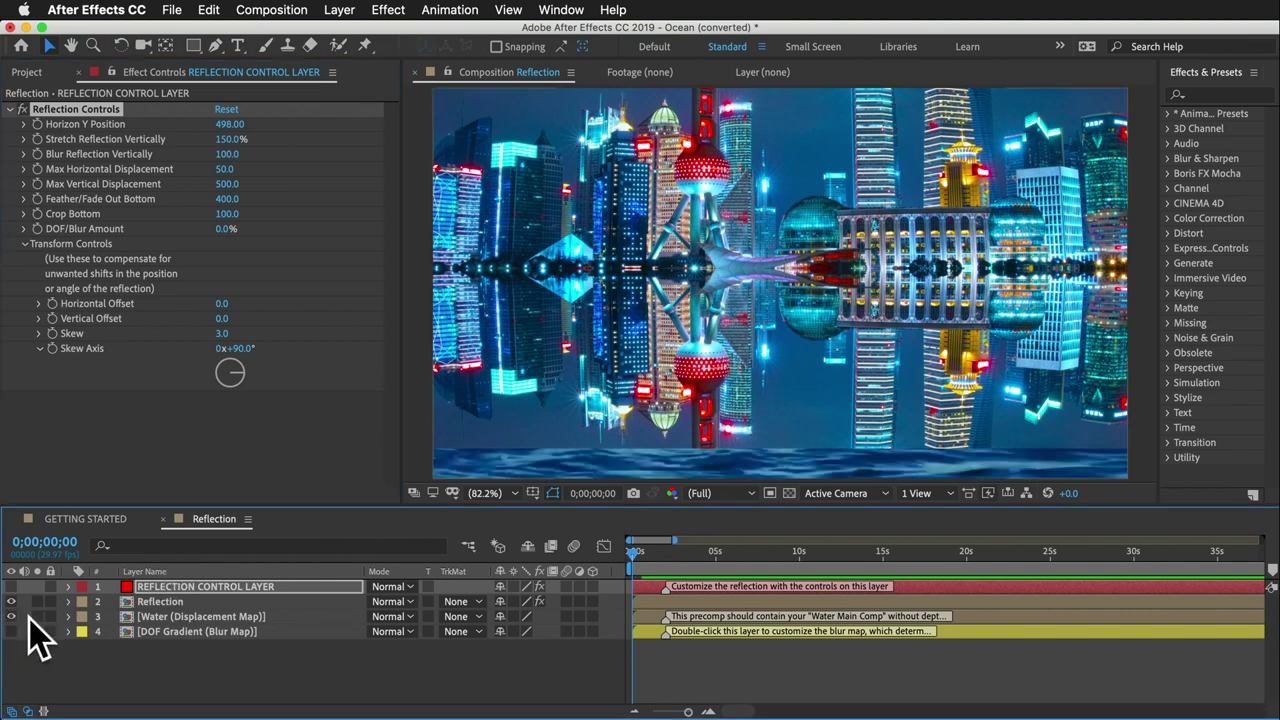
click(176, 604)
key(t)
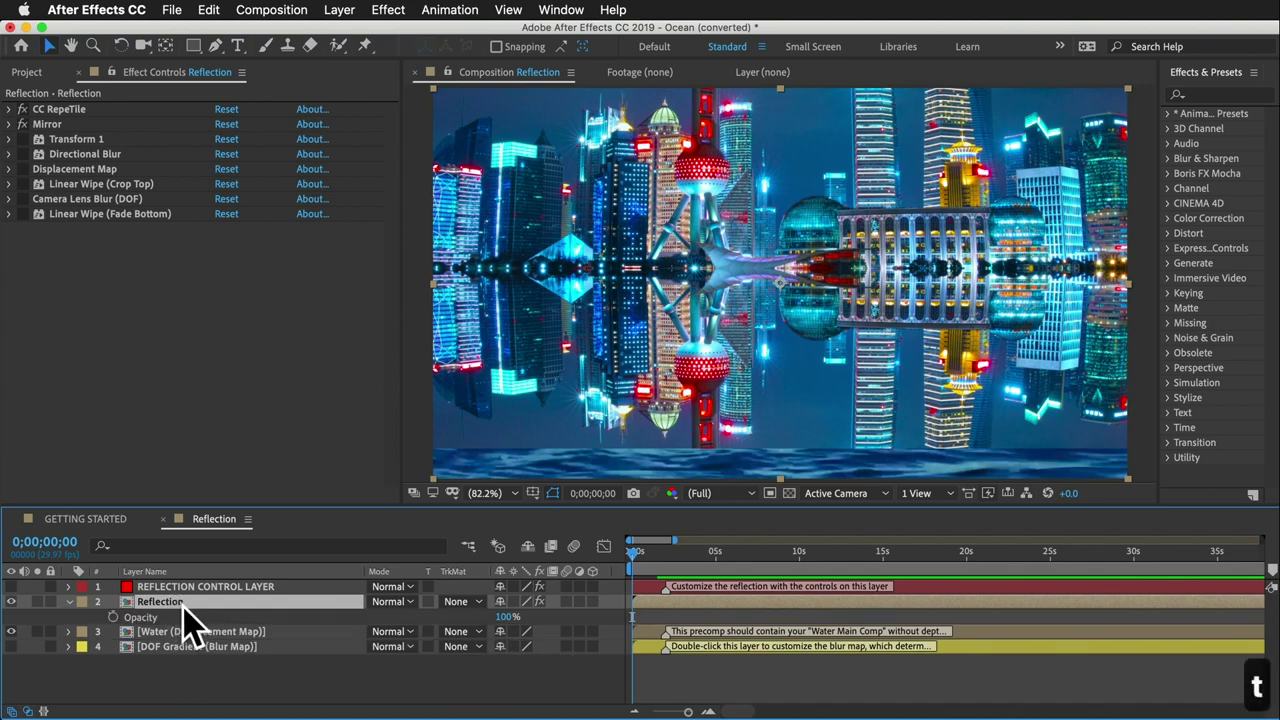
drag(509, 620, 457, 615)
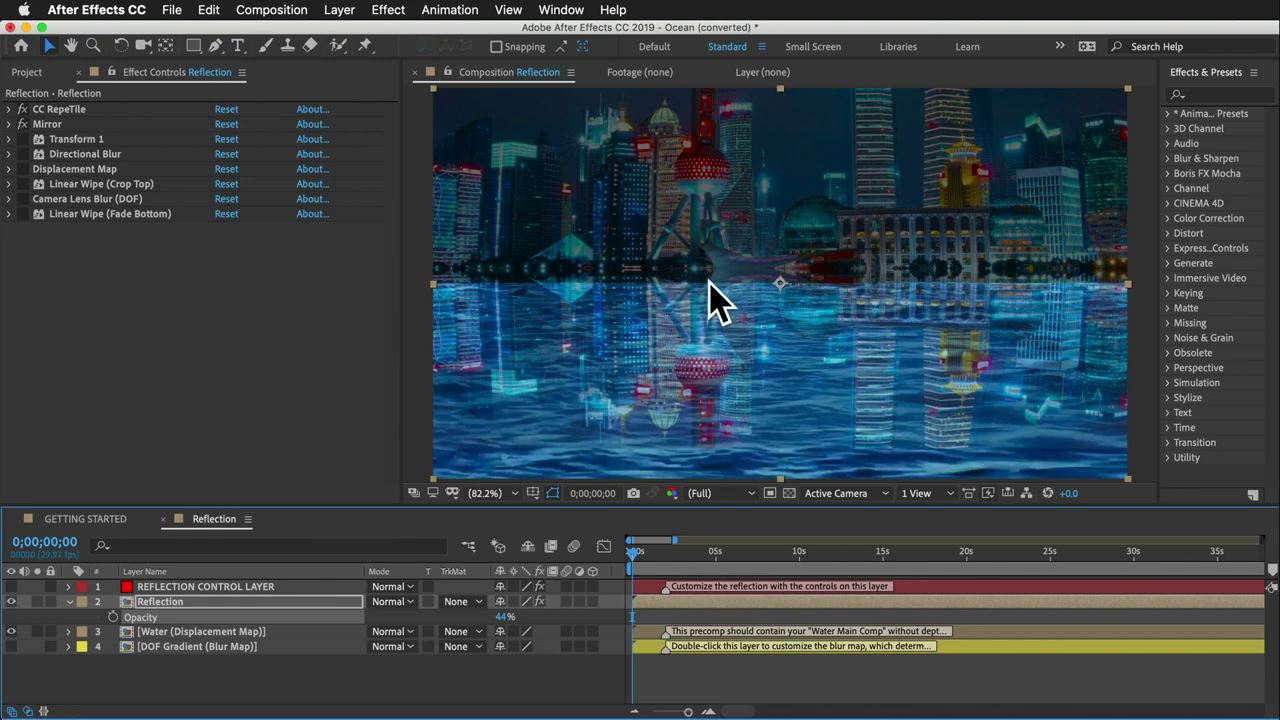
Set Horizon Y Position to 534, hide Water again, and restore Reflection opacity to 100%.
click(215, 586)
mouse_move(230, 124)
mouse_down()
mouse_move(247, 124)
mouse_move(230, 124)
mouse_up()
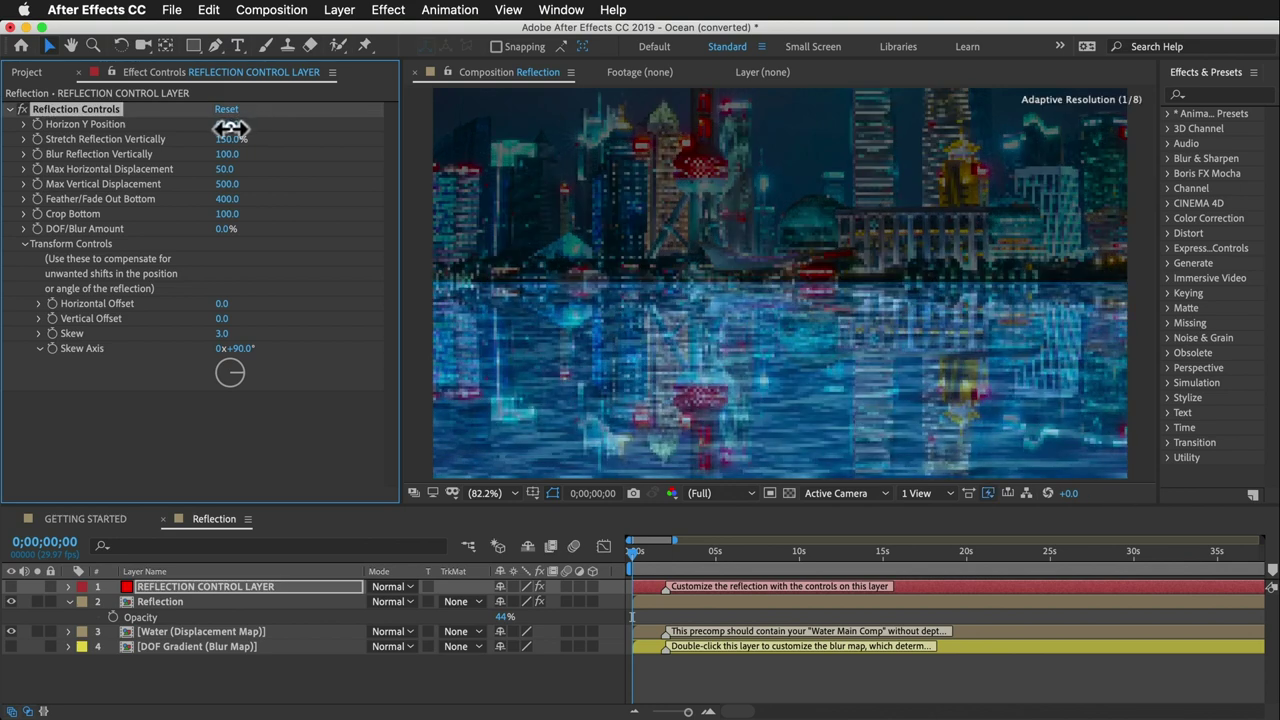
click(231, 126)
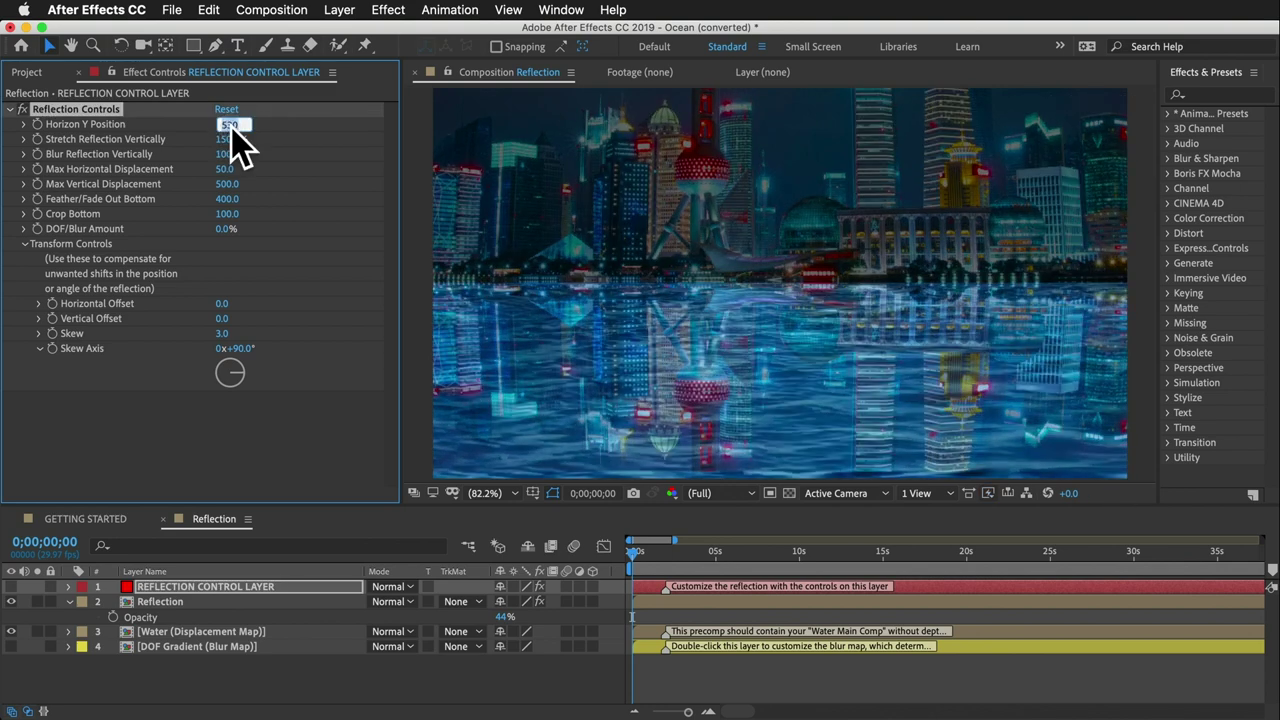
key(Up)
key(Up)
key(Up)
key(Up)
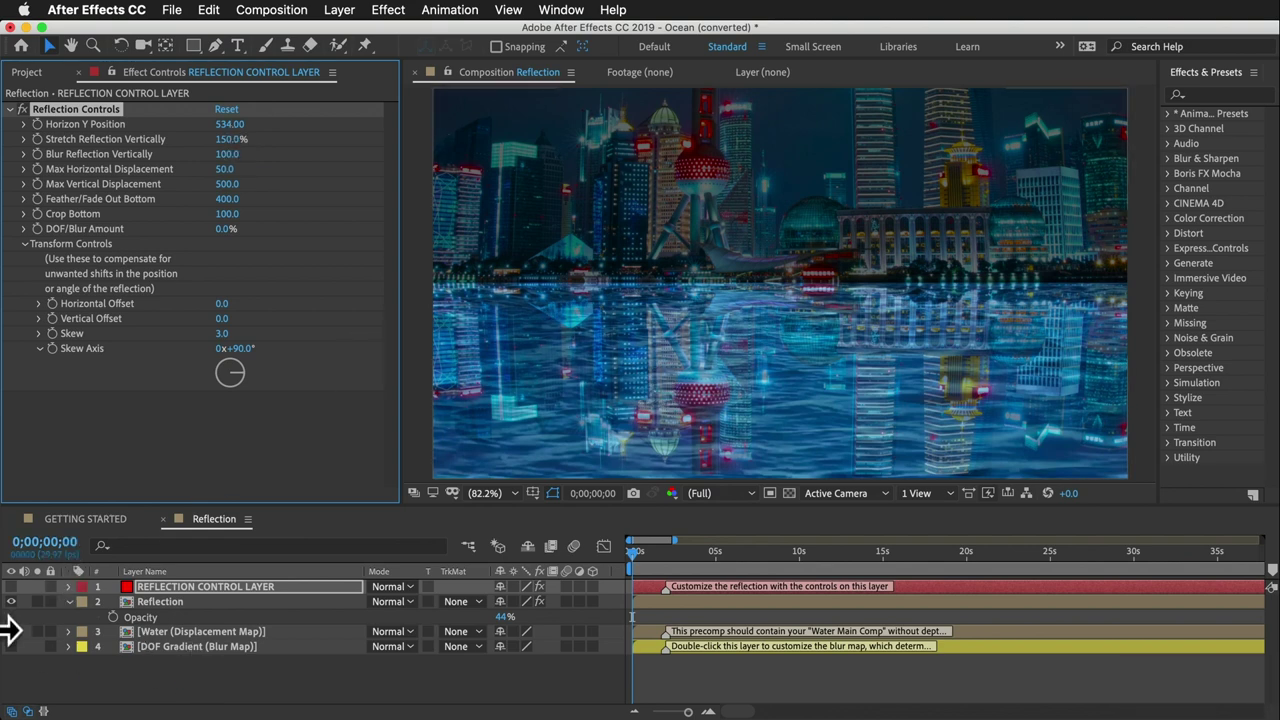
click(10, 632)
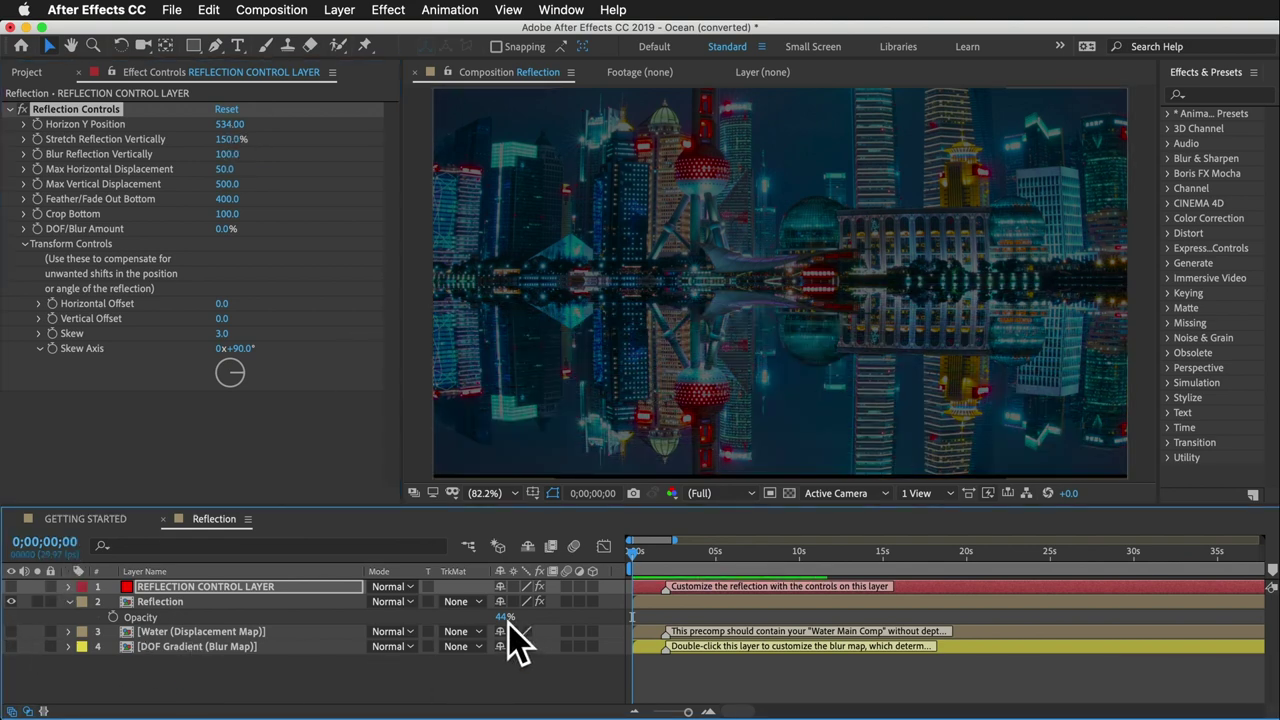
drag(505, 617, 1093, 655)
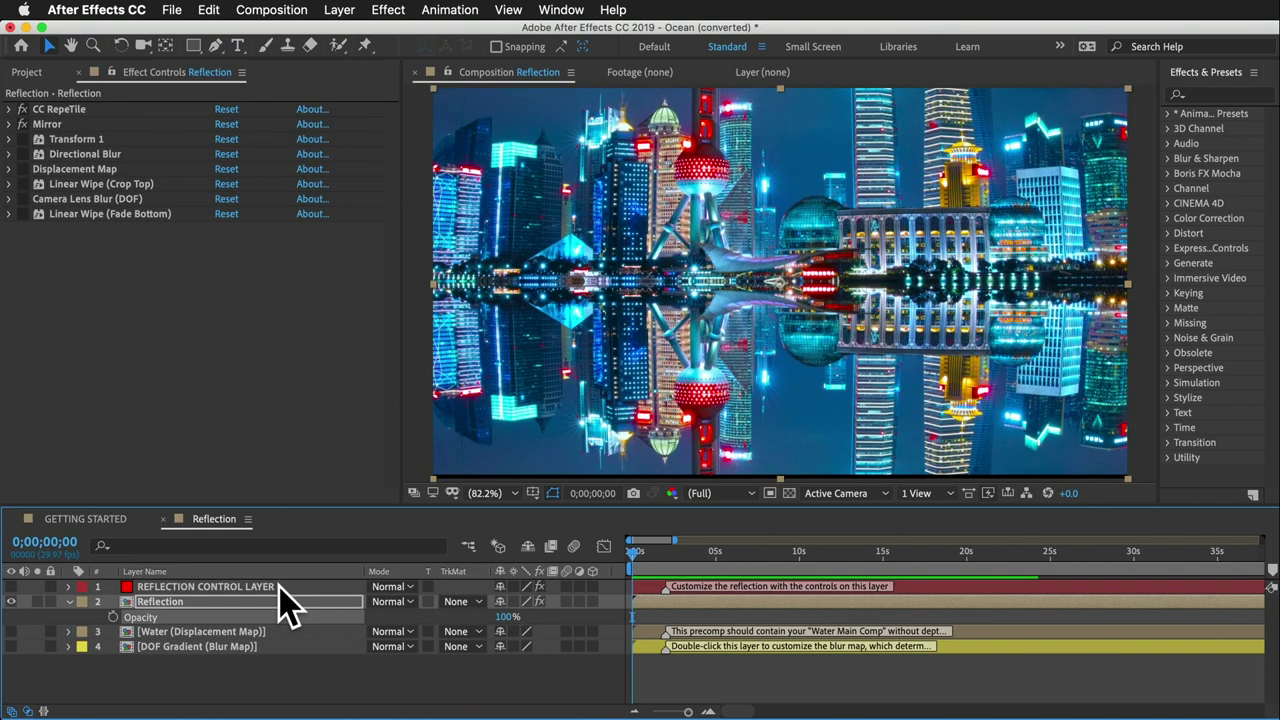
click(276, 586)
click(68, 601)
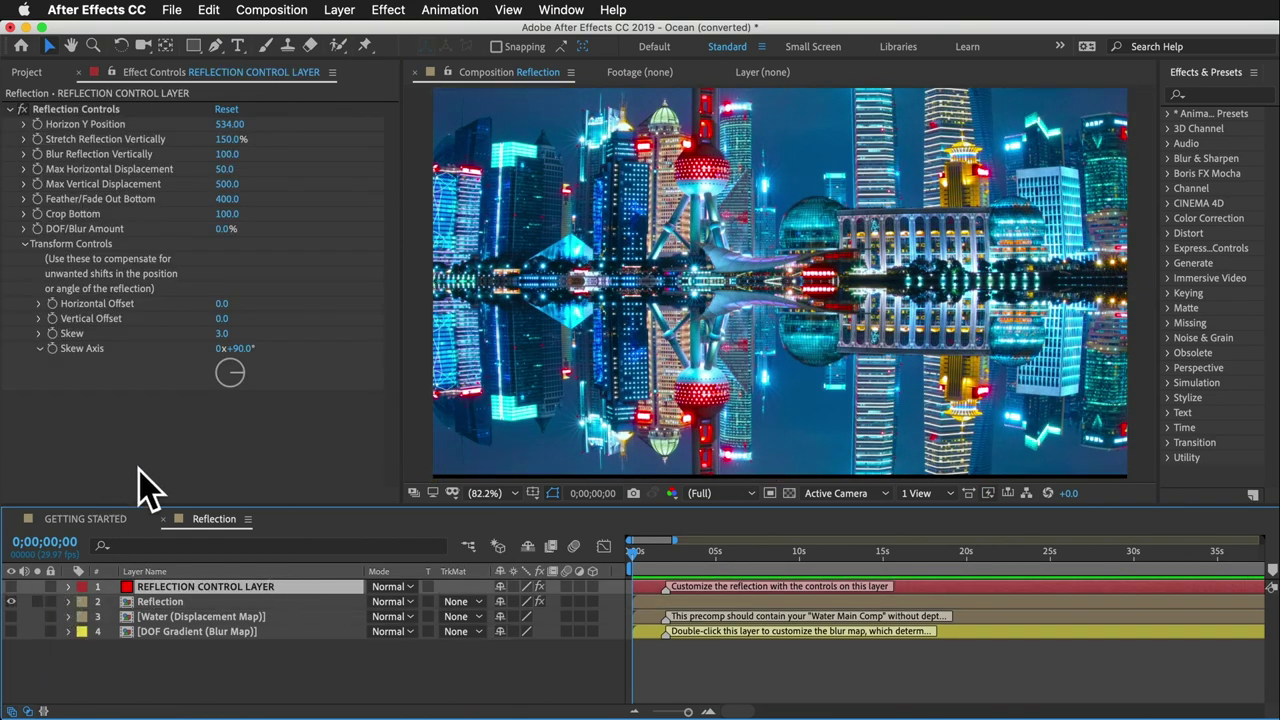
click(165, 601)
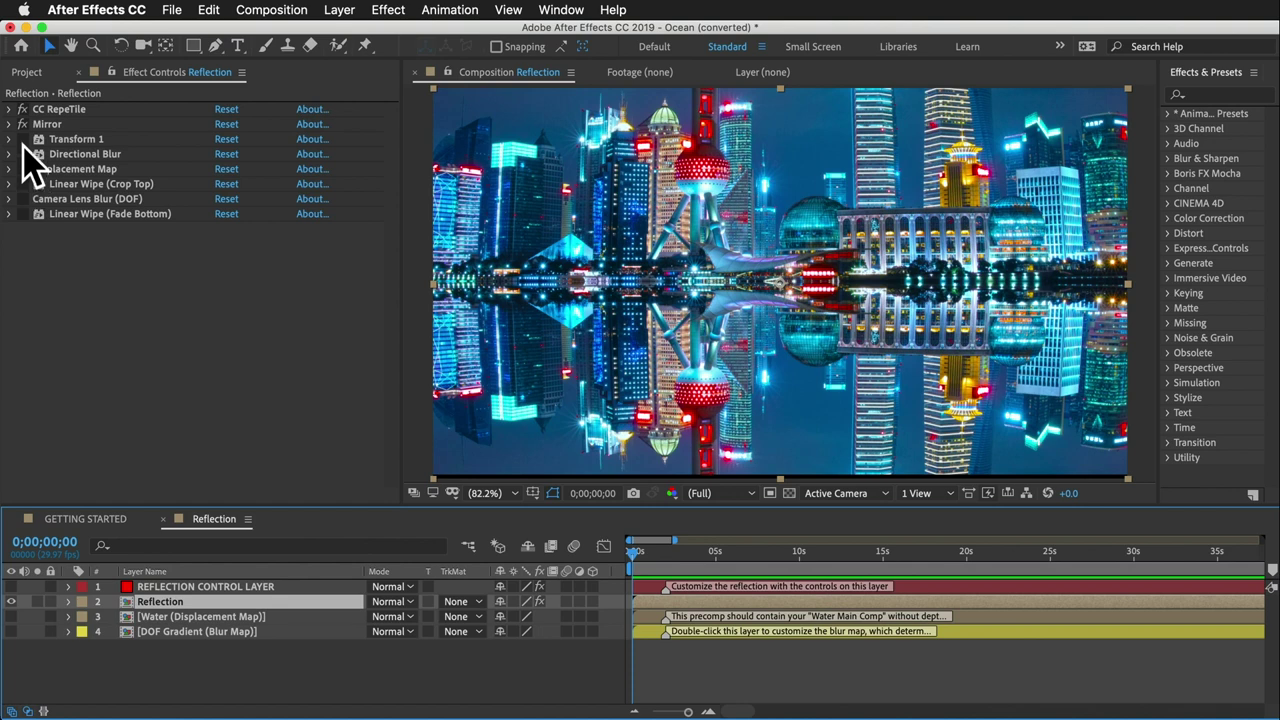
Turn off the Displacement Map effect and set Blur Reflection Vertically to 0.
click(28, 235)
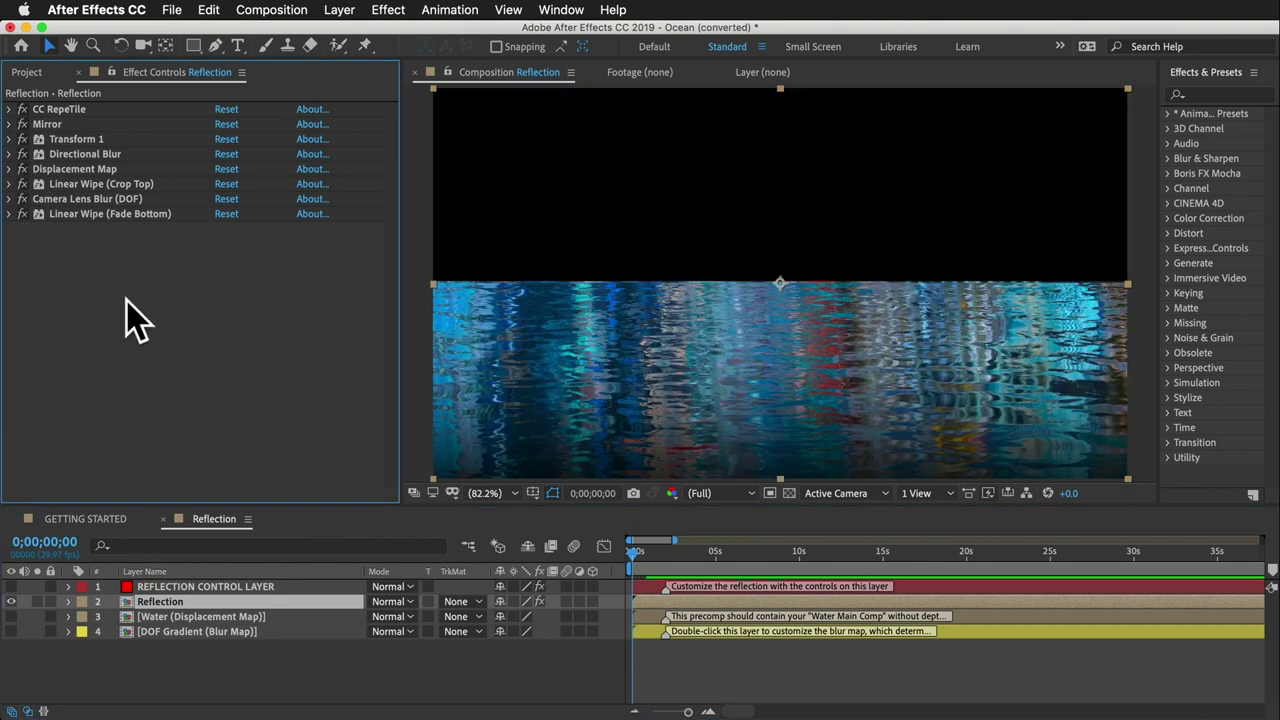
click(23, 169)
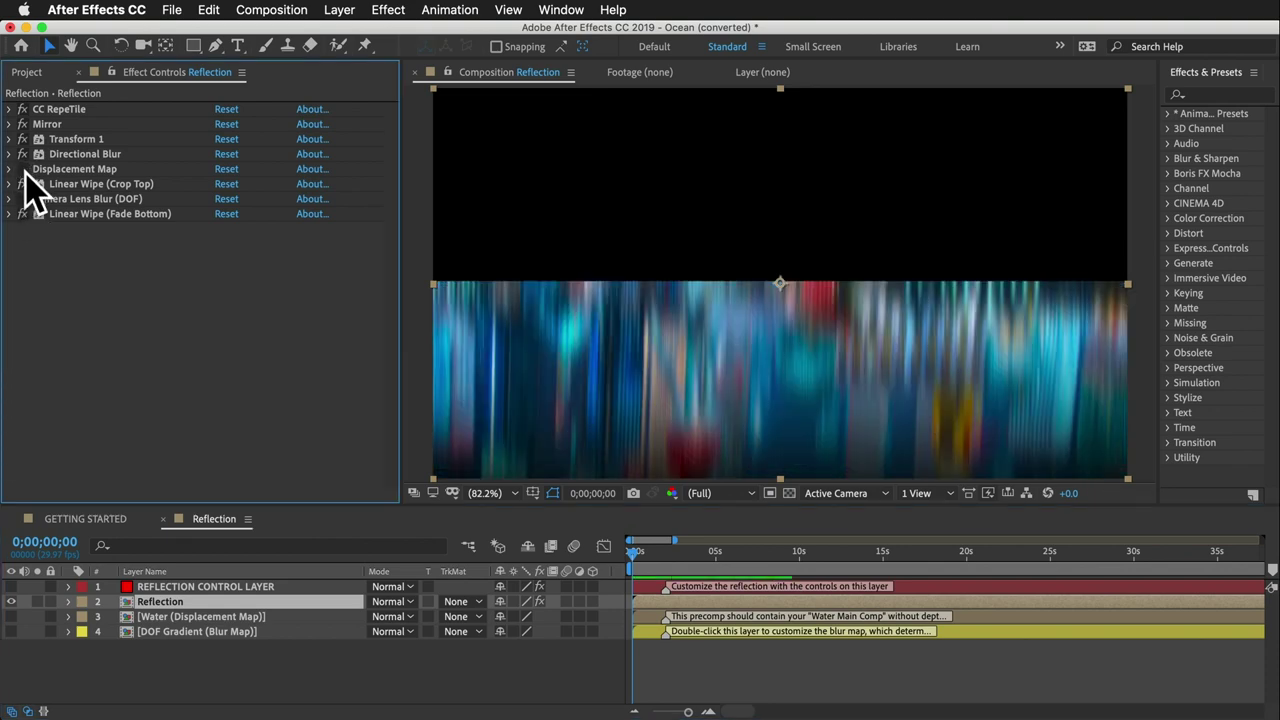
click(215, 587)
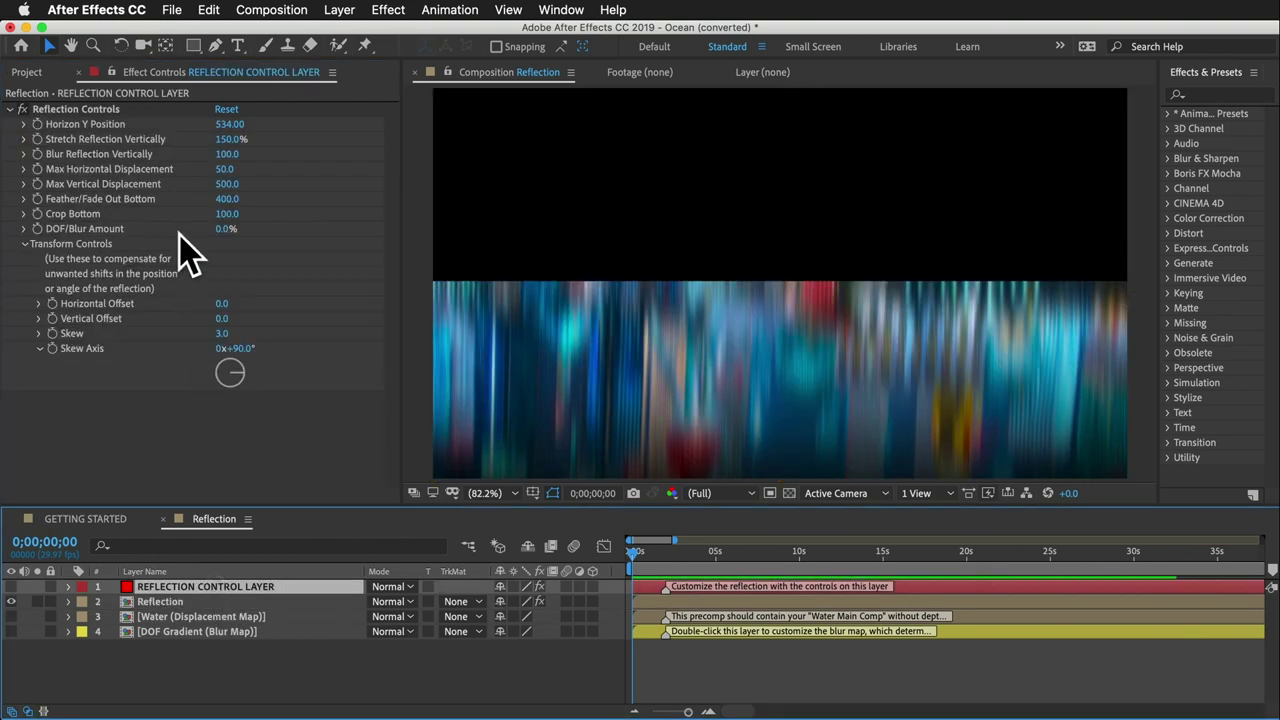
click(225, 155)
text(0)
key(Return)
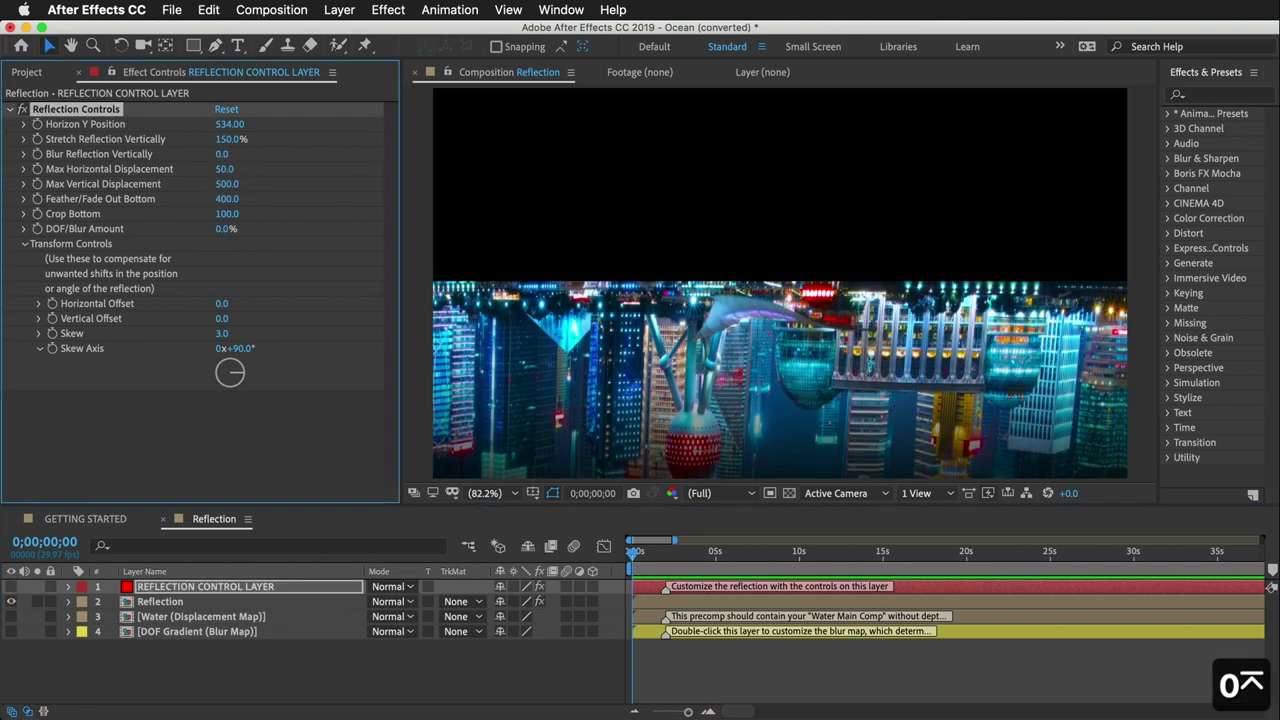
Reduce Stretch Reflection Vertically to 134% and re-enable the Displacement Map.
drag(228, 139, 232, 146)
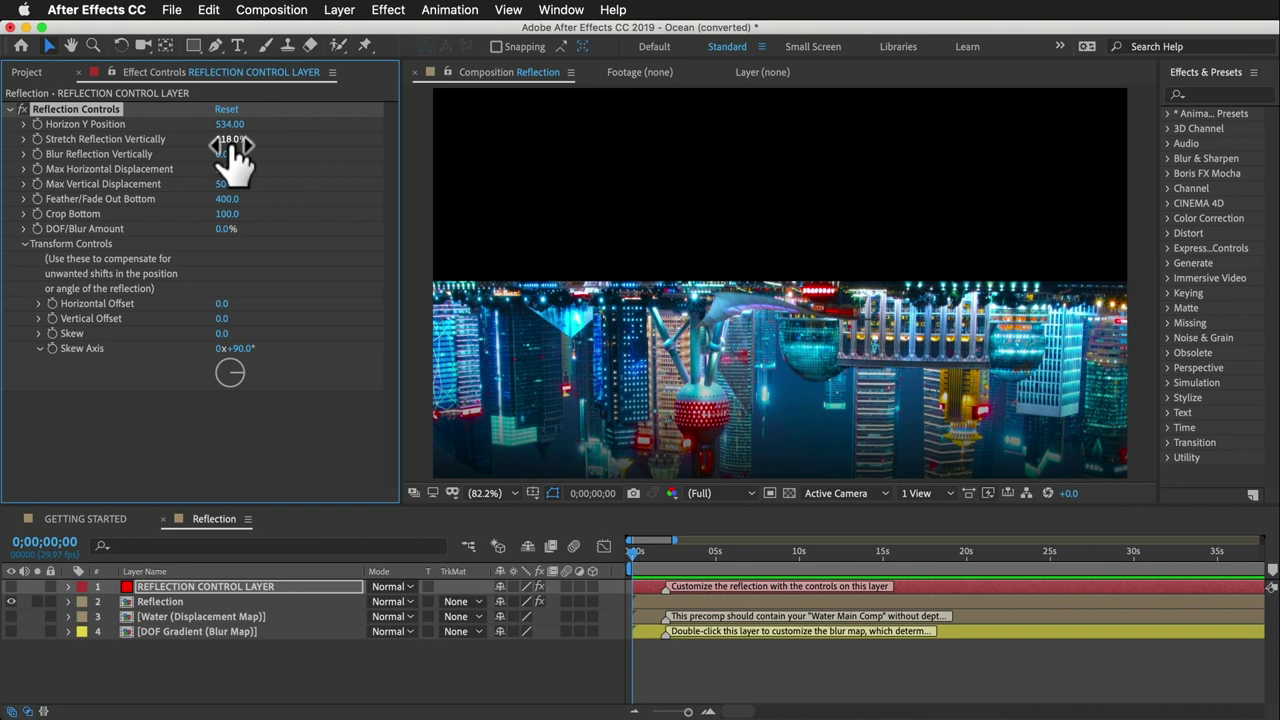
mouse_move(232, 148)
mouse_down()
mouse_move(318, 173)
mouse_move(297, 171)
mouse_up()
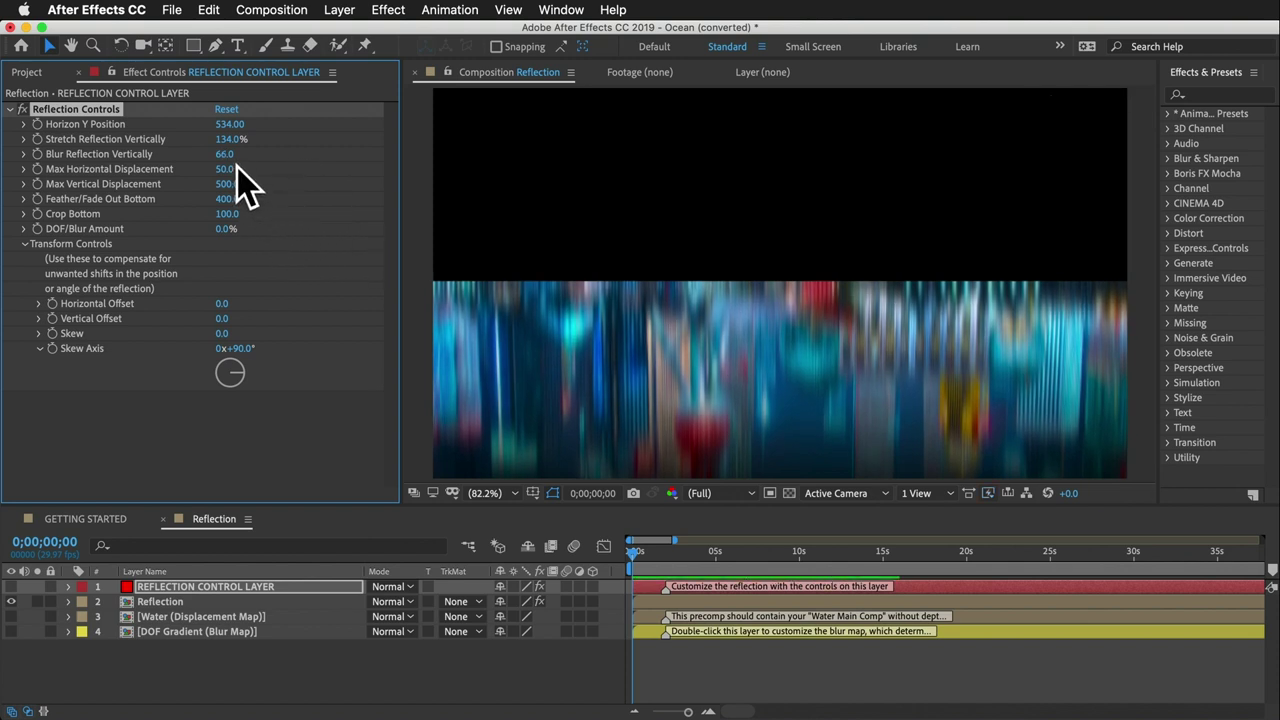
click(133, 169)
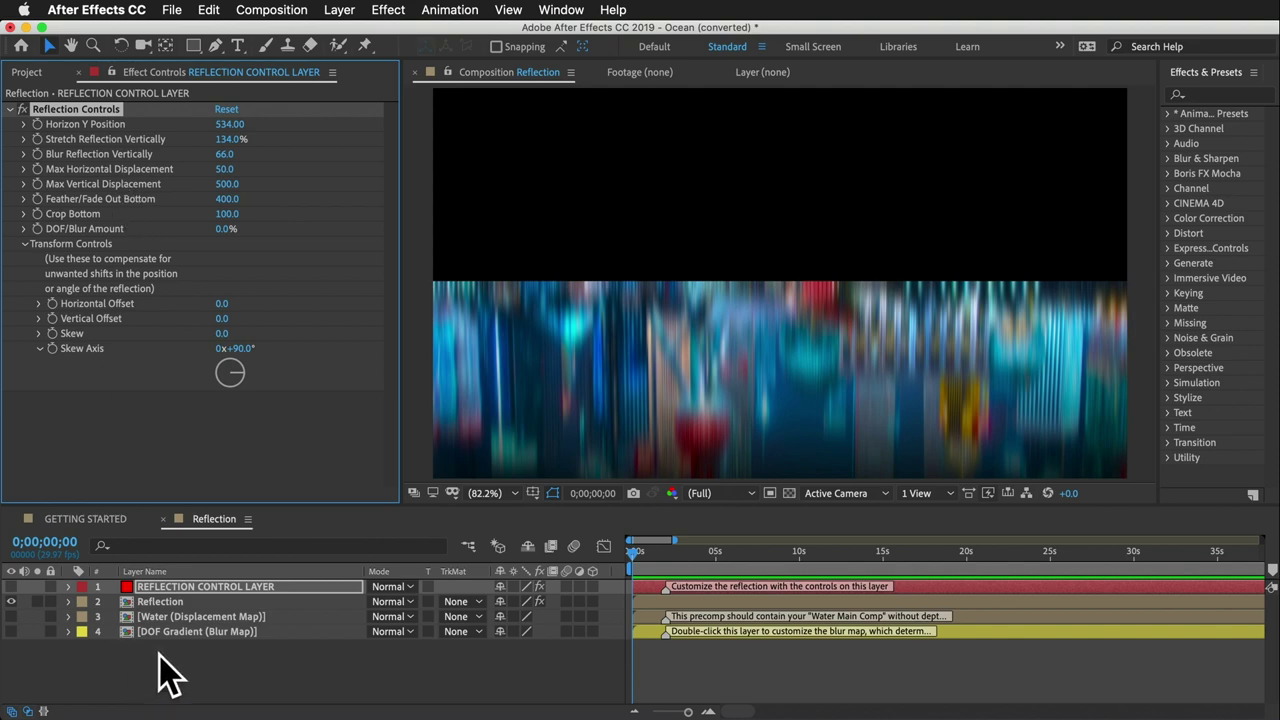
click(185, 601)
click(22, 169)
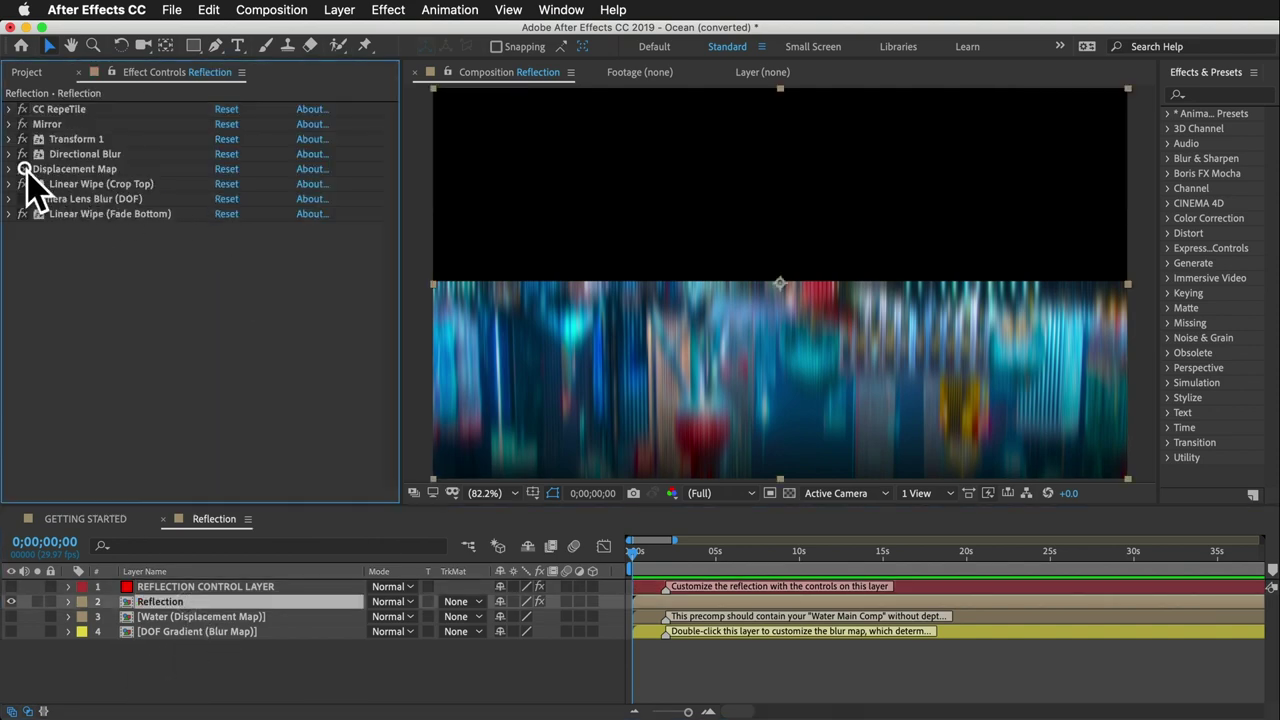
Expand the Displacement Map settings and keep Luminance as the horizontal displacement channel.
click(240, 587)
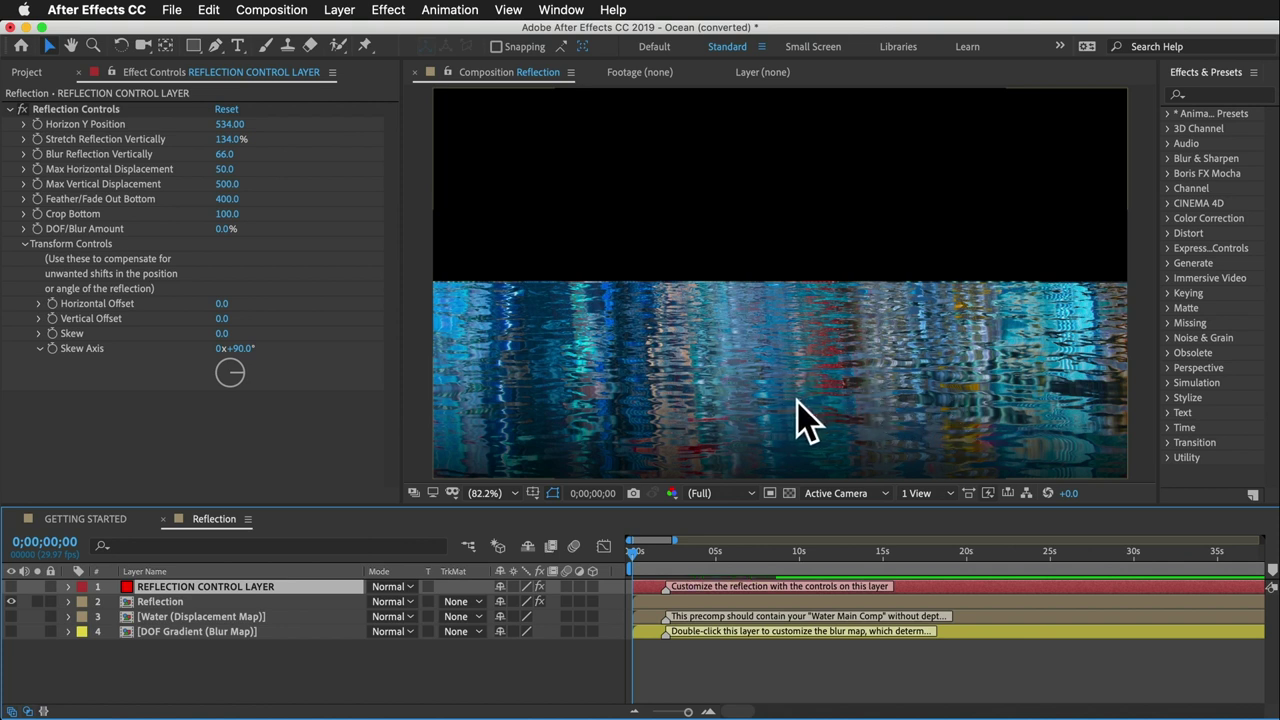
click(157, 601)
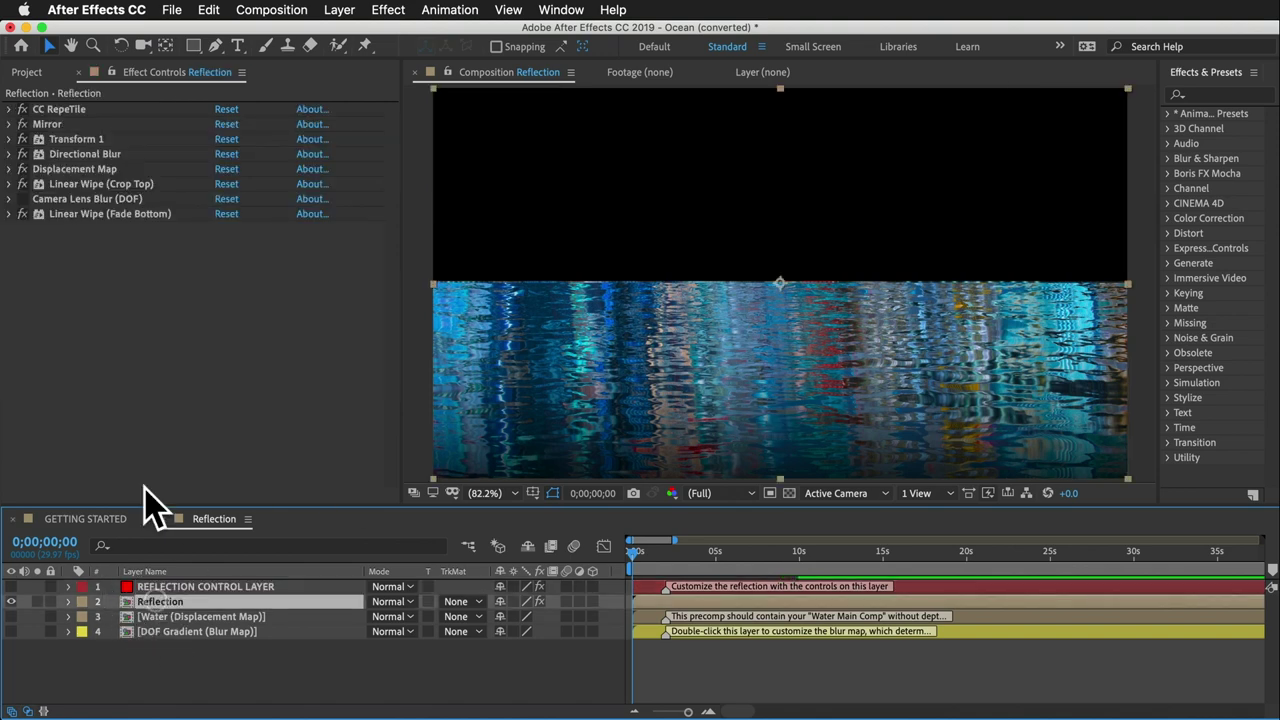
click(10, 169)
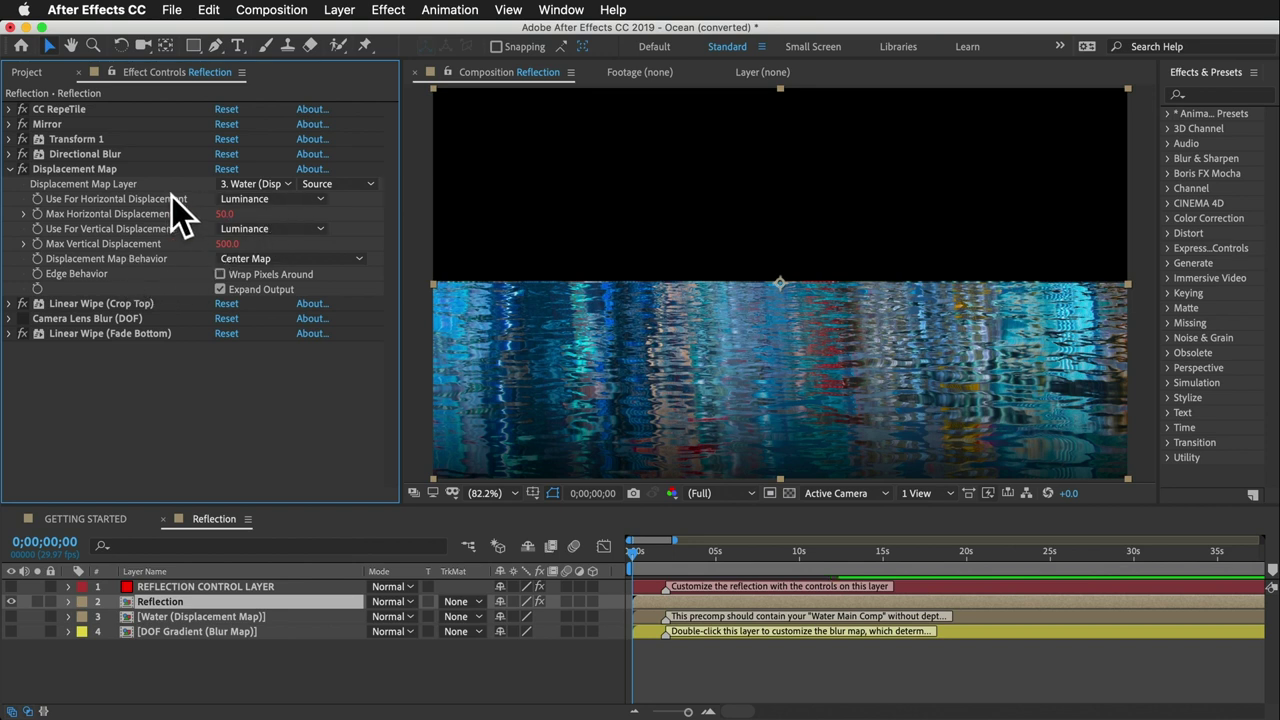
click(256, 200)
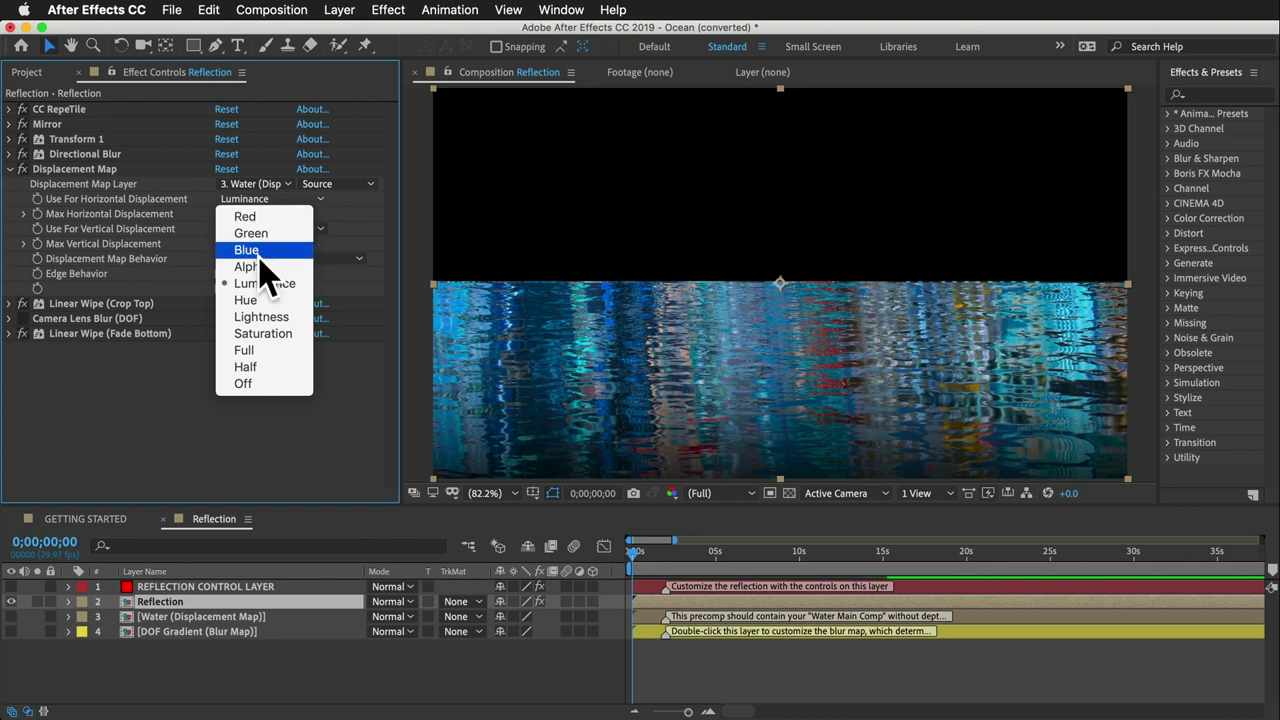
click(175, 218)
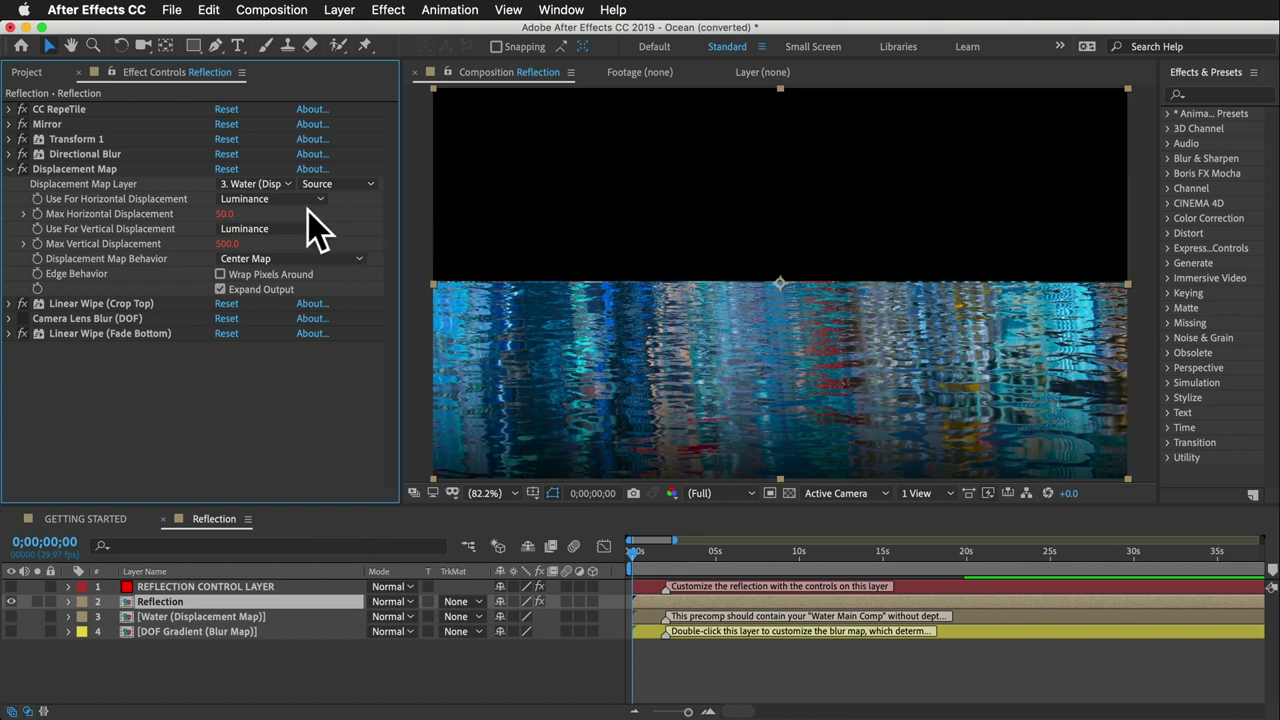
click(284, 199)
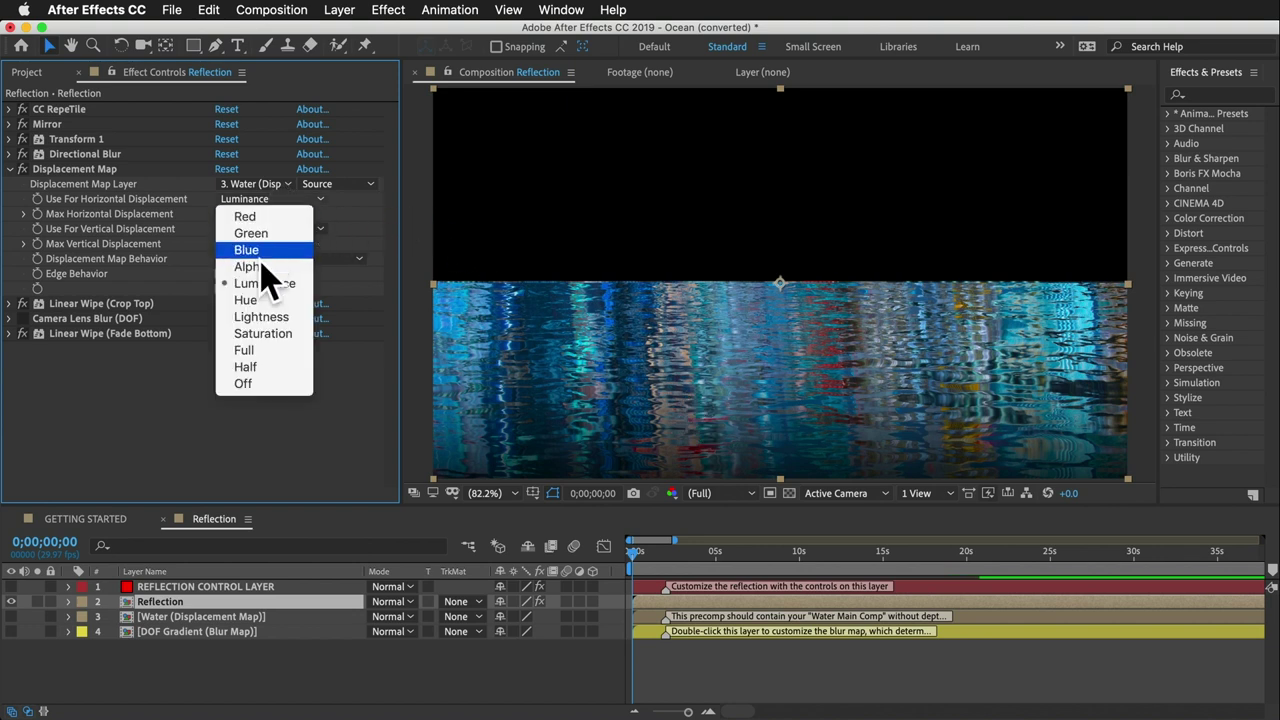
click(141, 229)
Raise Crop Bottom in Reflection Controls to 213.
click(10, 169)
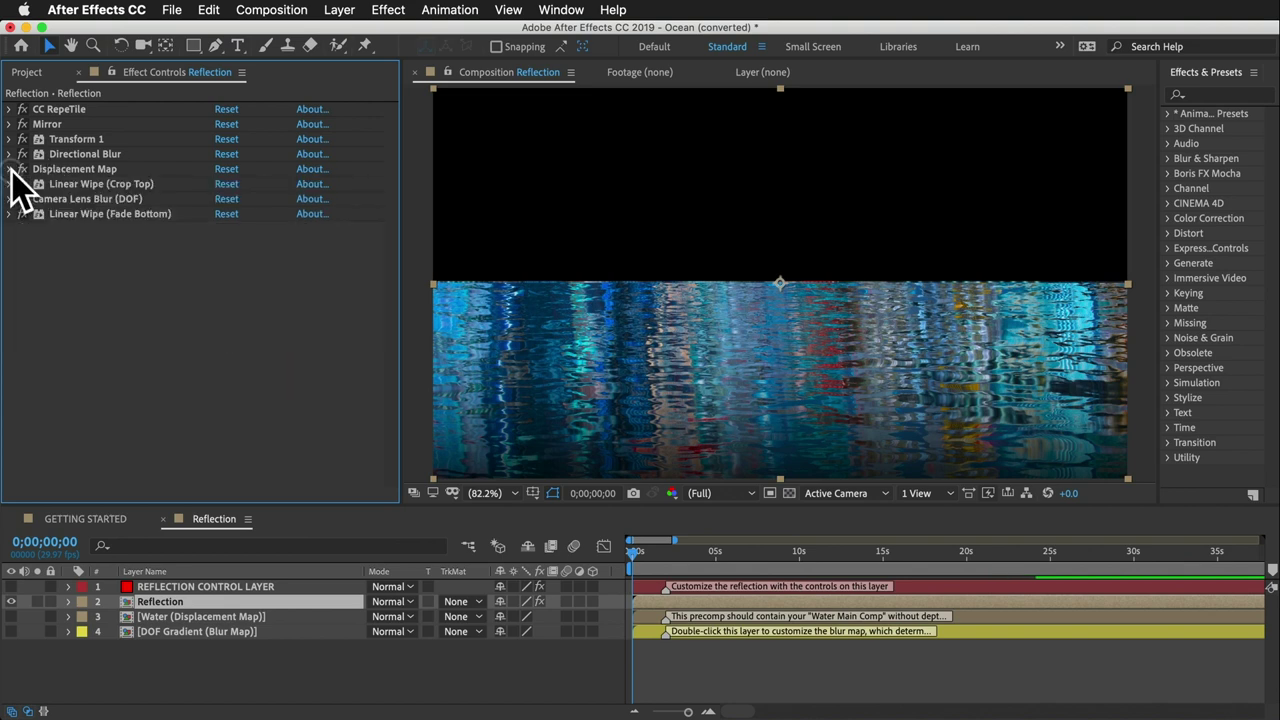
click(195, 589)
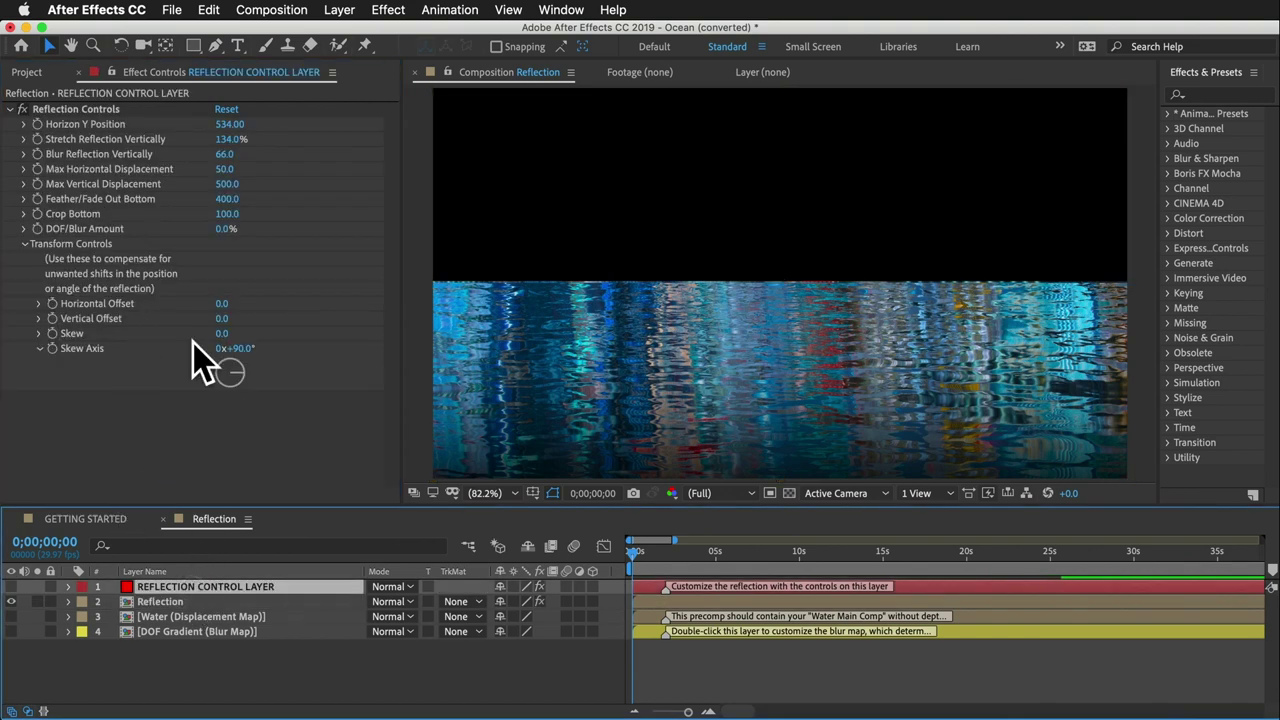
drag(227, 213, 343, 233)
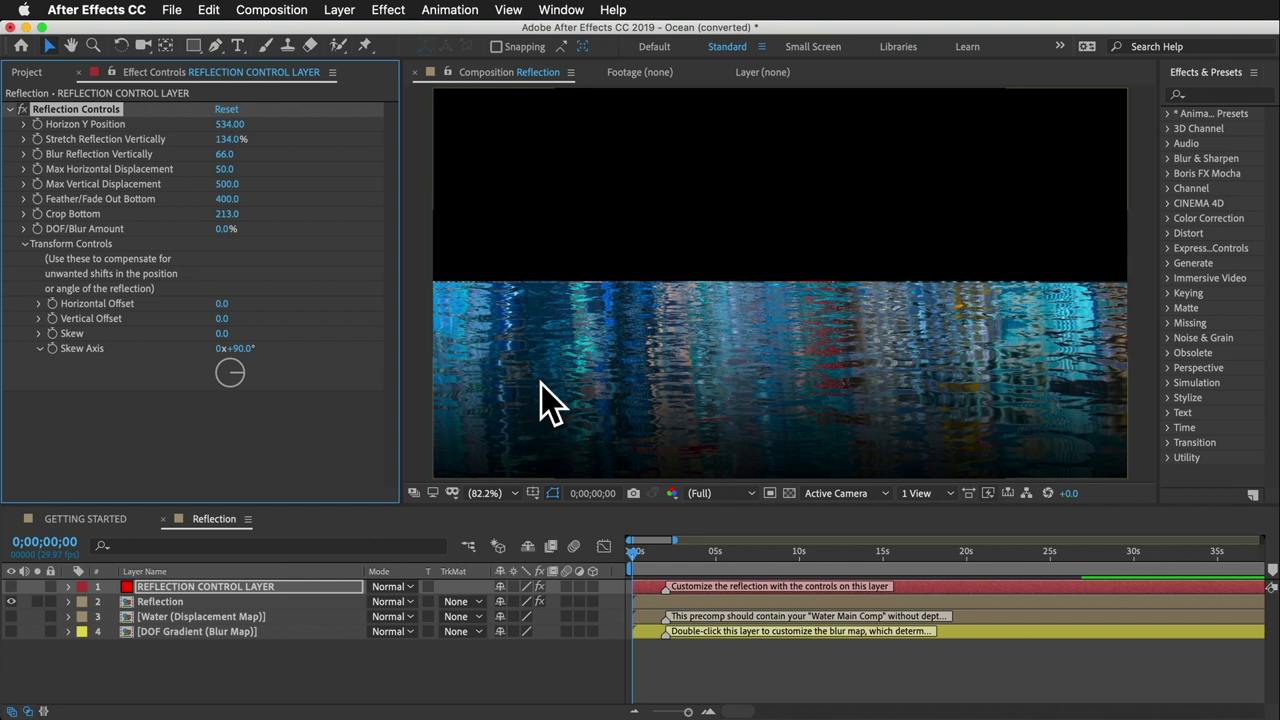
Undo the Crop Bottom change and a trial skew of the reflection.
key(super+z)
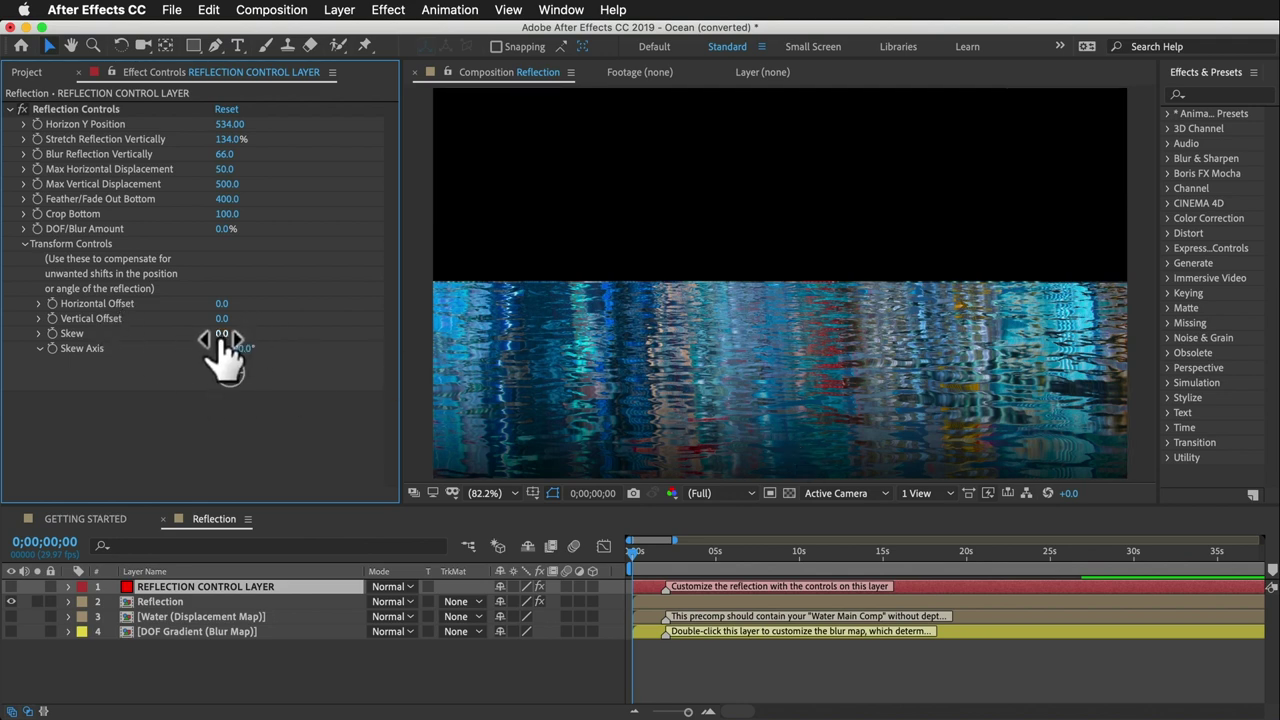
drag(222, 340, 237, 340)
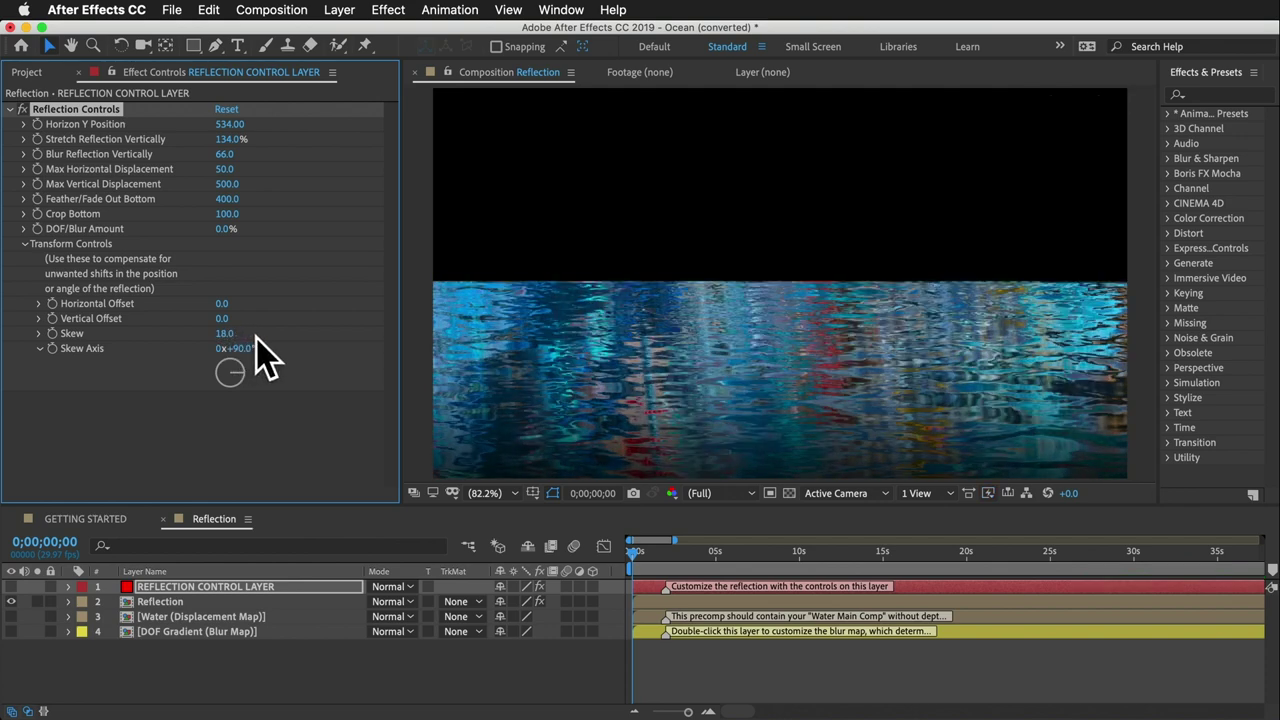
key(ctrl+z)
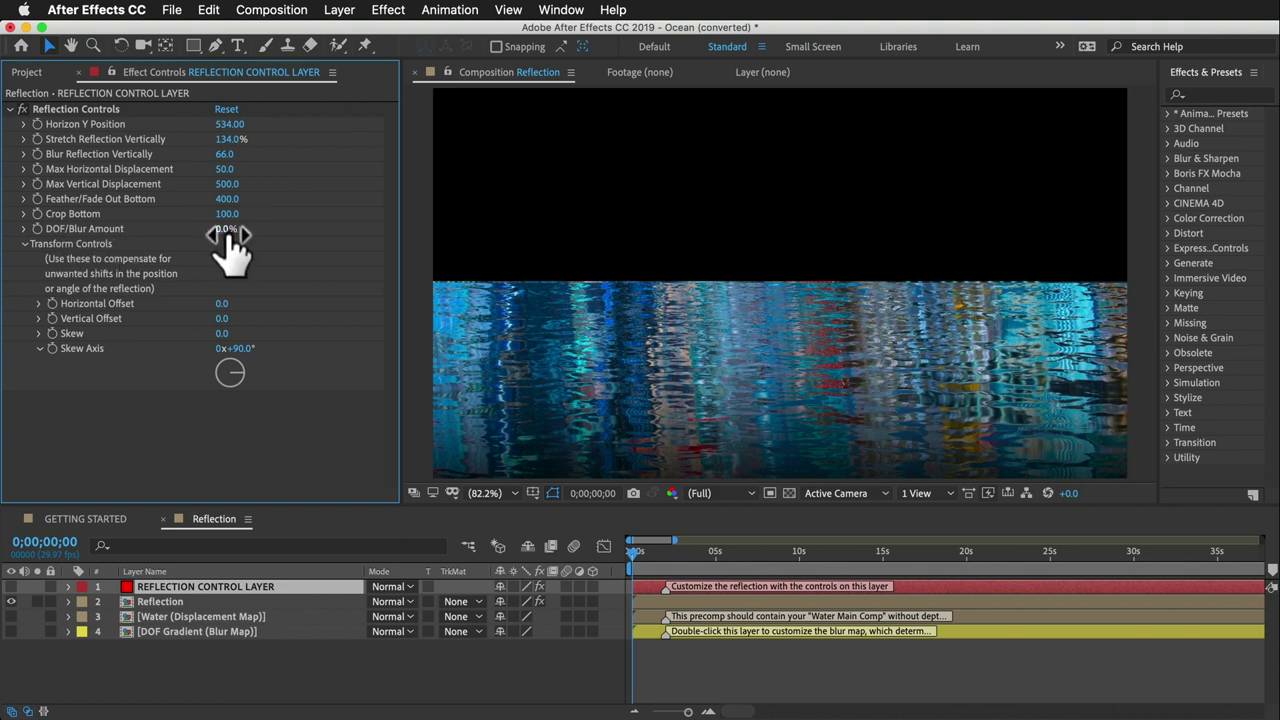
Enable Camera Lens Blur (DOF) on the Reflection layer and set DOF/Blur Amount to 44%.
drag(223, 229, 242, 233)
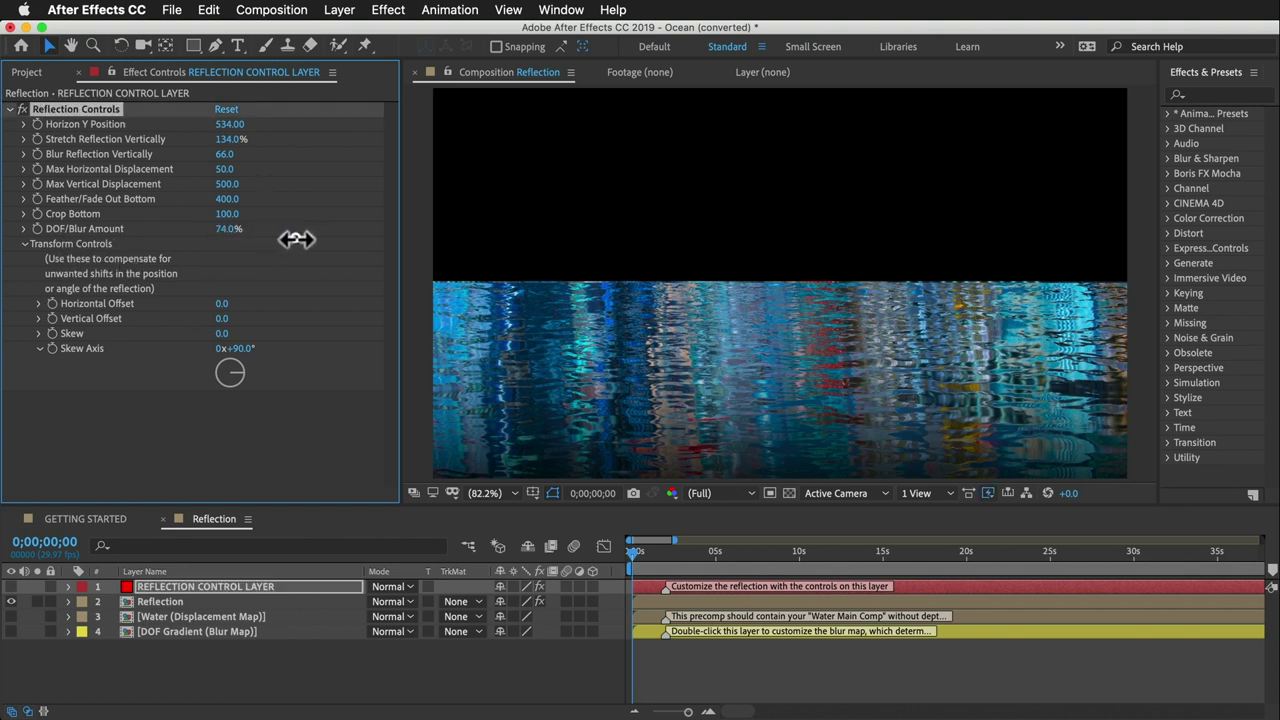
click(170, 602)
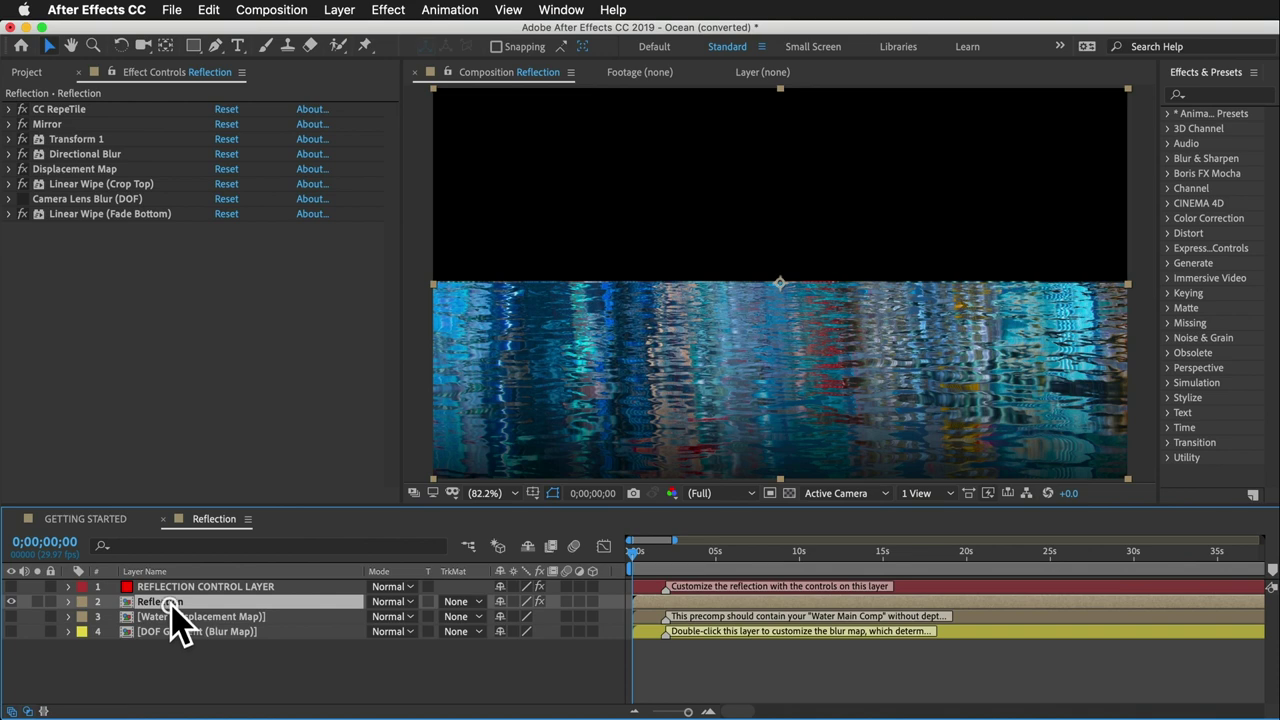
click(22, 198)
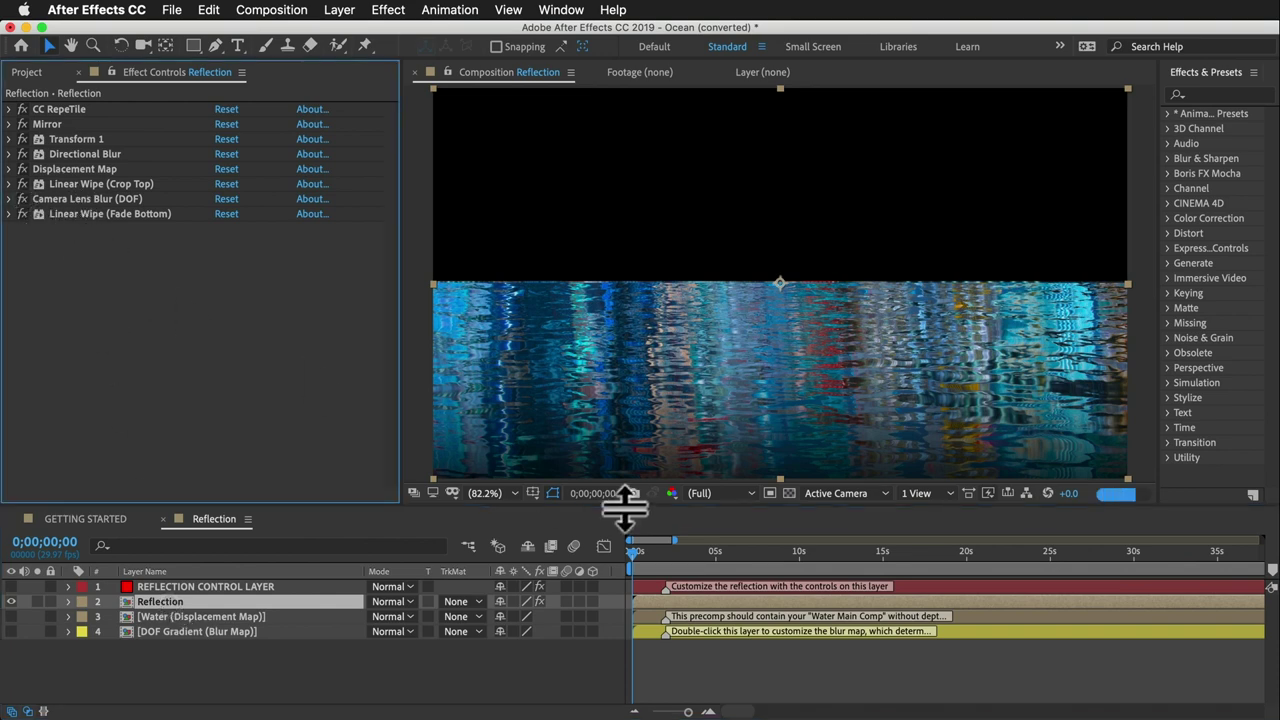
click(212, 587)
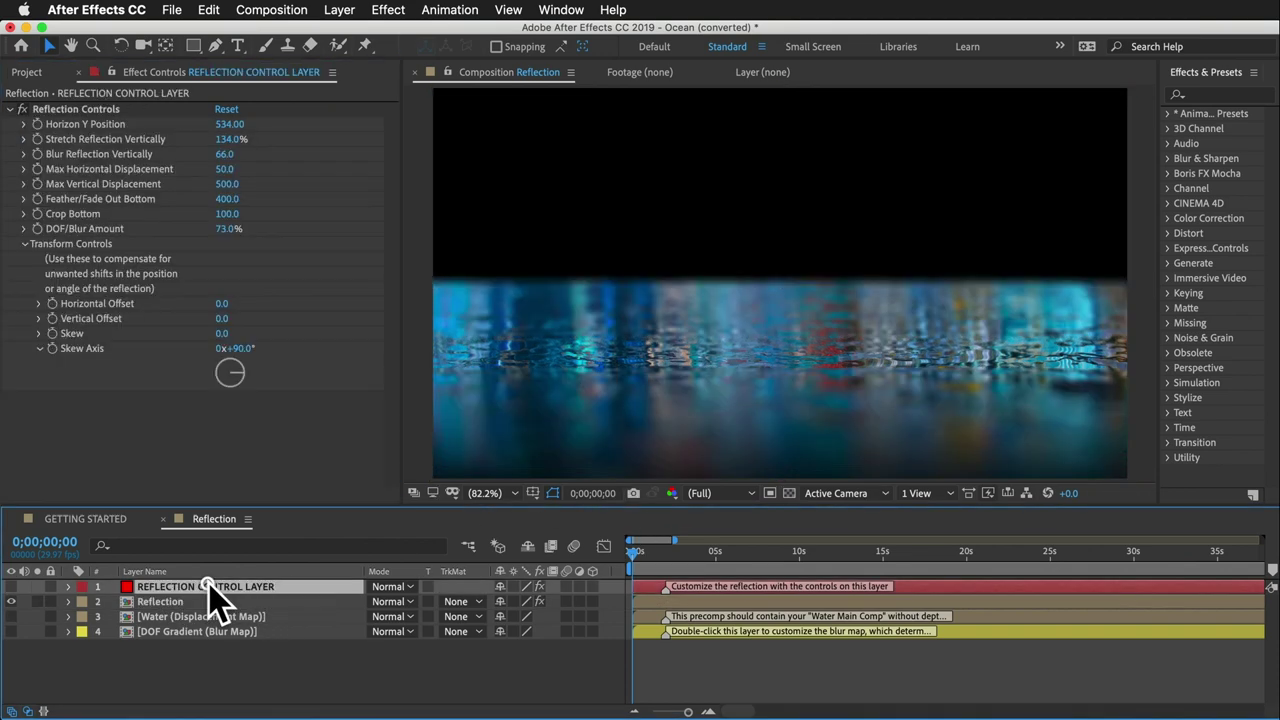
drag(230, 233, 200, 233)
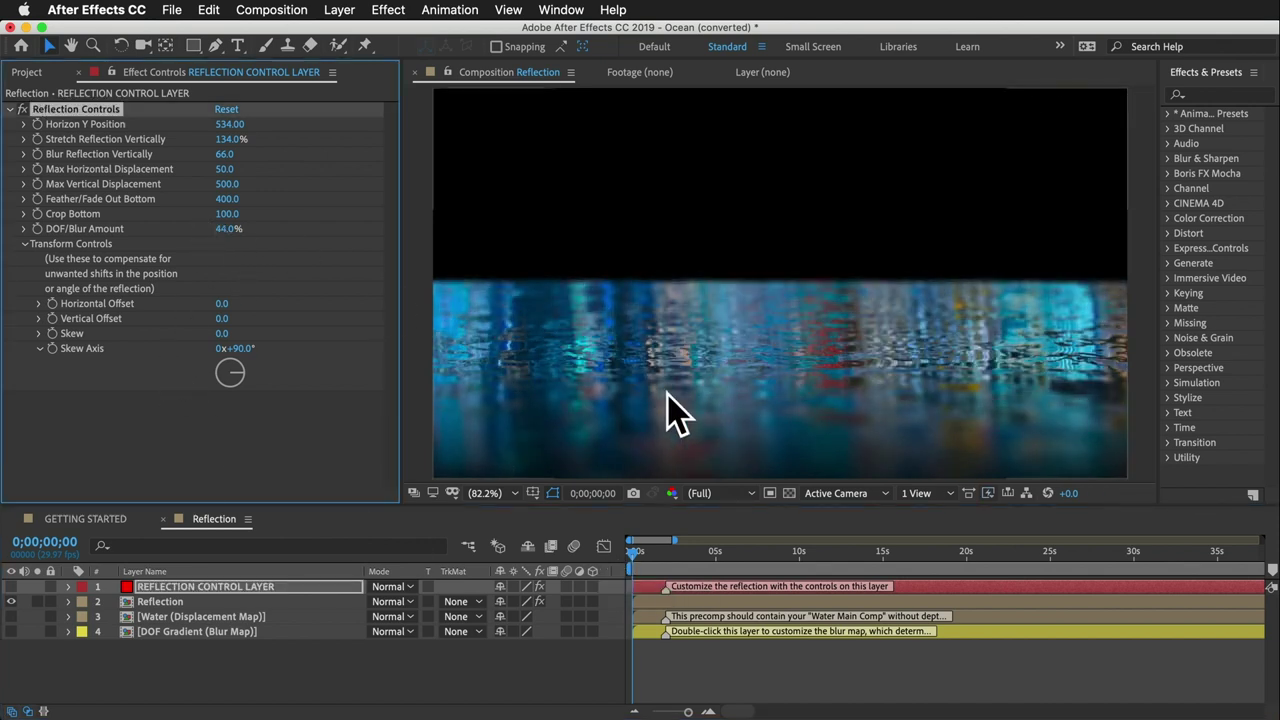
click(176, 632)
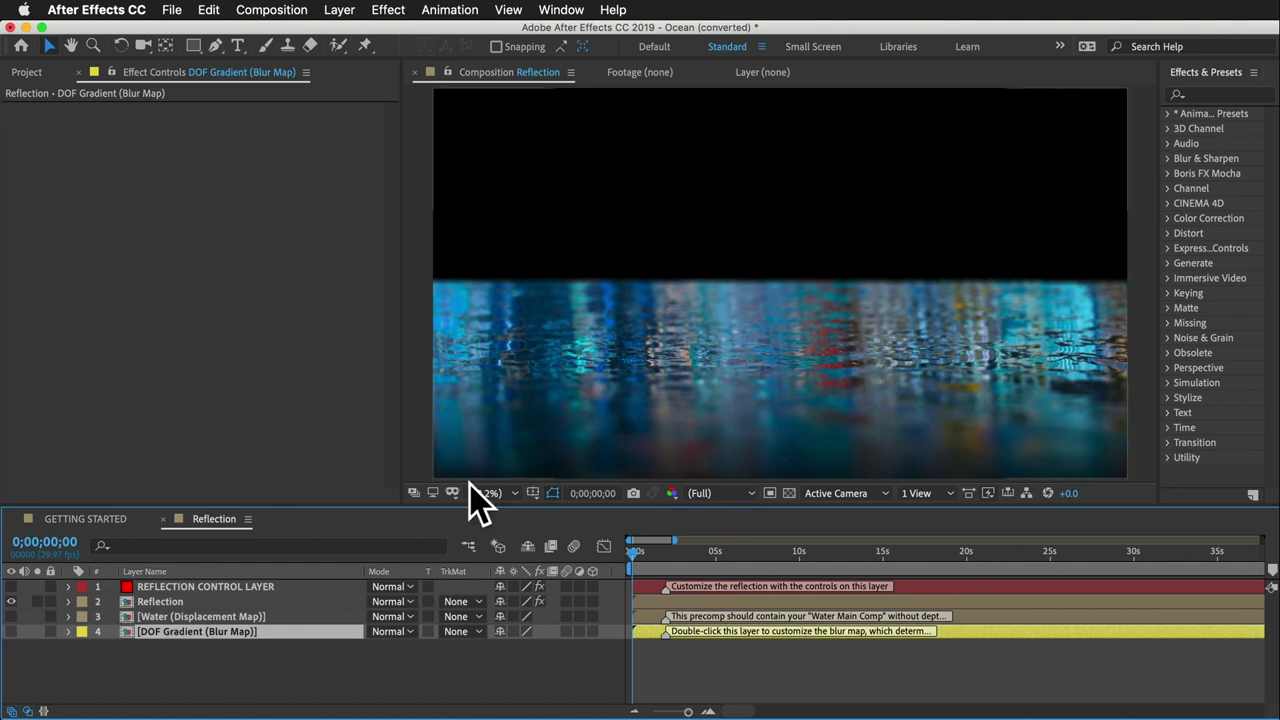
In the DOF Gradient precomp, set Extend Plane of Focus Top to 3 and Plane of Focus Y to 61%.
double_click(183, 633)
click(26, 72)
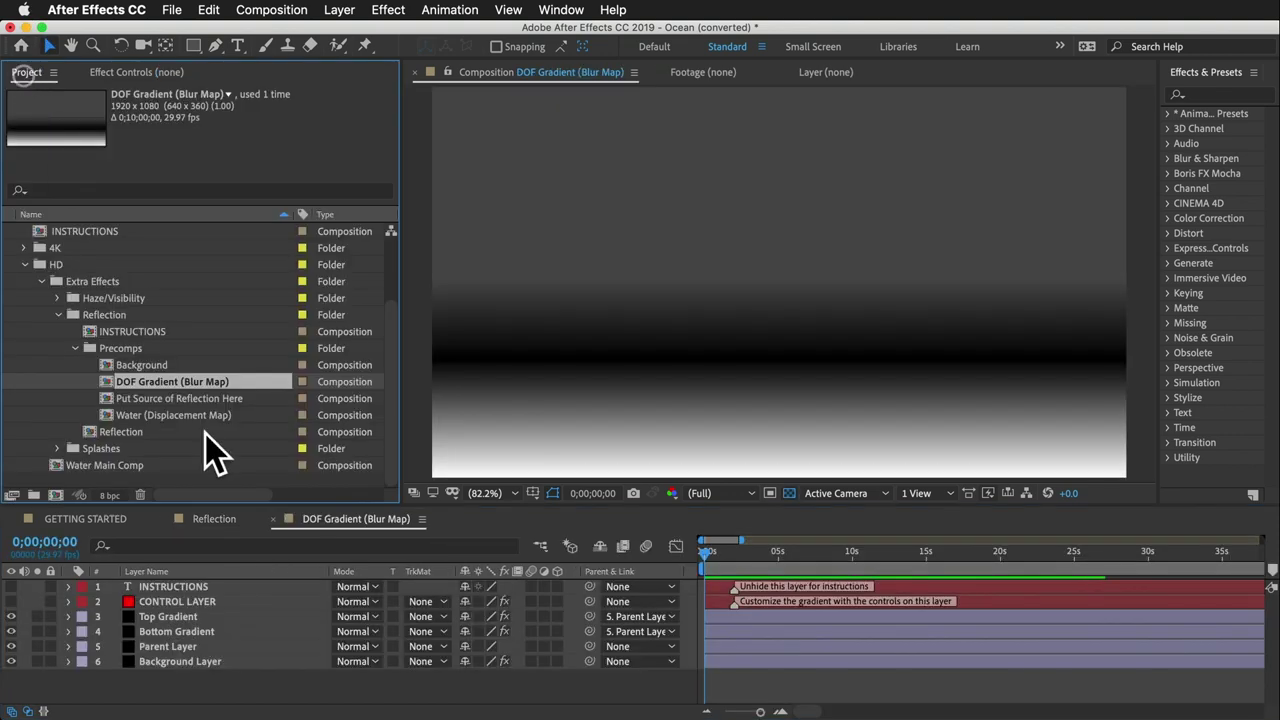
click(120, 350)
click(182, 384)
click(196, 601)
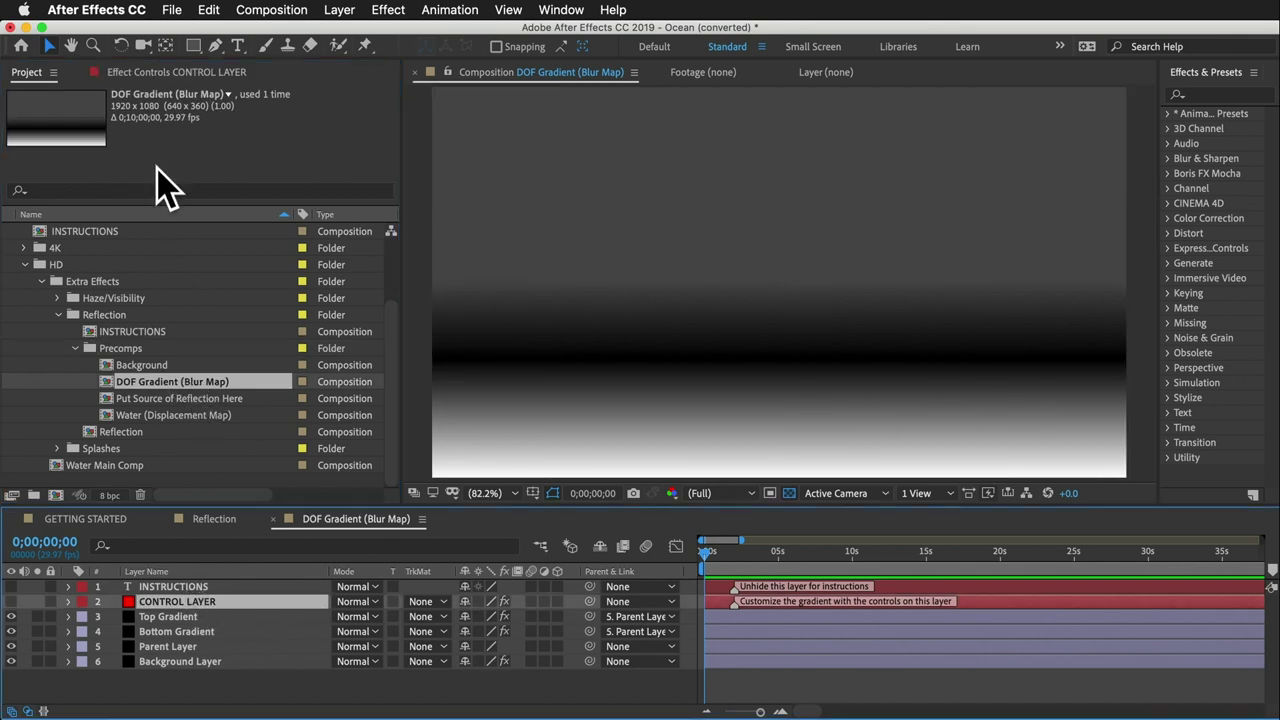
click(165, 72)
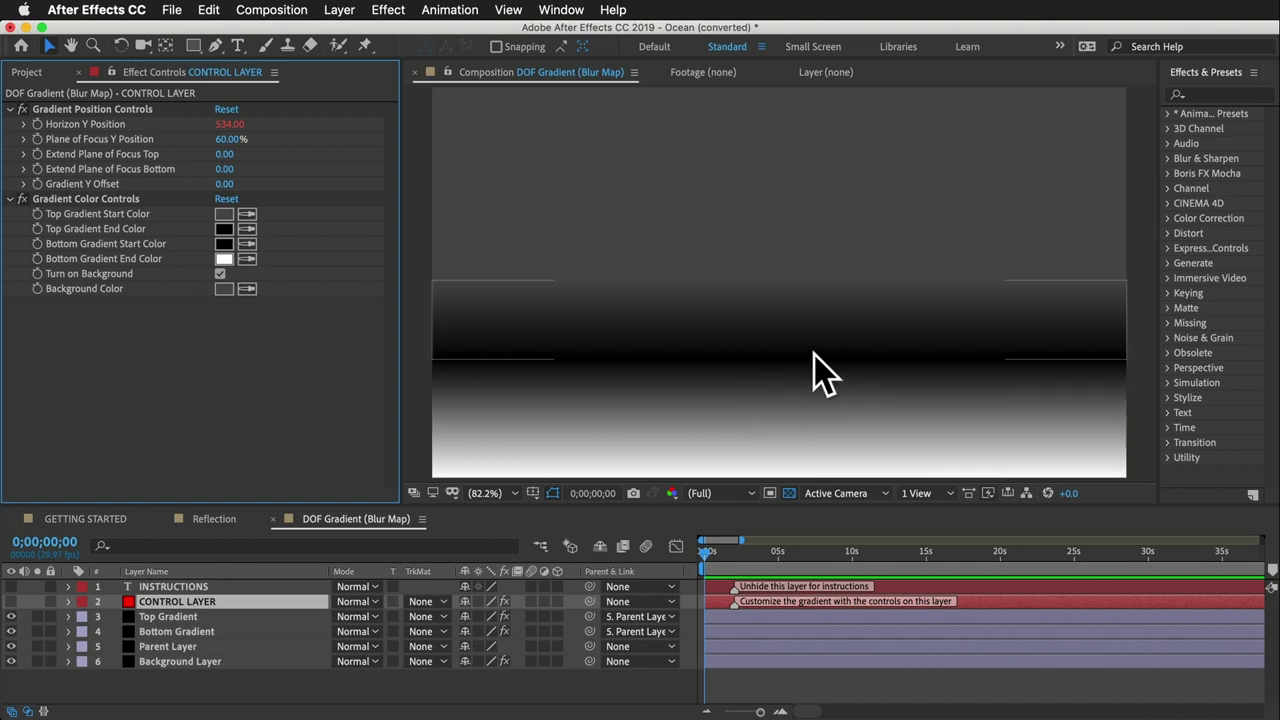
drag(229, 158, 226, 155)
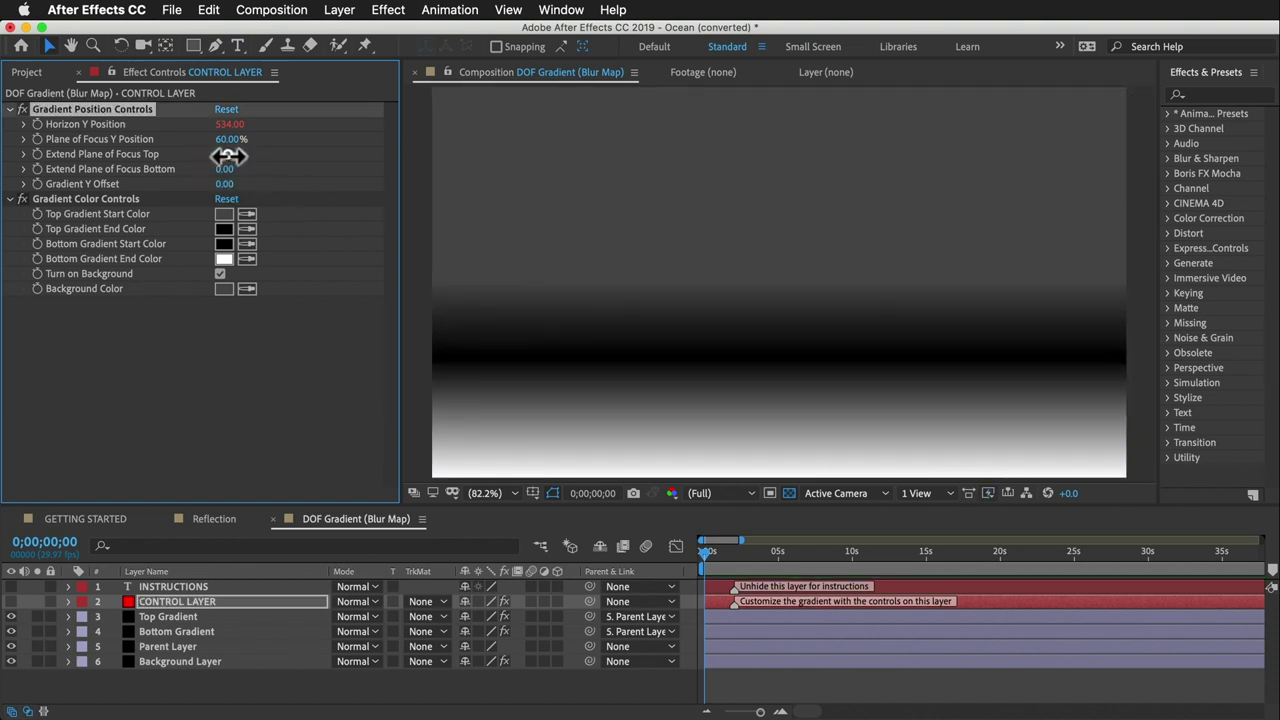
mouse_move(240, 141)
mouse_down()
mouse_move(248, 148)
mouse_move(240, 141)
mouse_up()
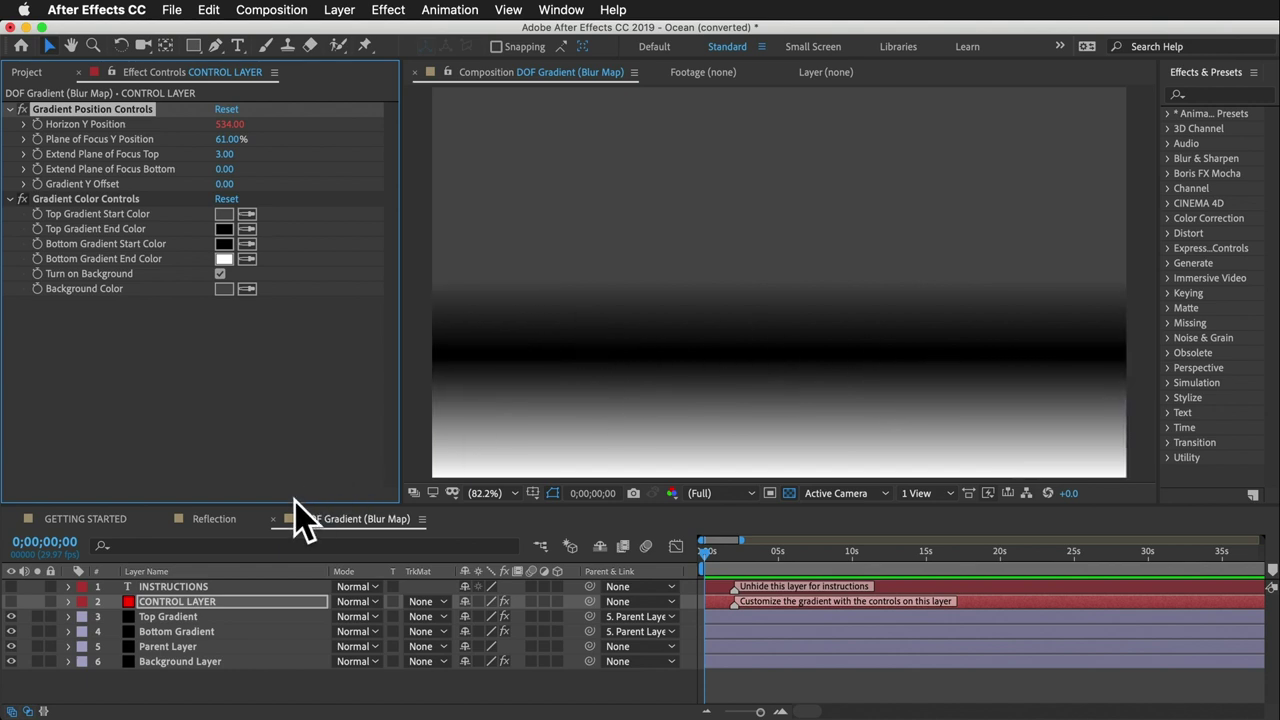
click(271, 519)
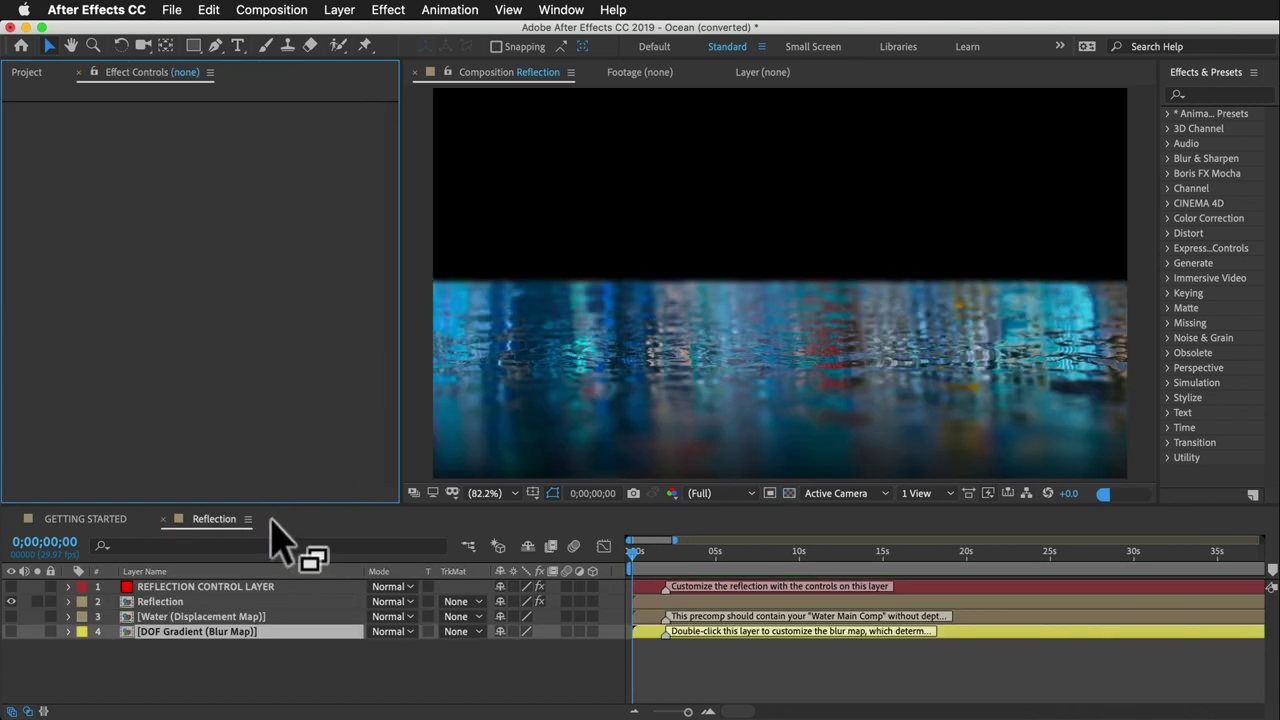
Leave the DOF Gradient precomp and return to the Reflection comp, briefly opening Water Main Comp.
click(14, 72)
double_click(118, 465)
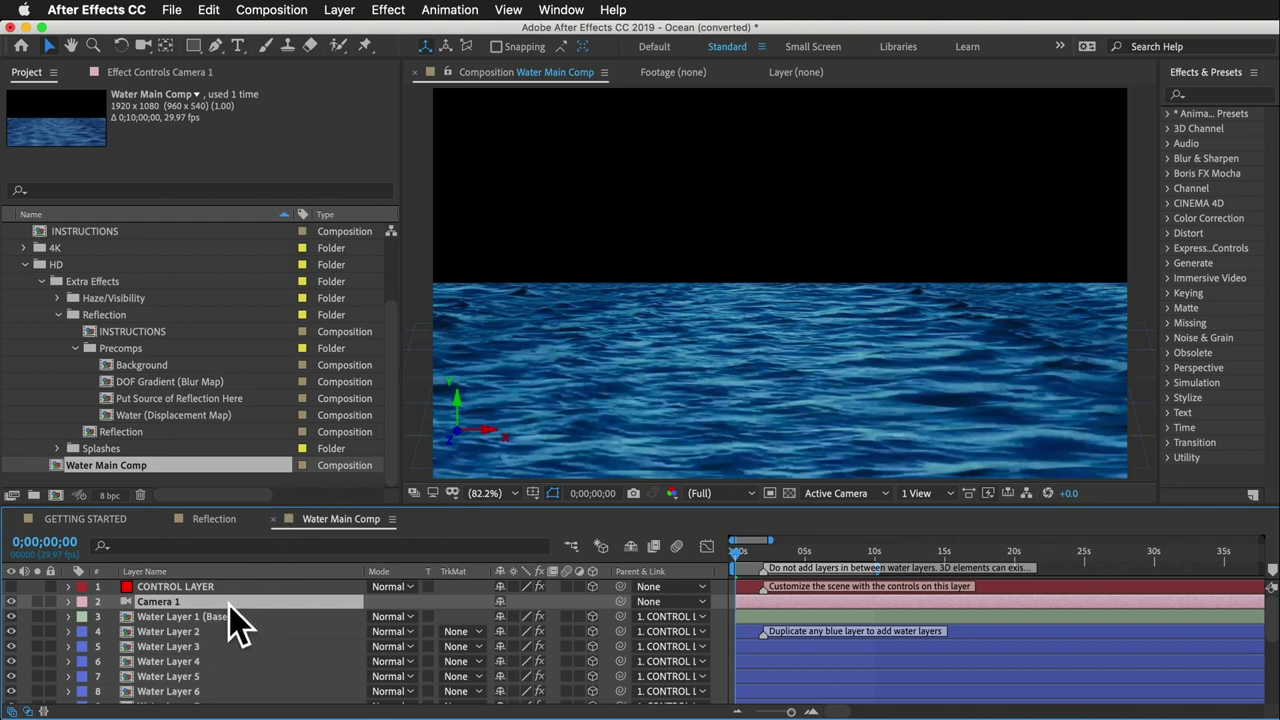
click(274, 520)
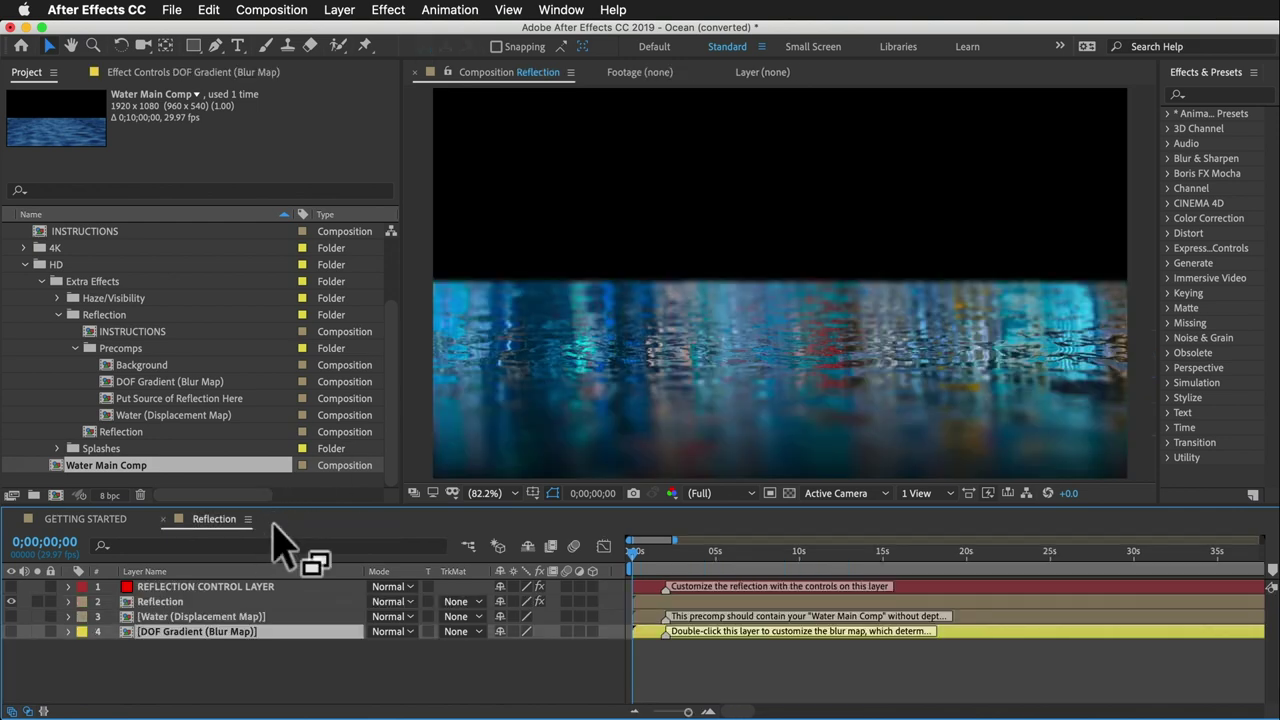
click(290, 670)
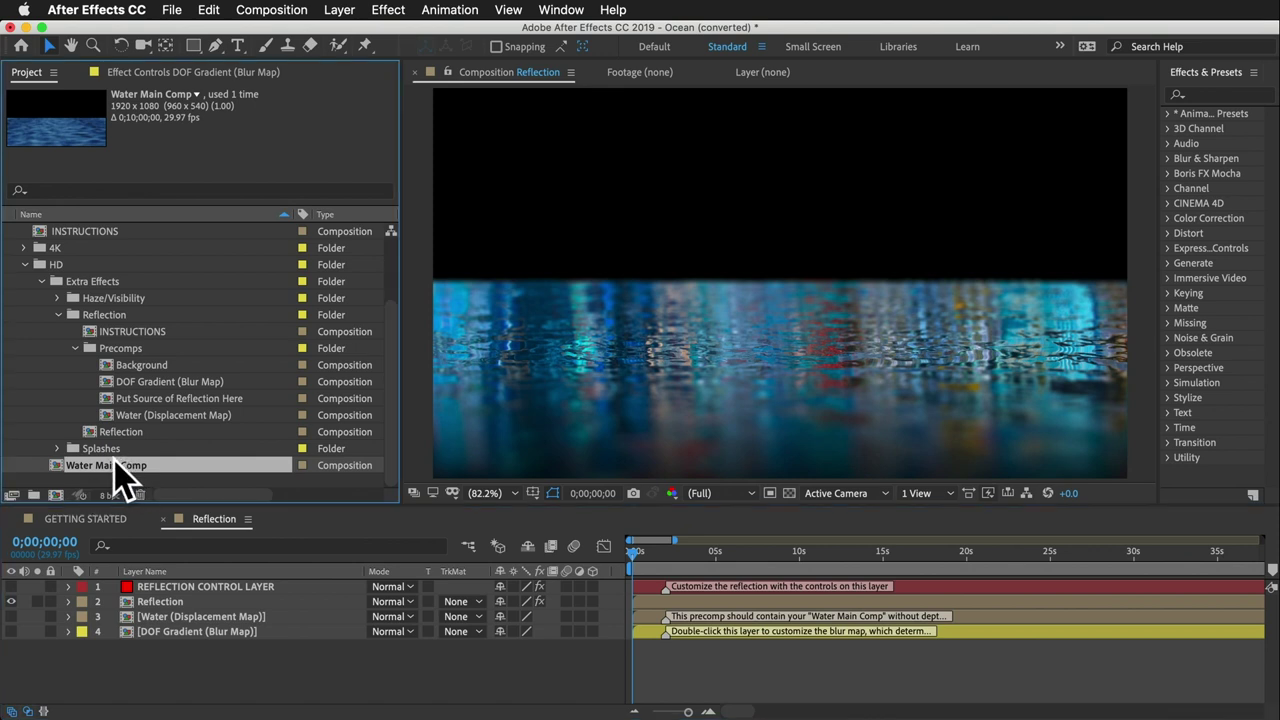
Inspect Water Main Comp and Reflection in the Project panel, then reopen the Reflection Controls settings.
click(256, 12)
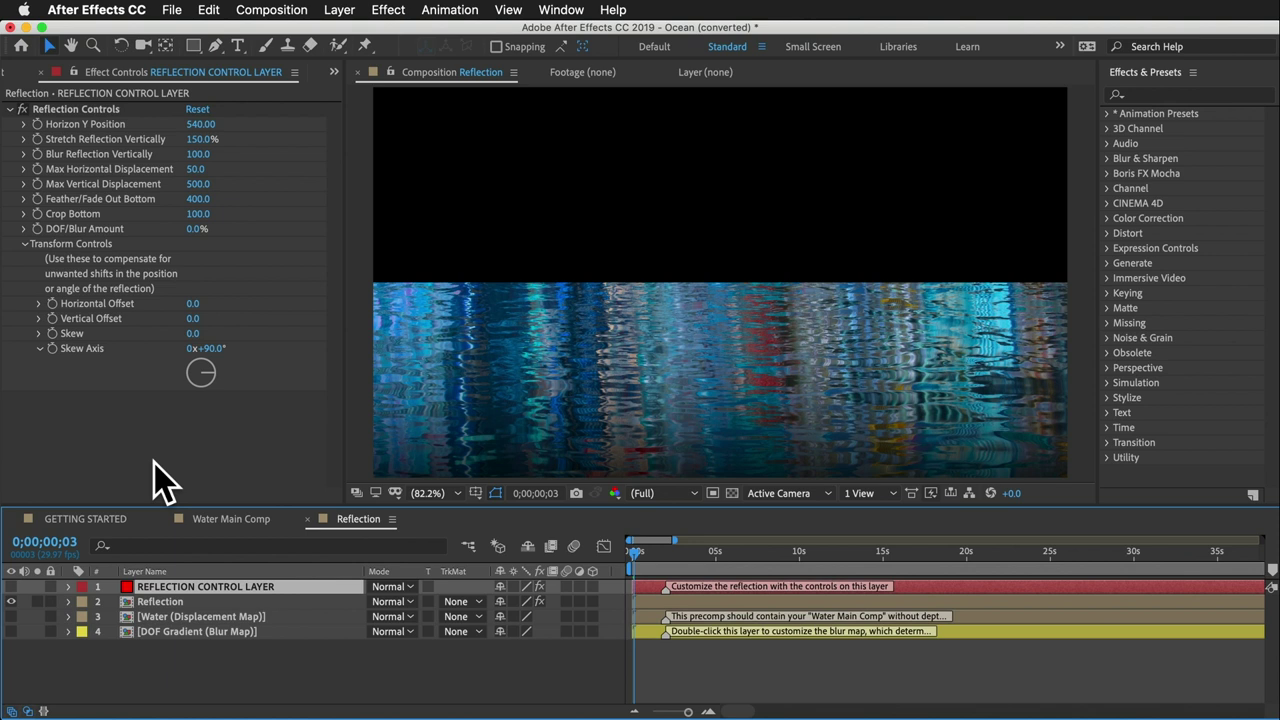
key(super+0)
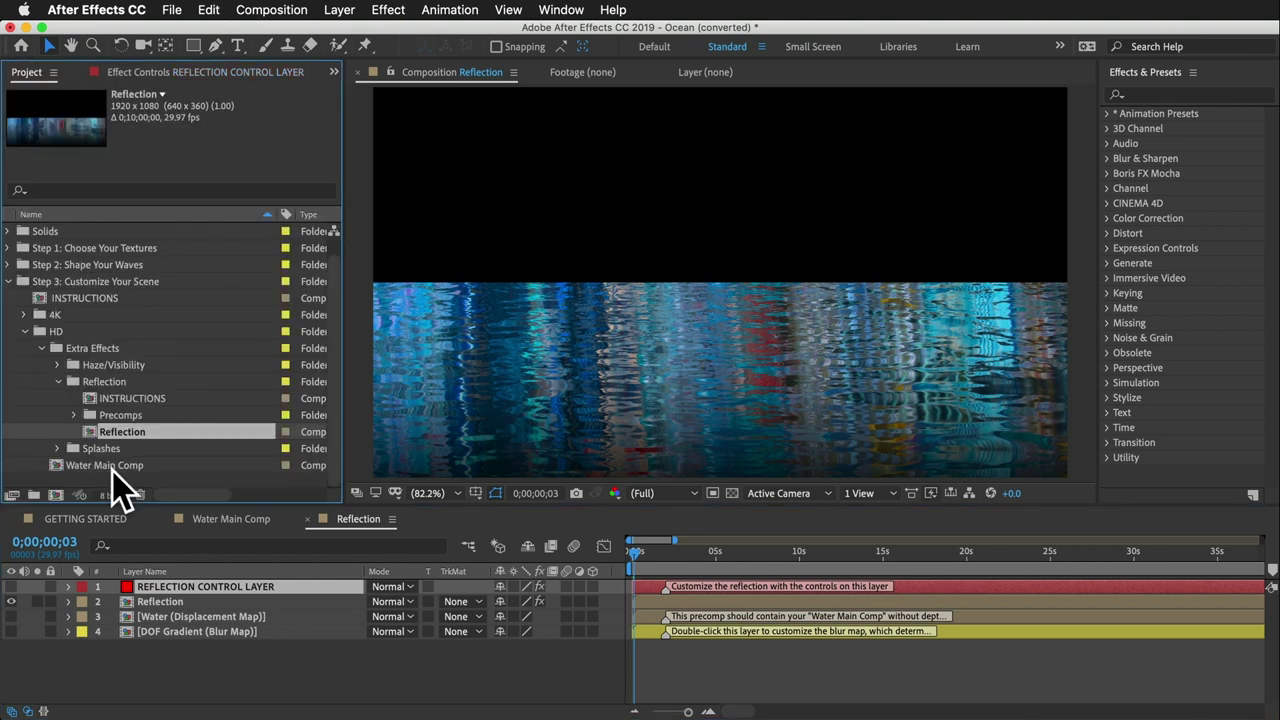
click(102, 467)
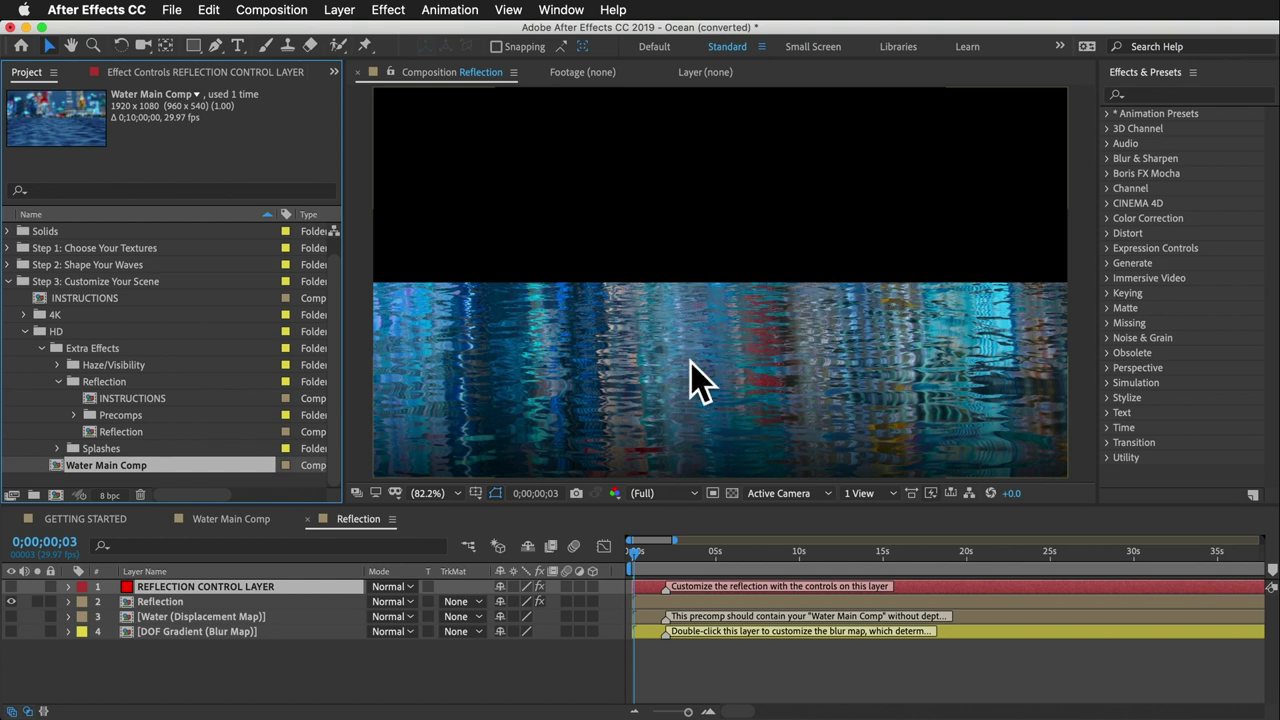
click(124, 432)
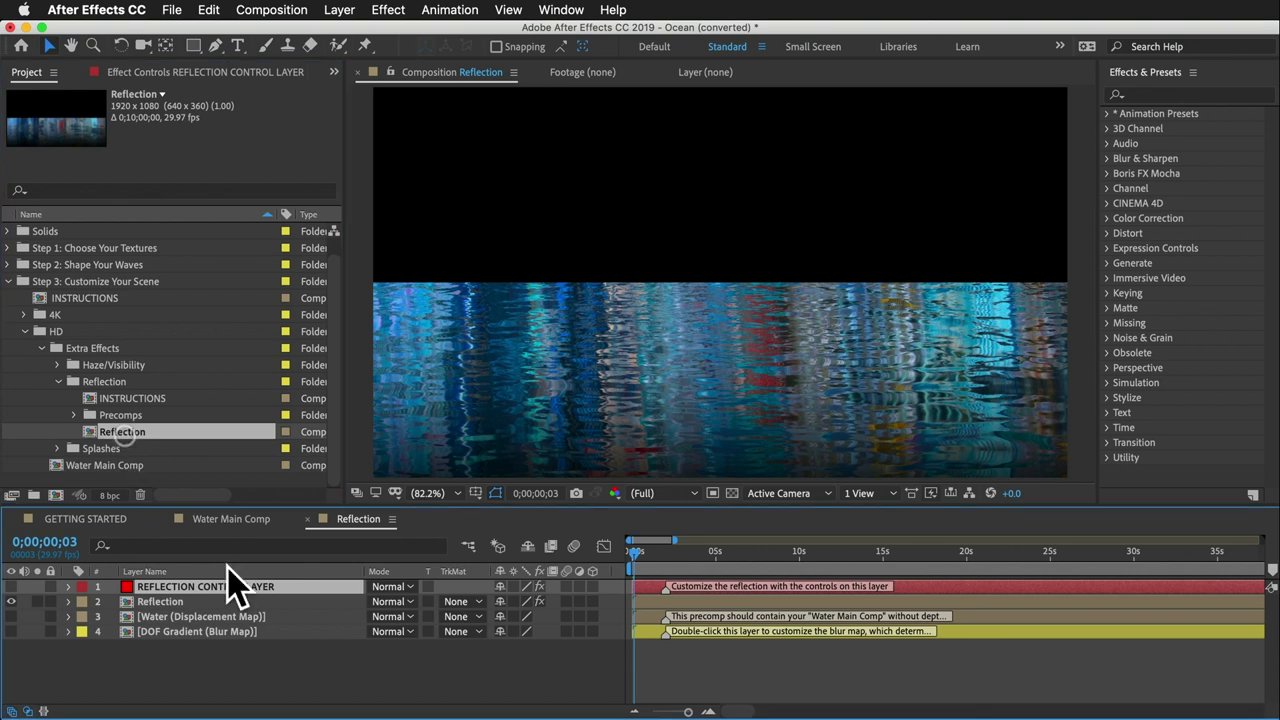
click(150, 72)
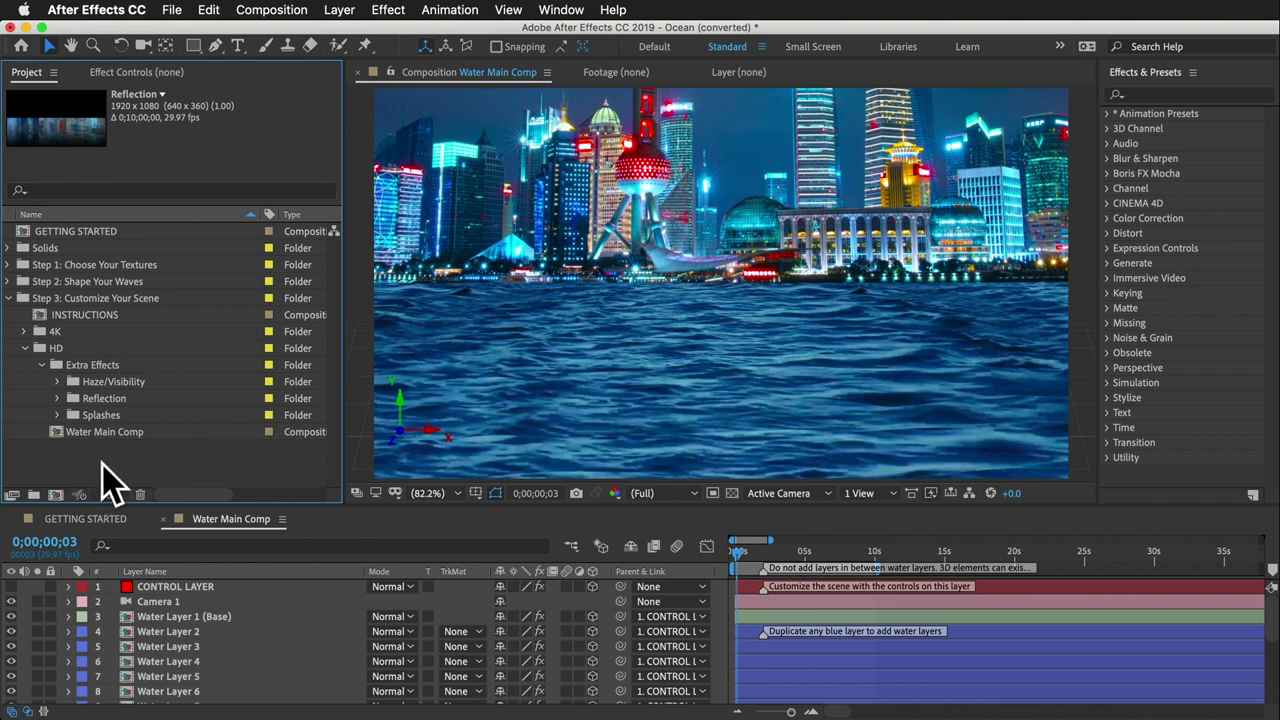
Import Reflection.mp4 from the Ocean > Tutorial folder into the project.
click(168, 10)
mouse_move(365, 234)
click(410, 234)
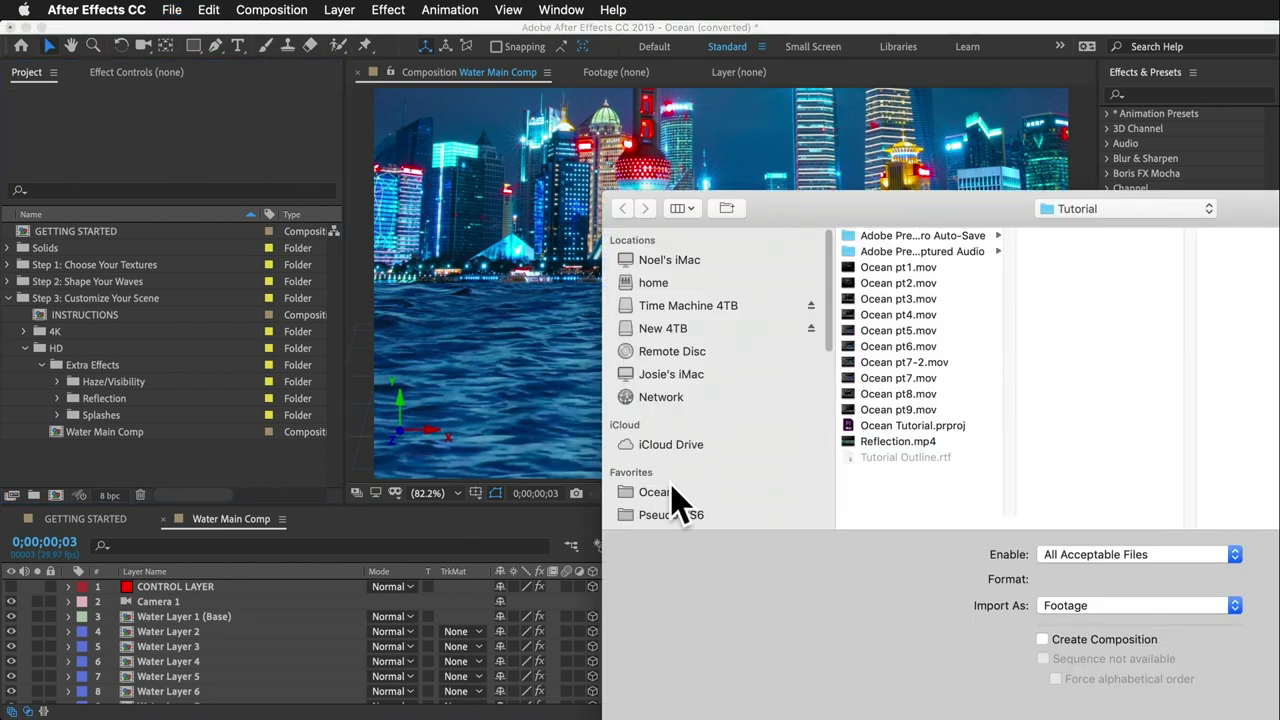
click(672, 492)
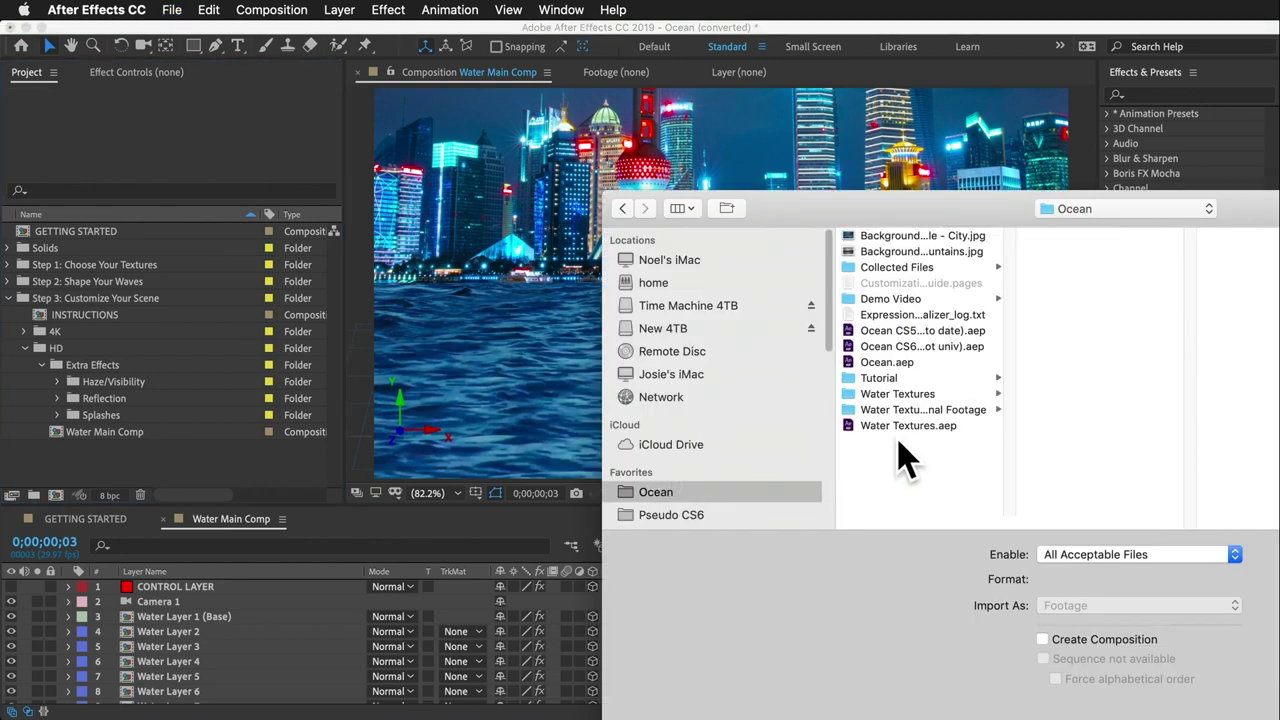
click(975, 378)
click(1077, 442)
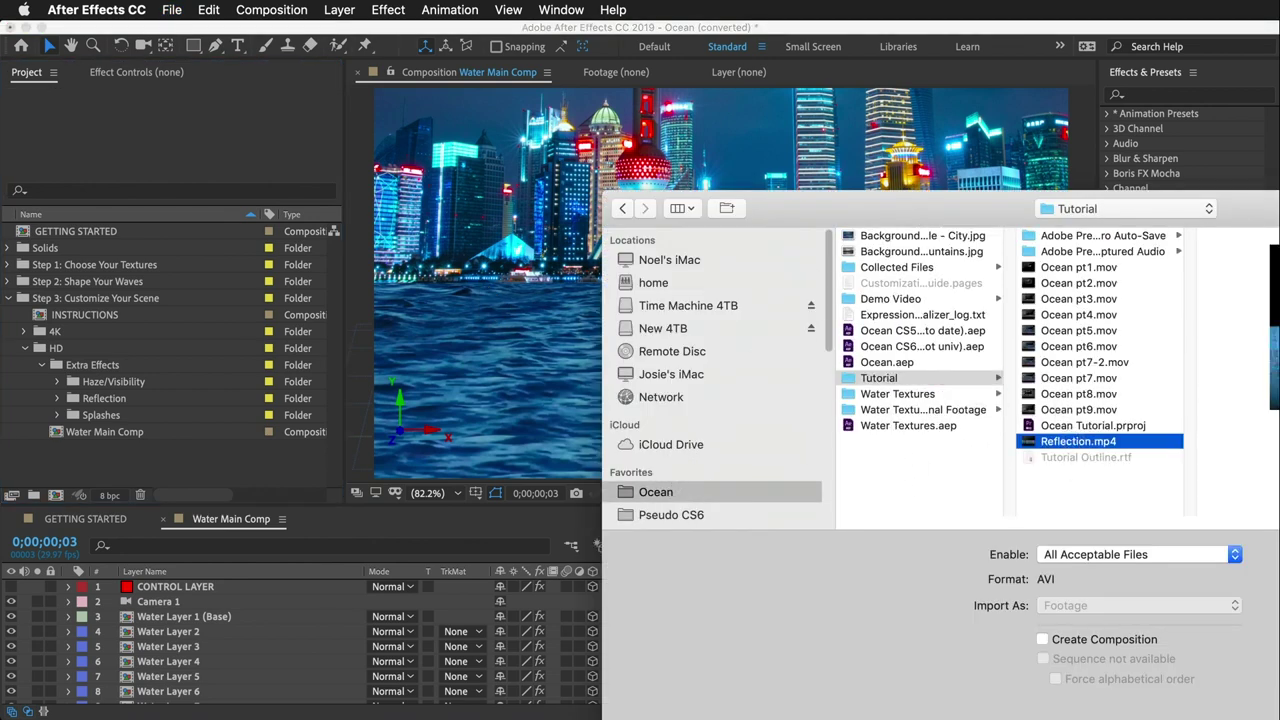
key(Return)
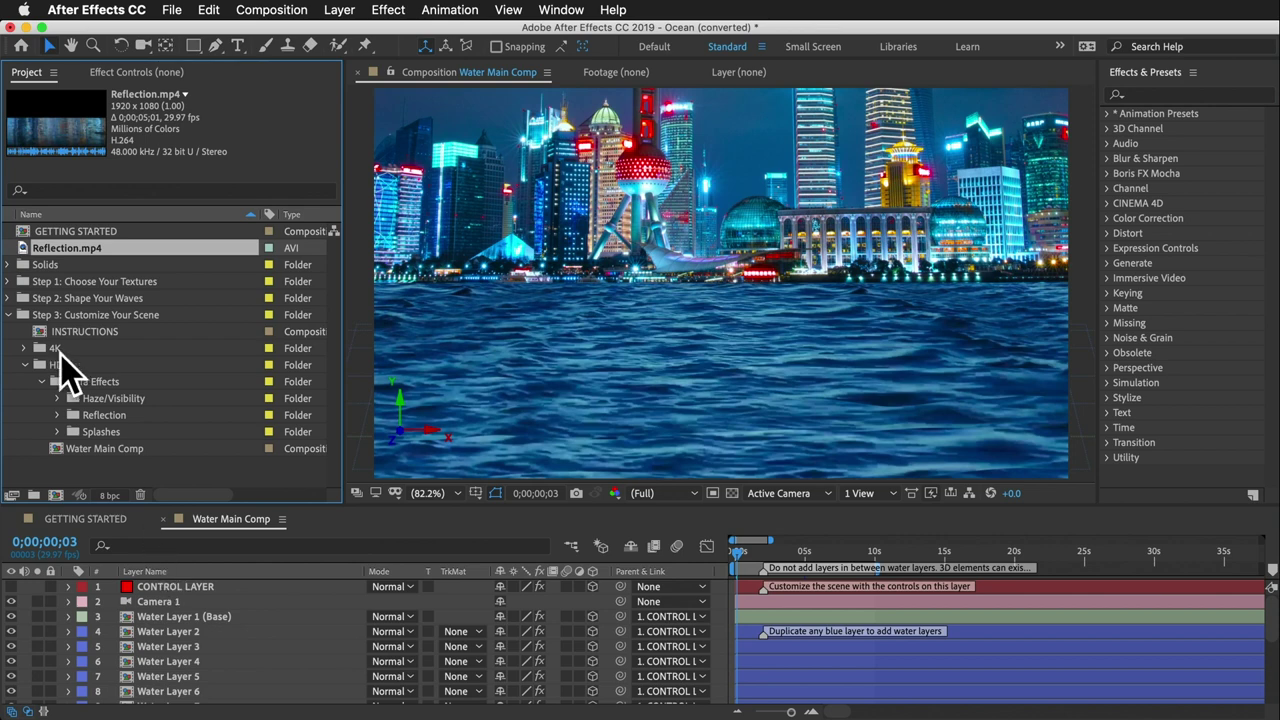
Drag Reflection.mp4 into the Water Main Comp timeline as layer 3, just below Camera 1.
drag(63, 250, 162, 610)
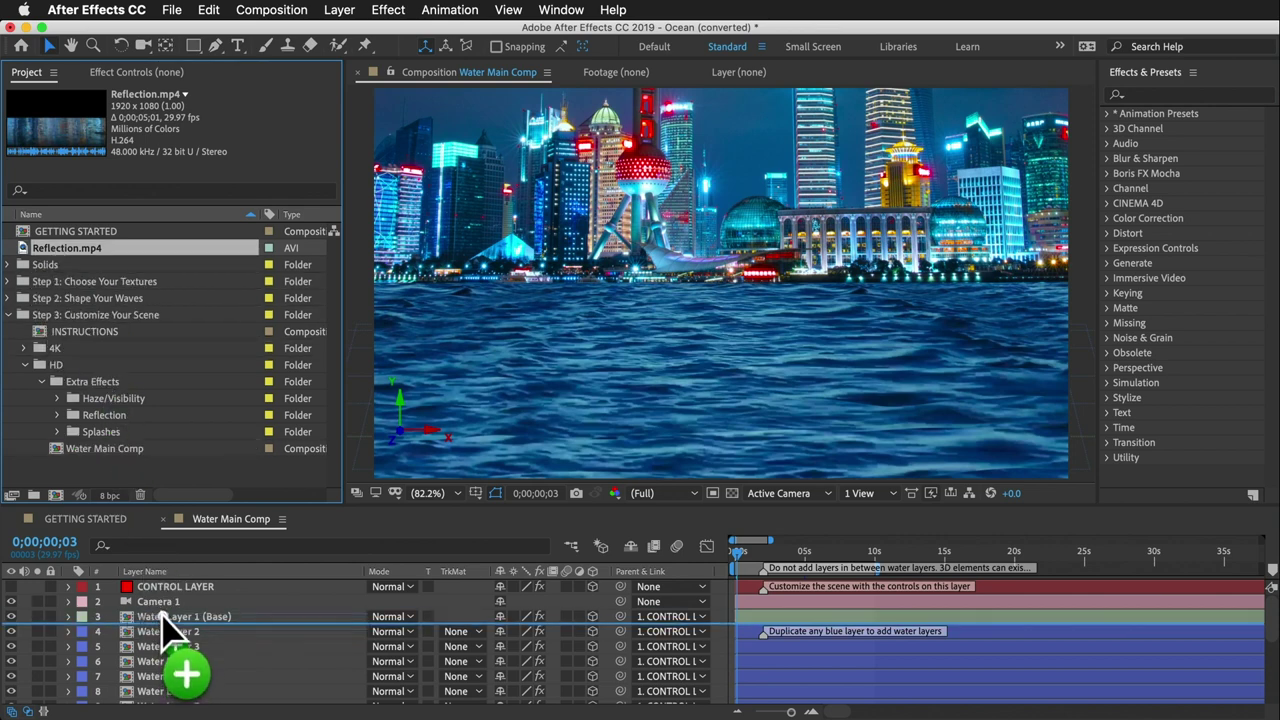
mouse_move(160, 613)
mouse_down()
mouse_move(180, 672)
mouse_move(182, 642)
mouse_up()
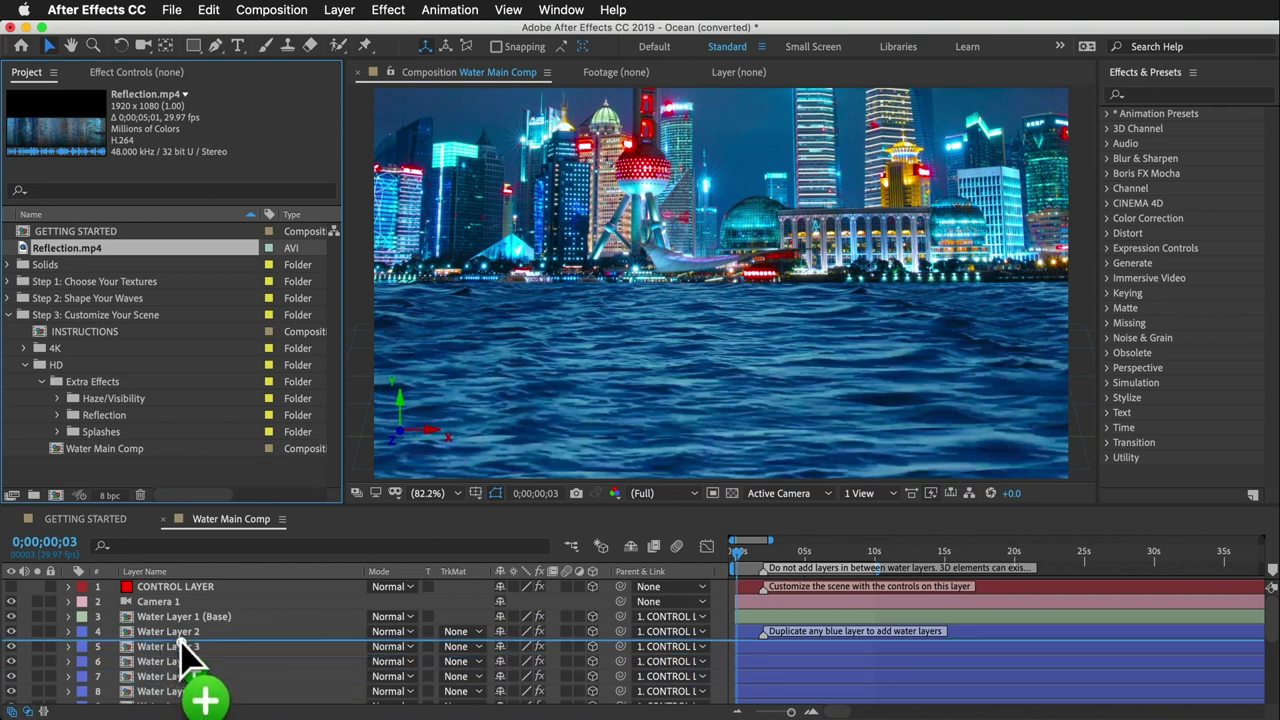
drag(185, 650, 180, 614)
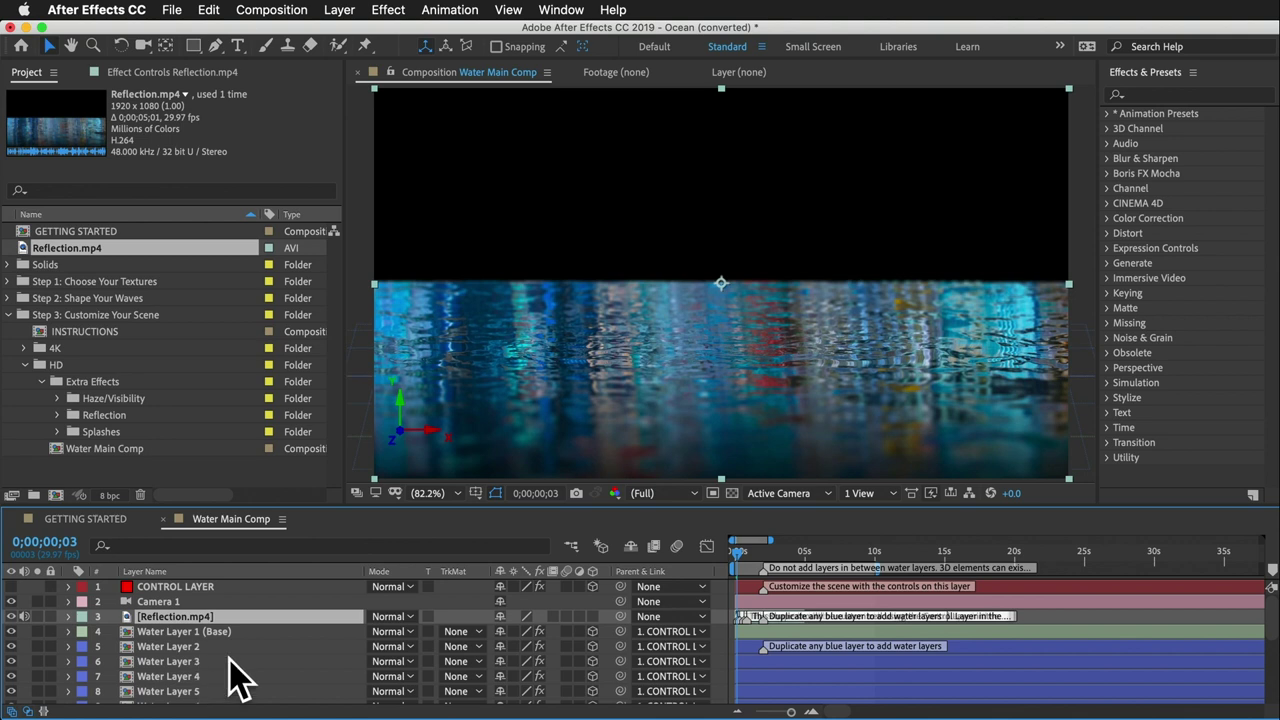
scroll(205, 675, down, 4)
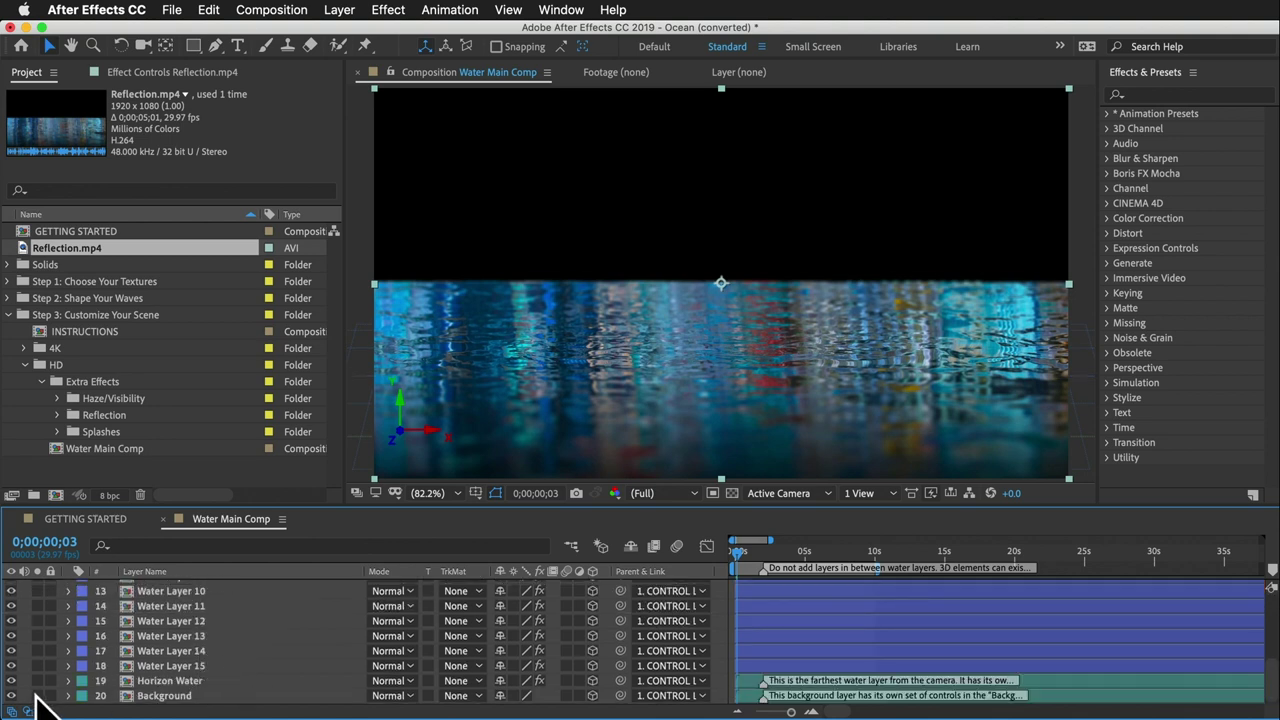
Change the Reflection.mp4 layer's blend mode from Normal to Screen, then bring up Camera 1's settings.
scroll(320, 608, up, 2)
scroll(320, 608, up, 2)
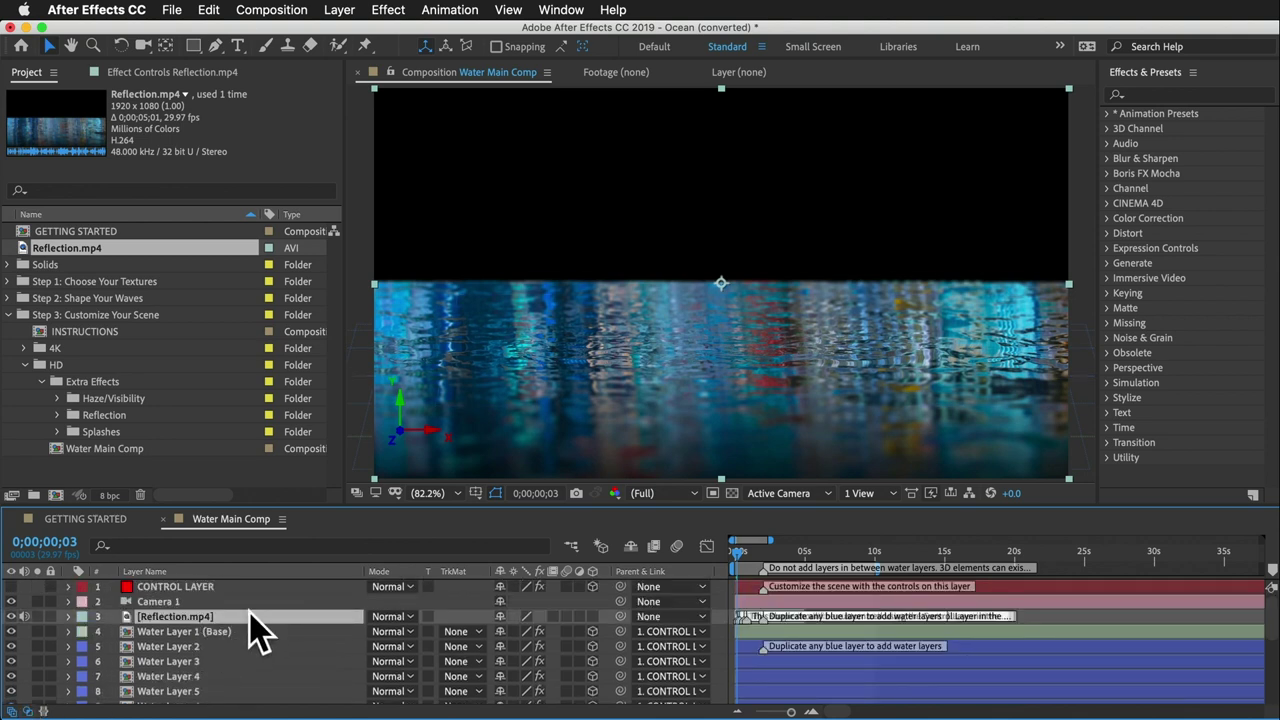
click(395, 616)
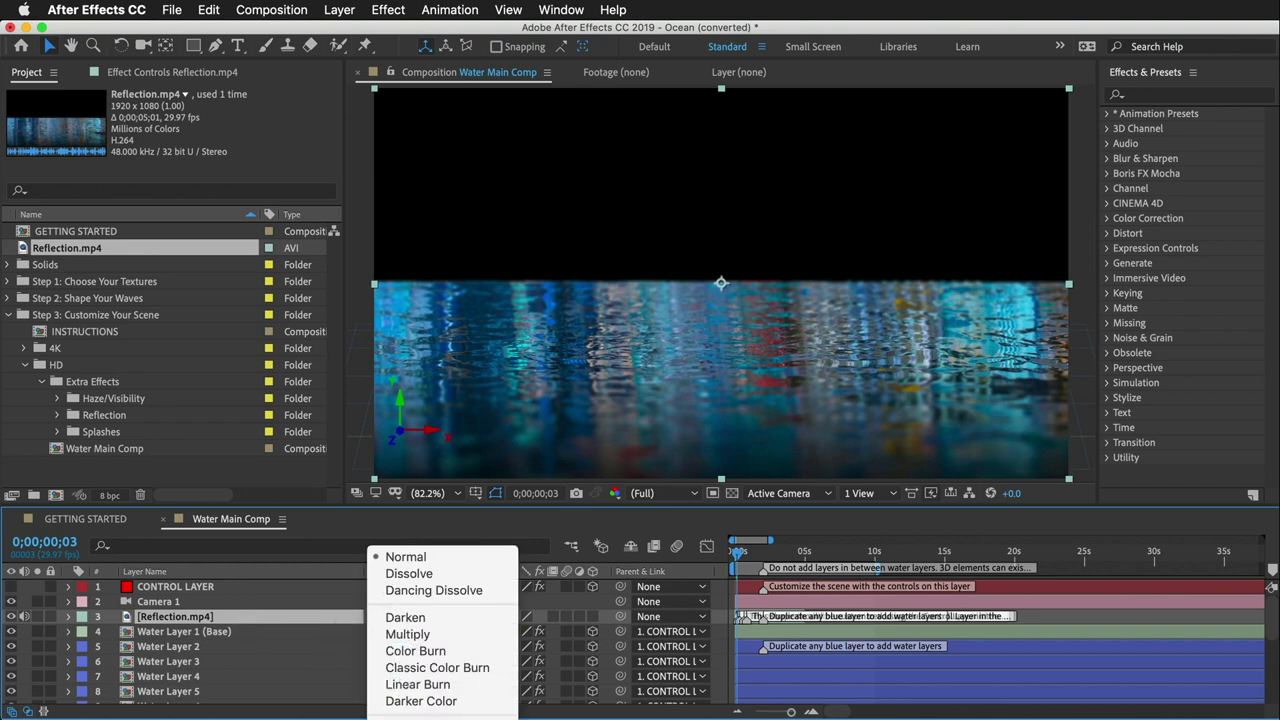
click(415, 705)
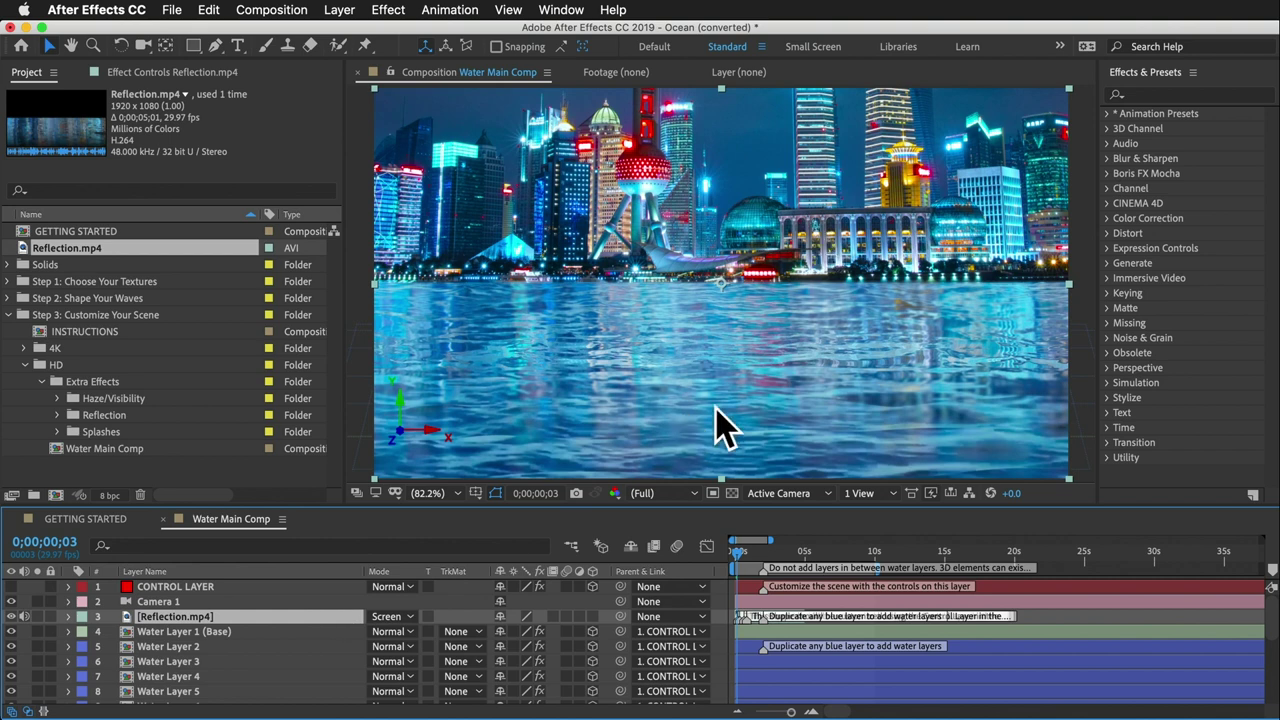
double_click(163, 603)
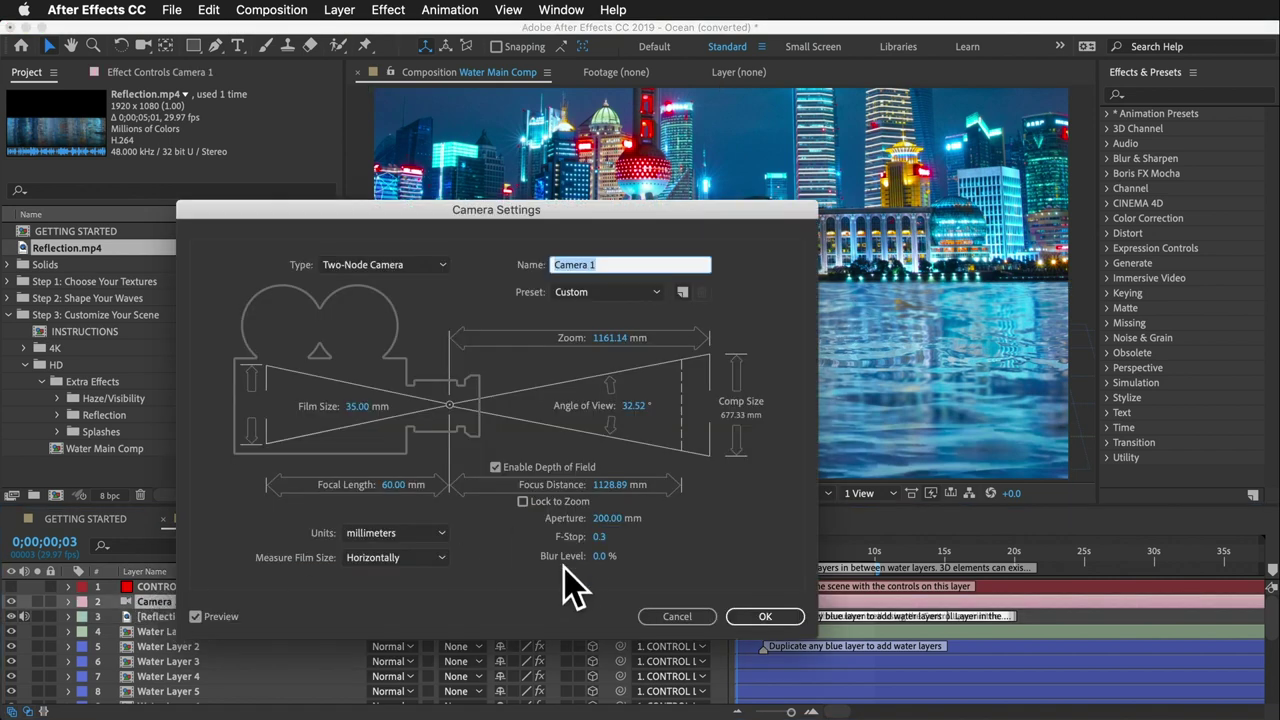
Set Camera 1's depth-of-field blur level to 50 and confirm.
click(606, 560)
text(50)
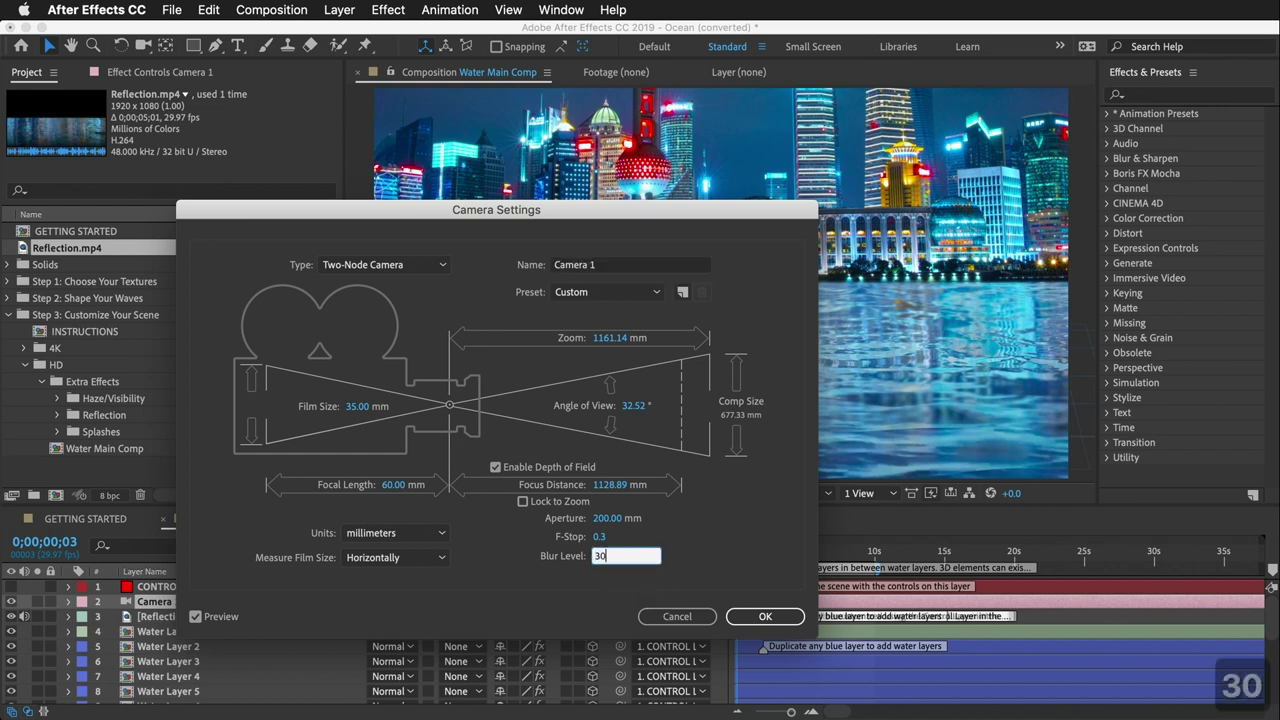
key(Return)
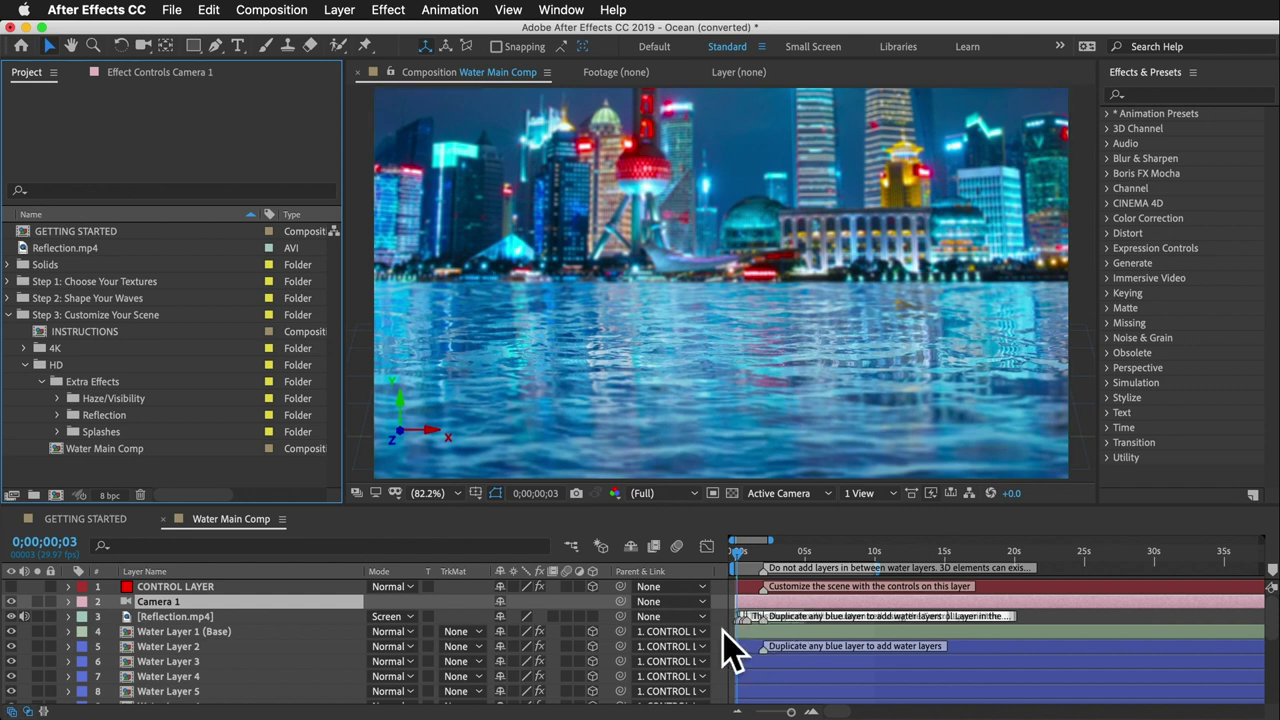
Delete all markers from the Reflection.mp4 layer.
mouse_move(745, 620)
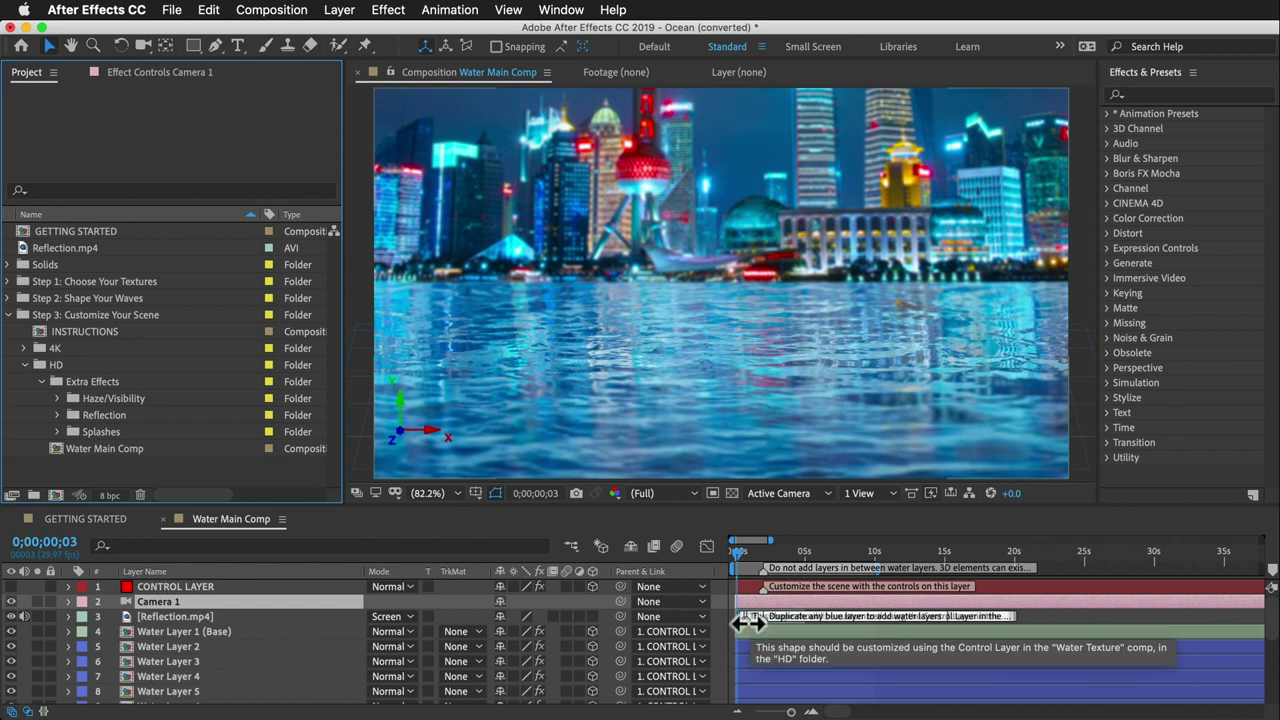
right_click(748, 622)
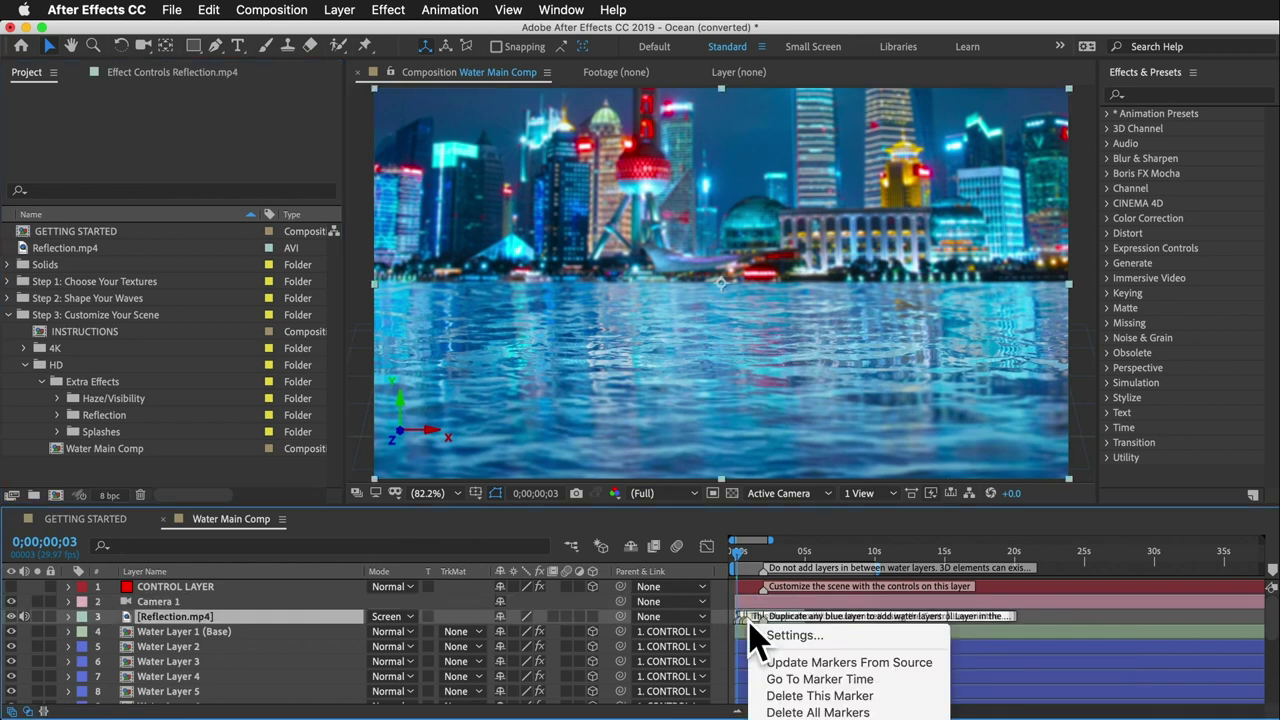
click(808, 712)
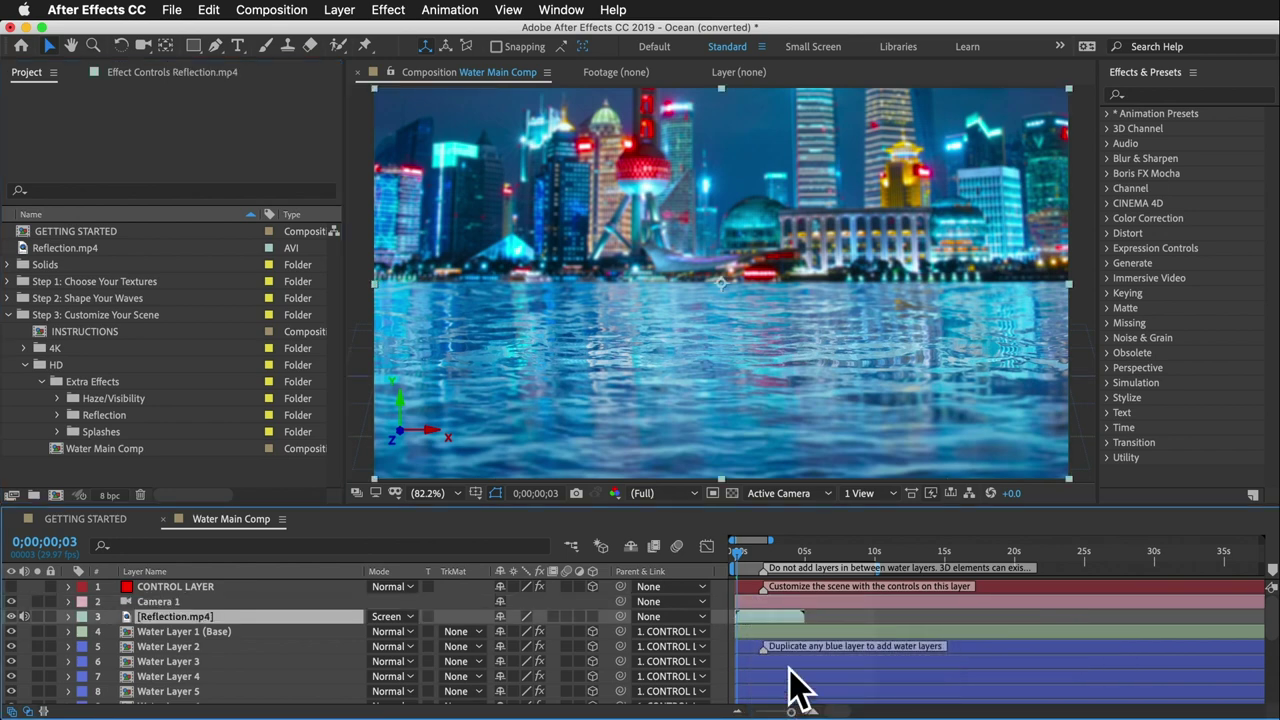
click(138, 466)
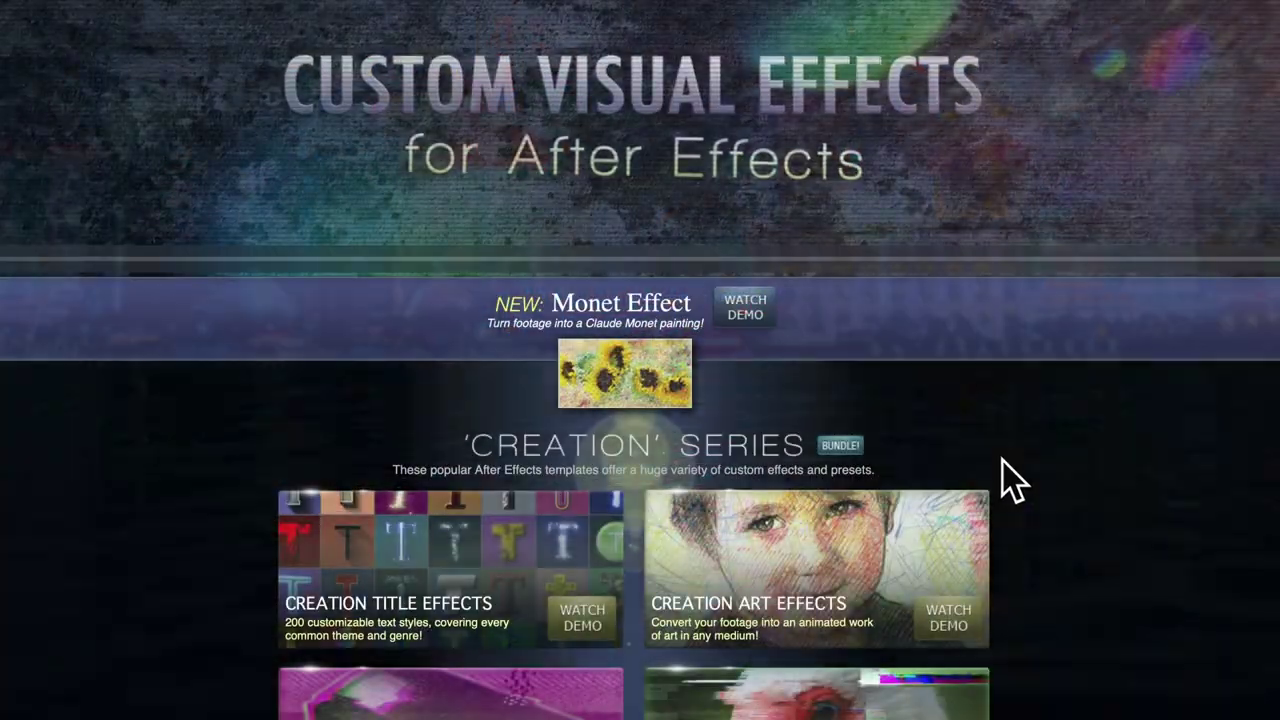
Scroll down the Custom Visual Effects for After Effects page to browse the demo previews.
scroll(1097, 578, down, 2)
scroll(1097, 578, down, 2)
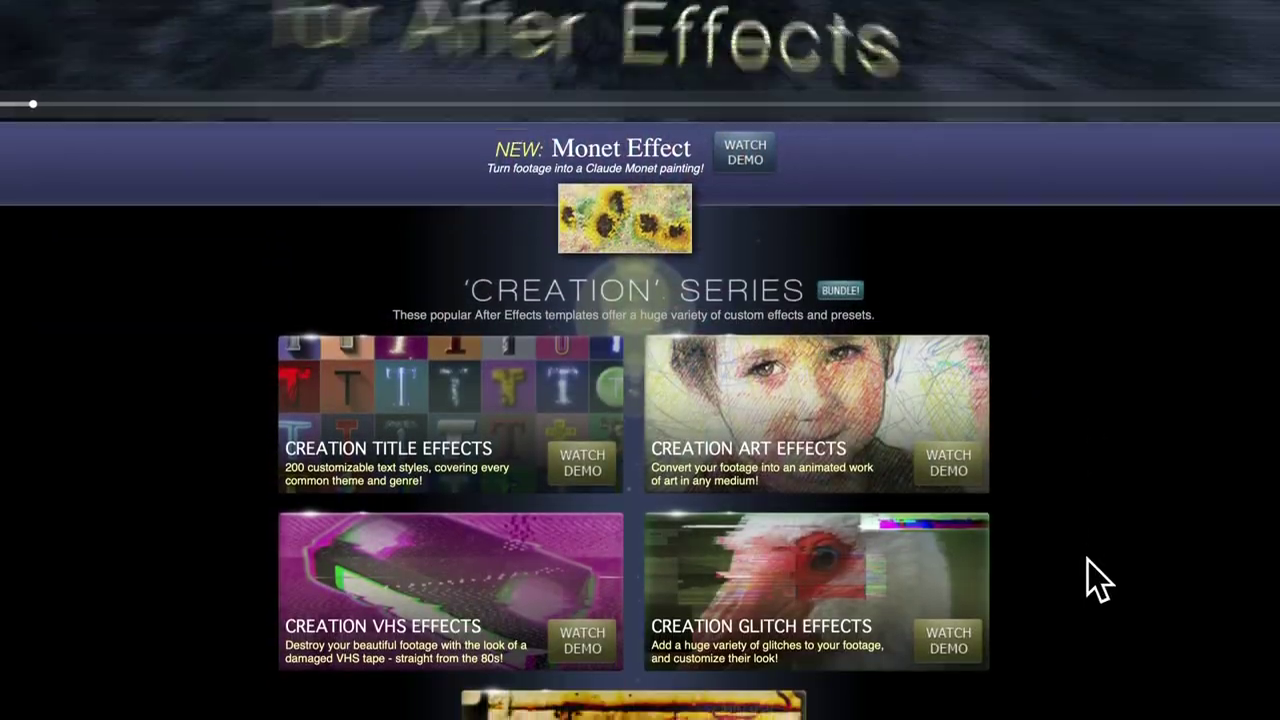
scroll(1097, 578, down, 5)
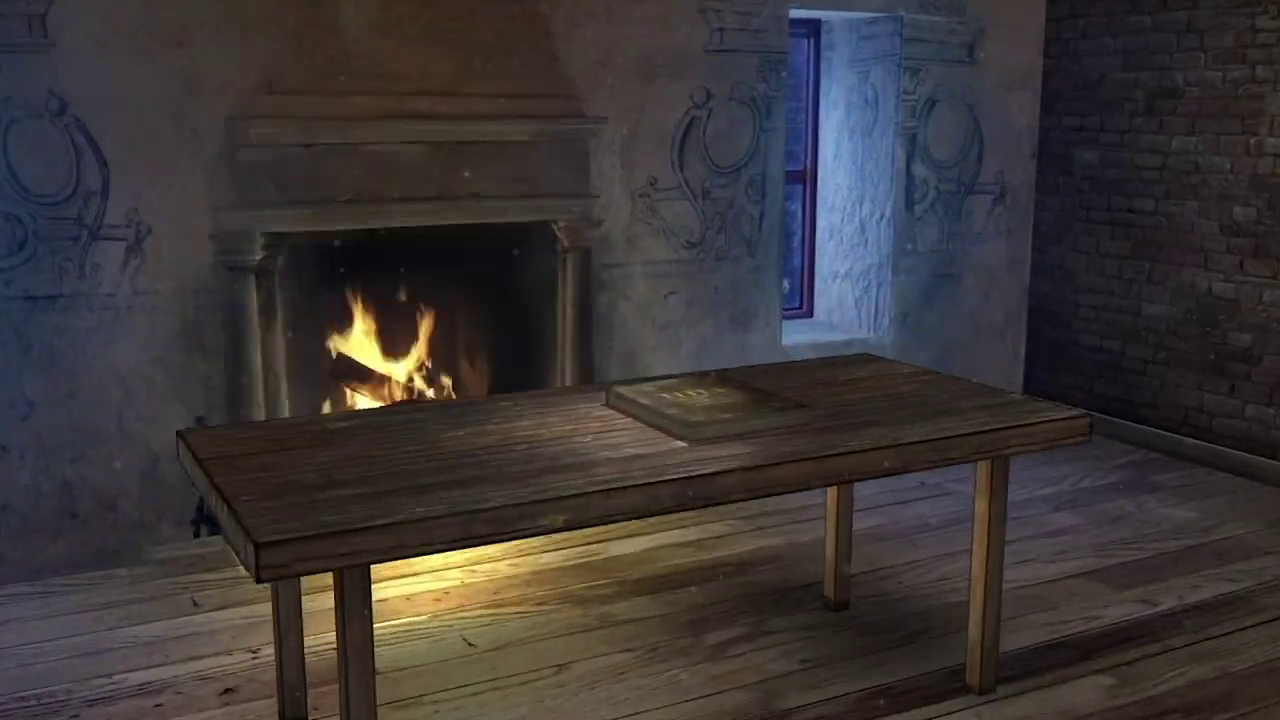